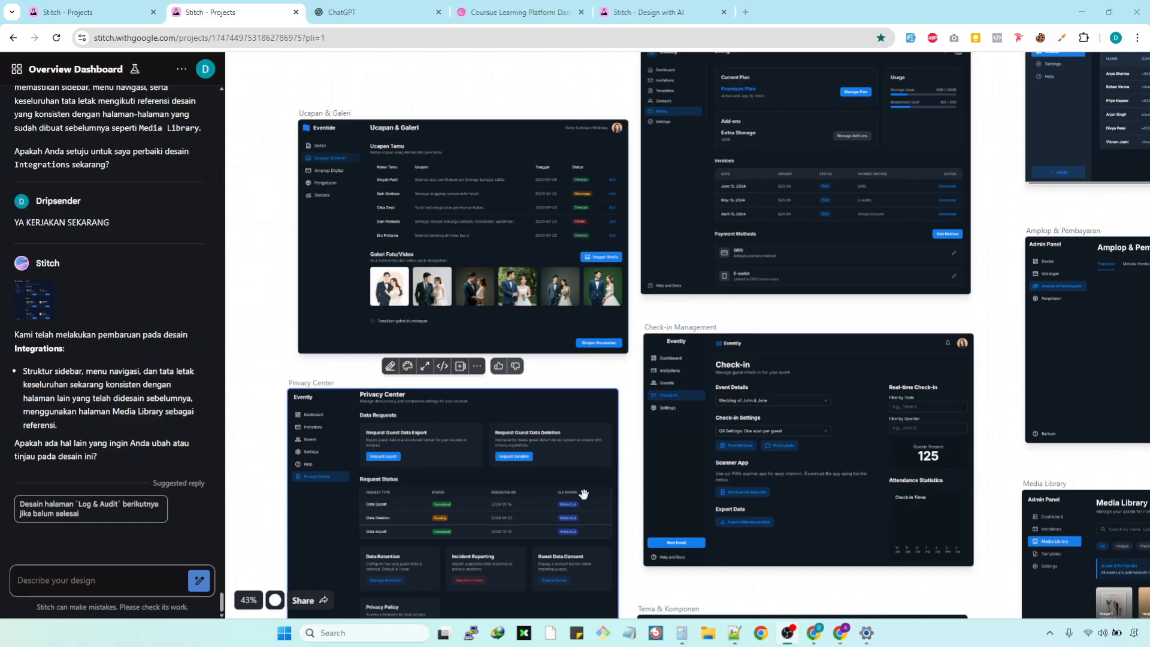
Step: Examine the two Overview Dashboard screens on the project canvas, including the version with the Experience Heavenly Resort banner
scroll(580, 143, up, 1)
scroll(581, 143, up, 10)
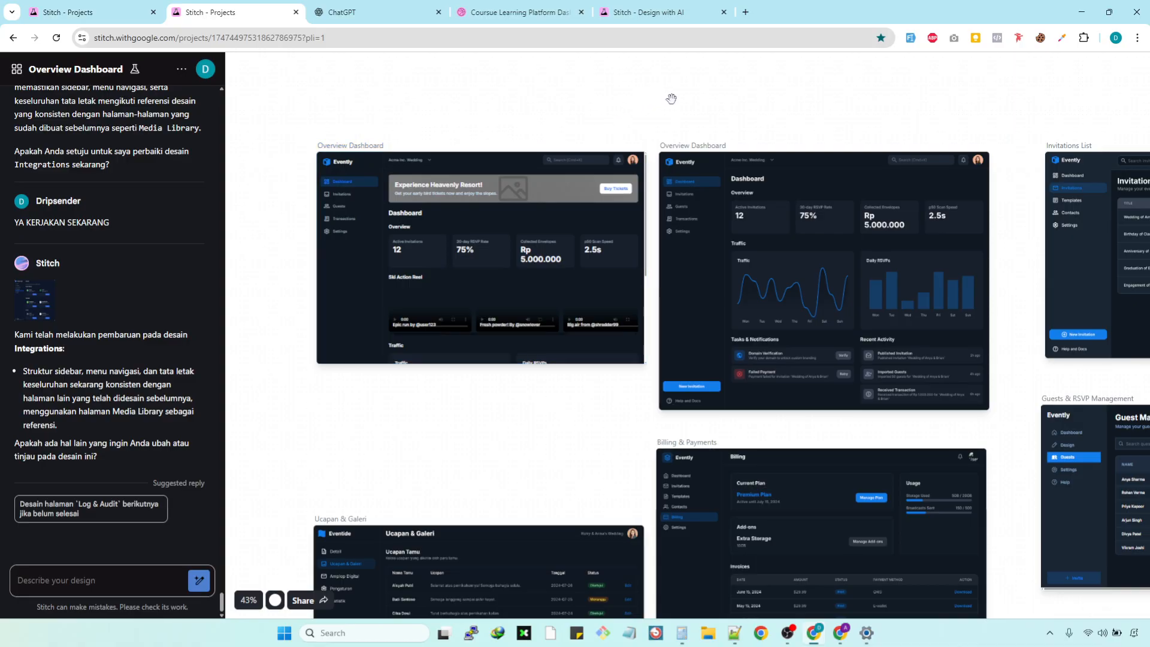
drag(672, 100, 642, 82)
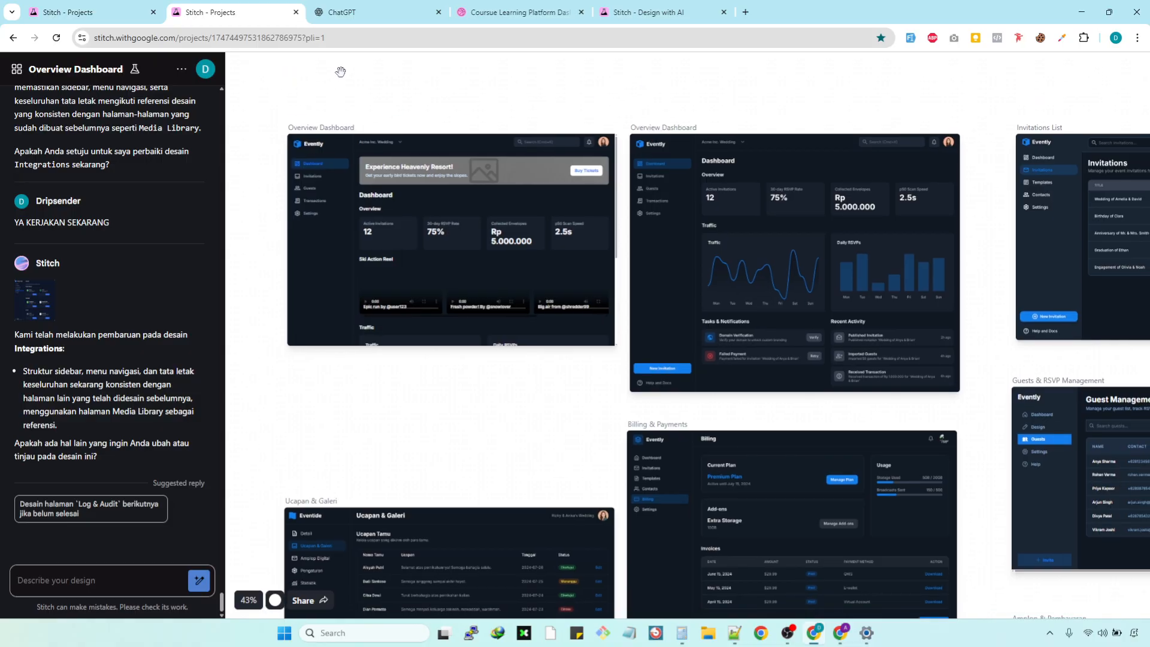
click(416, 197)
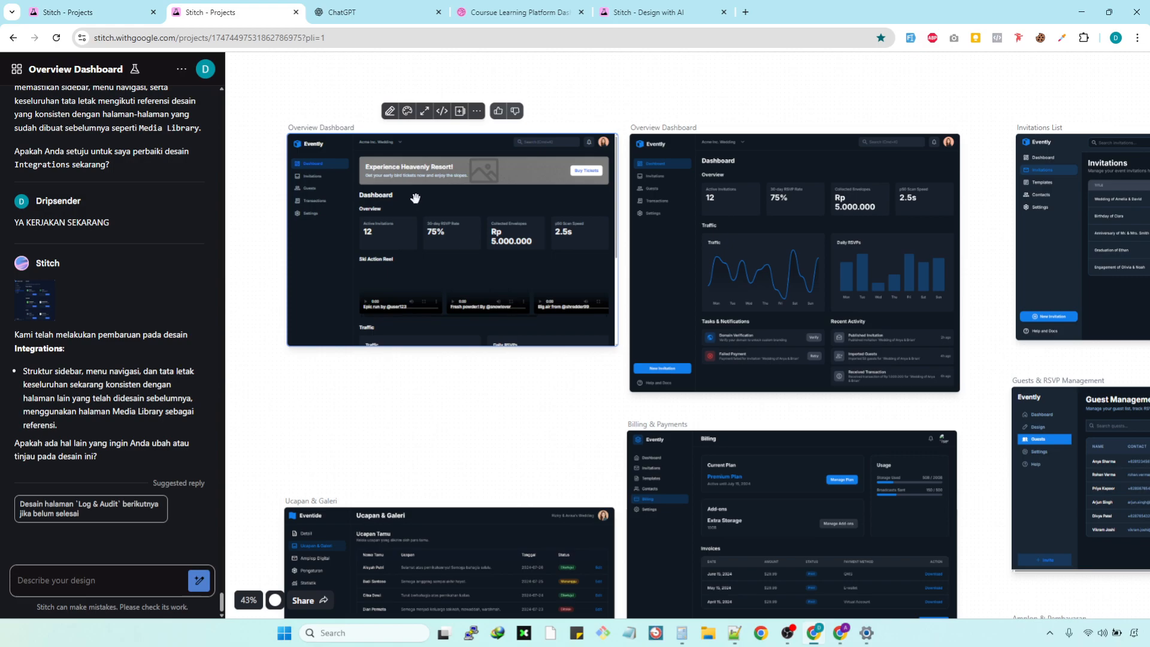
scroll(415, 198, down, 3)
click(590, 175)
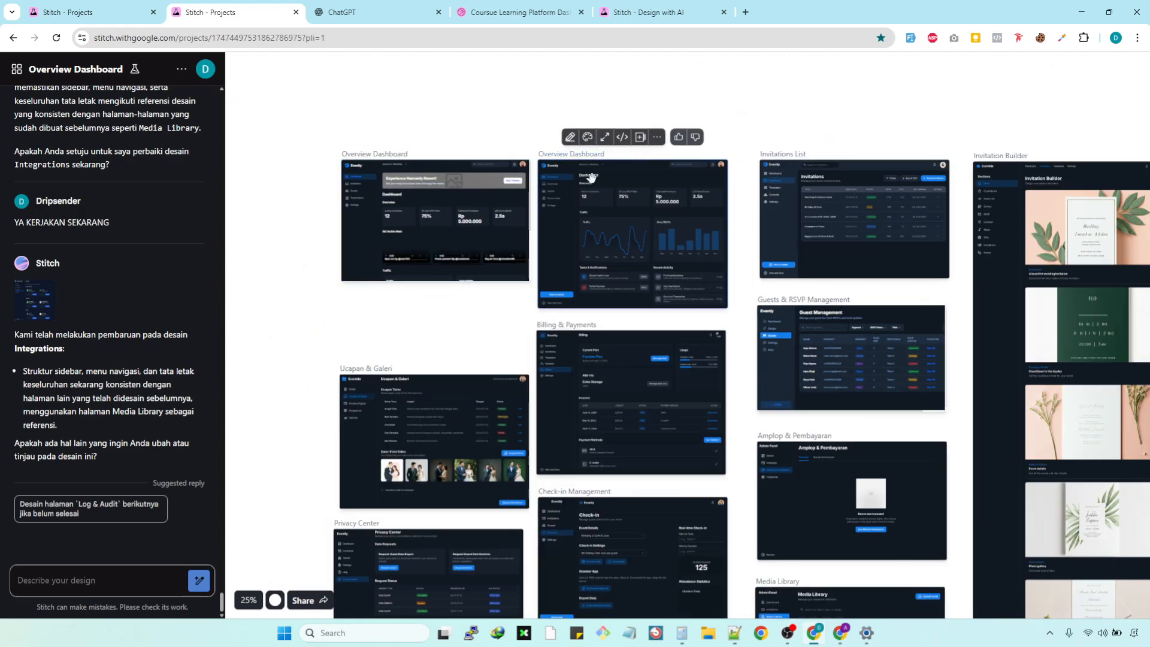
scroll(598, 177, down, 2)
scroll(611, 198, up, 4)
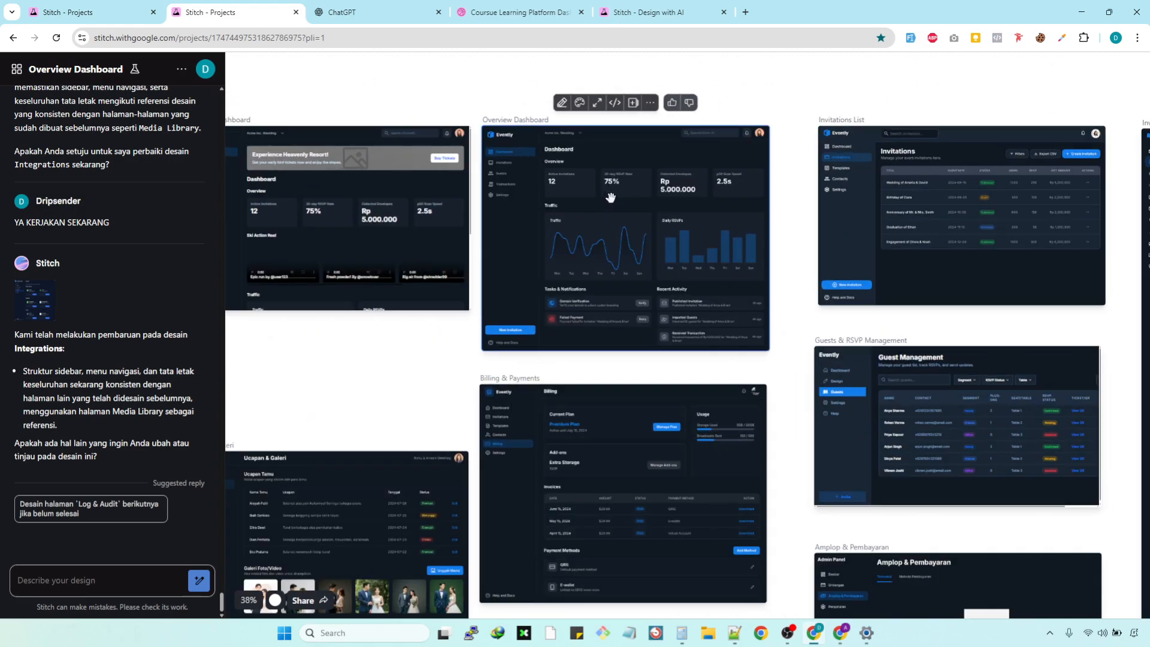
drag(473, 107, 549, 110)
click(343, 165)
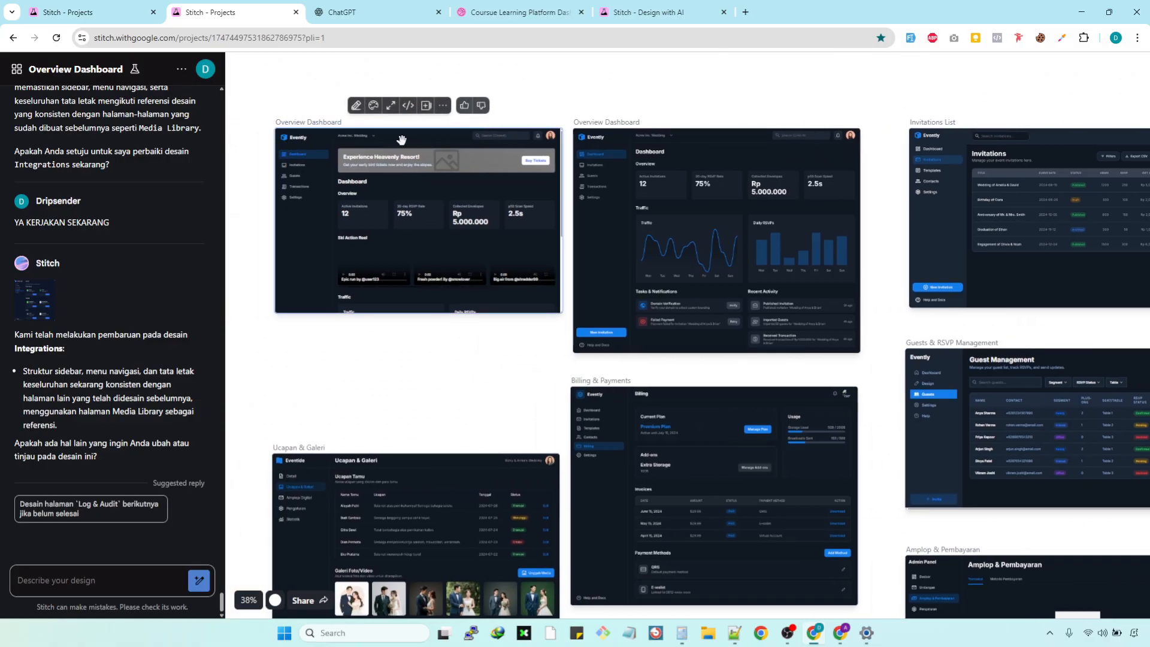
scroll(343, 165, up, 3)
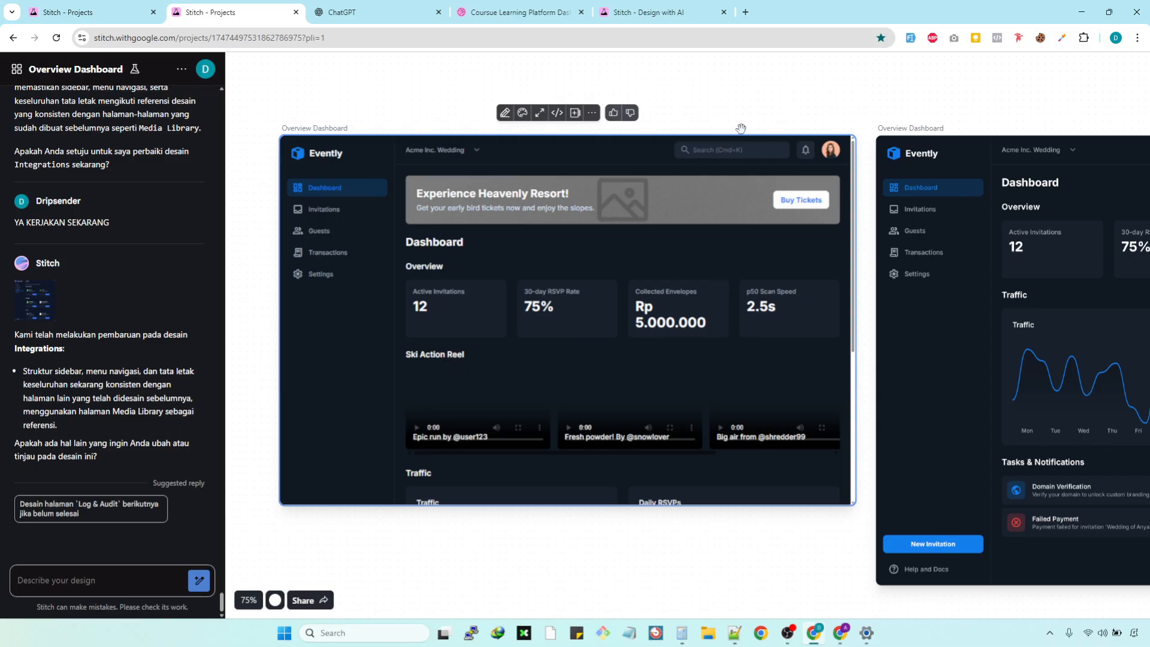
Step: Examine the Invitations List screen beside the dashboards and survey the complete set of generated screens
click(758, 101)
drag(773, 84, 452, 76)
drag(821, 78, 598, 77)
drag(839, 94, 288, 93)
scroll(669, 171, down, 6)
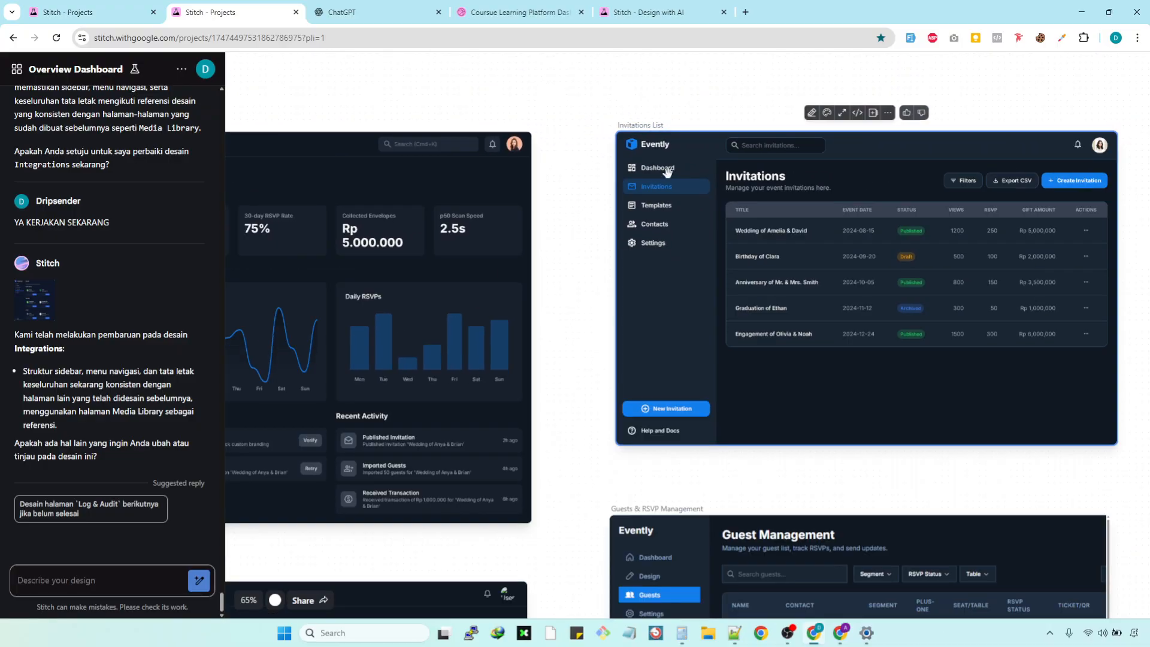
scroll(667, 170, down, 3)
scroll(635, 311, down, 4)
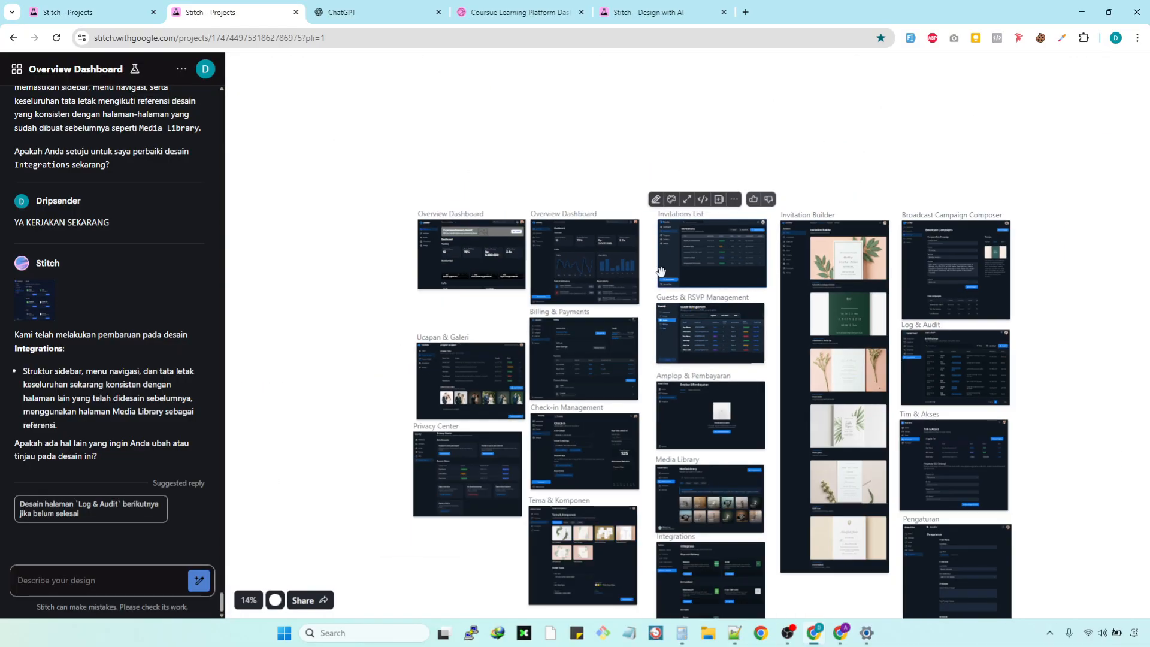
Step: Inspect the Ucapan & Galeri screen, review its generated HTML code and the Figma export option, and close the code view
click(461, 389)
scroll(462, 390, up, 4)
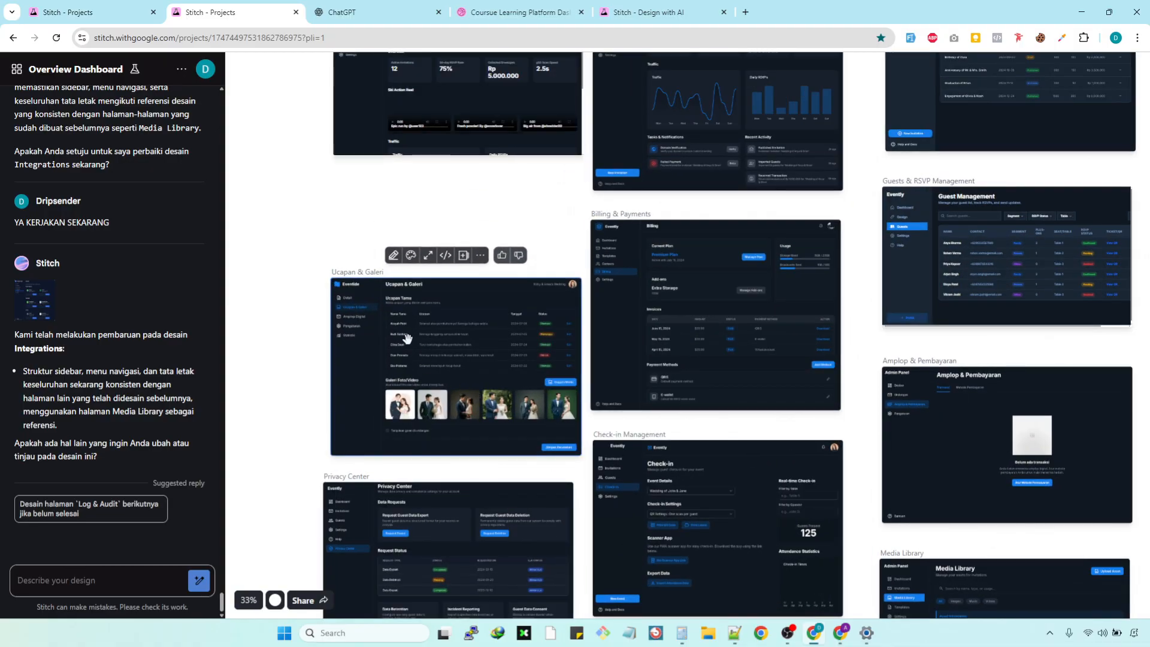
scroll(407, 339, up, 3)
scroll(407, 340, up, 1)
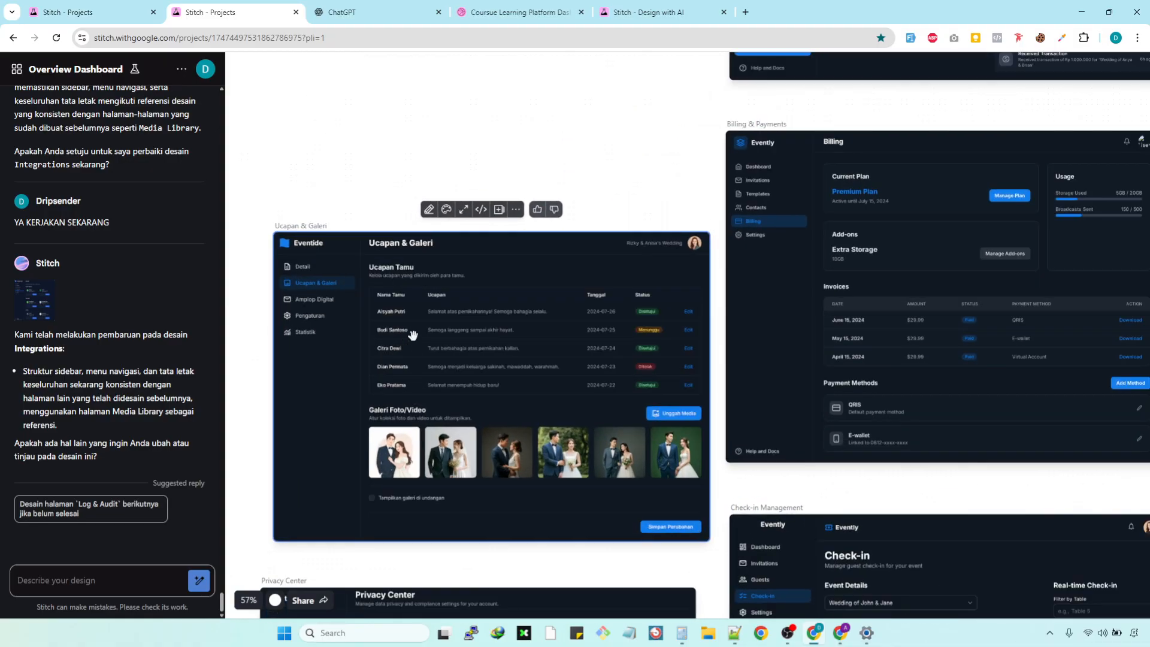
click(546, 190)
click(503, 258)
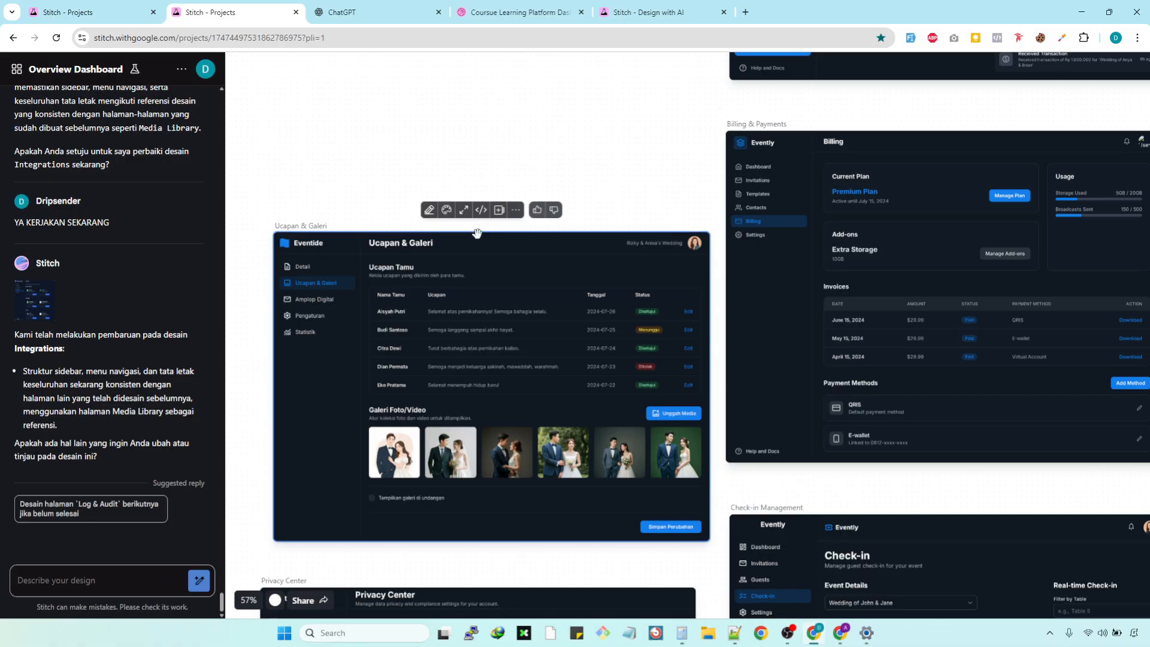
click(483, 208)
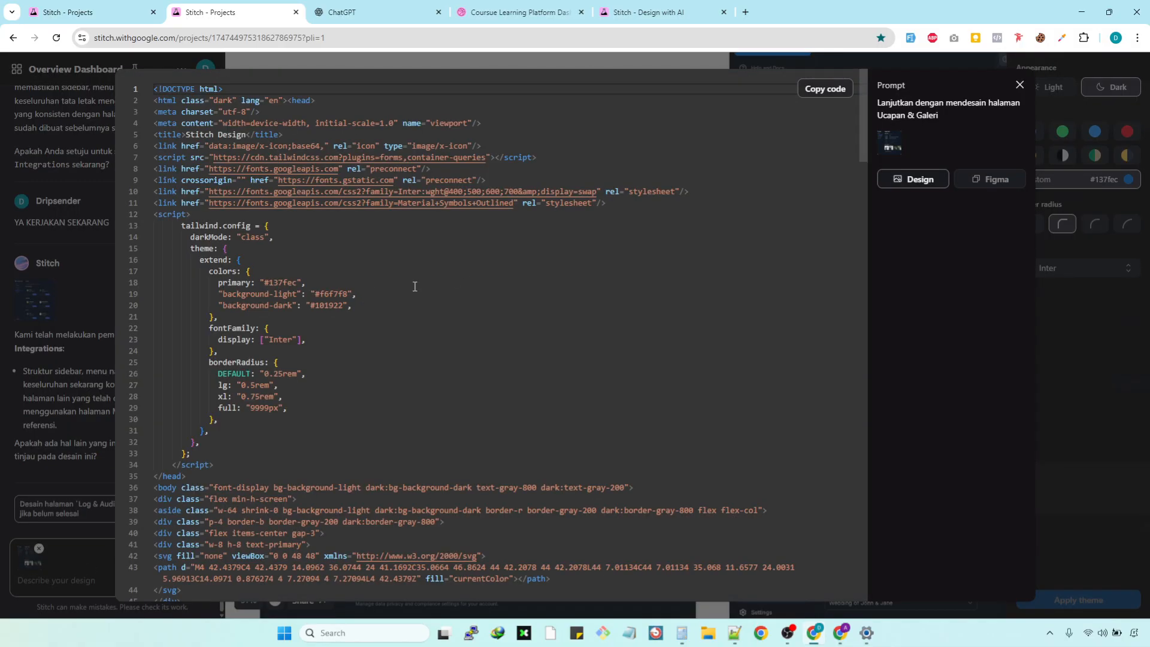
scroll(415, 287, down, 2)
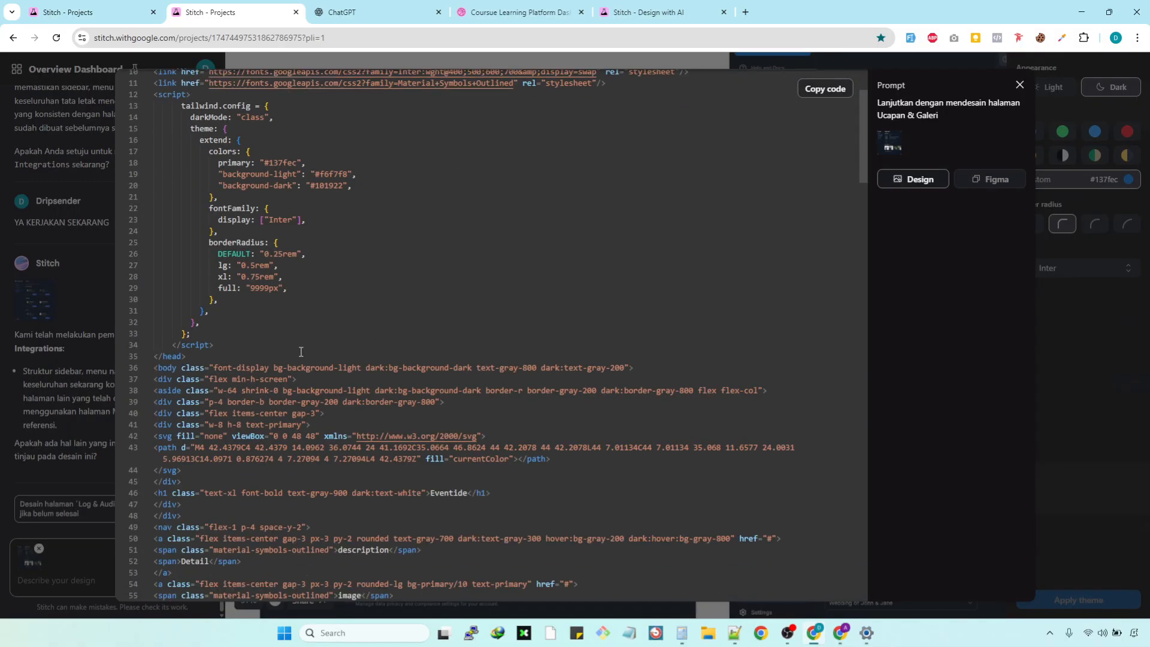
drag(213, 367, 620, 369)
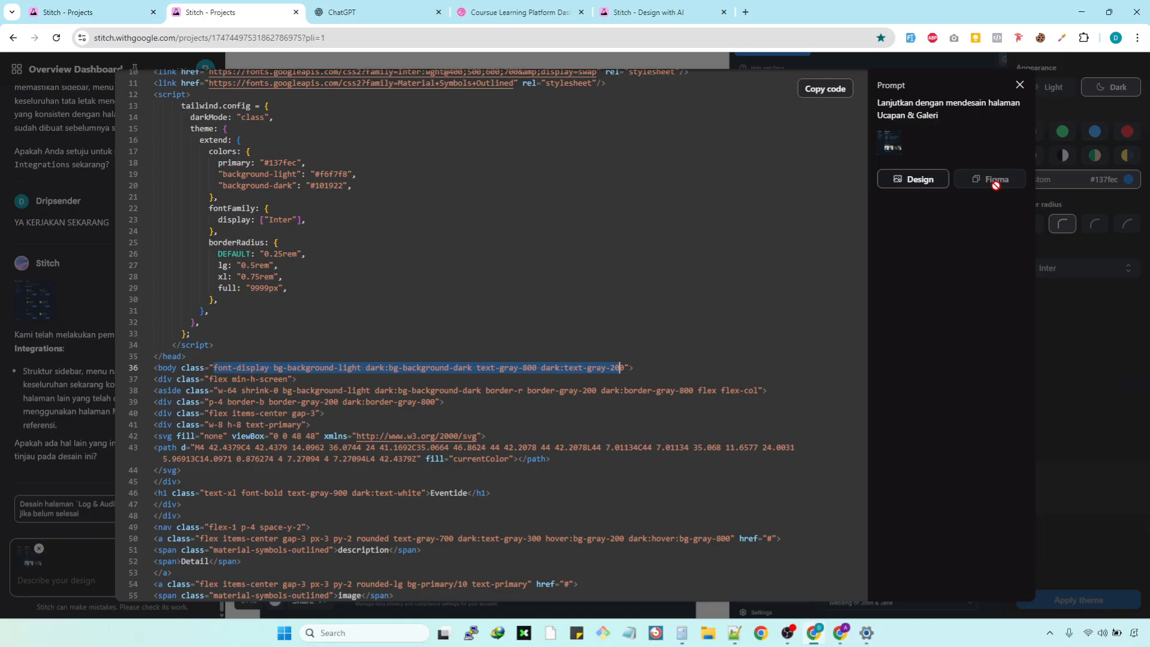
click(995, 229)
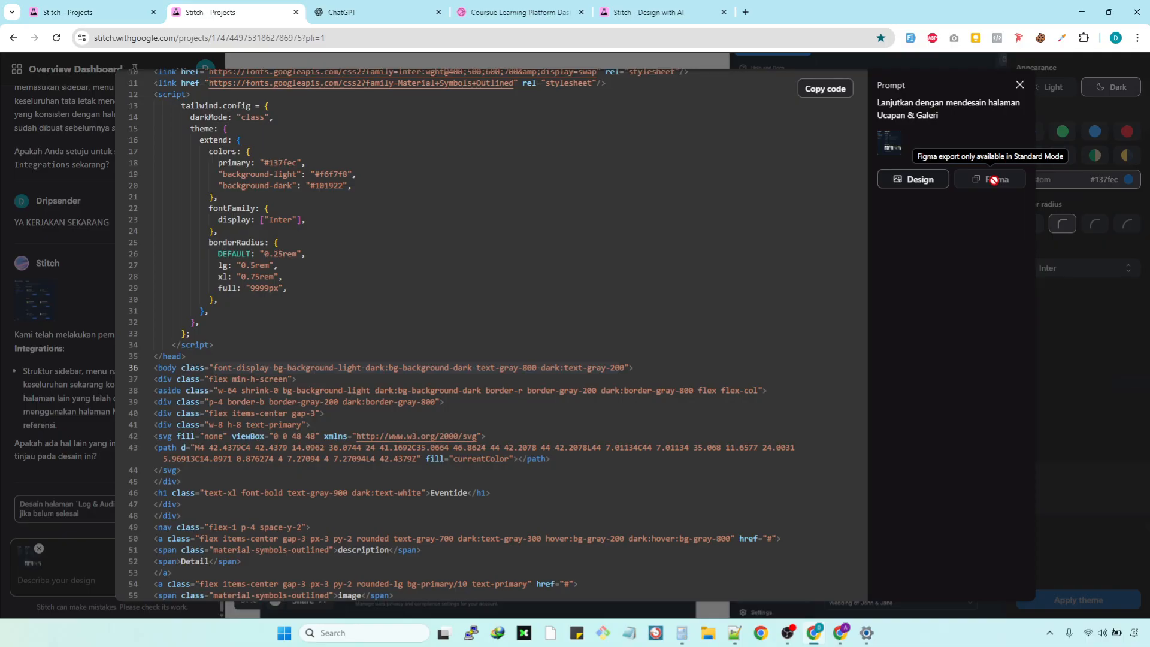
click(1019, 86)
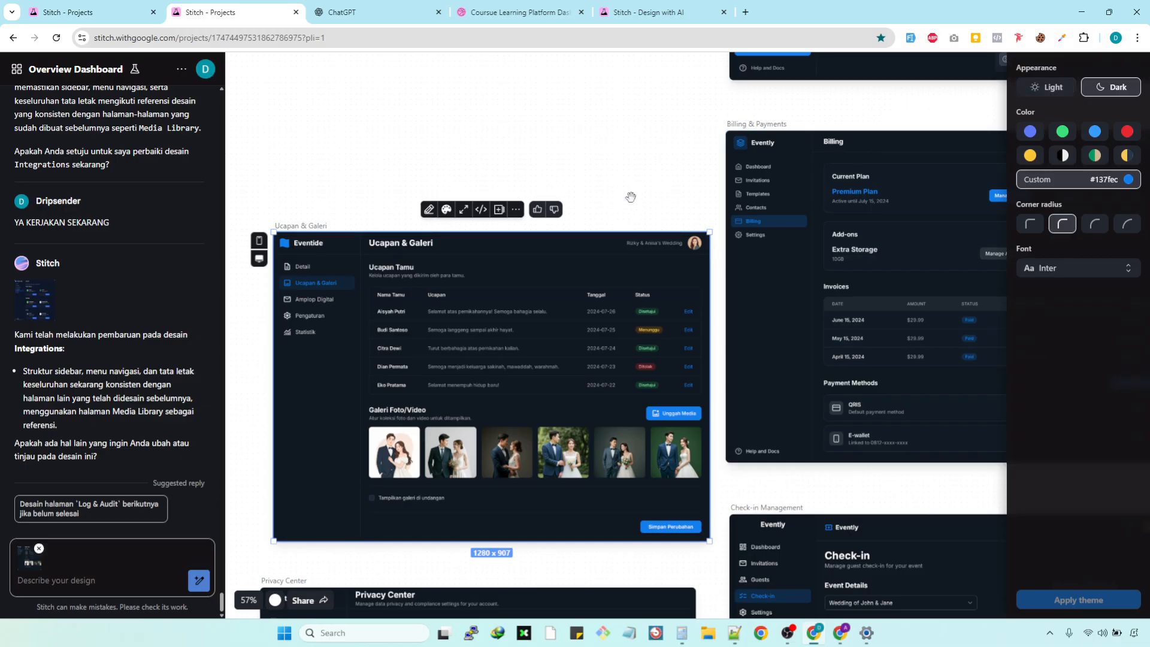
Step: Examine the Tema & Komponen, Integrations, Media Library and Amplop & Pembayaran screens for their layout and navigation
scroll(464, 239, down, 5)
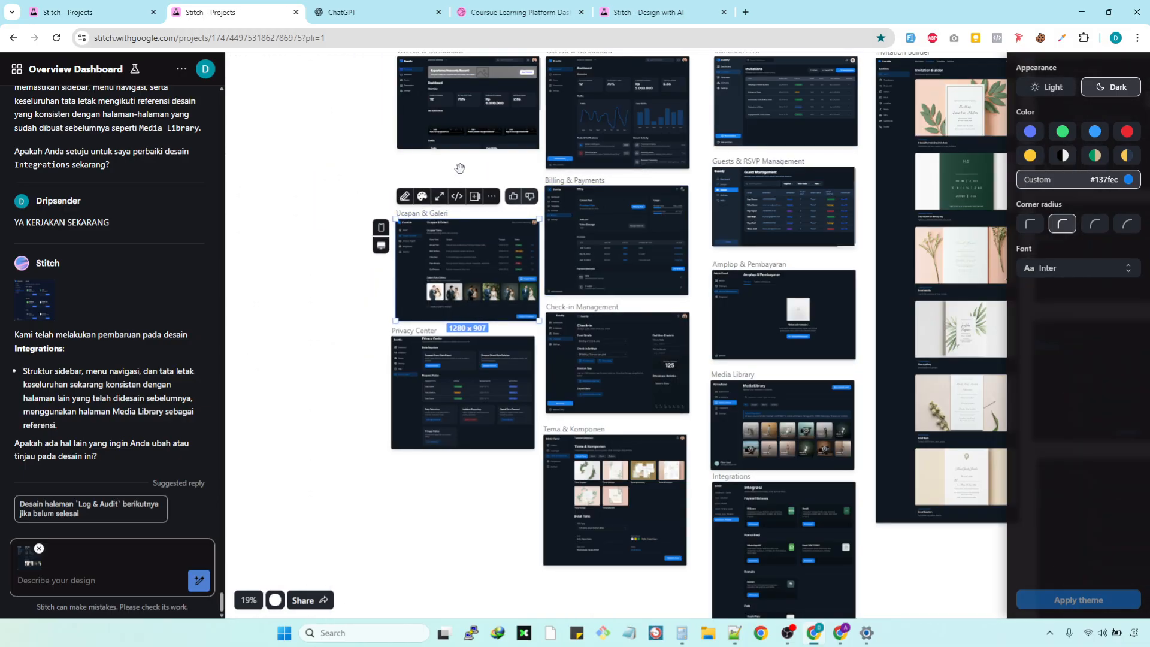
scroll(460, 168, up, 2)
scroll(459, 167, down, 3)
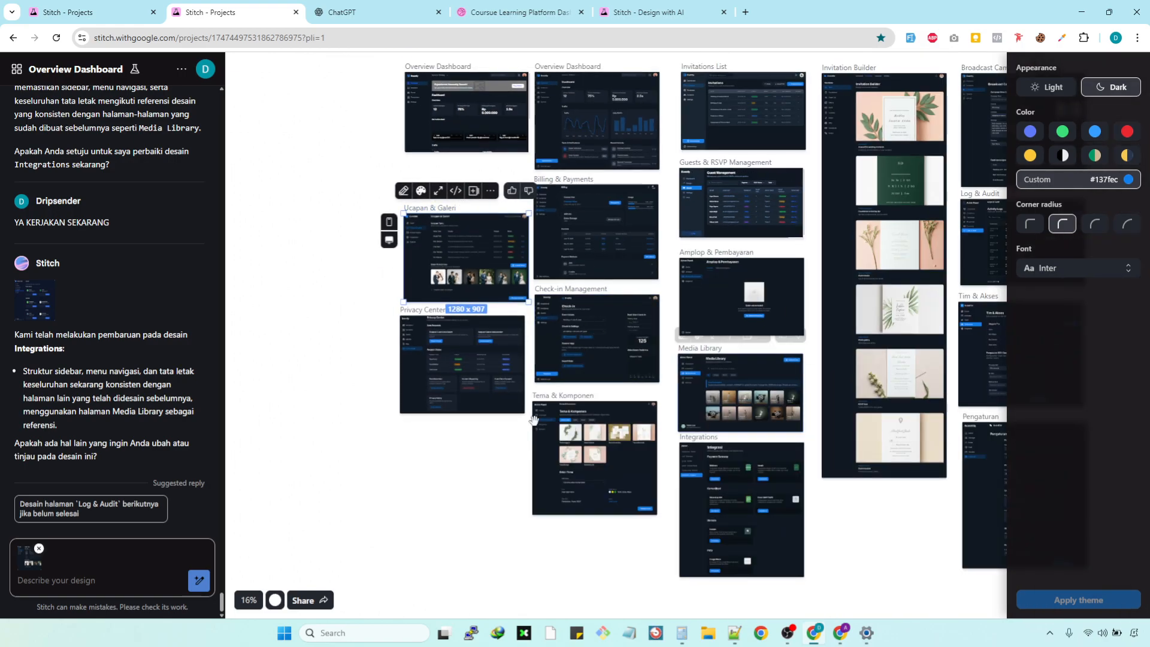
click(594, 414)
scroll(594, 414, up, 6)
scroll(616, 379, up, 2)
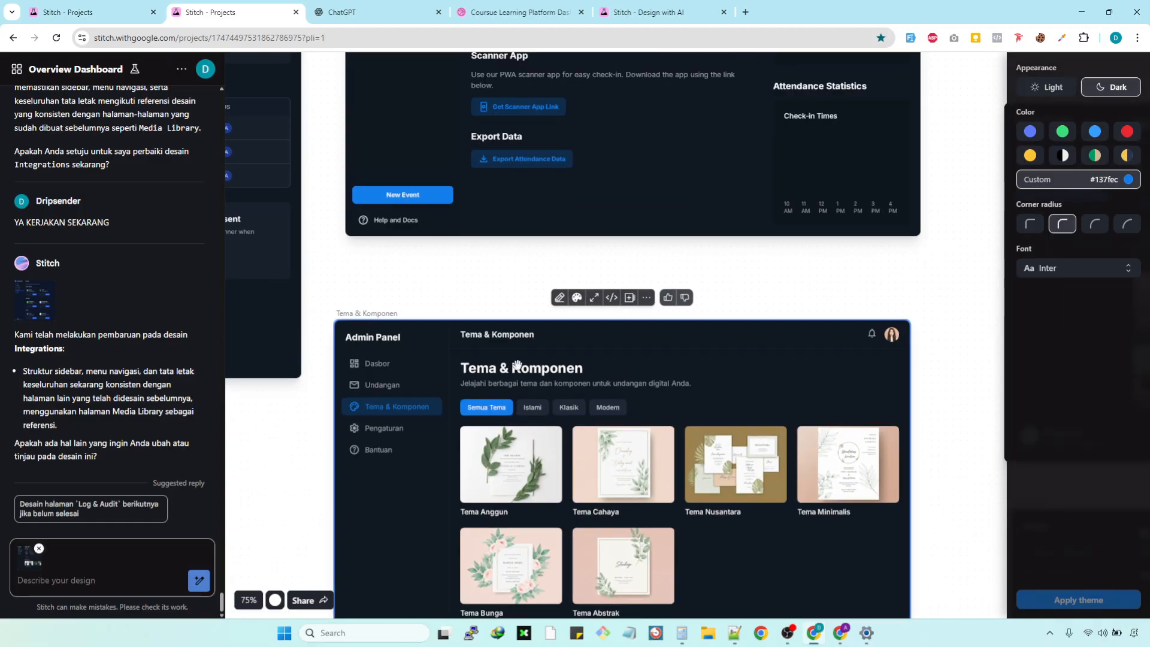
scroll(612, 407, down, 6)
scroll(609, 421, up, 4)
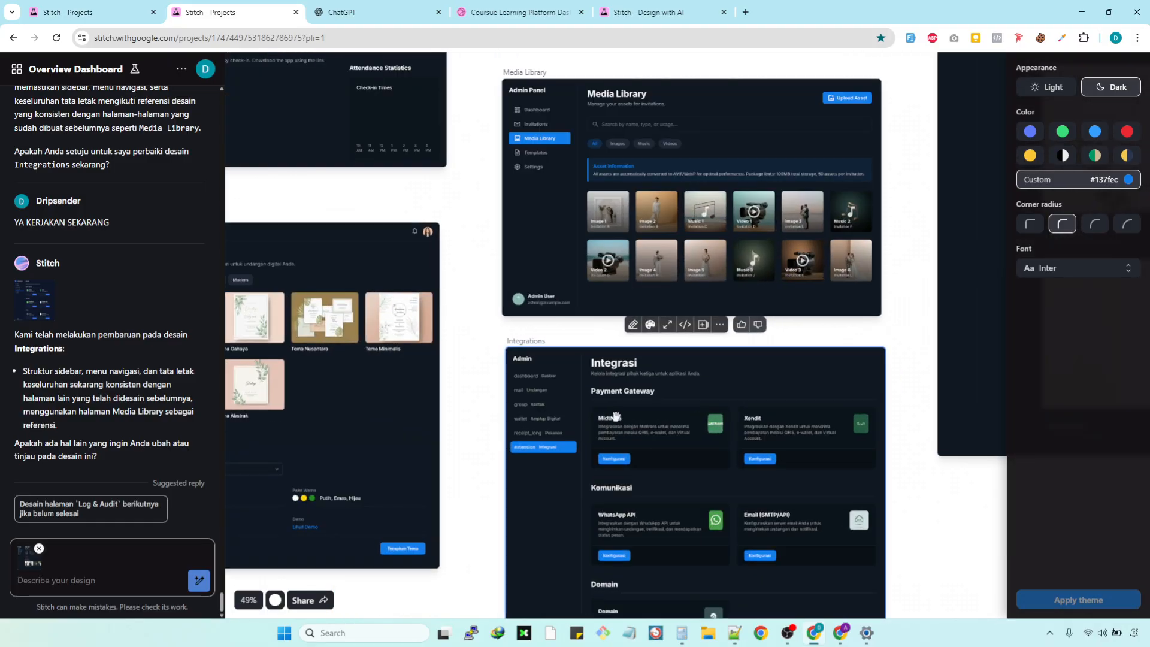
scroll(578, 231, up, 5)
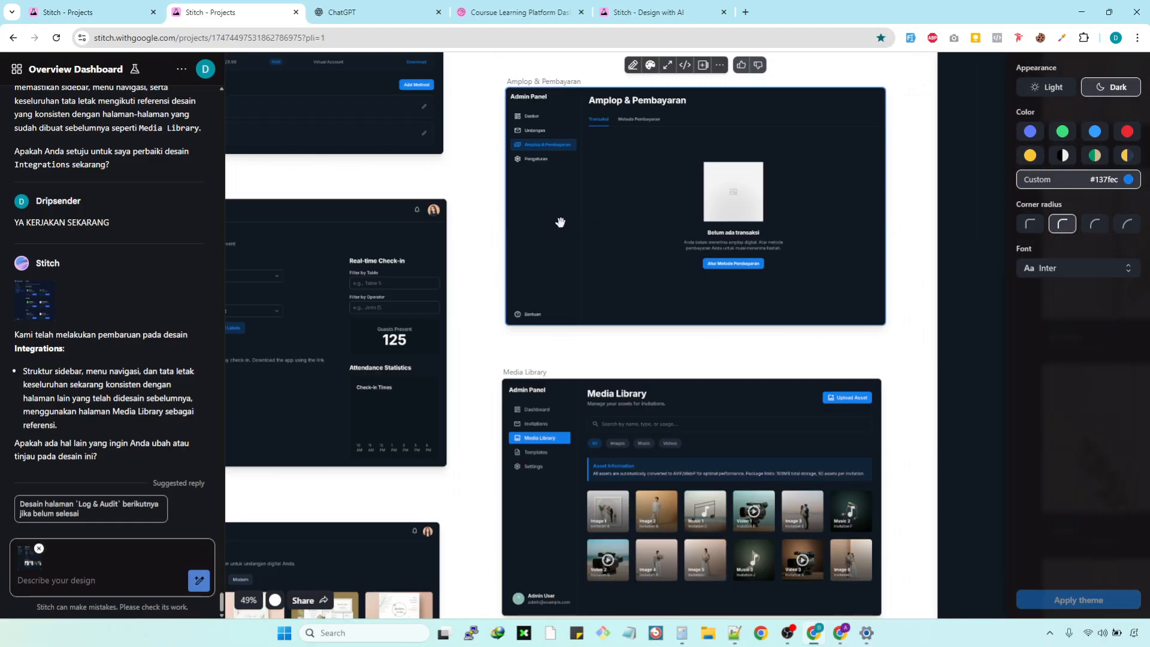
Step: Examine the Log & Audit screen and survey the whole canvas of dashboard designs
scroll(561, 167, down, 6)
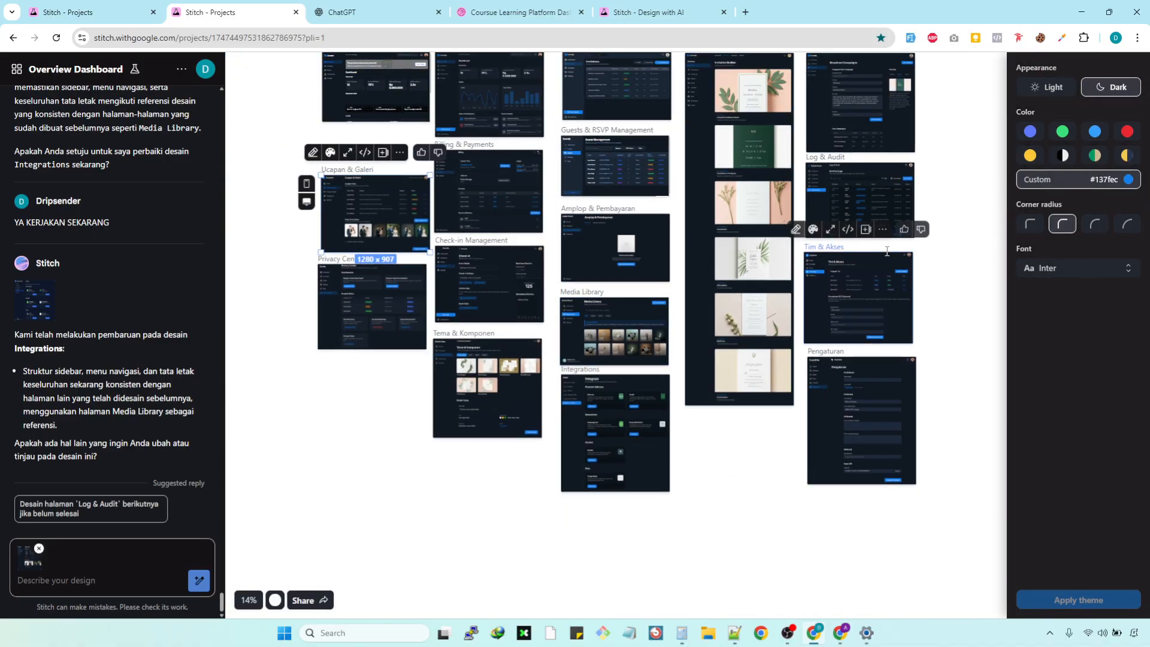
scroll(868, 184, up, 6)
scroll(818, 216, up, 5)
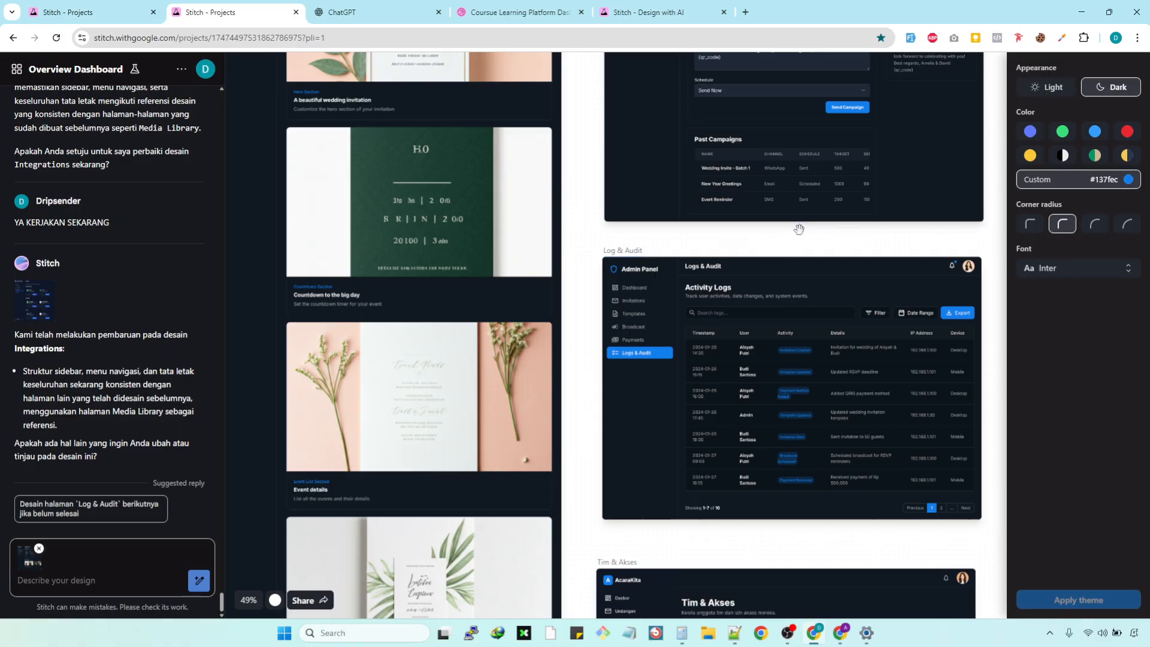
scroll(782, 197, down, 5)
scroll(782, 197, down, 2)
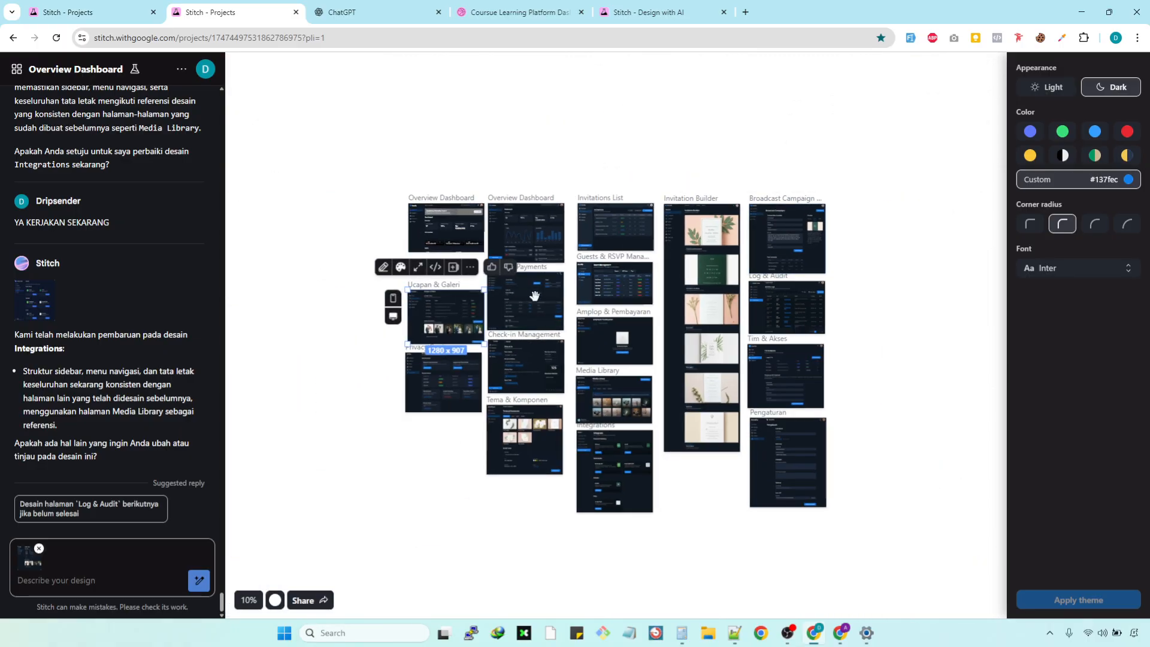
scroll(457, 163, up, 4)
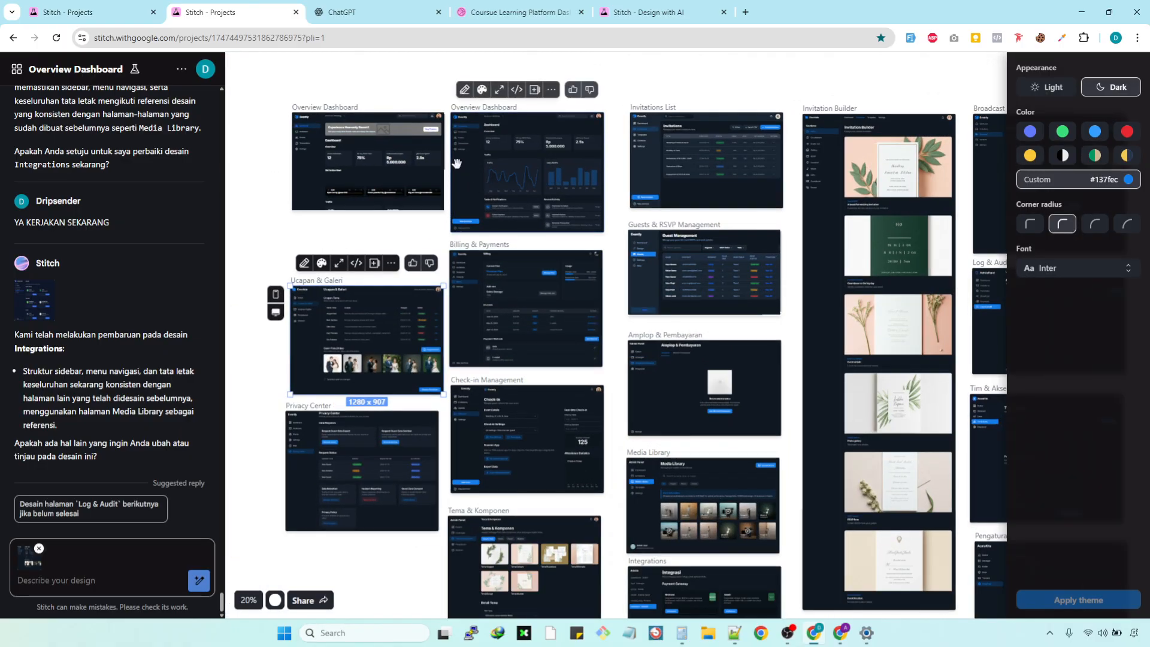
Step: Switch to the Stitch new-design start page and clear the design description
click(659, 12)
click(581, 275)
key(ctrl+a)
key(BackSpace)
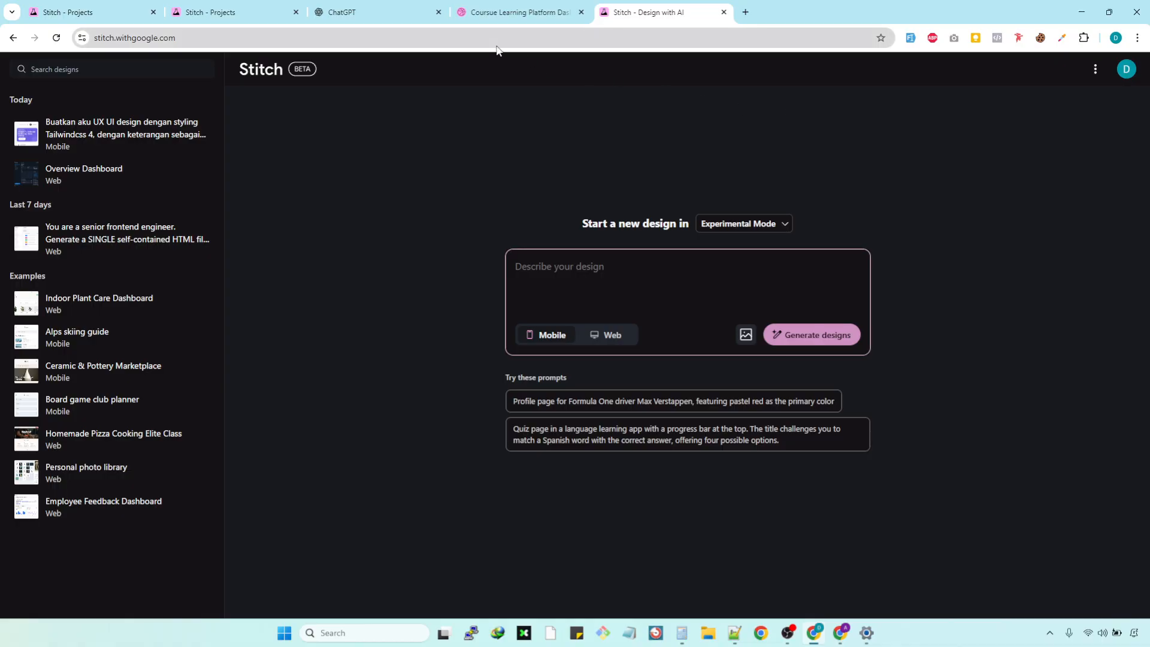
Step: Switch to Dribbble, close the open shot and browse the dashboard search results for a design reference
click(522, 13)
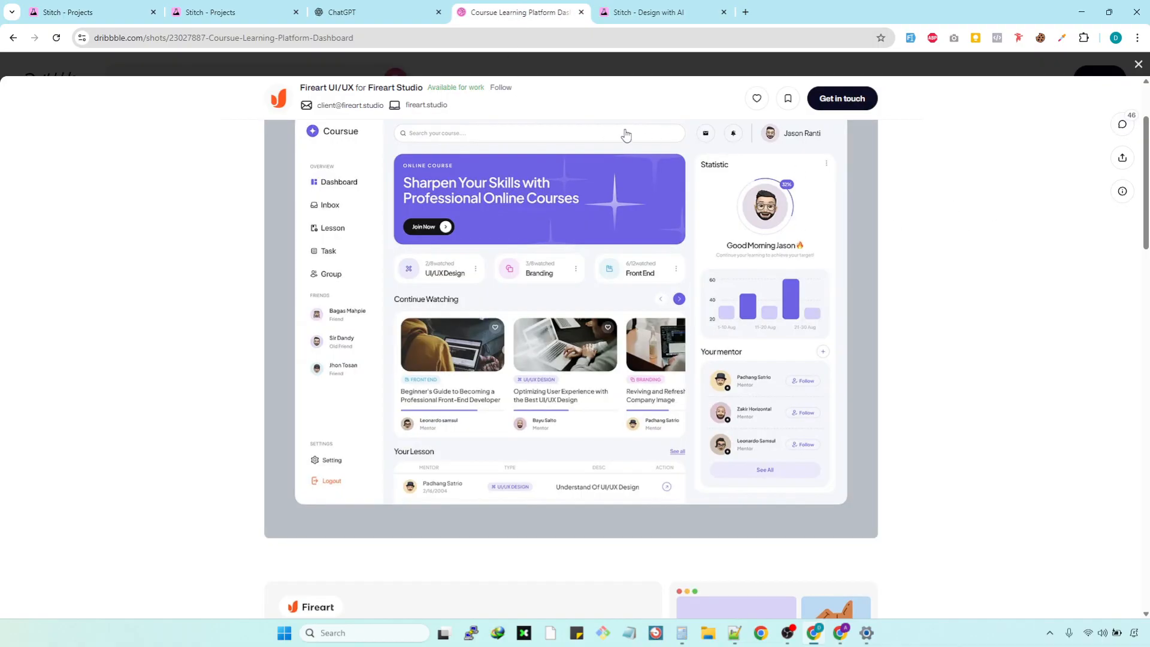
scroll(608, 133, up, 1)
click(1139, 64)
scroll(233, 192, up, 3)
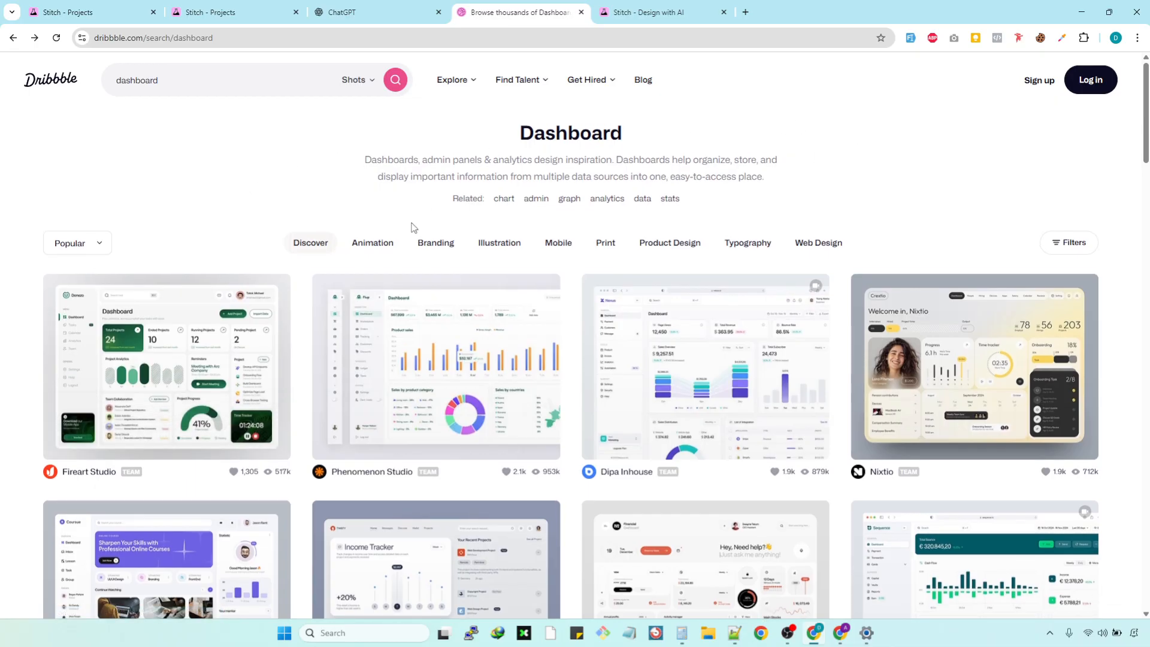
scroll(227, 160, down, 4)
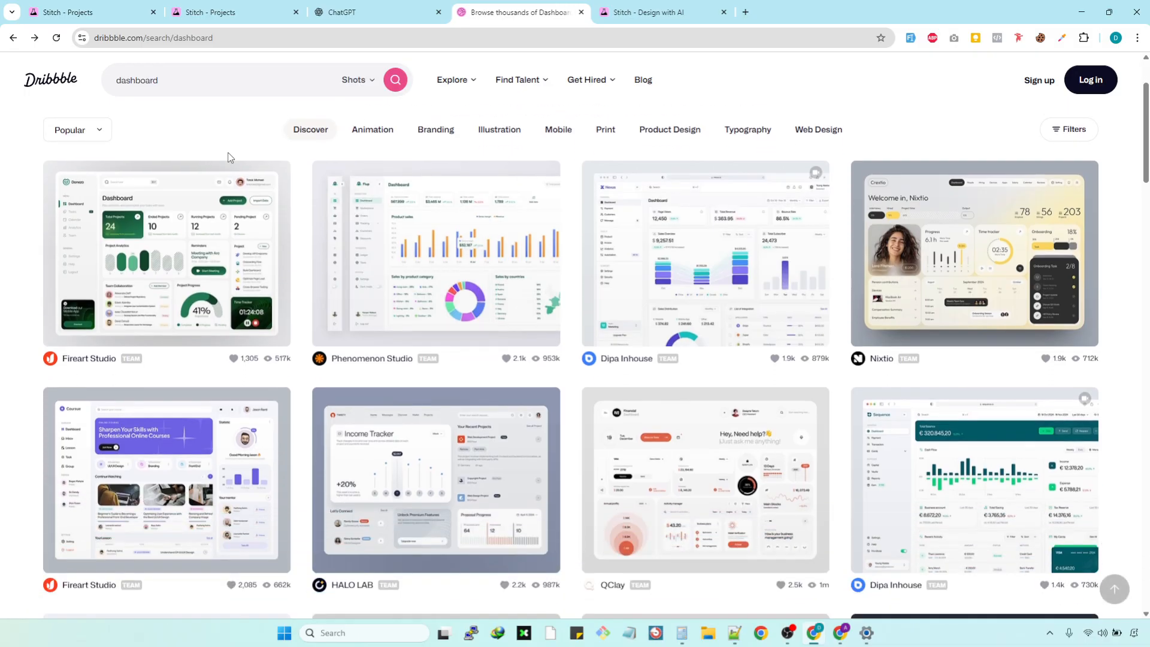
Step: Open the Coursue Learning Platform Dashboard shot and copy its preview image
click(167, 347)
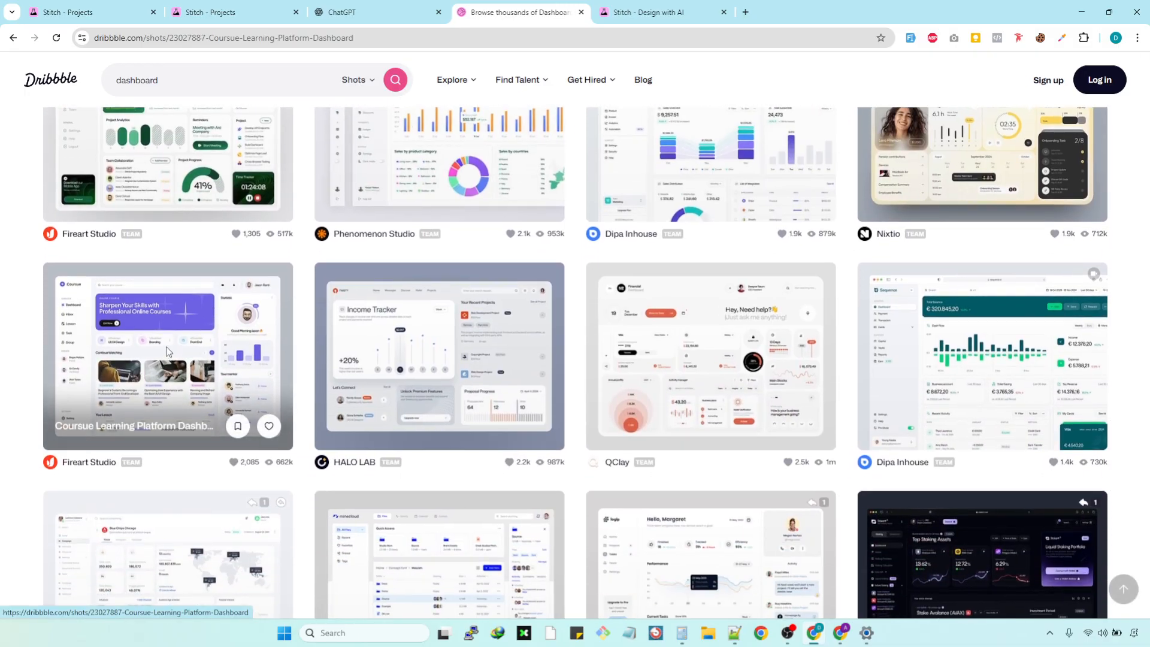
right_click(640, 307)
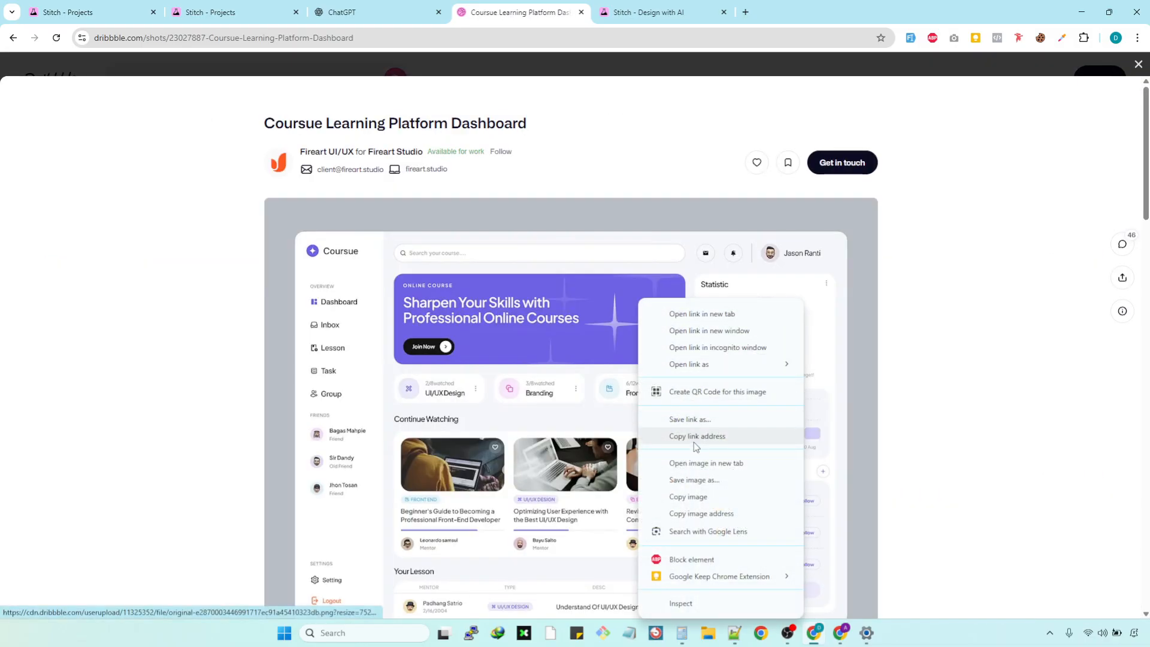
click(709, 501)
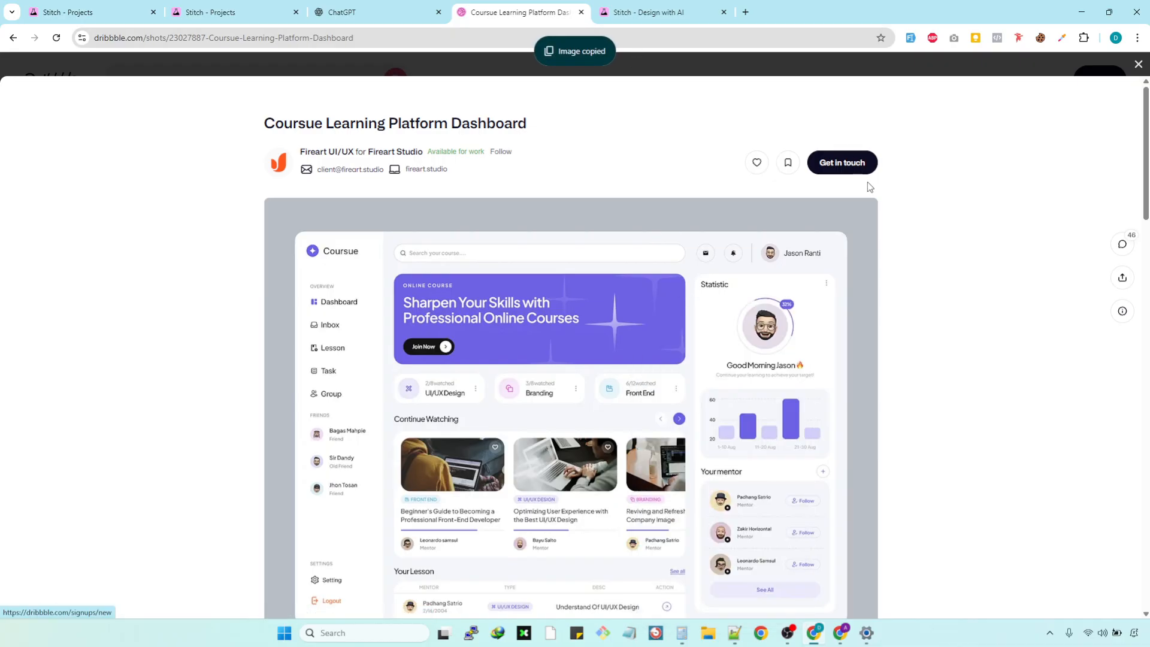
Step: Switch to the ChatGPT conversation about the UI analysis and review its opening prompt requesting a JSON design prompt
click(842, 633)
scroll(585, 298, up, 10)
scroll(585, 298, up, 10)
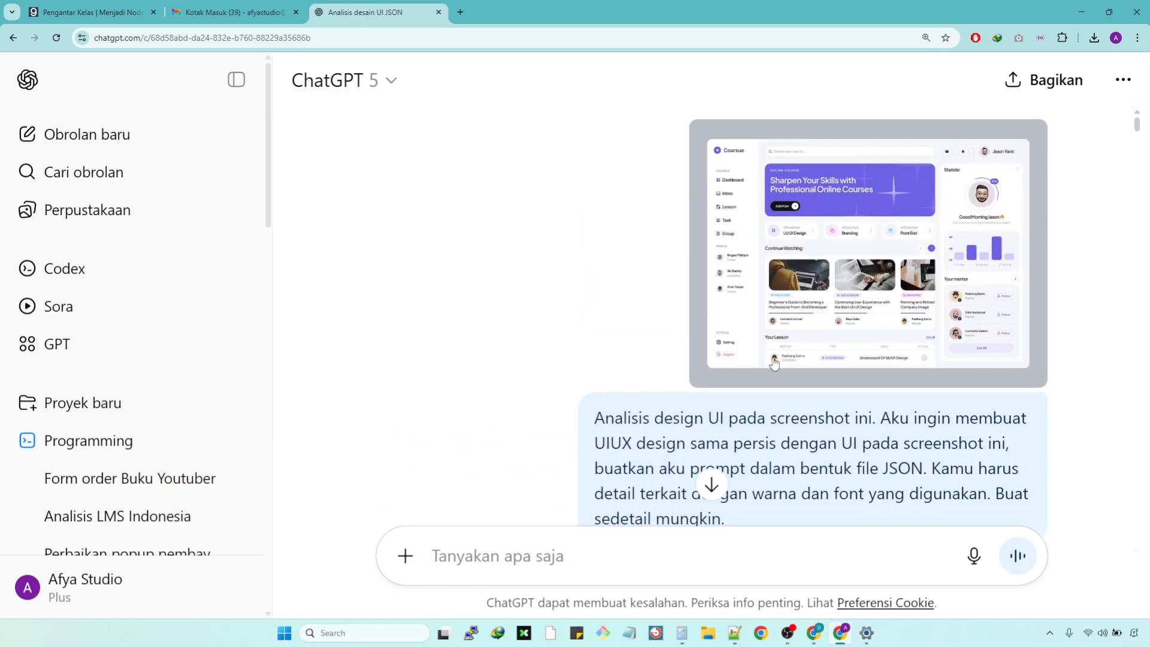
scroll(797, 348, down, 3)
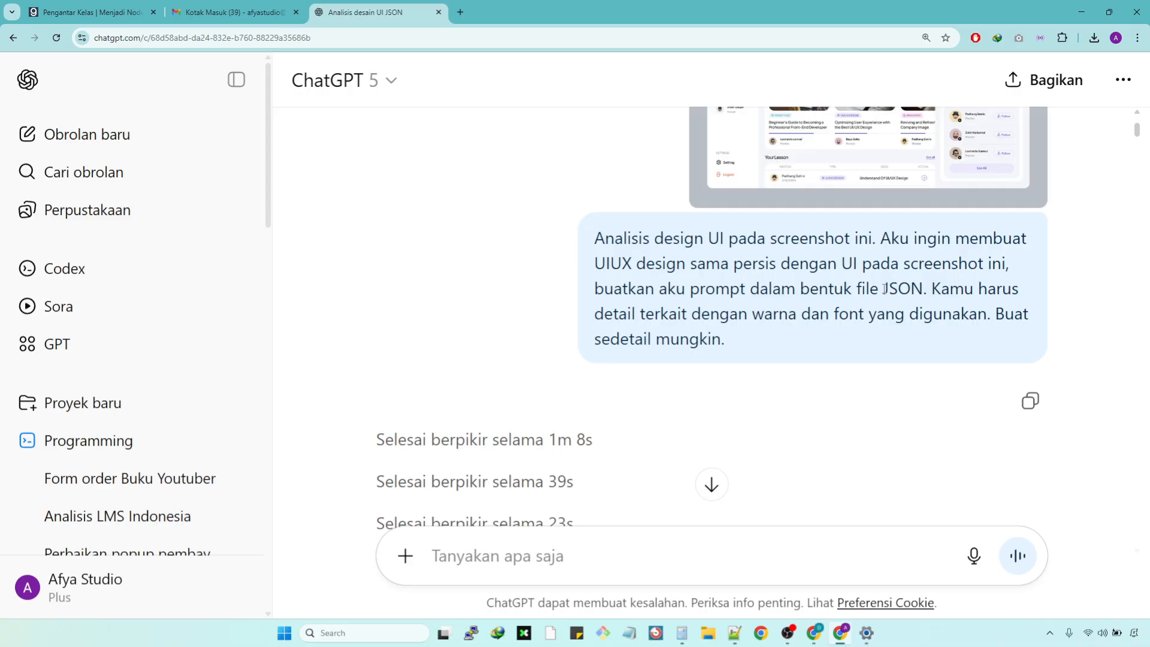
Step: Review the JSON prompt request, its attached Coursue screenshot and the design analysis summary in ChatGPT's reply
drag(884, 289, 920, 293)
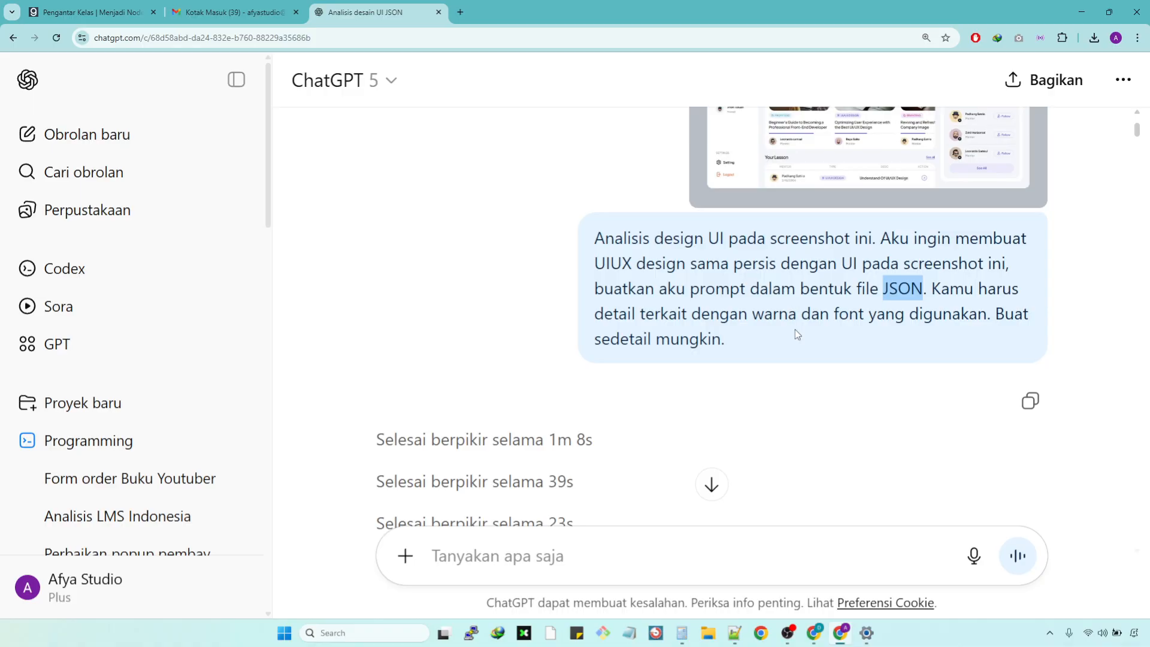
scroll(796, 330, up, 1)
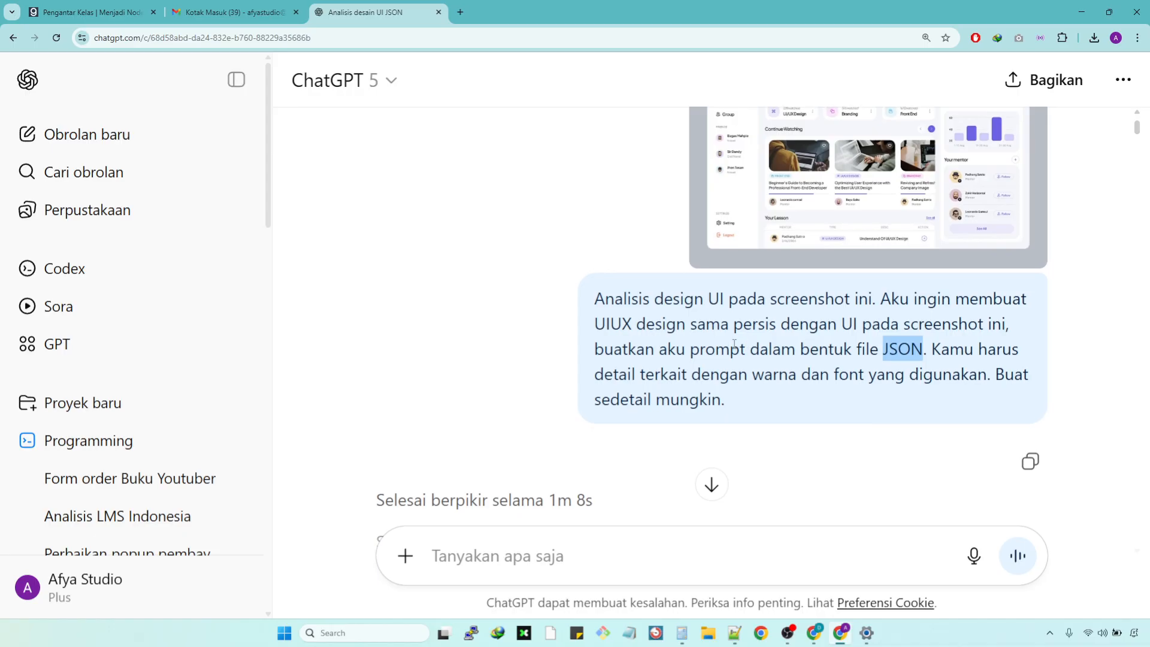
scroll(746, 342, up, 1)
scroll(727, 333, up, 1)
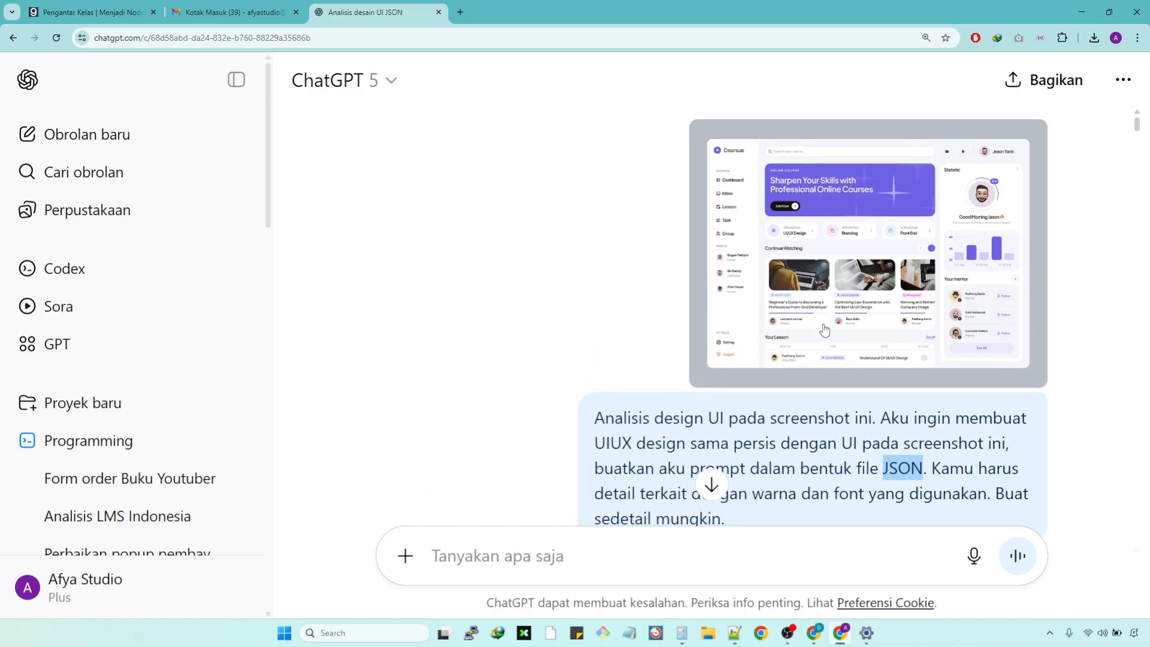
scroll(805, 323, down, 3)
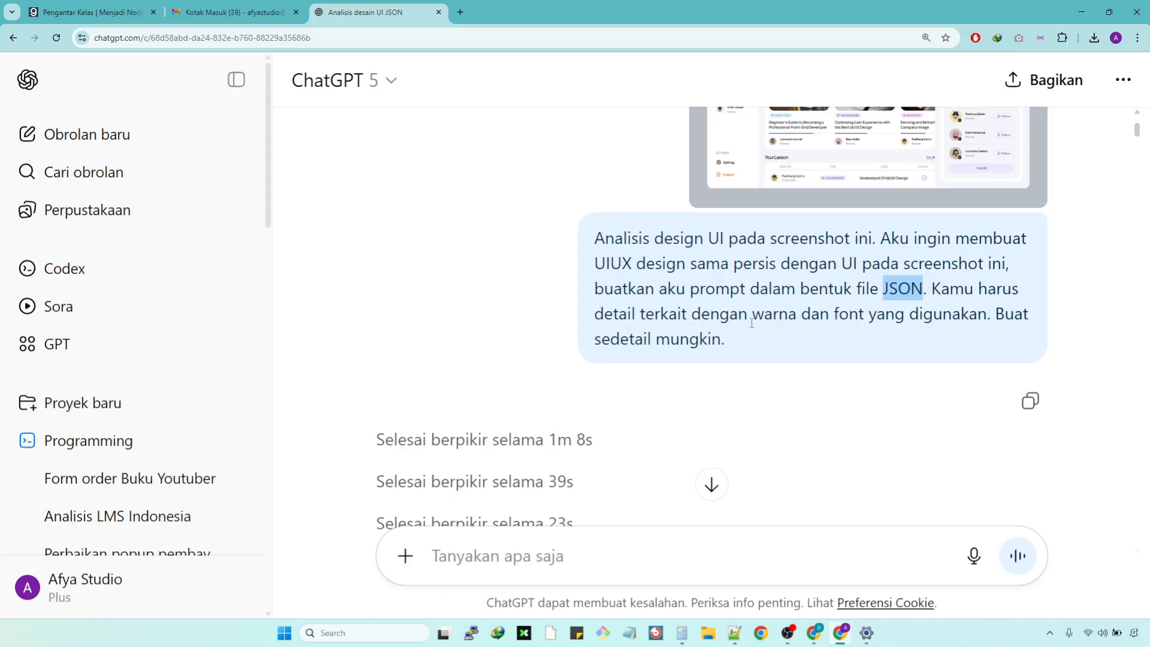
scroll(752, 324, down, 5)
scroll(743, 315, up, 5)
scroll(682, 328, down, 7)
scroll(637, 272, up, 1)
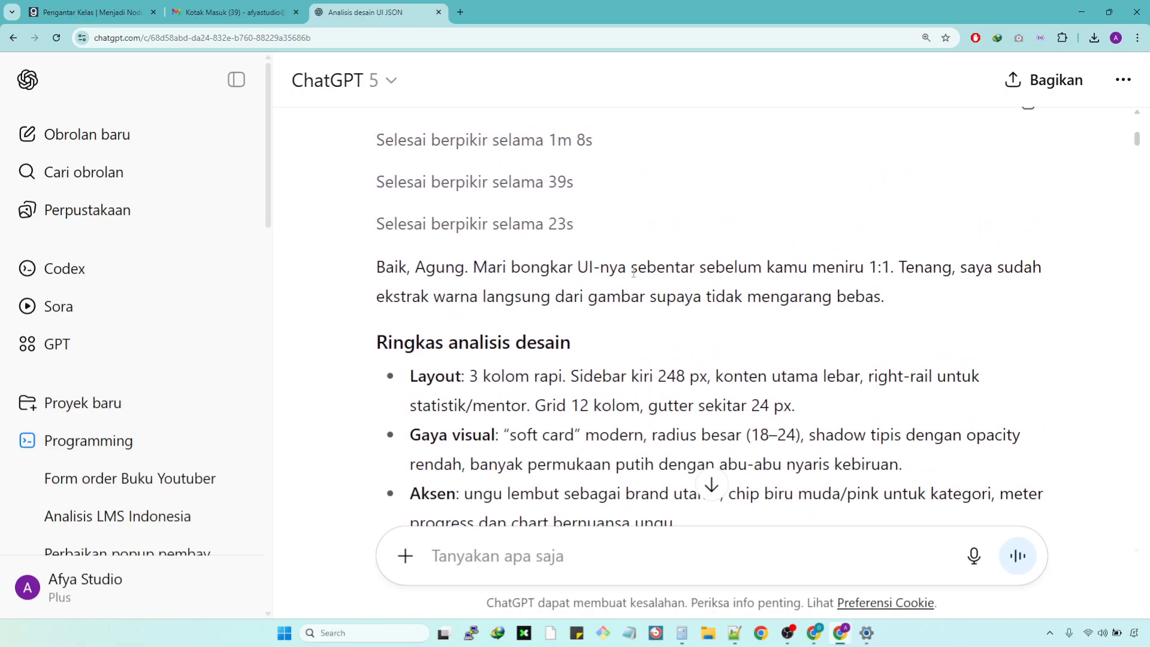
scroll(396, 265, down, 10)
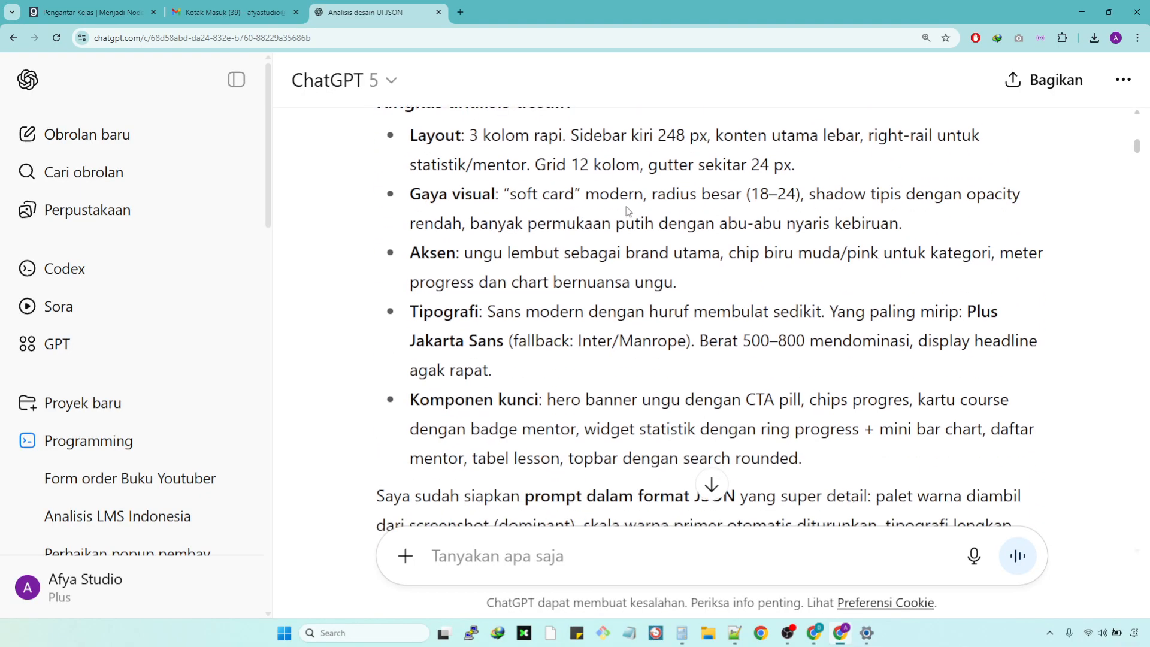
scroll(479, 203, down, 3)
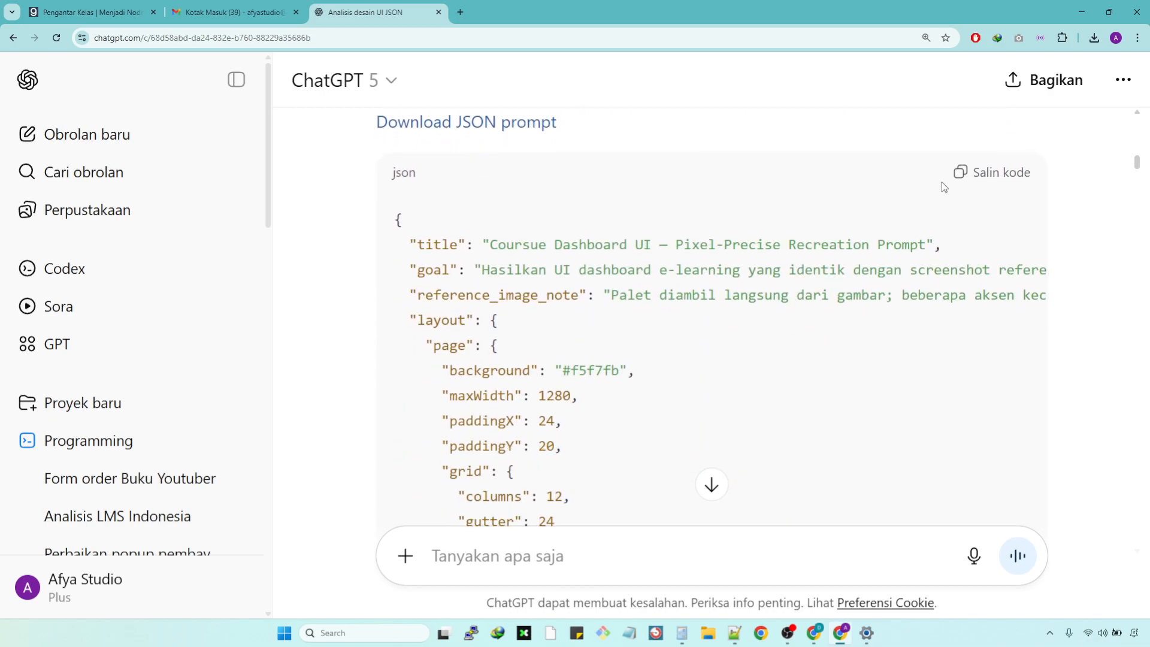
Step: Copy the generated JSON prompt code and examine its page background, maximum width, padding, grid and typography settings
click(977, 173)
scroll(559, 255, down, 3)
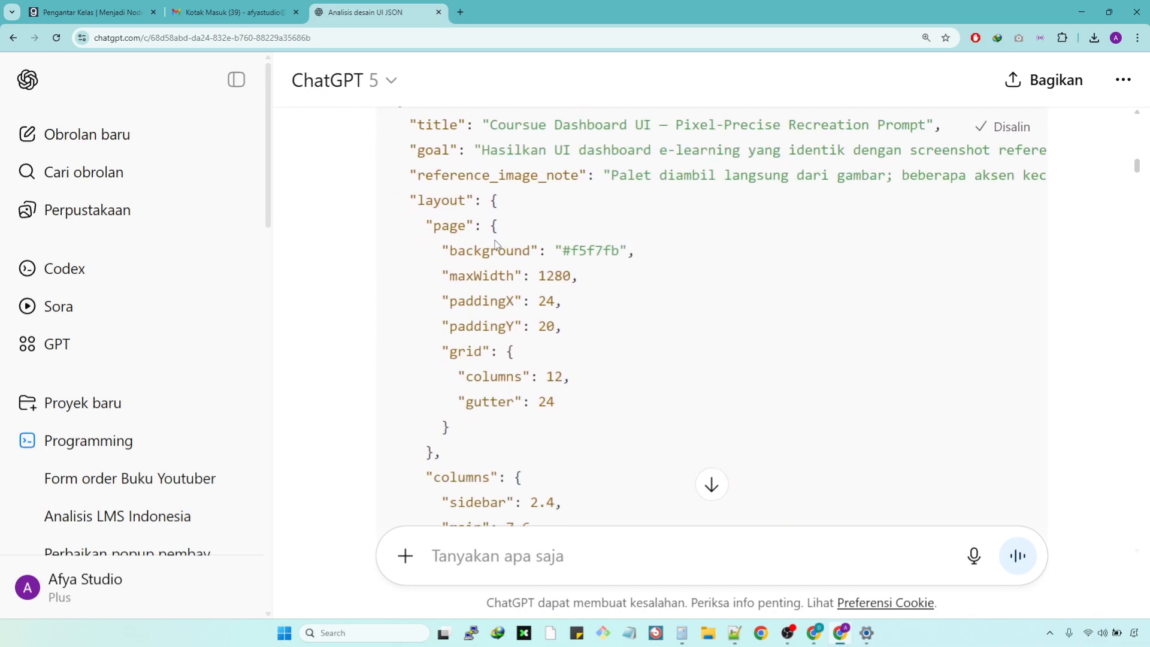
drag(451, 191, 683, 198)
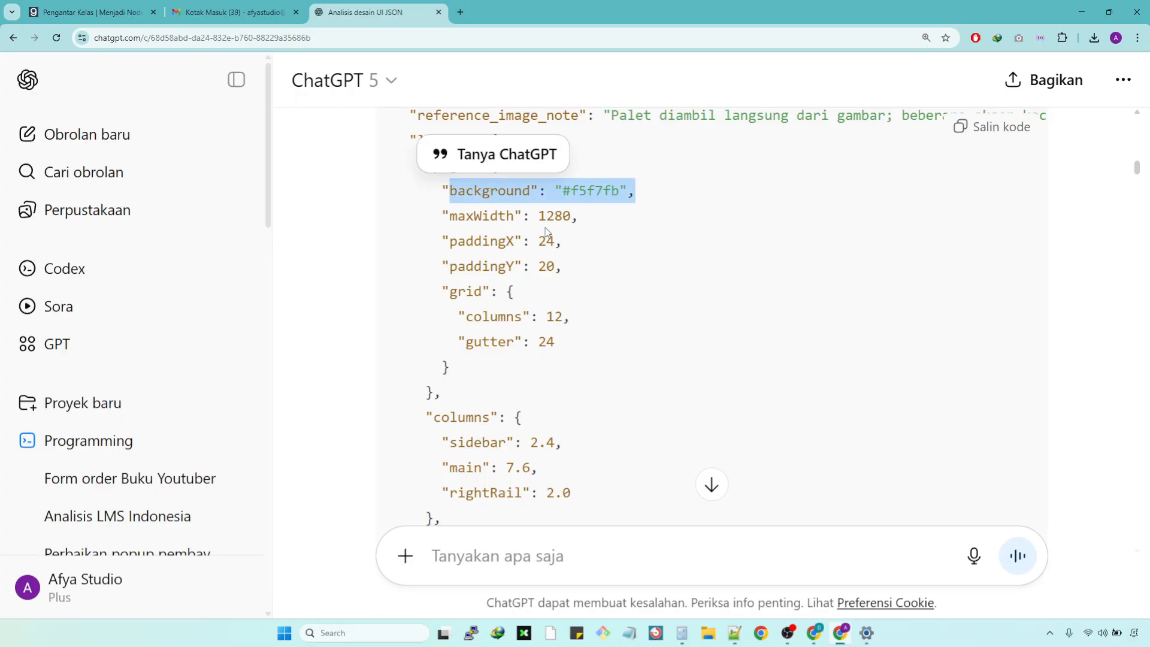
scroll(522, 245, down, 3)
scroll(521, 244, up, 2)
scroll(522, 245, up, 1)
drag(453, 214, 603, 223)
drag(459, 242, 591, 242)
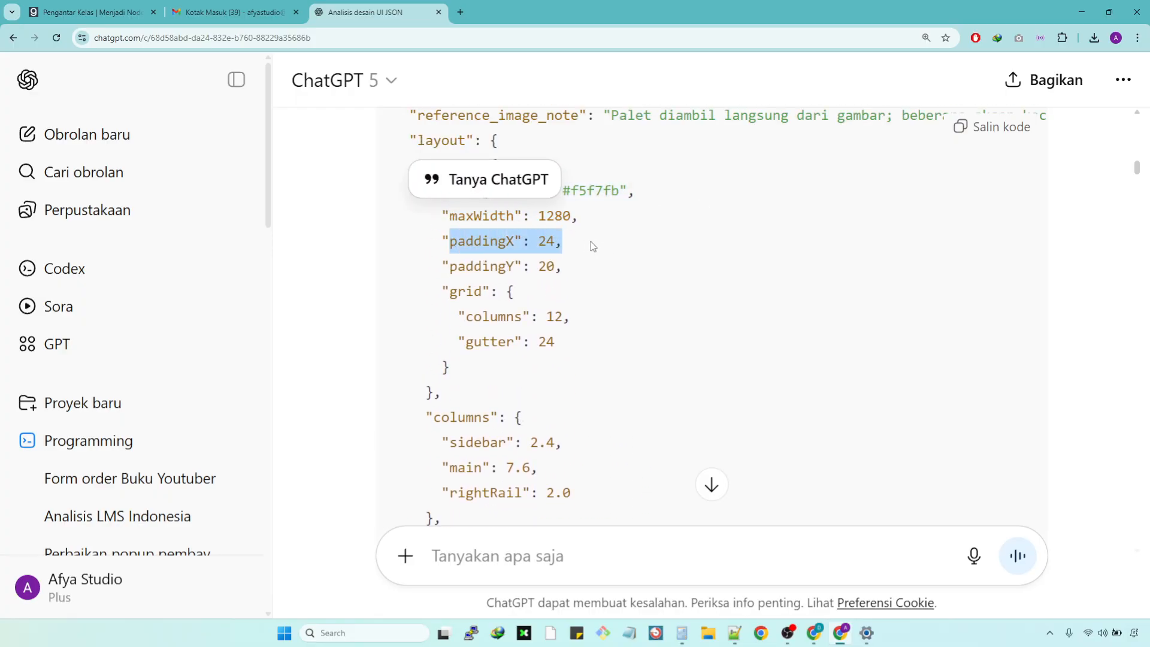
scroll(587, 306, down, 6)
scroll(587, 307, down, 6)
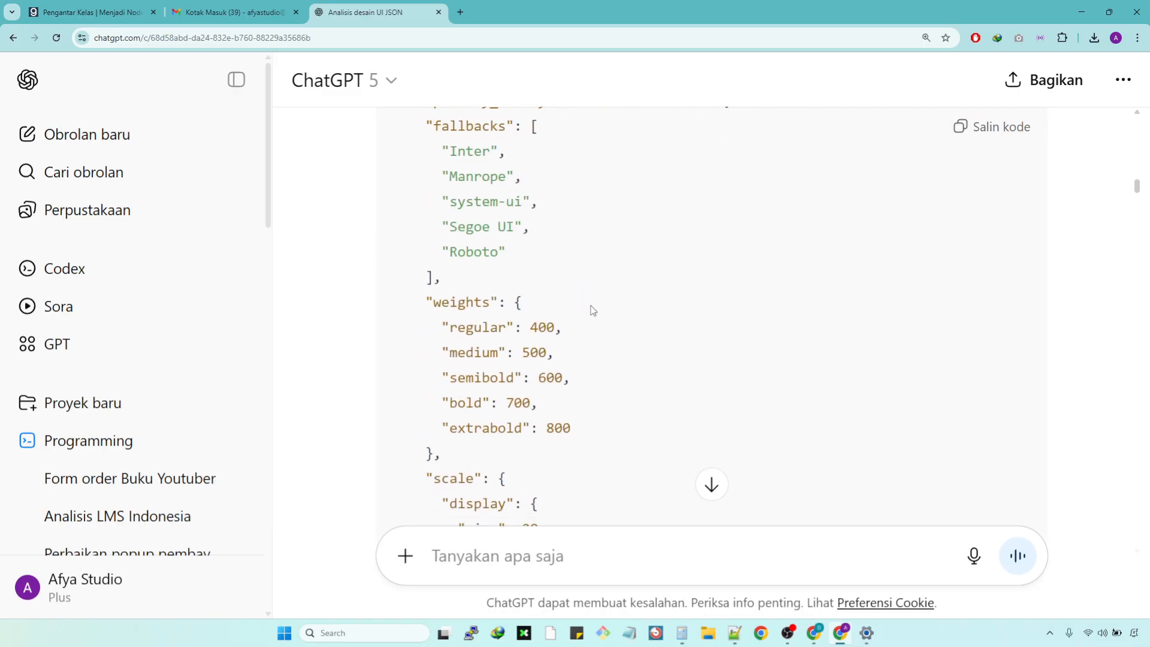
Step: Copy the full JSON prompt code again and paste it into the design description on Stitch's new-design page
click(964, 137)
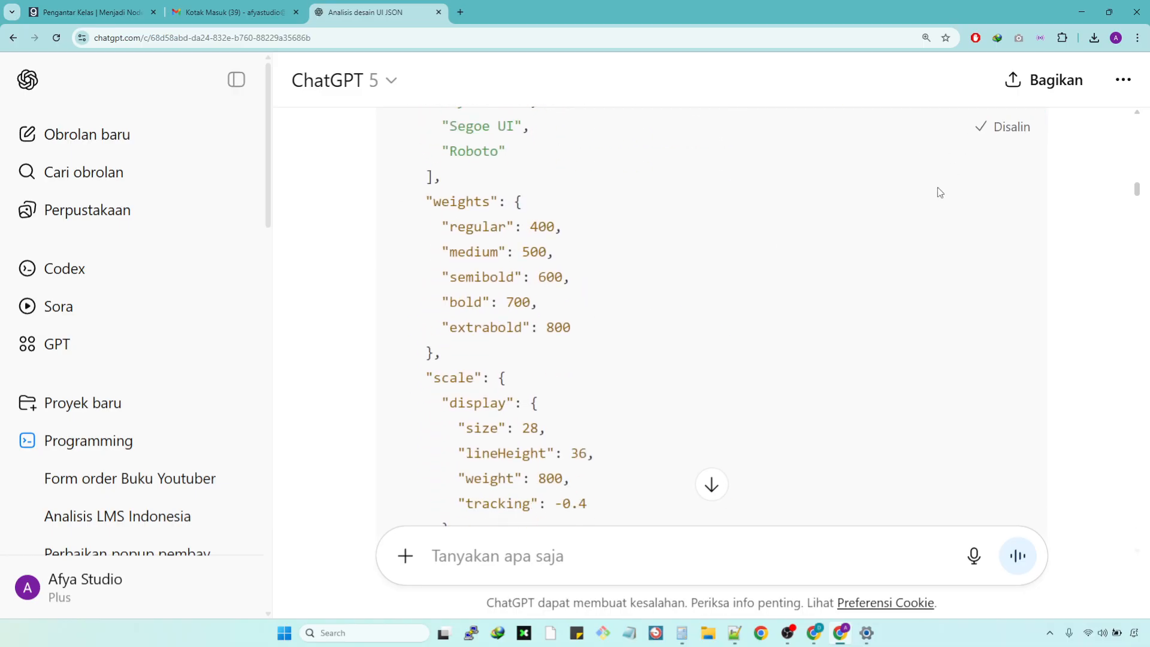
click(815, 633)
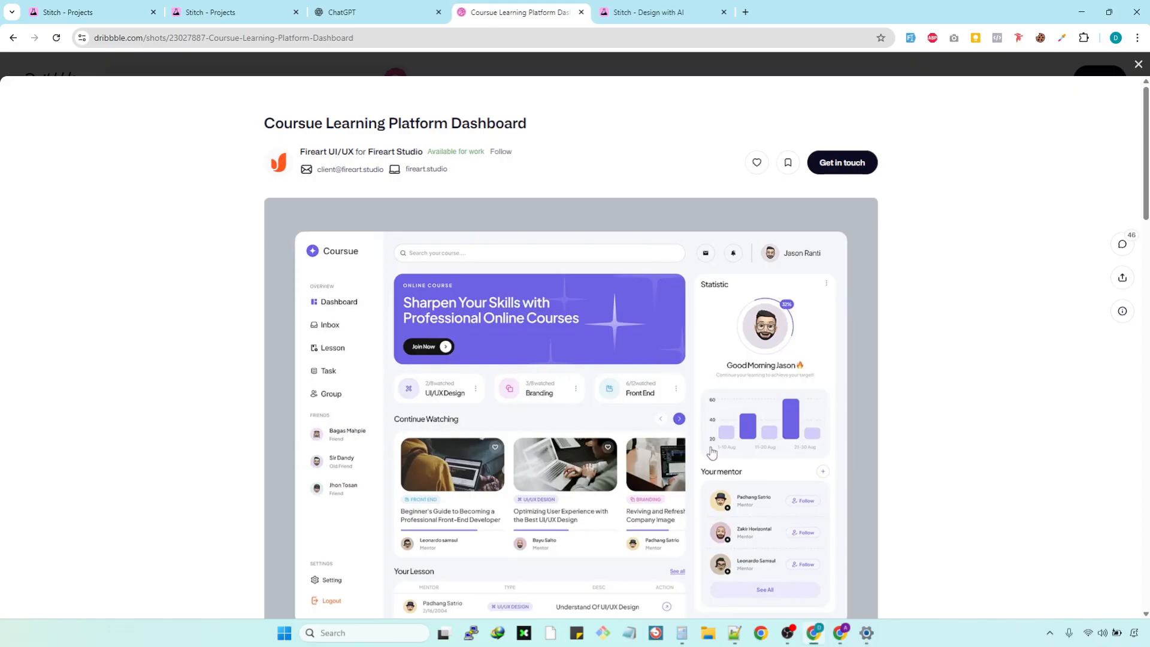
click(644, 14)
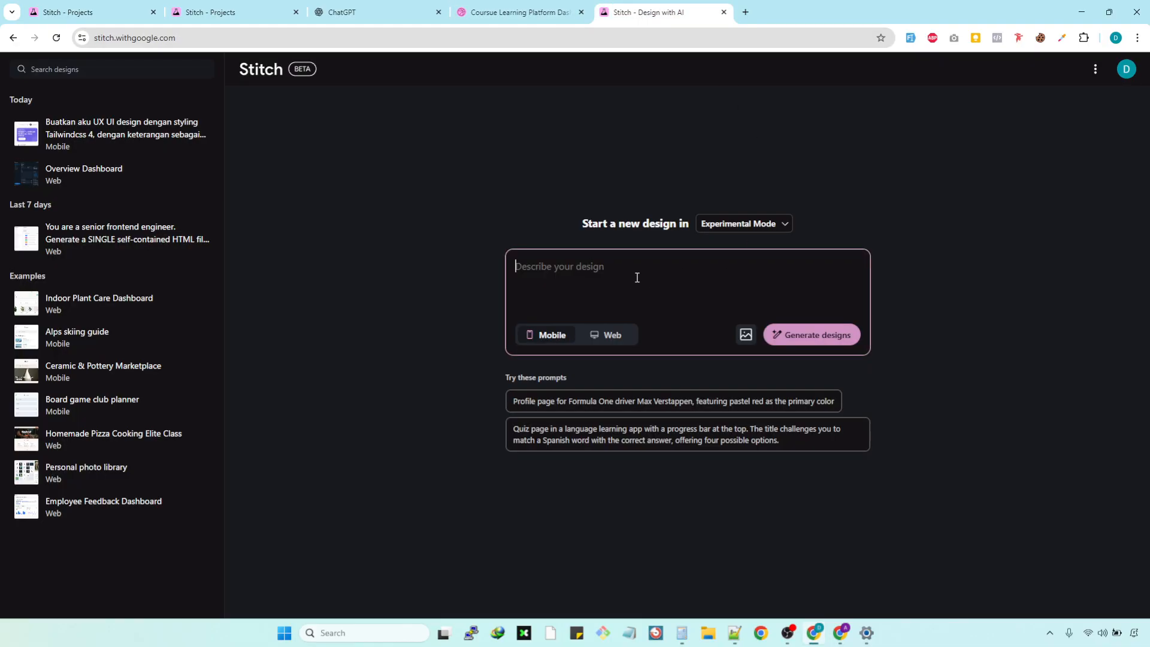
key(ctrl+v)
scroll(793, 321, up, 10)
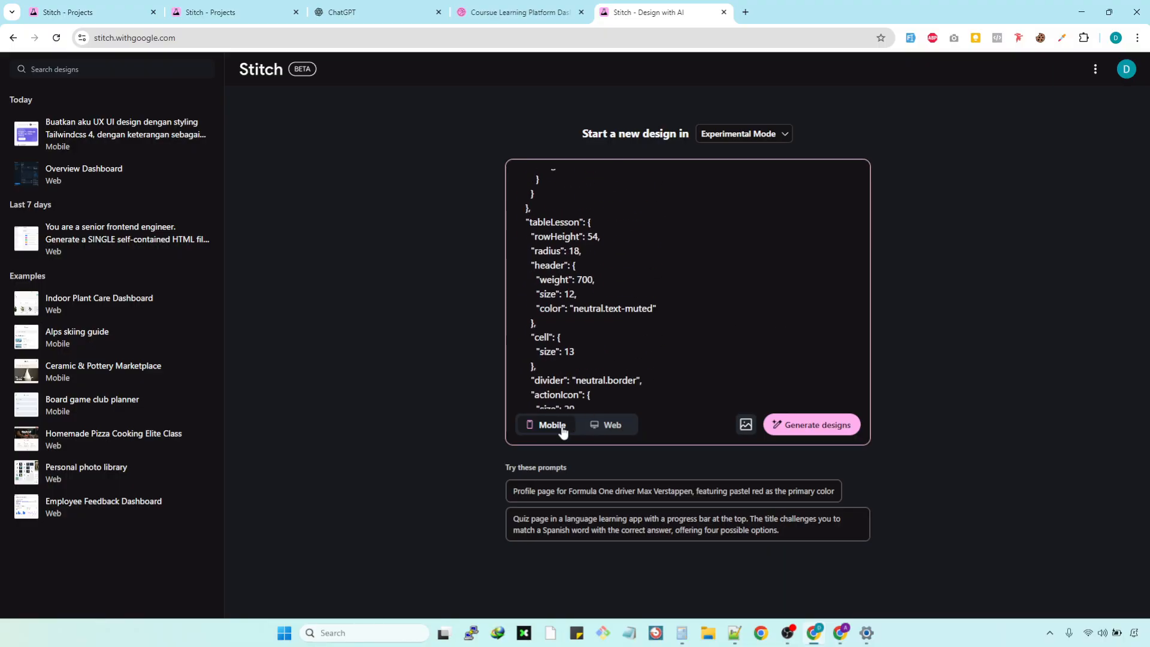
Step: Switch to the earlier Stitch e-learning project and examine its generated mobile Course Dashboard screens
click(103, 10)
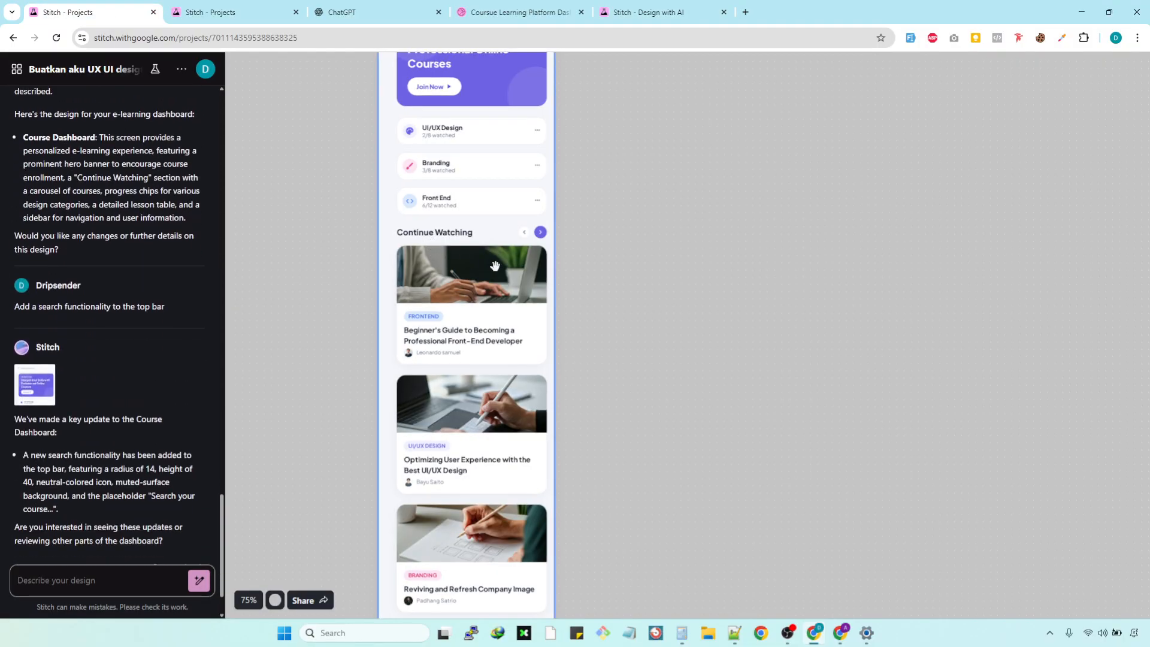
scroll(494, 267, up, 7)
scroll(514, 258, down, 20)
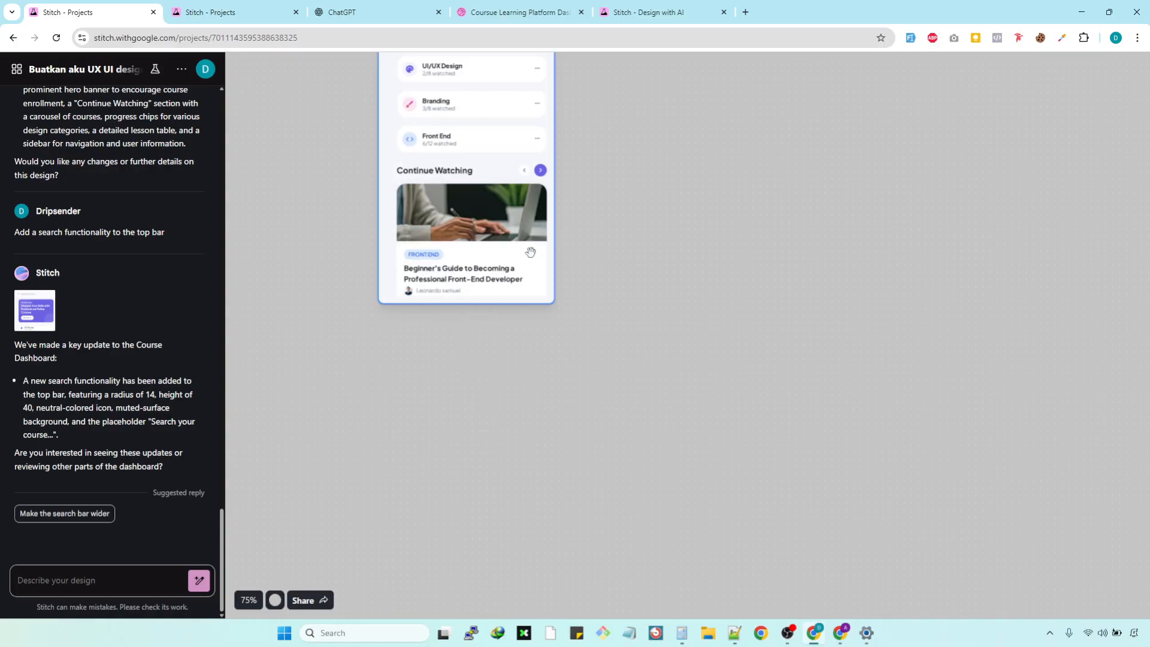
scroll(231, 307, up, 5)
scroll(183, 310, up, 20)
click(494, 256)
scroll(494, 256, up, 1)
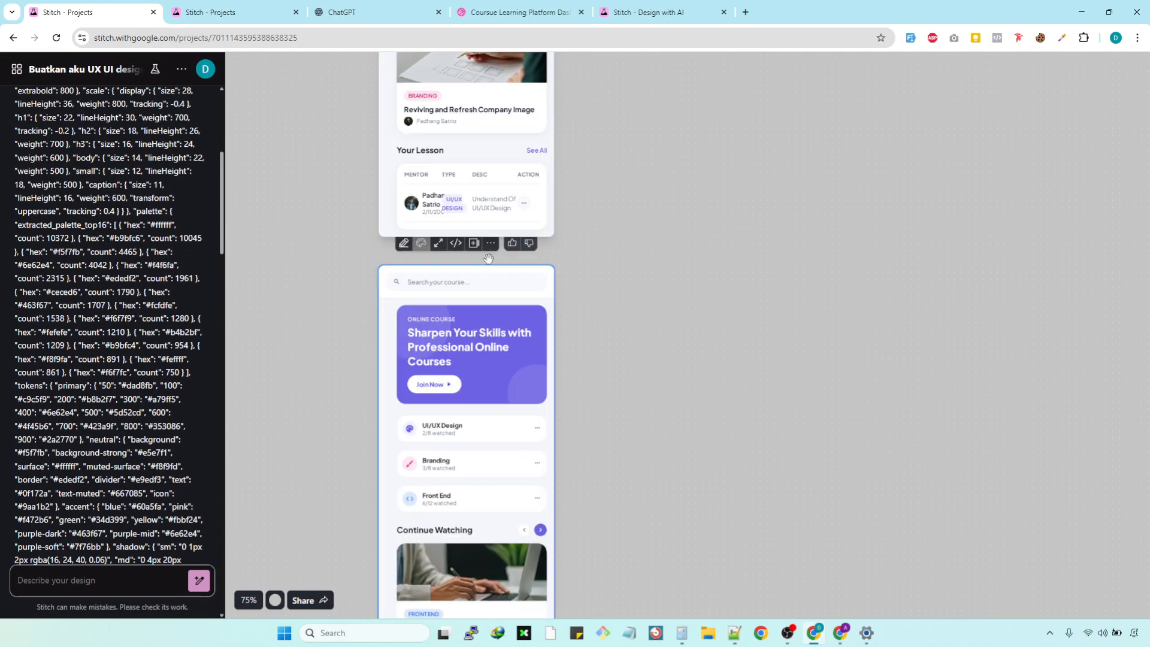
Step: Copy the instruction preceding the JSON in the project's first prompt, from "Buatkan aku UX UI design" to "(referensinya adalah pada screenhot)"
drag(222, 200, 220, 112)
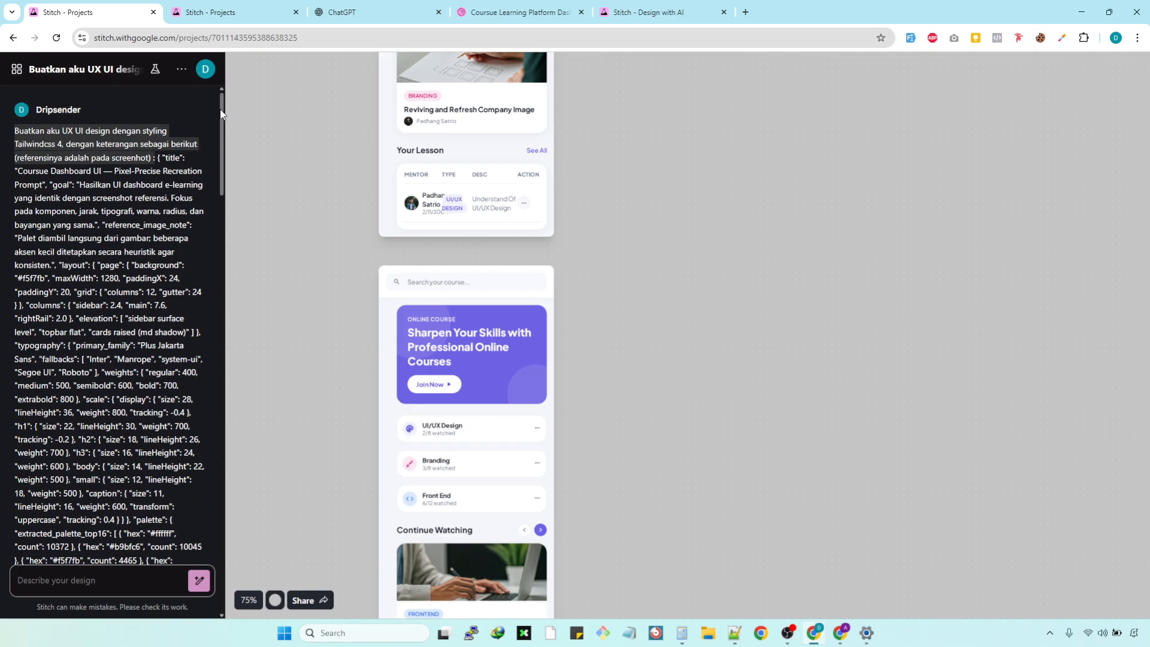
triple_click(131, 128)
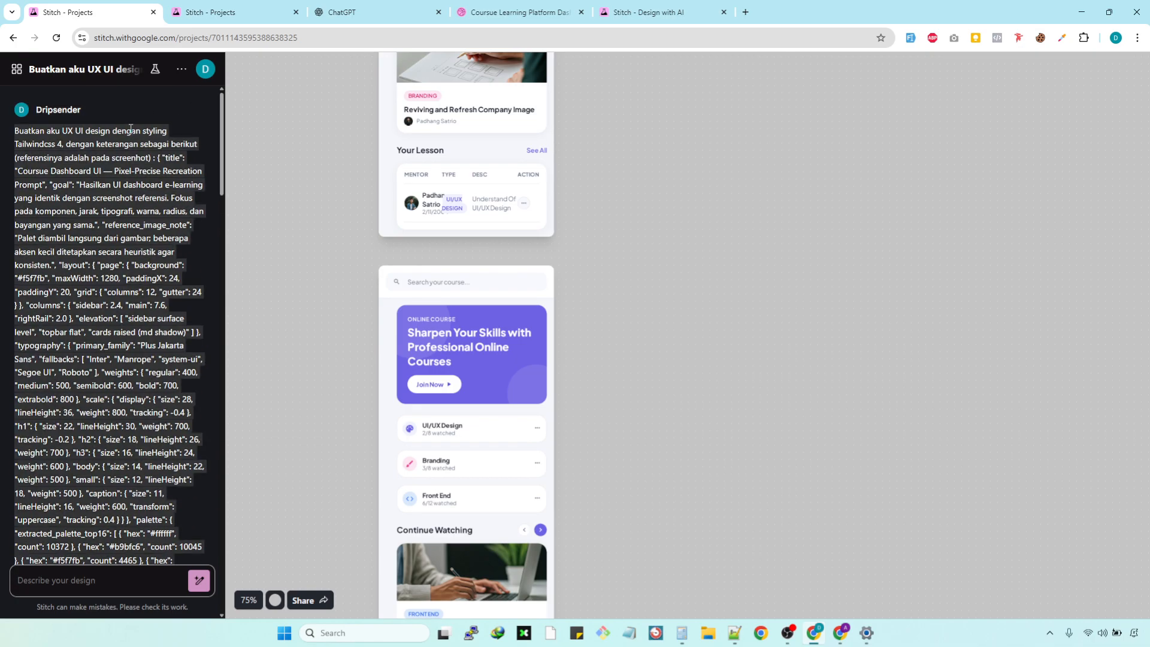
click(155, 153)
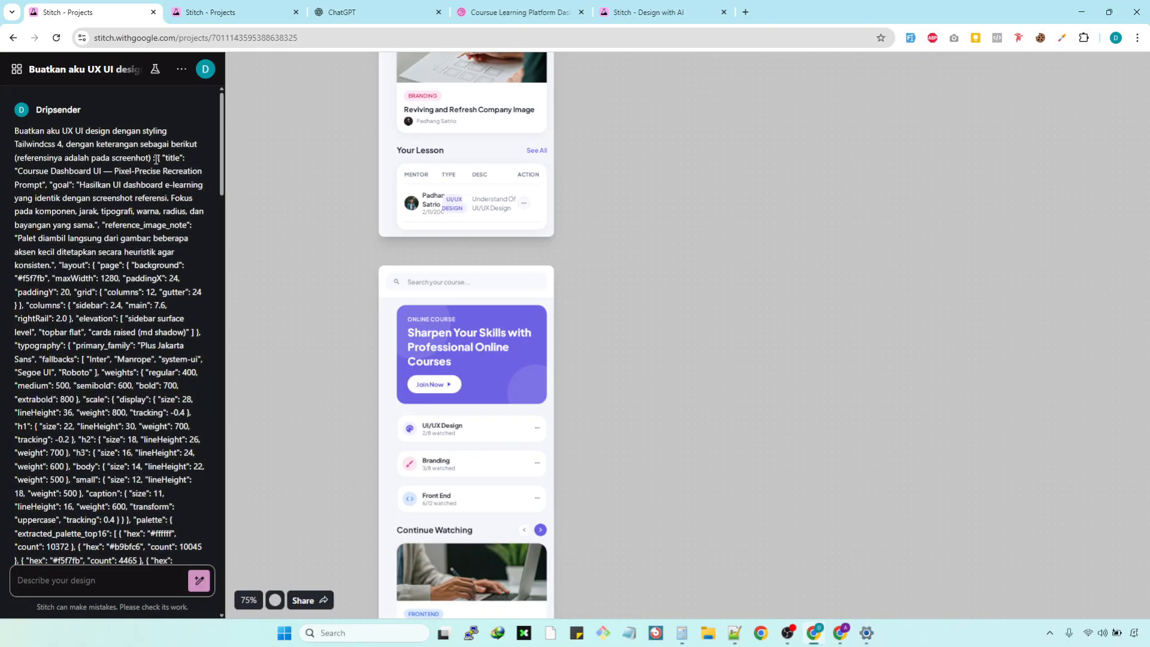
drag(154, 158, 16, 130)
key(ctrl+c)
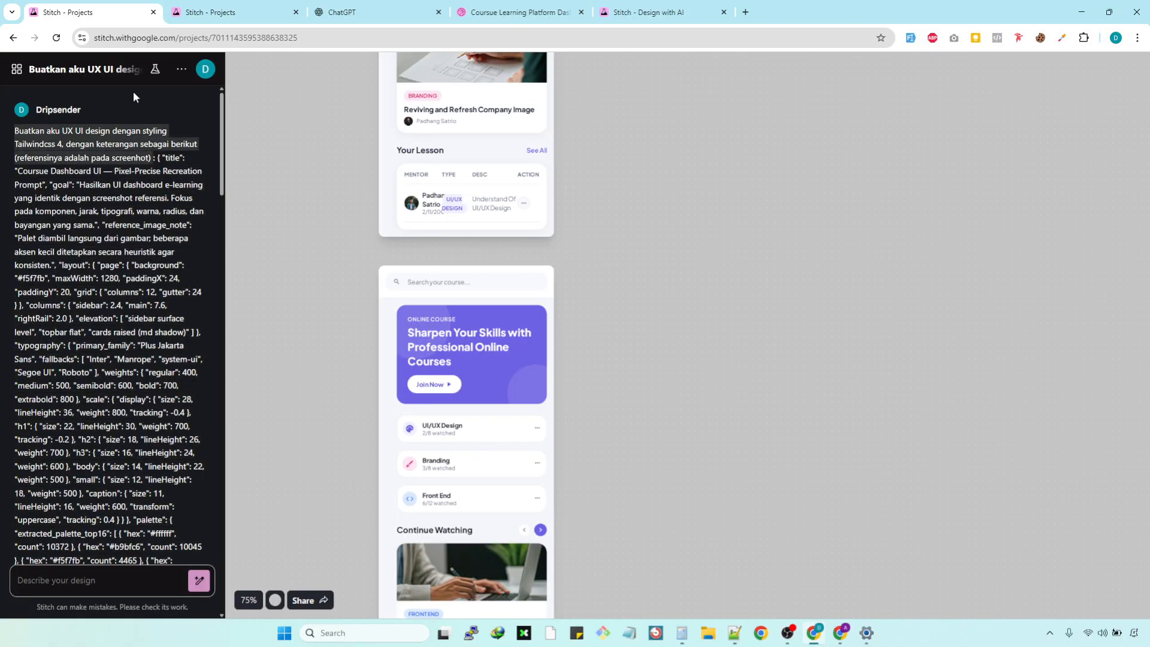
Step: Return to the new Stitch design, choose Web, and insert the copied Tailwindcss 4 instruction with a colon and blank line above the JSON
click(641, 12)
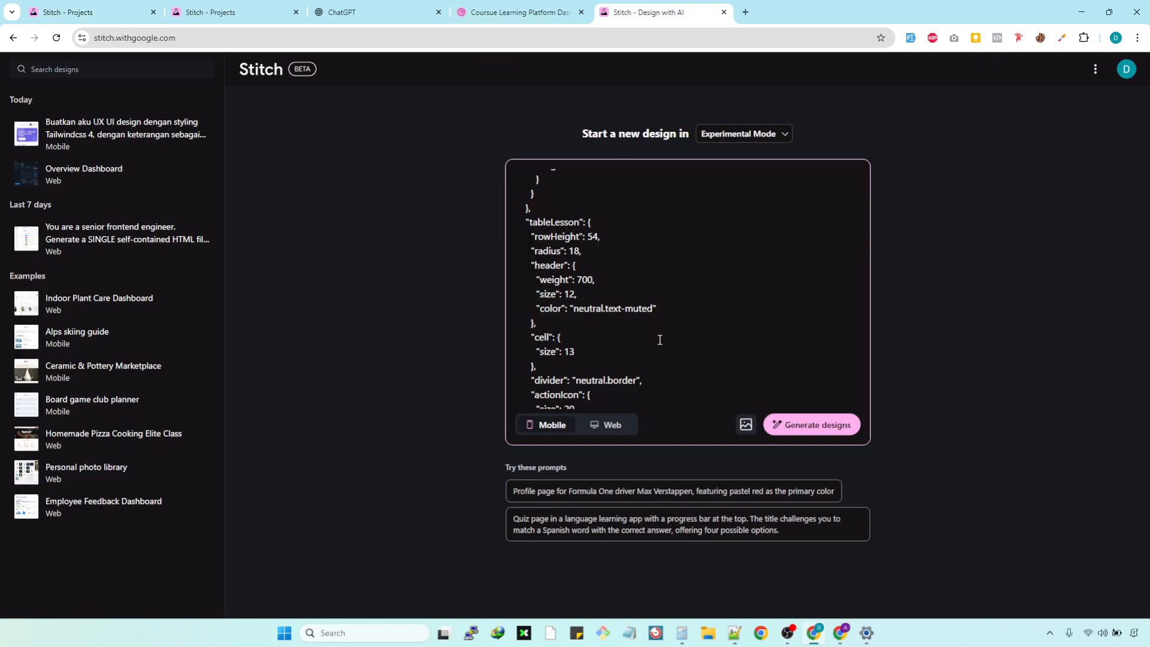
click(605, 436)
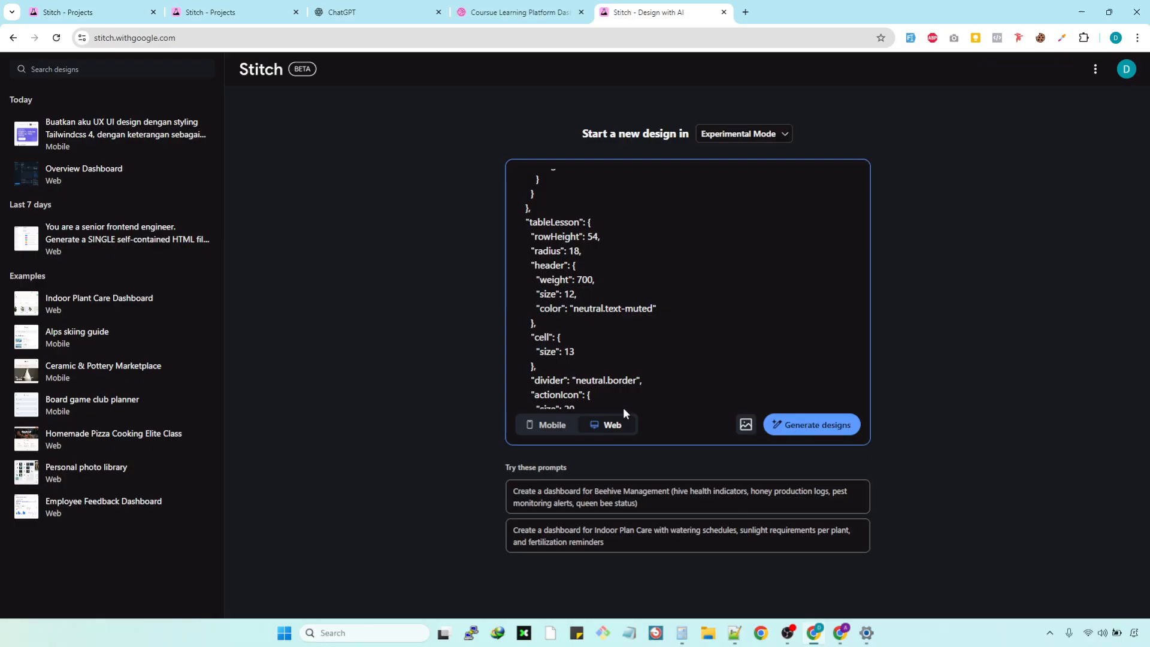
scroll(623, 411, down, 10)
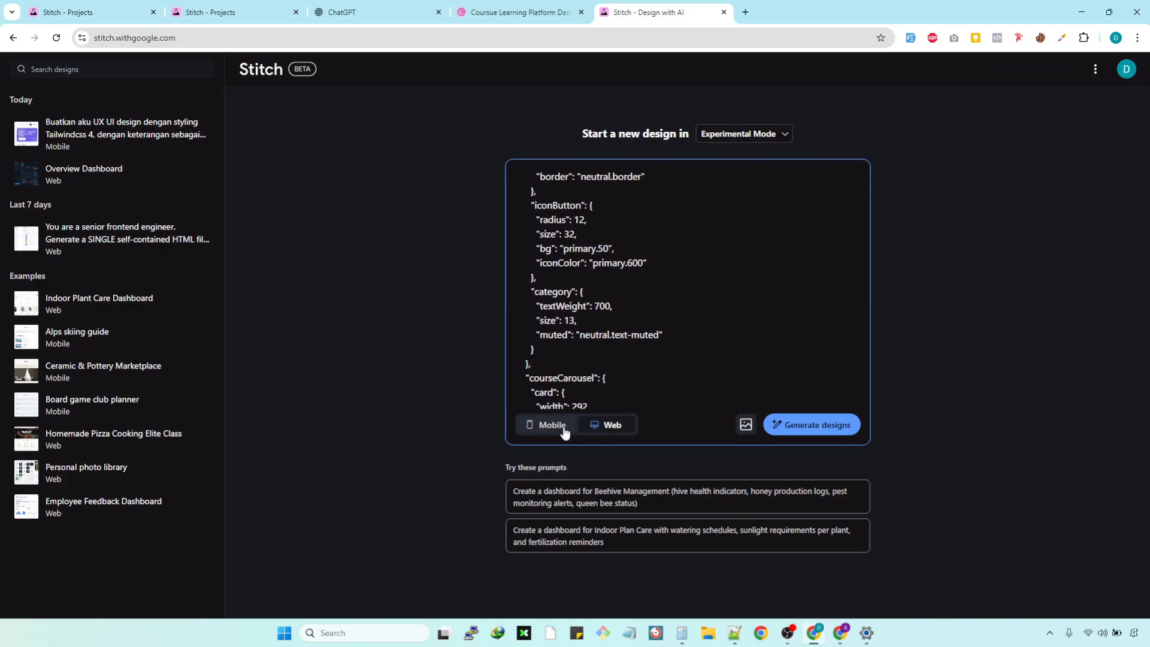
scroll(564, 428, down, 10)
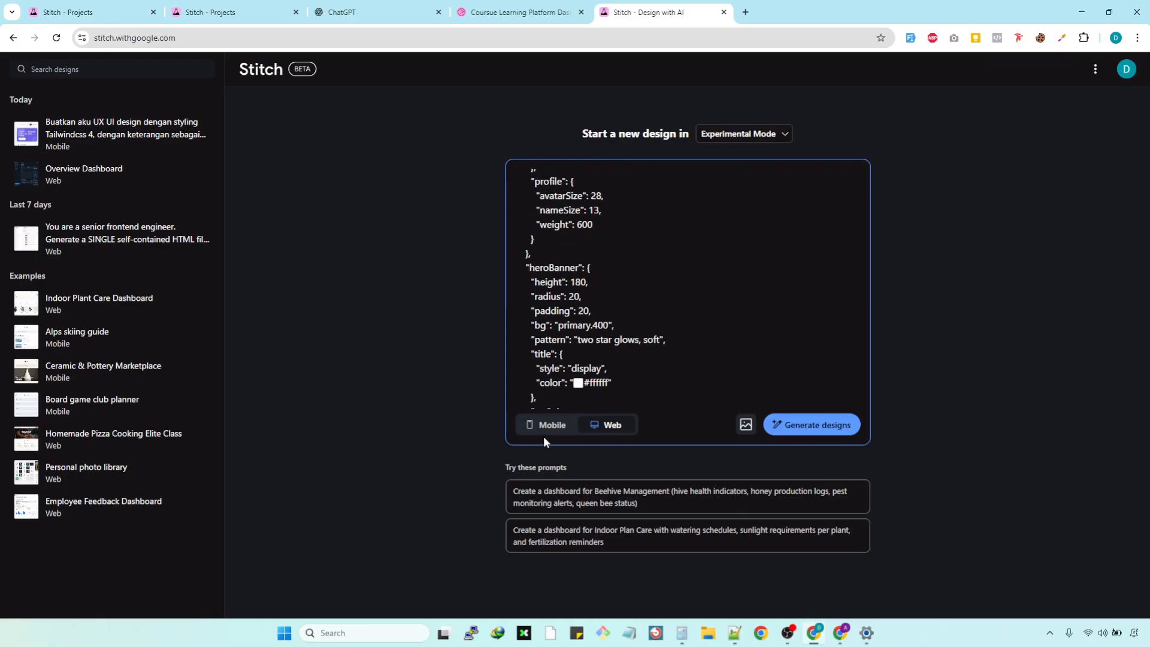
scroll(585, 300, up, 20)
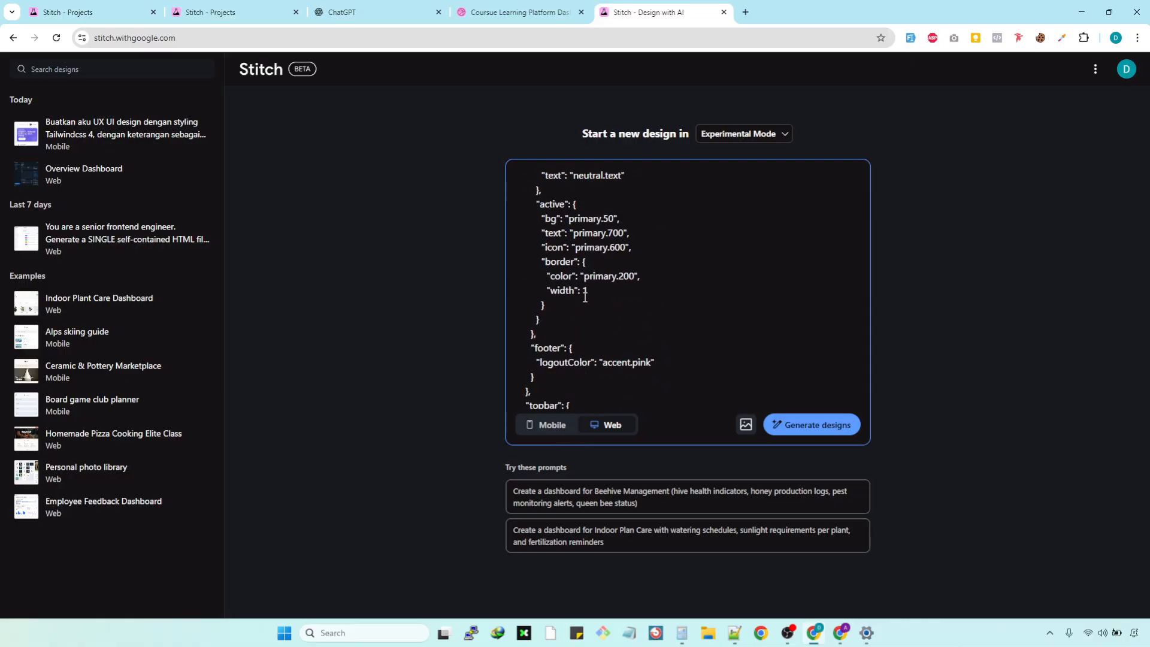
scroll(585, 298, up, 20)
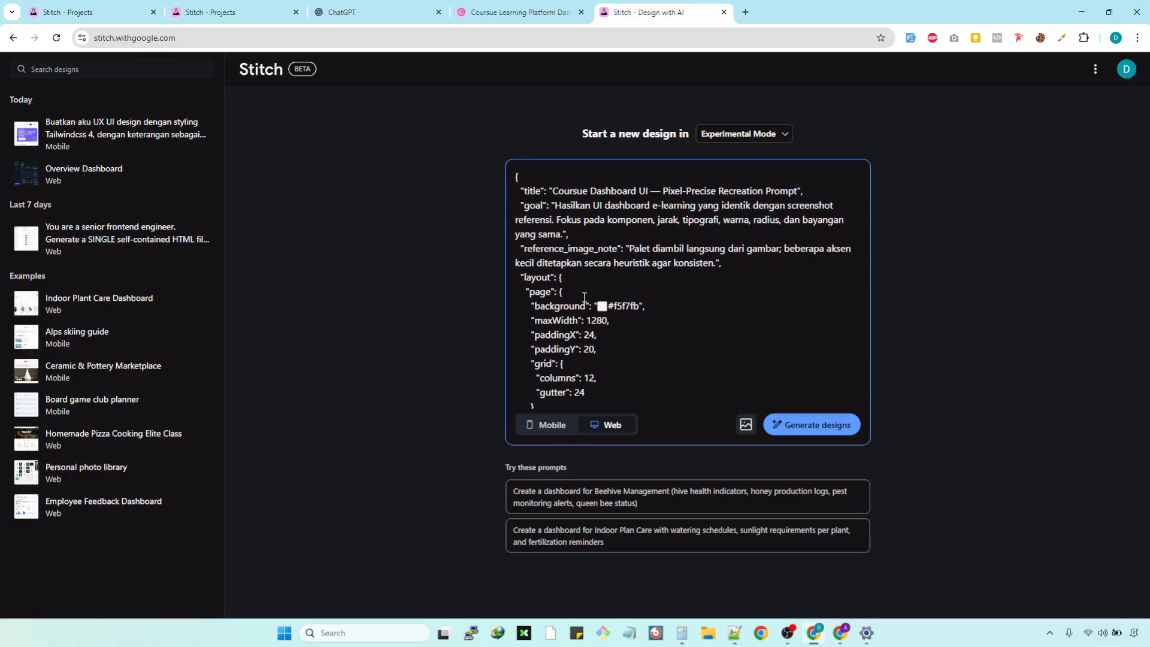
click(523, 181)
key(ctrl+v)
key(Return)
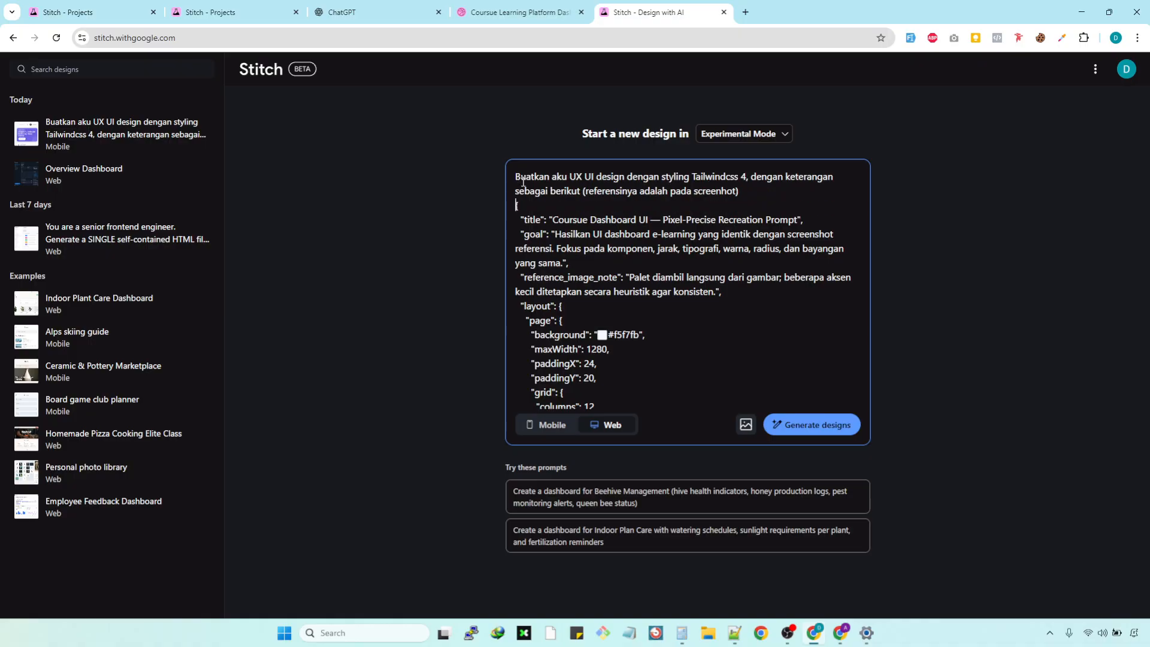
key(Return)
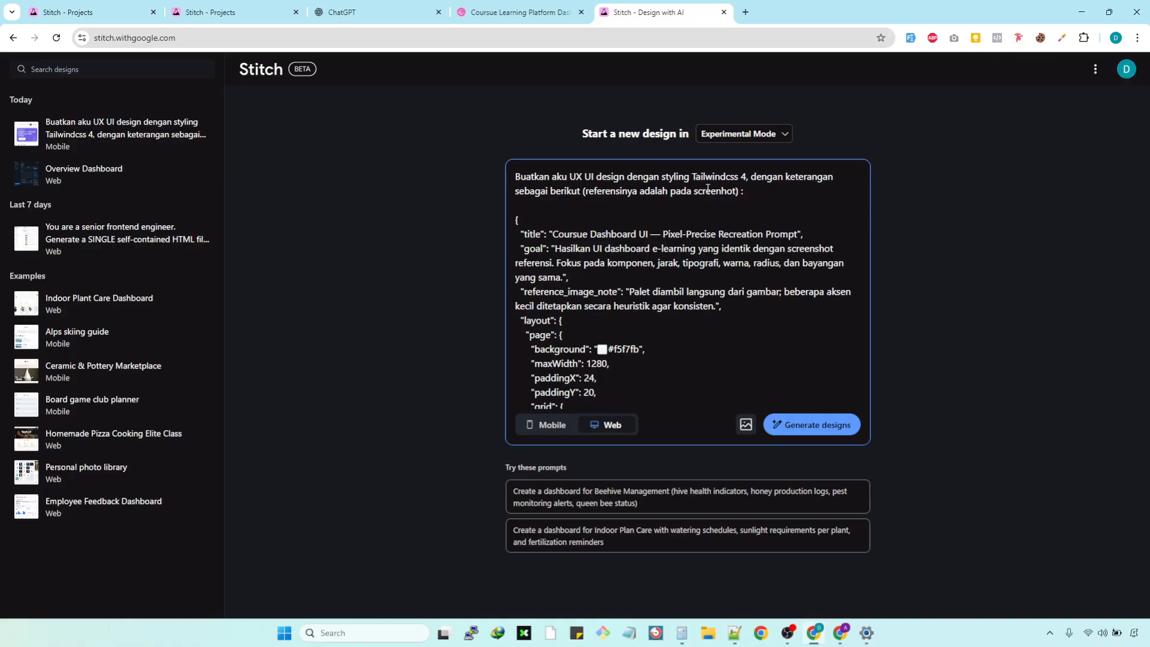
Step: Switch to the Overview Dashboard project, open the Overview Dashboard screen's code and examine its tailwind.config theme colors
drag(628, 182, 720, 171)
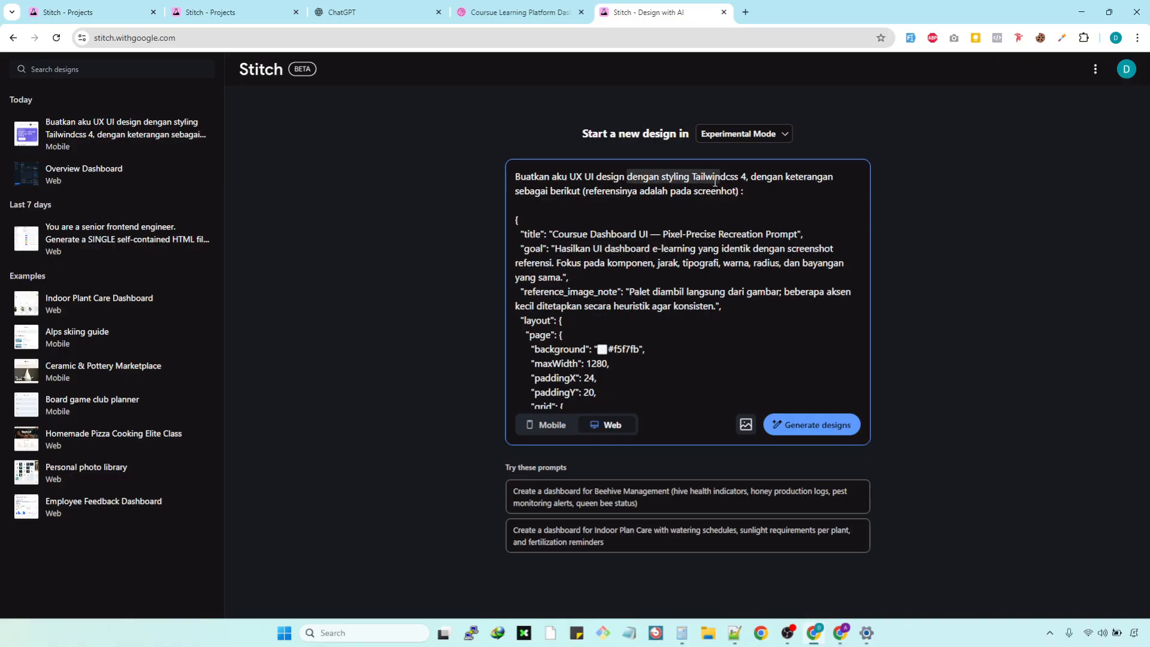
click(234, 12)
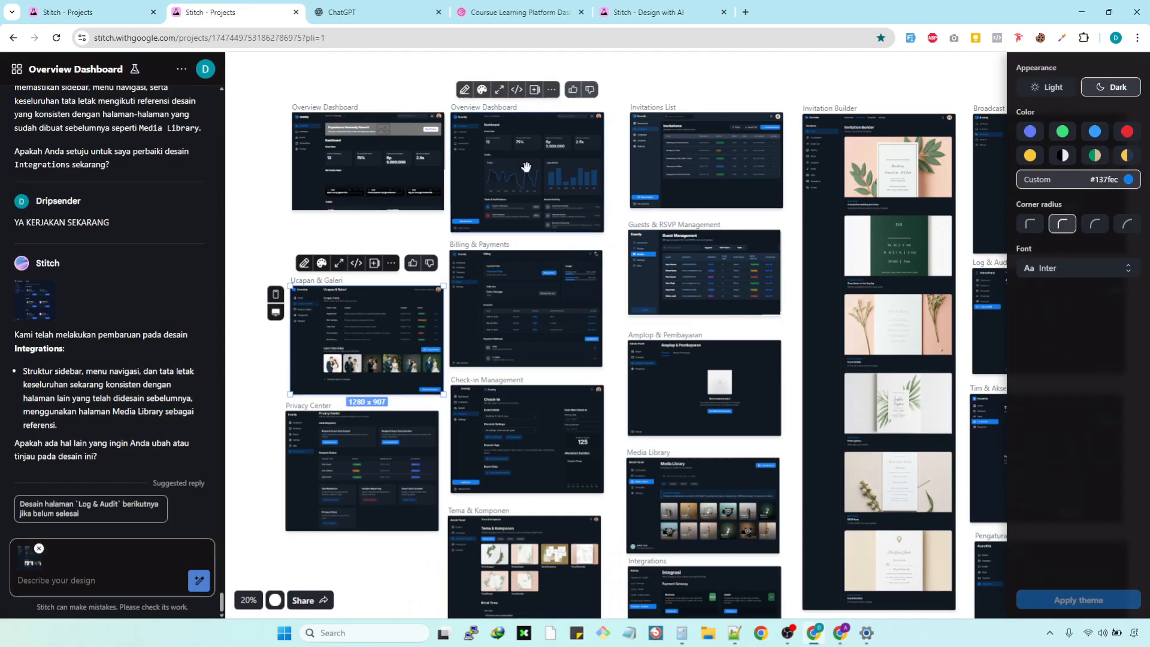
scroll(527, 139, up, 5)
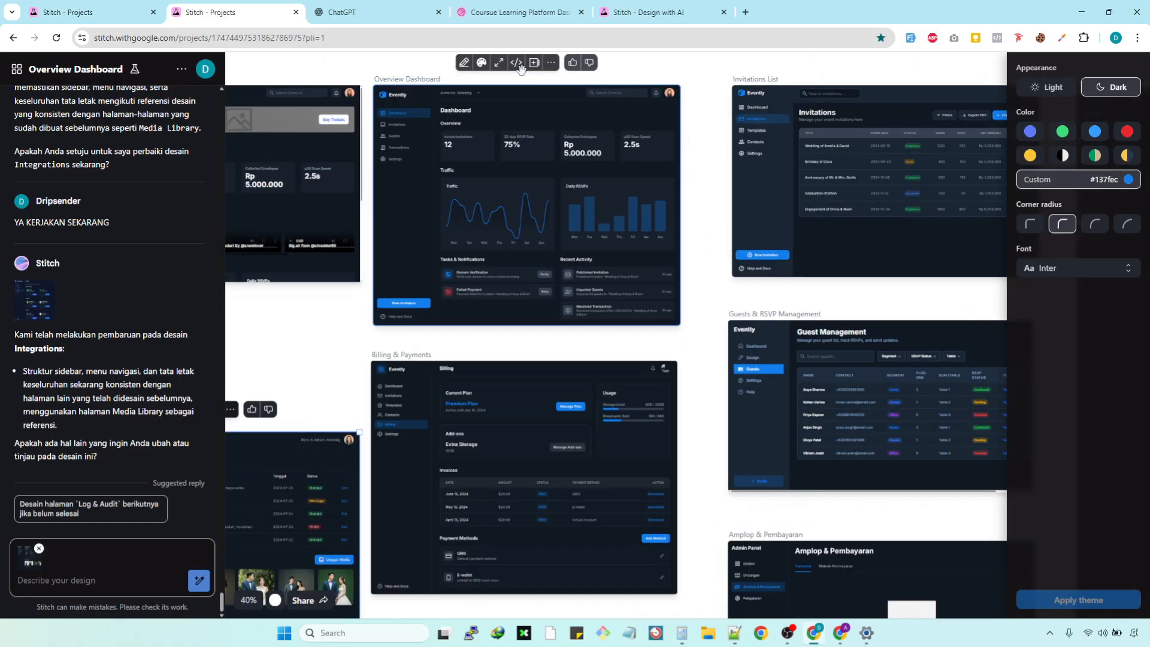
click(516, 65)
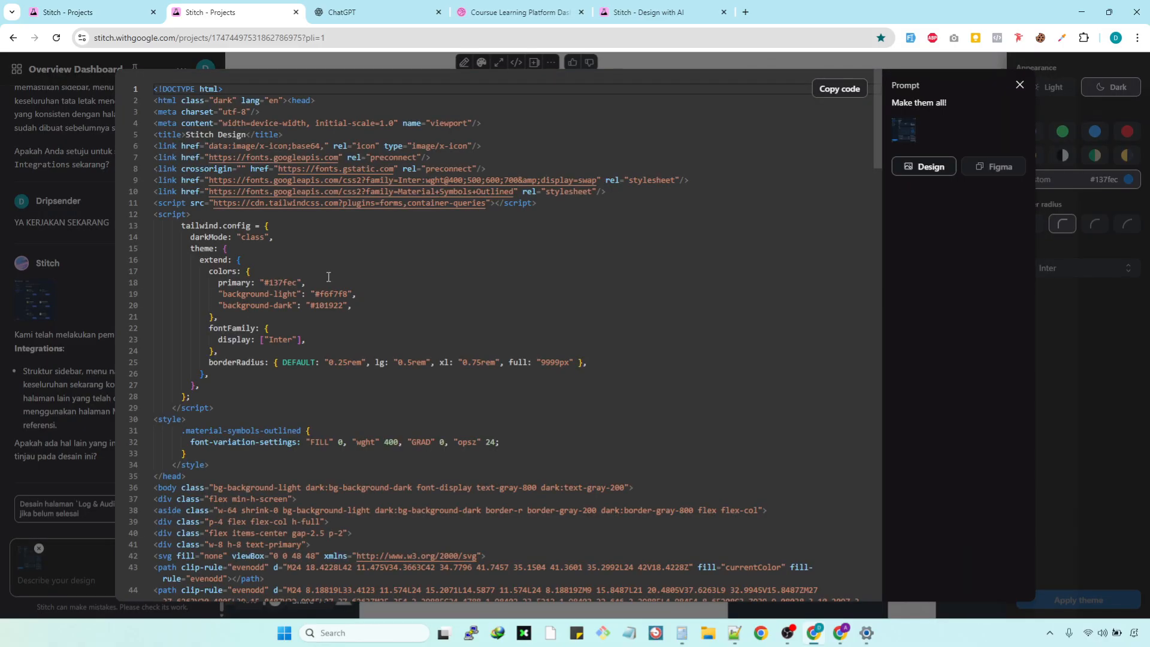
drag(182, 225, 298, 294)
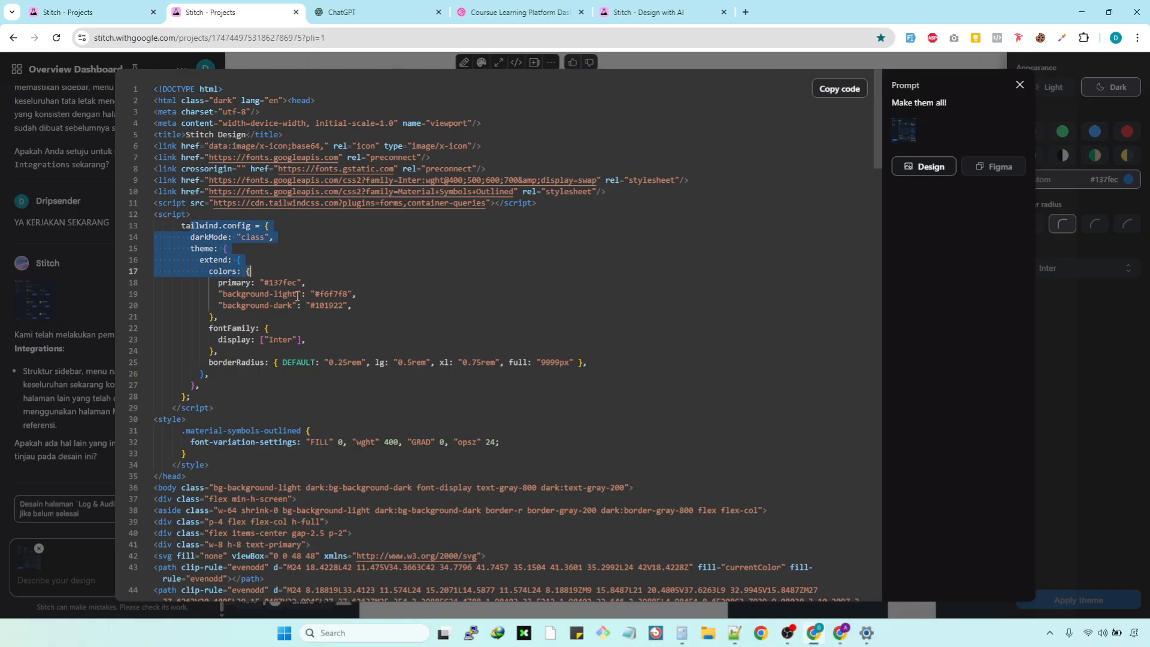
Step: Examine the borderRadius settings in the Overview Dashboard code's tailwind.config and close the code view
scroll(303, 327, down, 2)
drag(219, 366, 584, 368)
click(1019, 85)
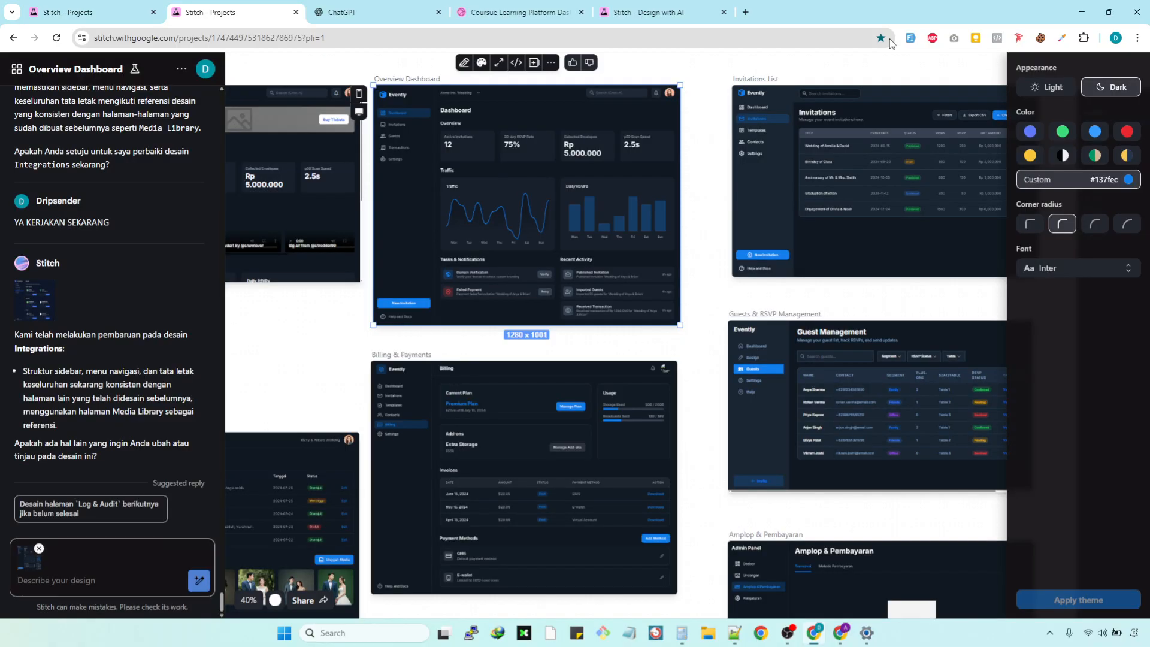
Step: Return to the new Stitch design and review the Tailwindcss 4 instruction and the JSON prompt below it
click(647, 12)
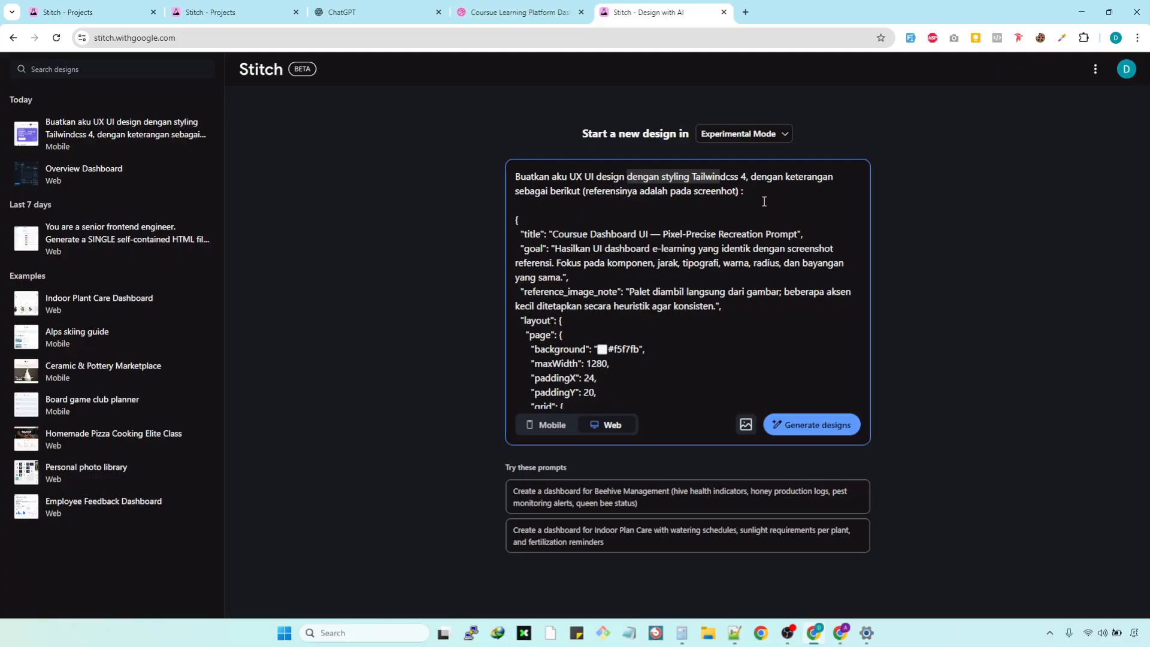
click(765, 201)
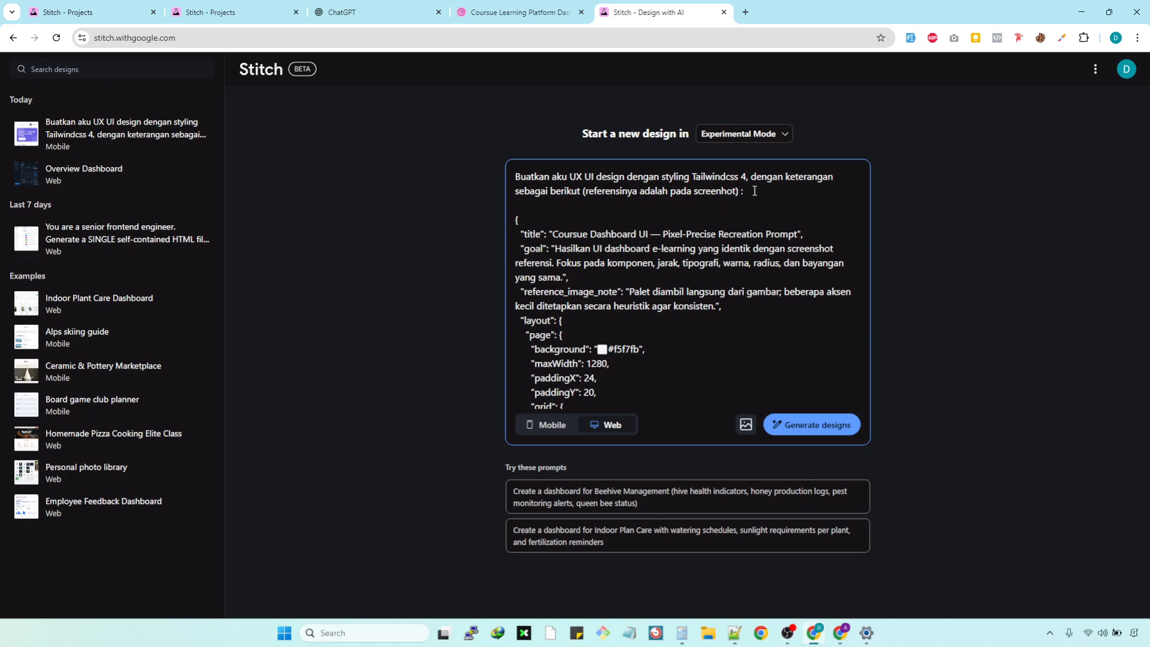
drag(743, 191, 494, 188)
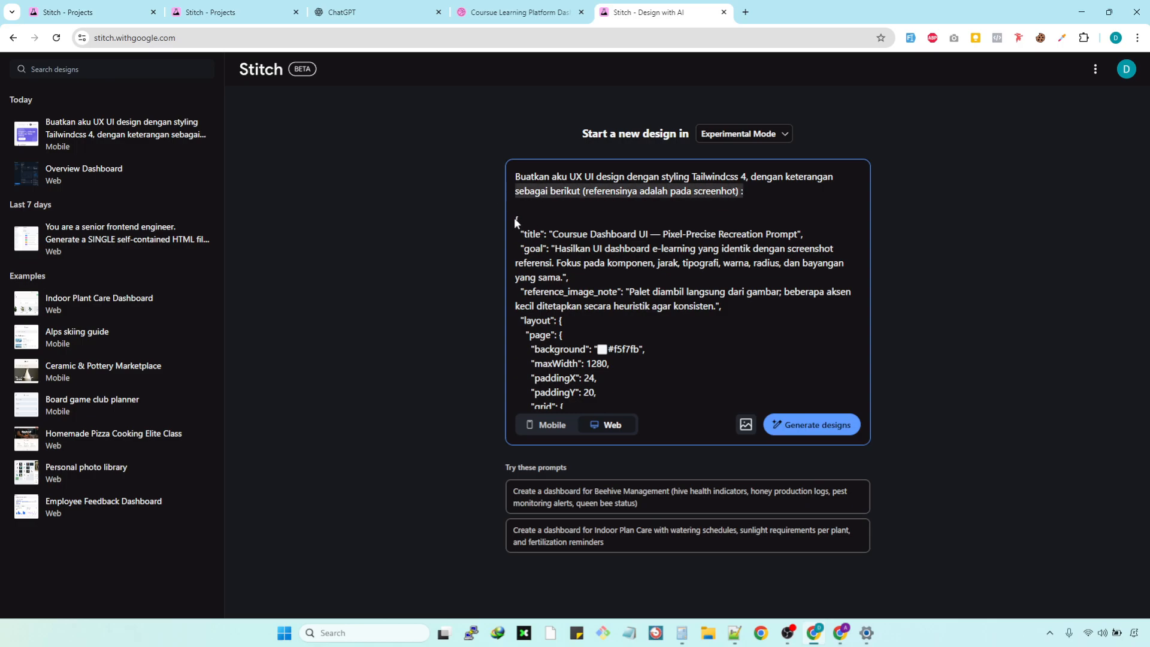
scroll(652, 300, down, 15)
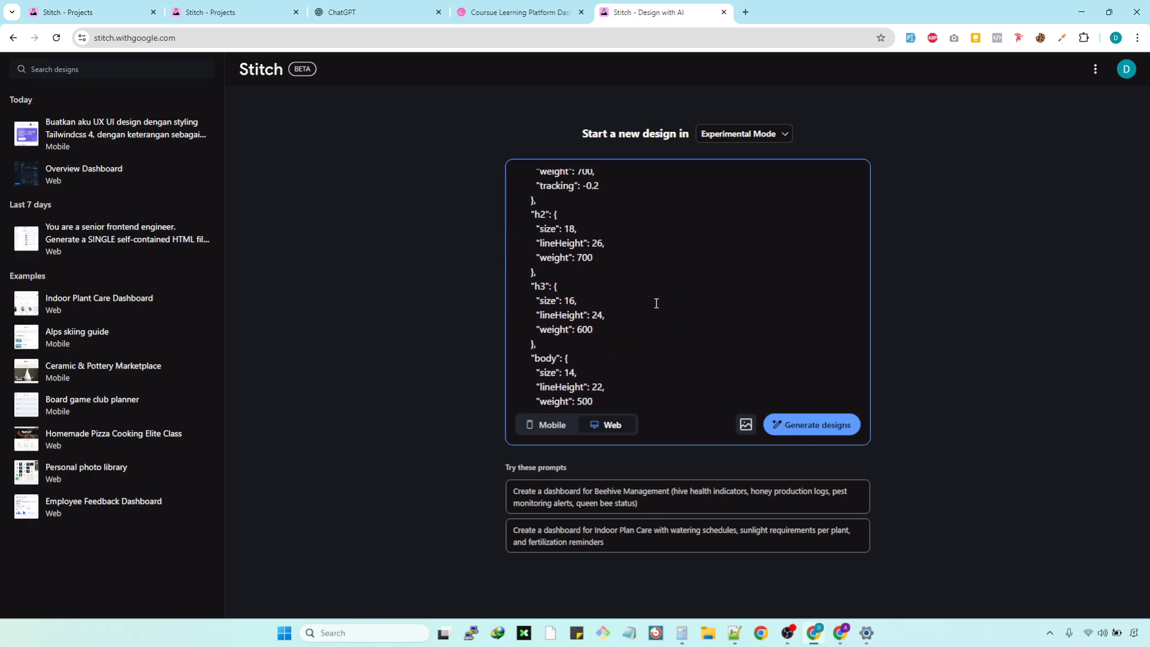
scroll(670, 304, down, 5)
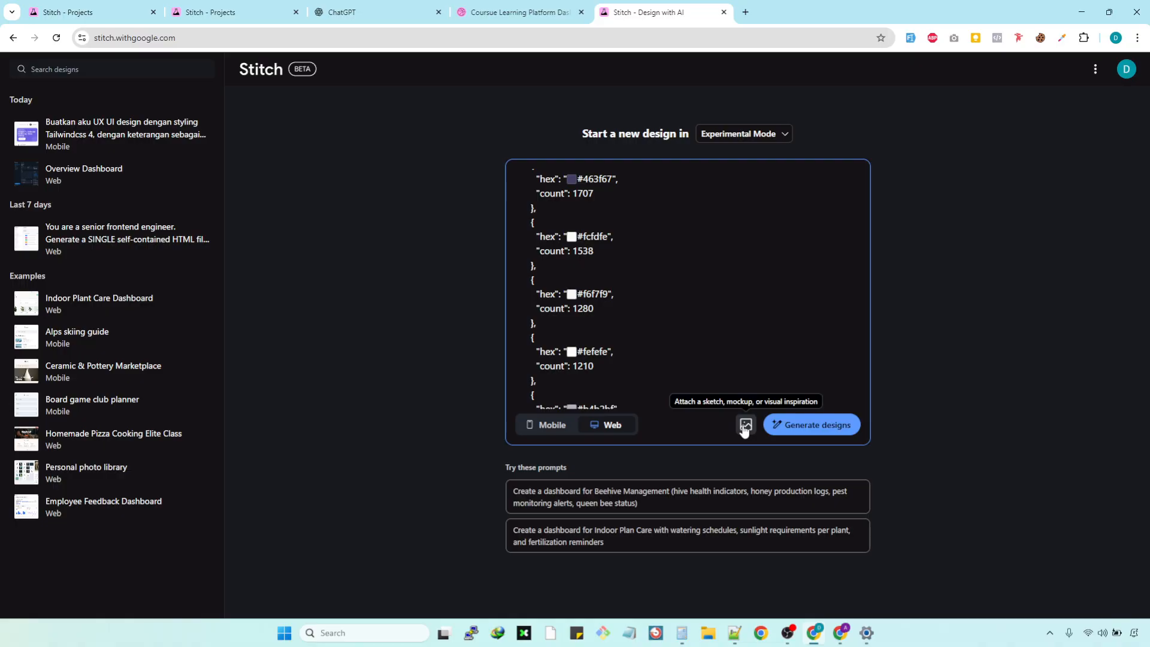
Step: Copy the Coursue dashboard image from Dribbble, attach it to the Stitch prompt as reference, and generate the web design
click(512, 13)
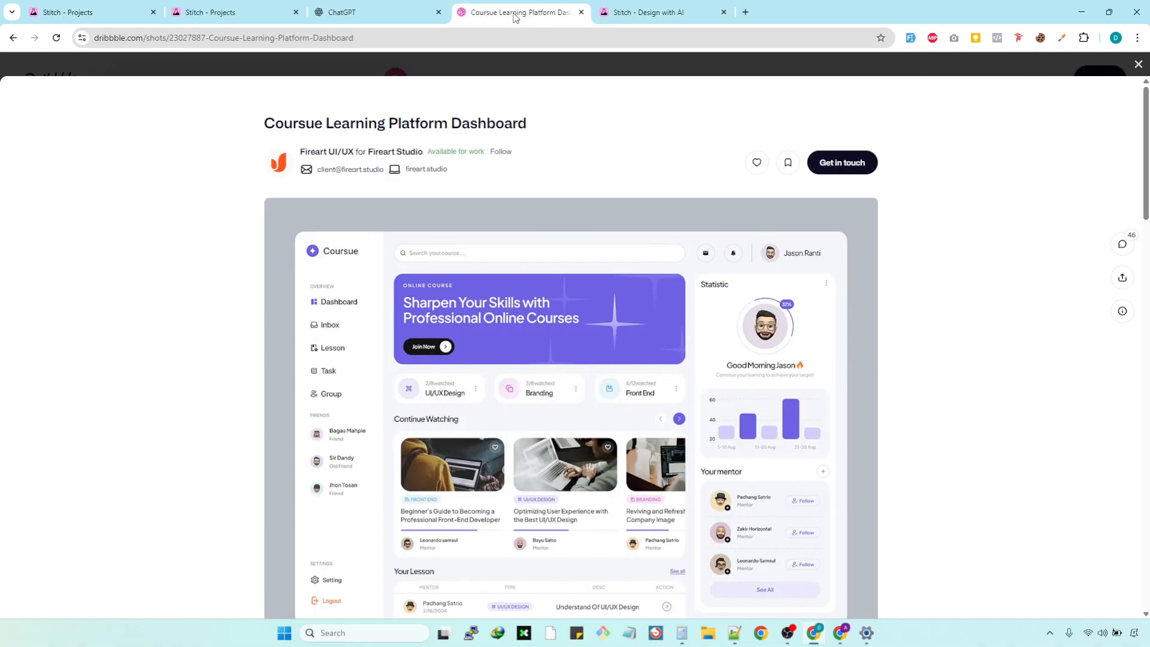
right_click(466, 339)
click(515, 218)
click(644, 12)
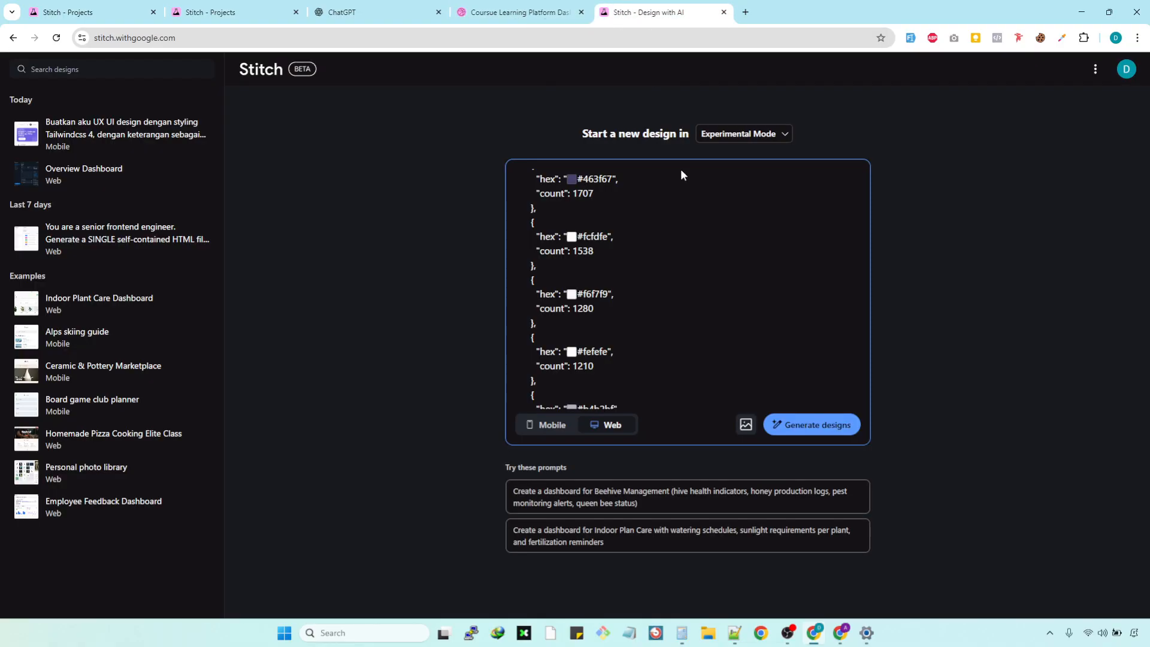
click(747, 426)
key(Escape)
key(ctrl+v)
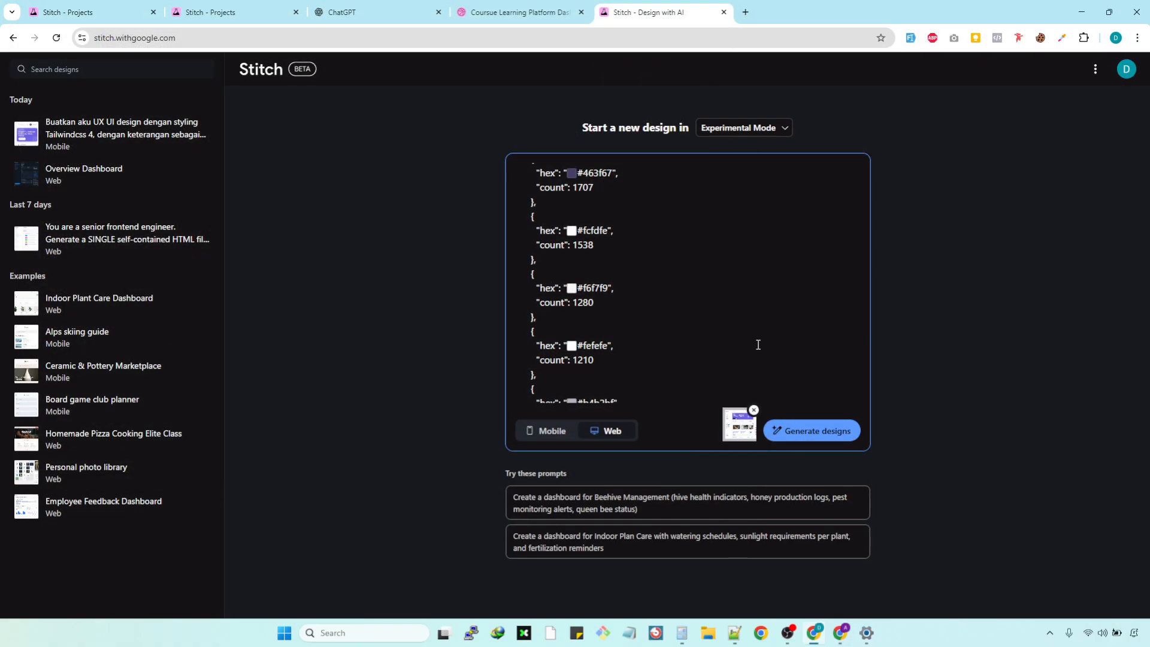
right_click(753, 315)
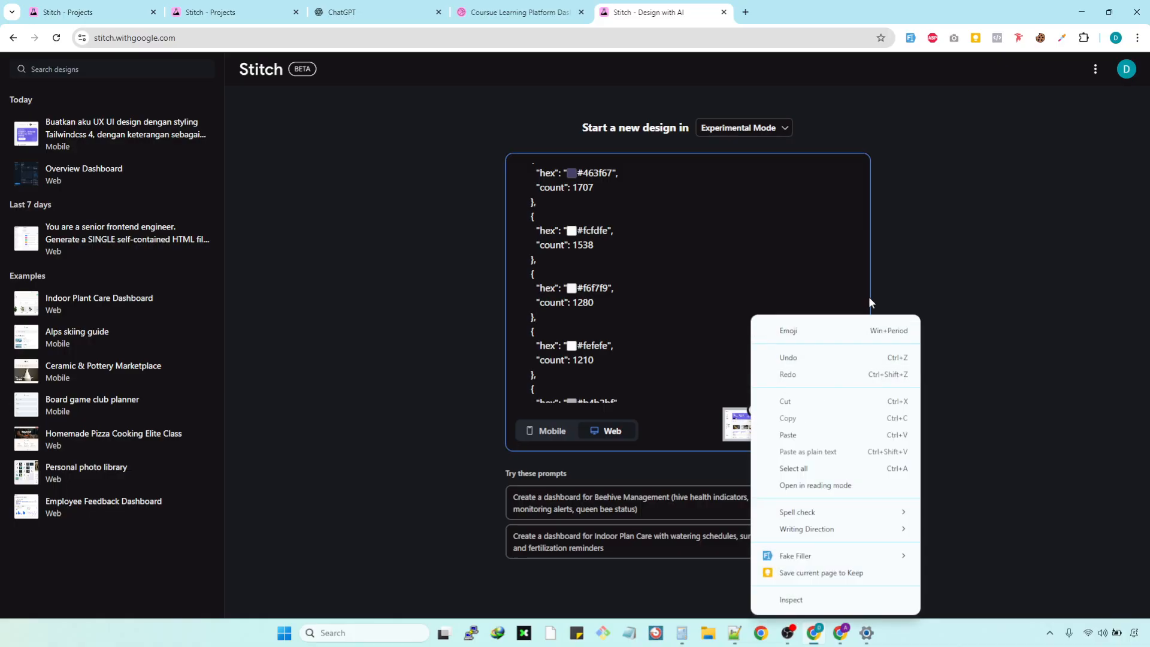
click(894, 261)
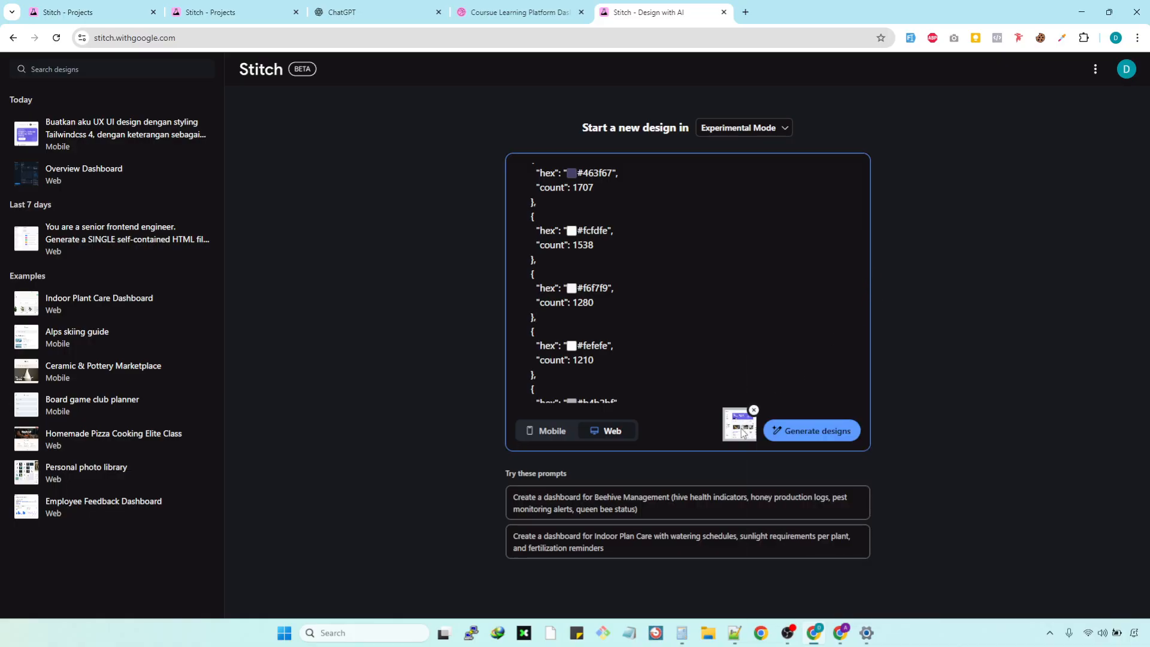
click(826, 436)
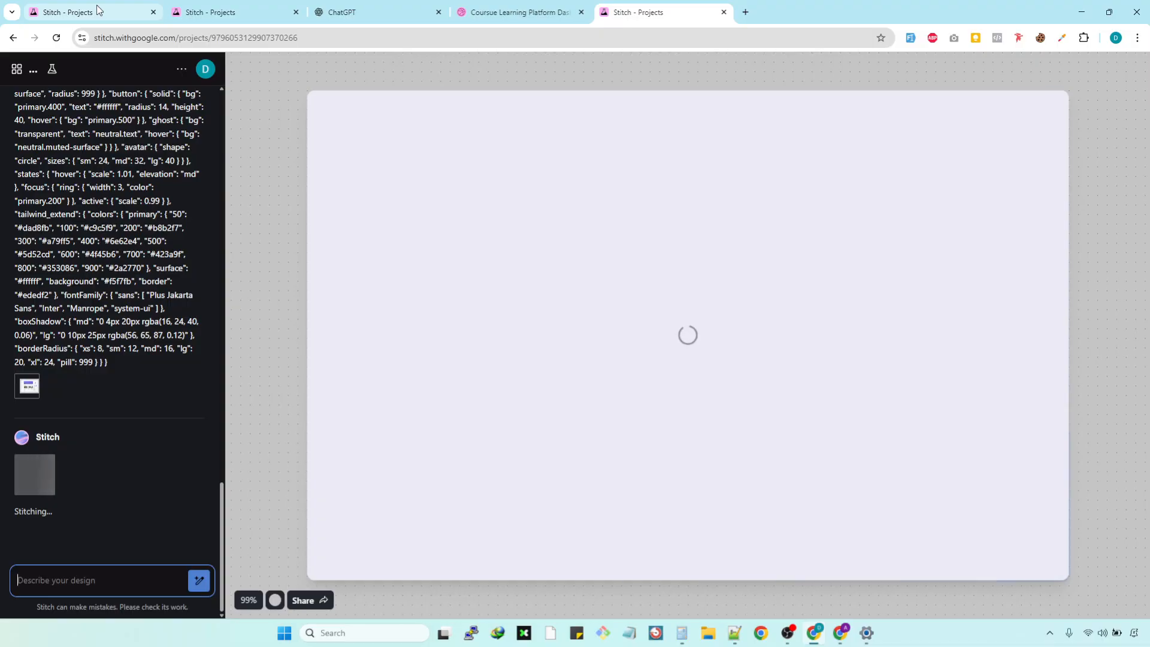
Step: Switch to the earlier Stitch e-learning project and examine its mobile dashboard screens and the start of its JSON prompt
click(99, 10)
scroll(390, 381, down, 3)
scroll(391, 382, up, 4)
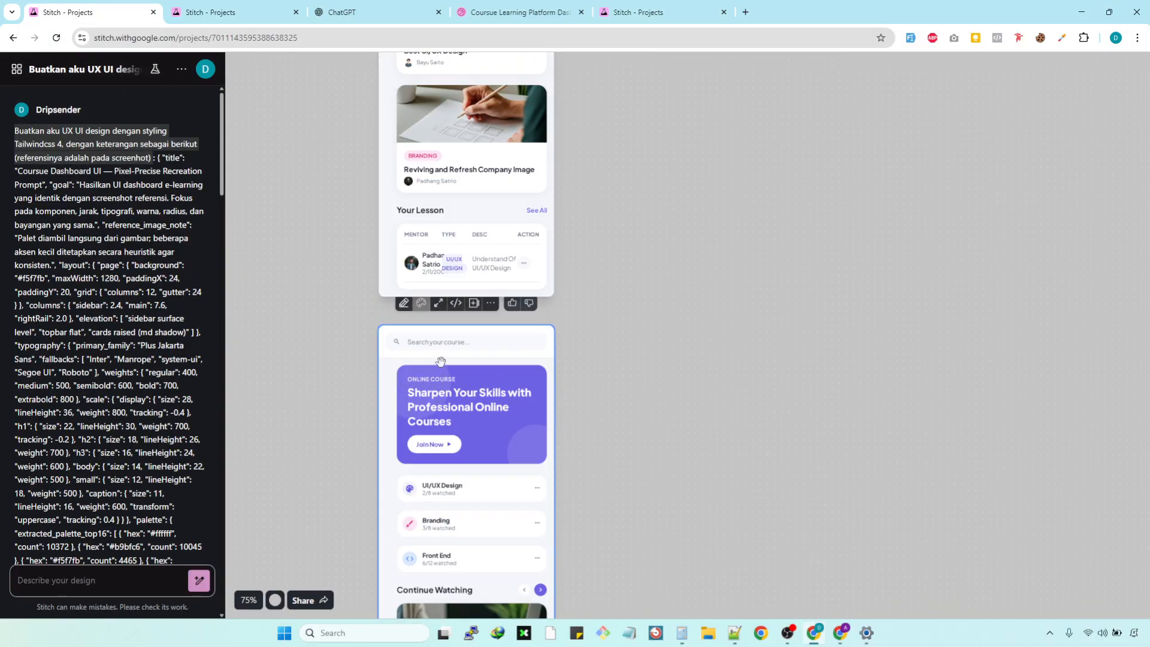
scroll(441, 362, up, 3)
scroll(434, 238, up, 3)
scroll(494, 199, up, 3)
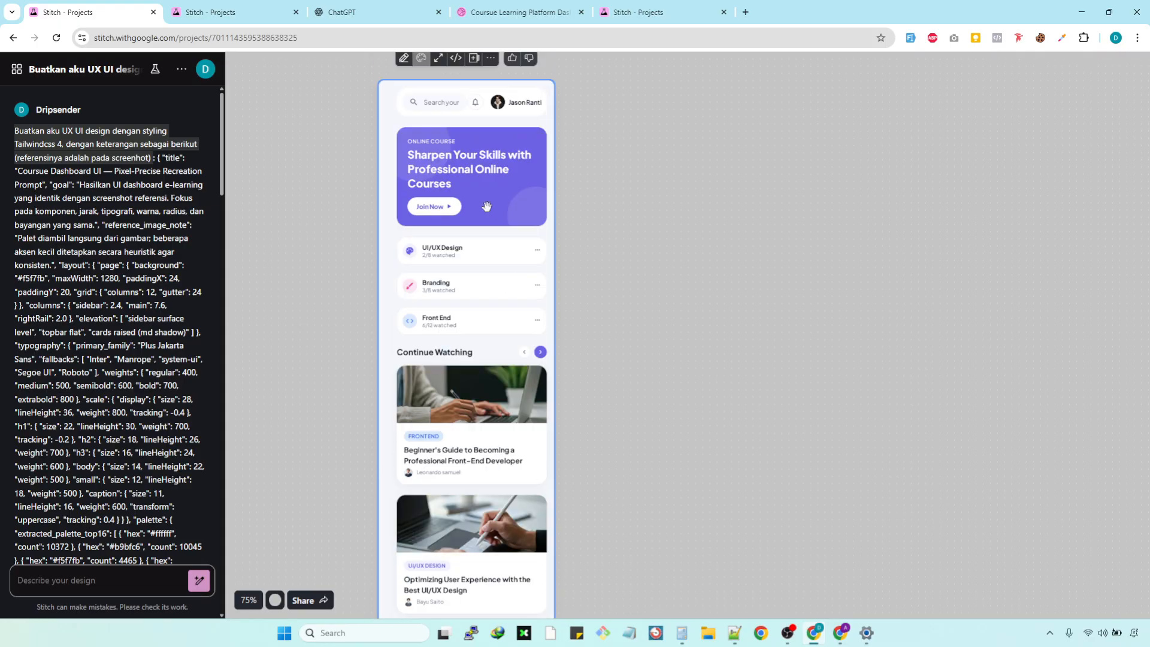
scroll(486, 206, up, 3)
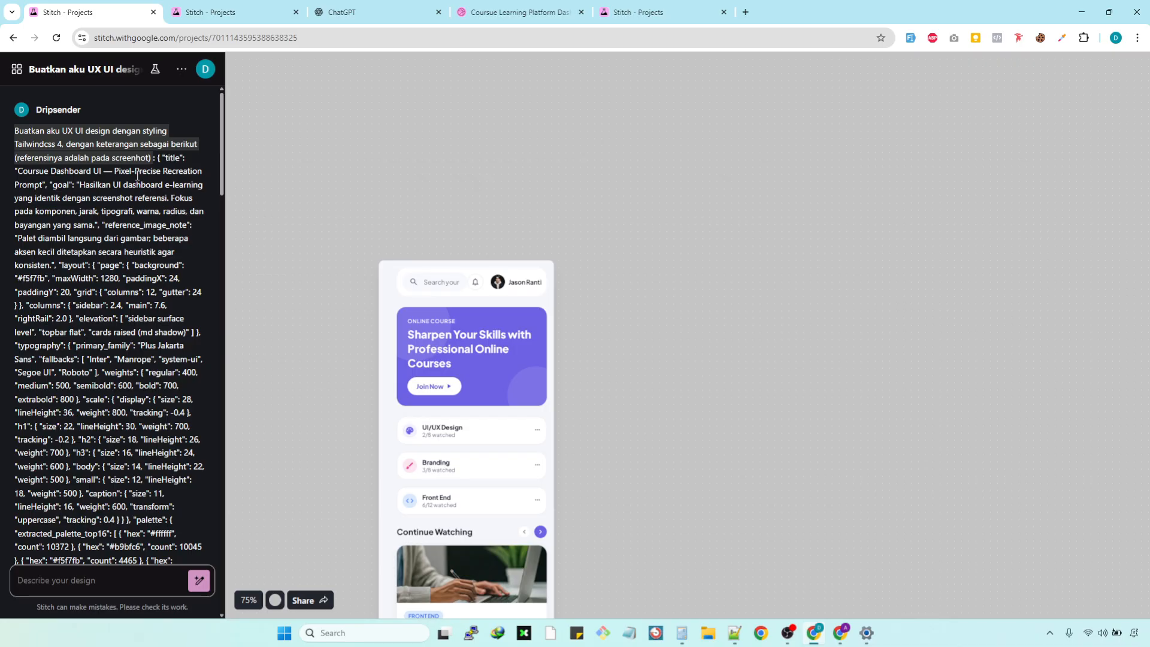
drag(154, 157, 193, 225)
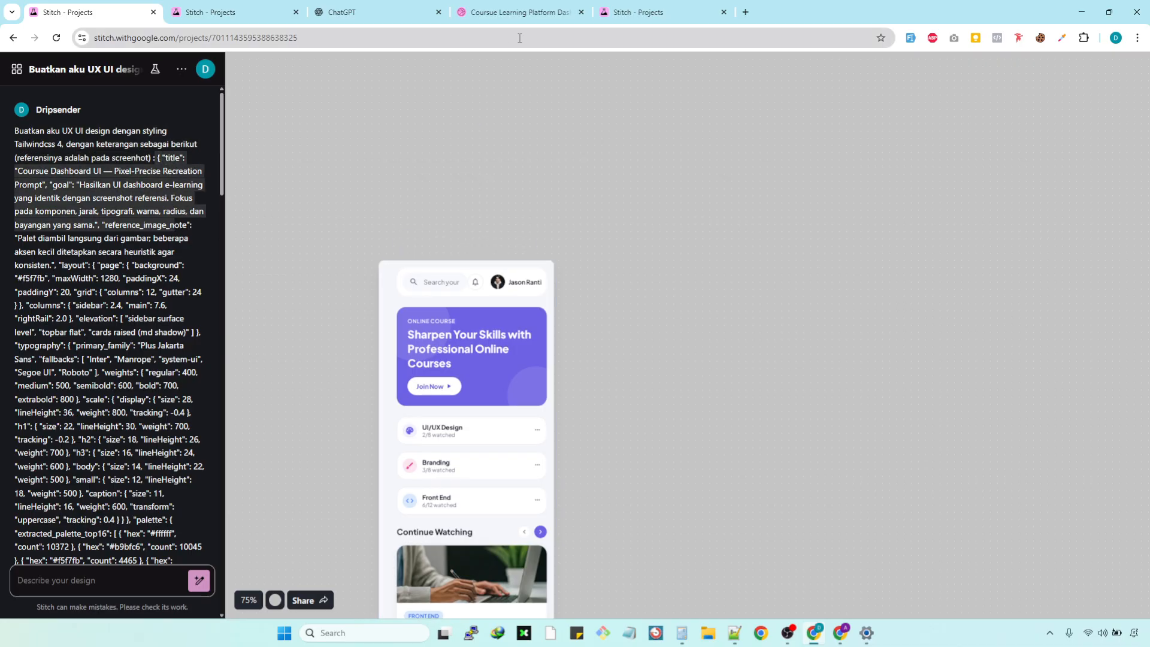
Step: Check the new project's generation progress, compare with the earlier mobile dashboard once more, and return to the new project
click(626, 15)
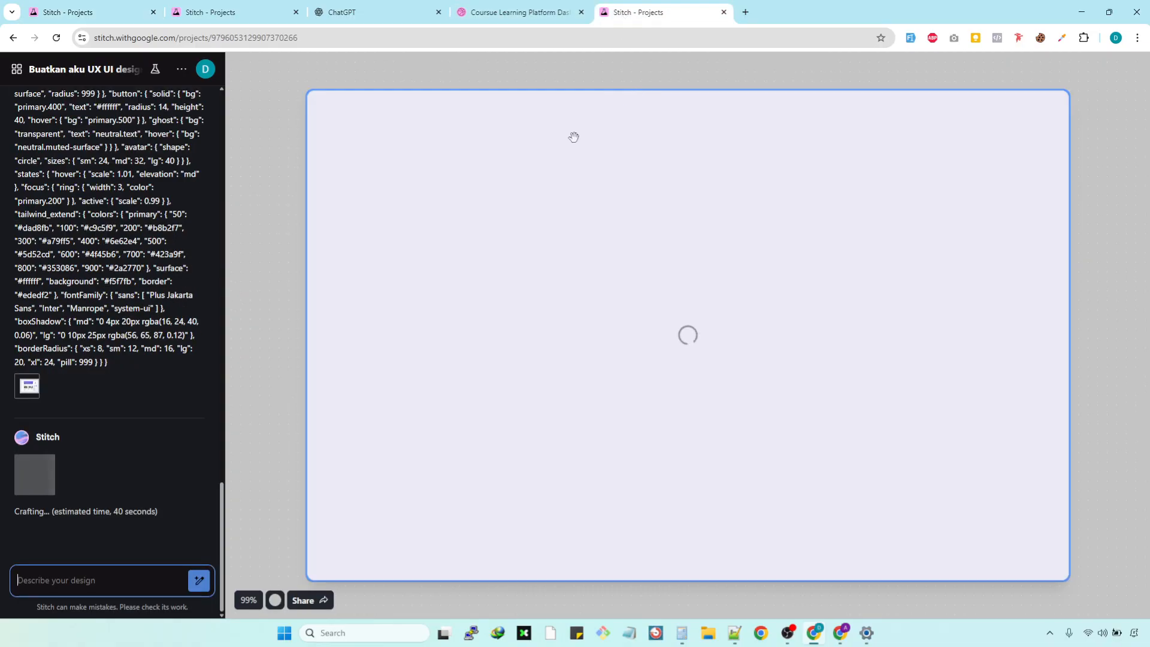
click(83, 13)
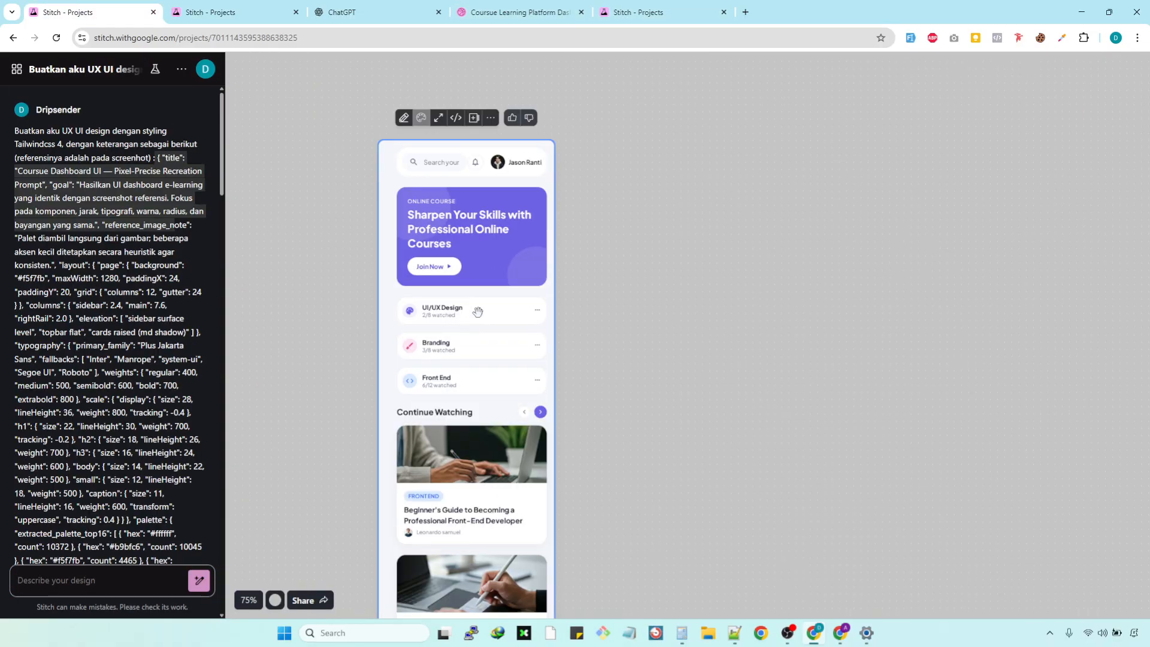
scroll(474, 316, down, 2)
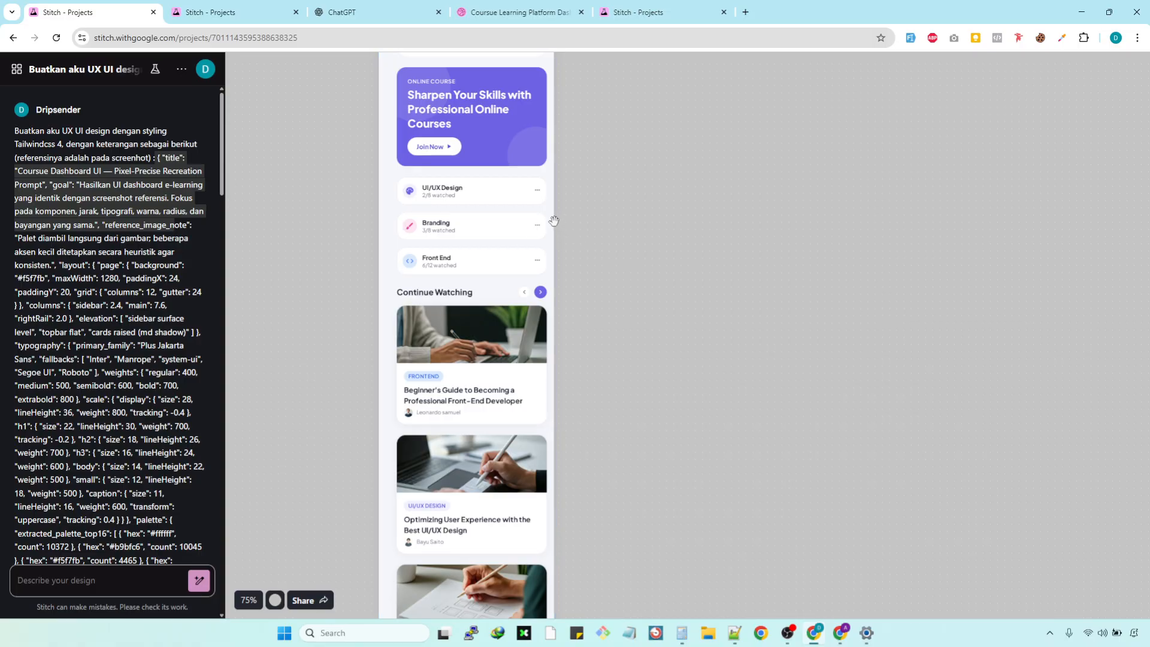
scroll(554, 221, up, 5)
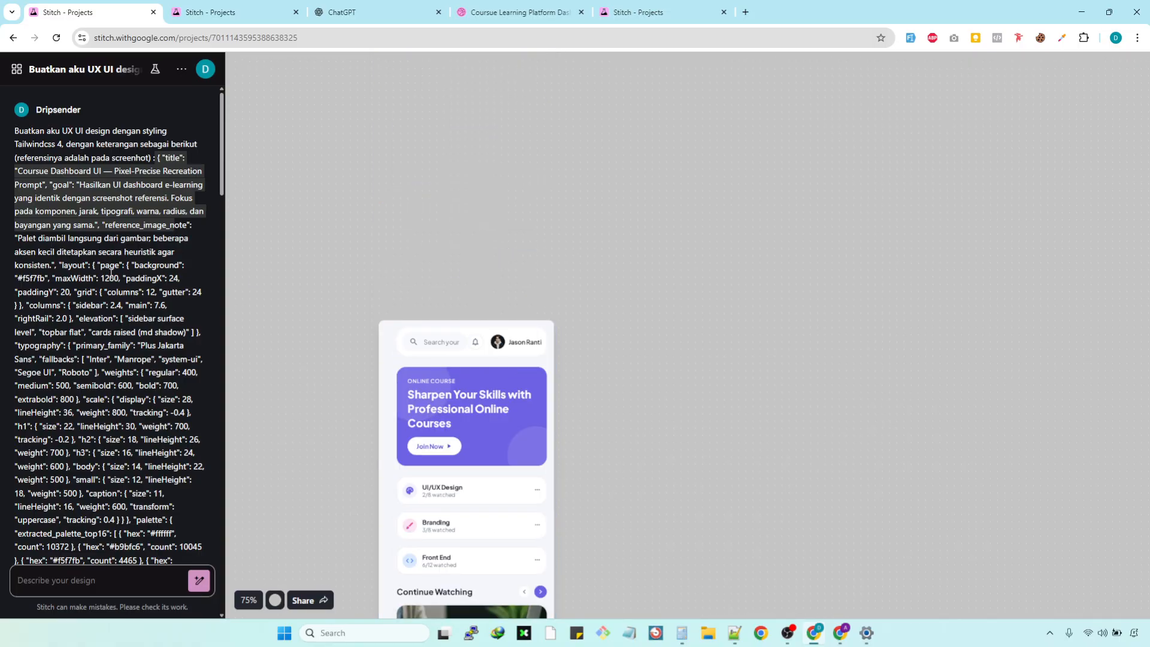
scroll(113, 270, down, 2)
click(677, 11)
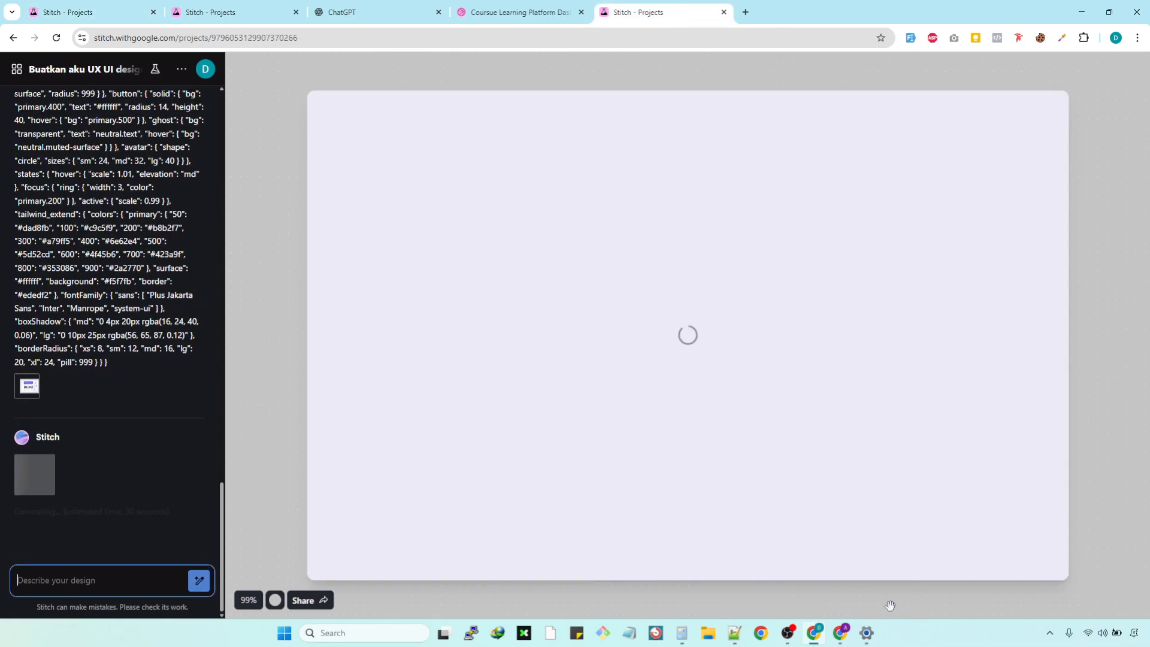
Step: Switch to the ChatGPT conversation and examine the Coursue screenshot, the request for a detailed JSON prompt, and the design analysis reply
click(840, 634)
scroll(854, 347, up, 15)
scroll(854, 346, up, 15)
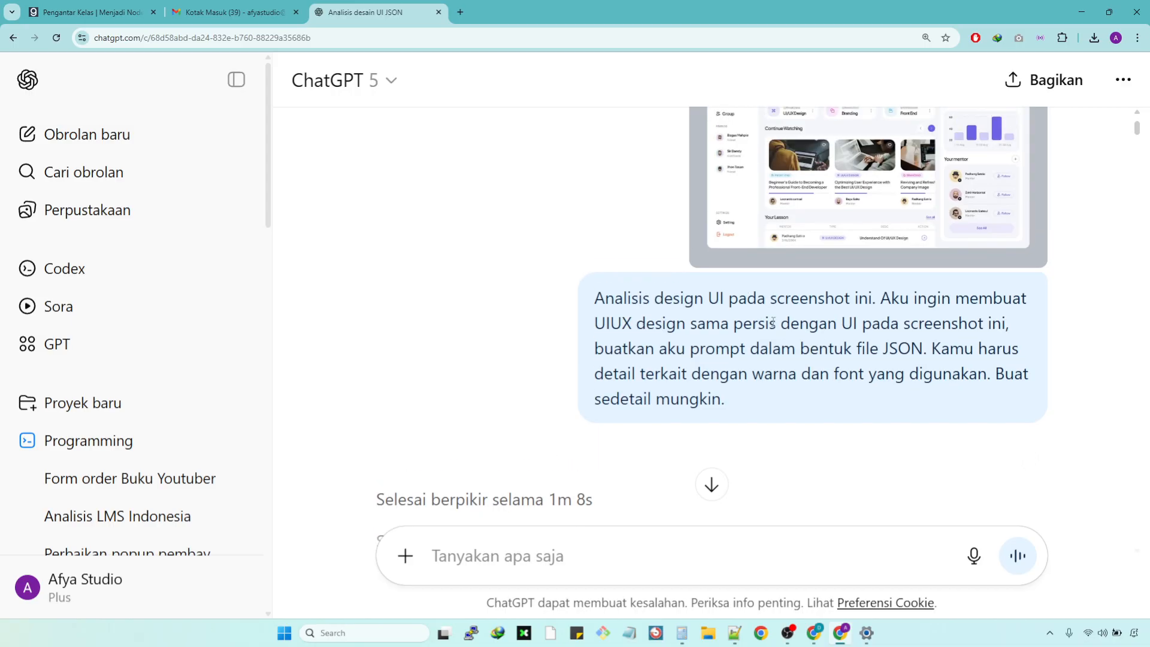
scroll(772, 322, up, 2)
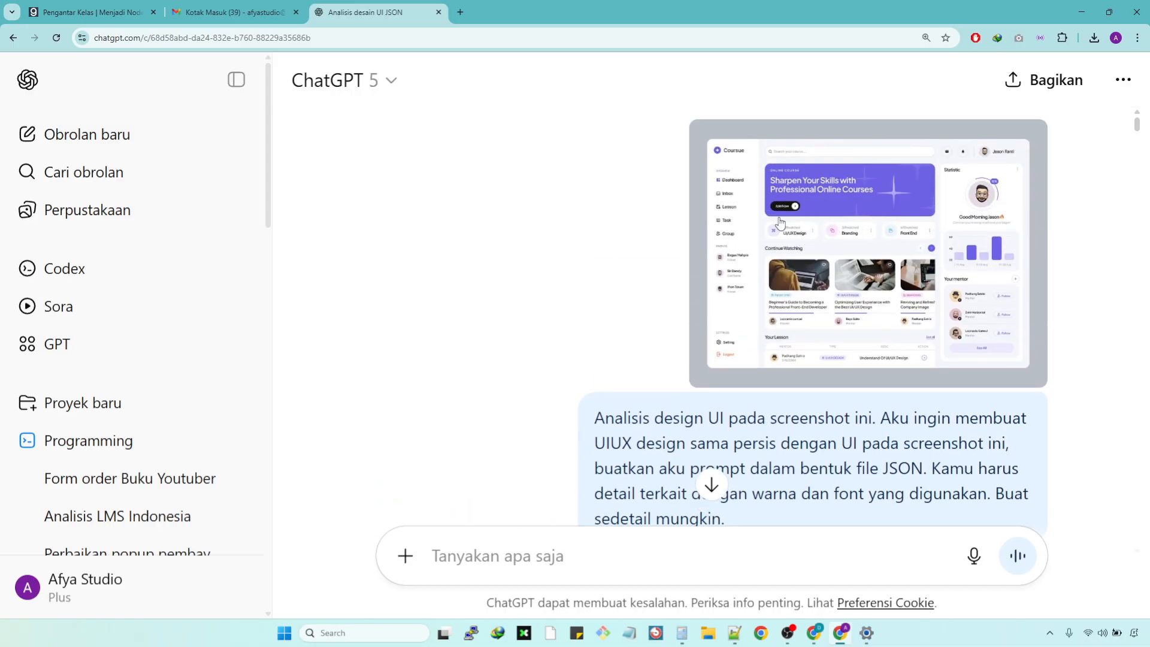
scroll(759, 360, down, 2)
scroll(760, 360, down, 1)
drag(599, 238, 731, 331)
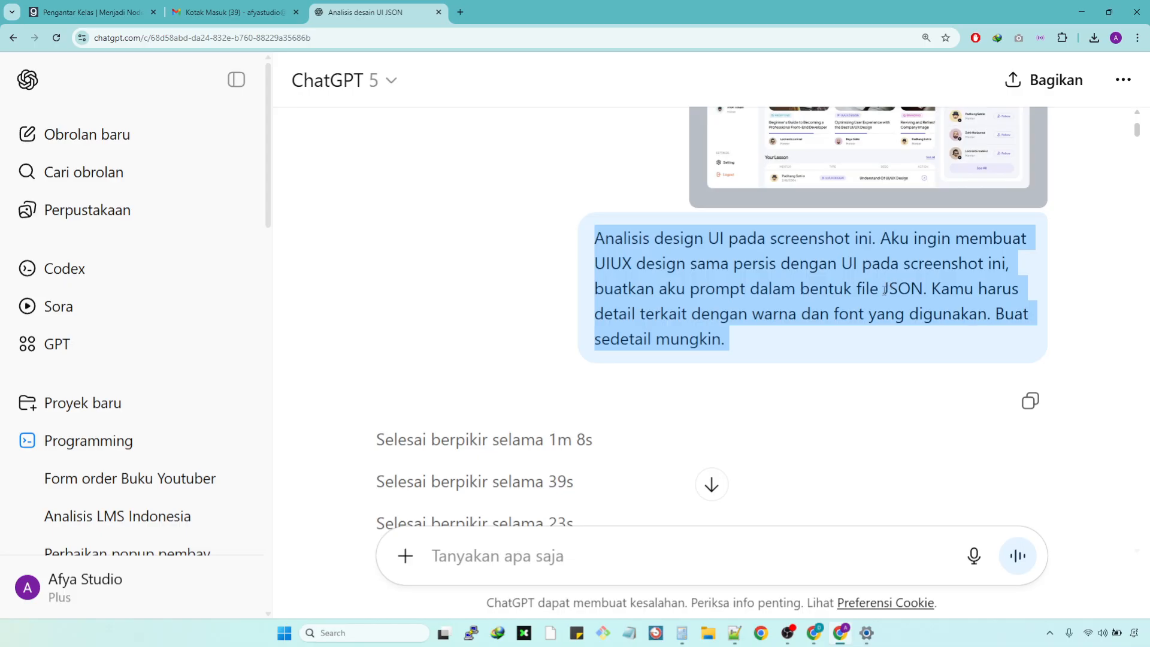
scroll(773, 341, down, 8)
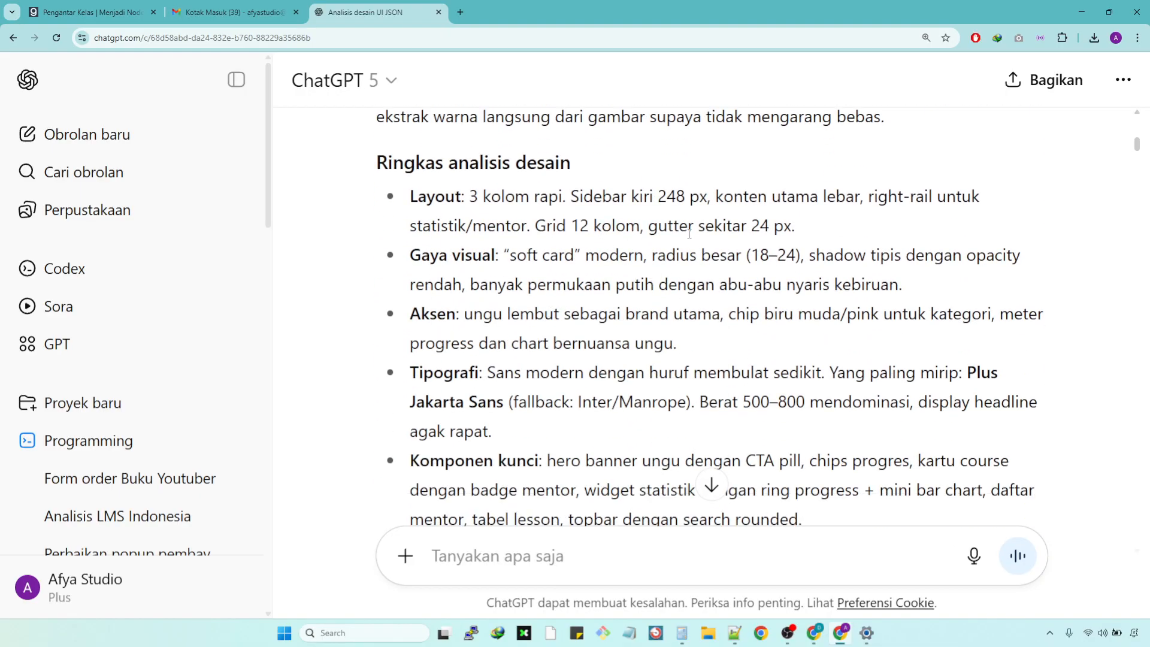
scroll(675, 234, up, 10)
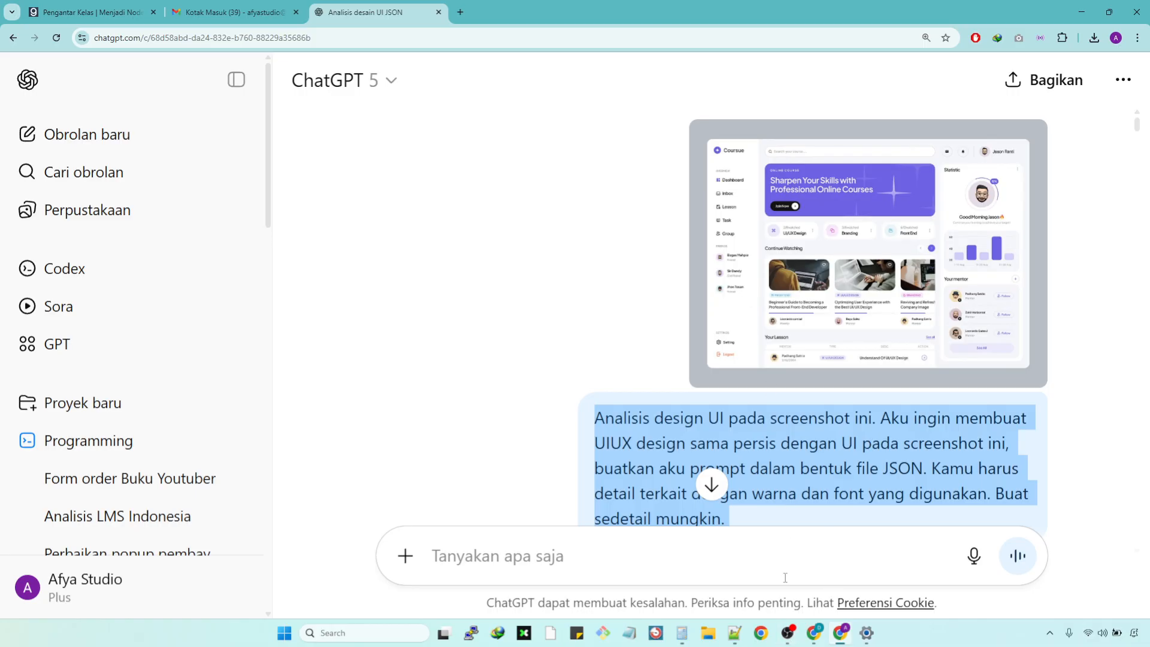
Step: Go back to Dribbble, close the Coursue shot, and open the Mobile category of the dashboard results in a new tab
click(815, 632)
click(348, 12)
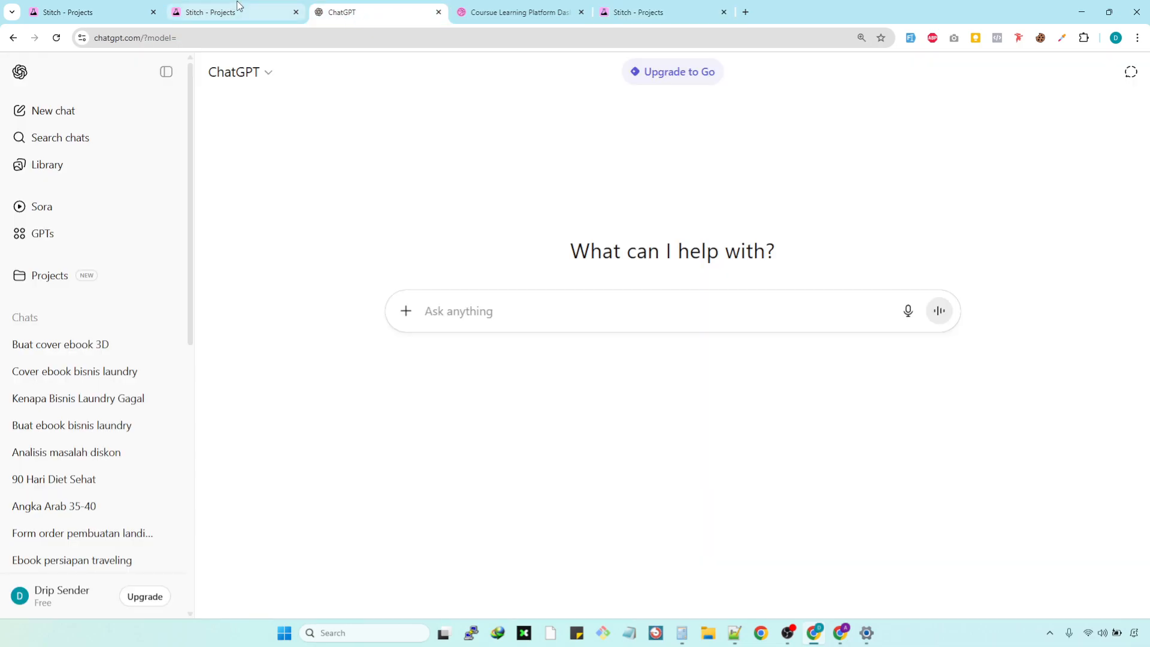
click(515, 12)
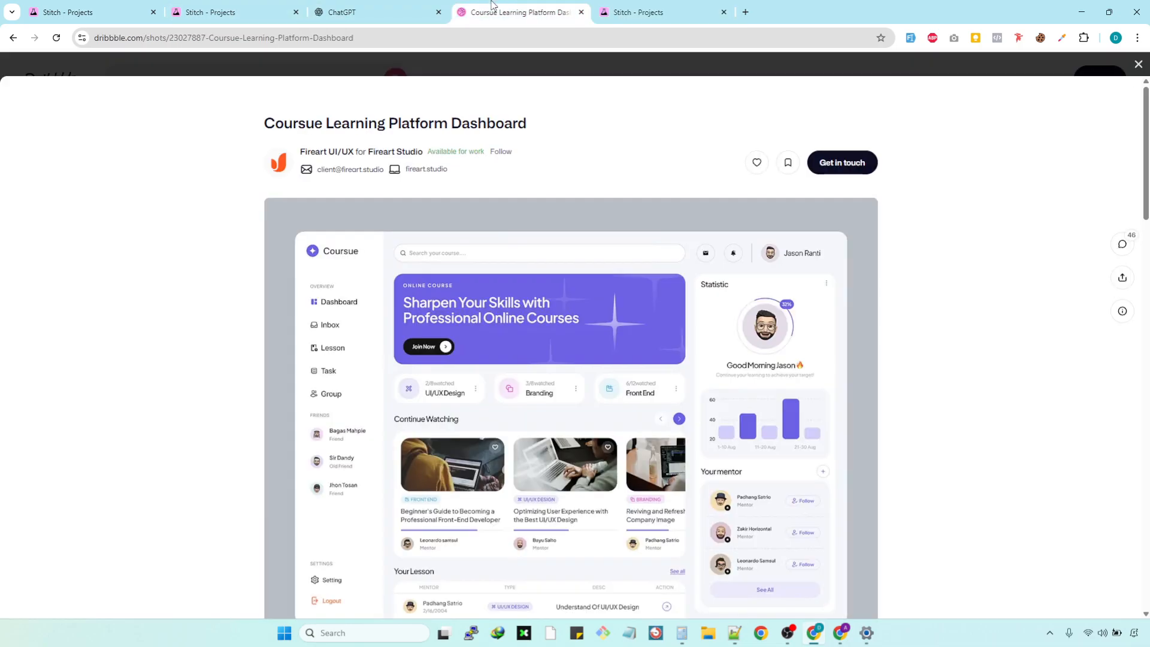
click(1139, 64)
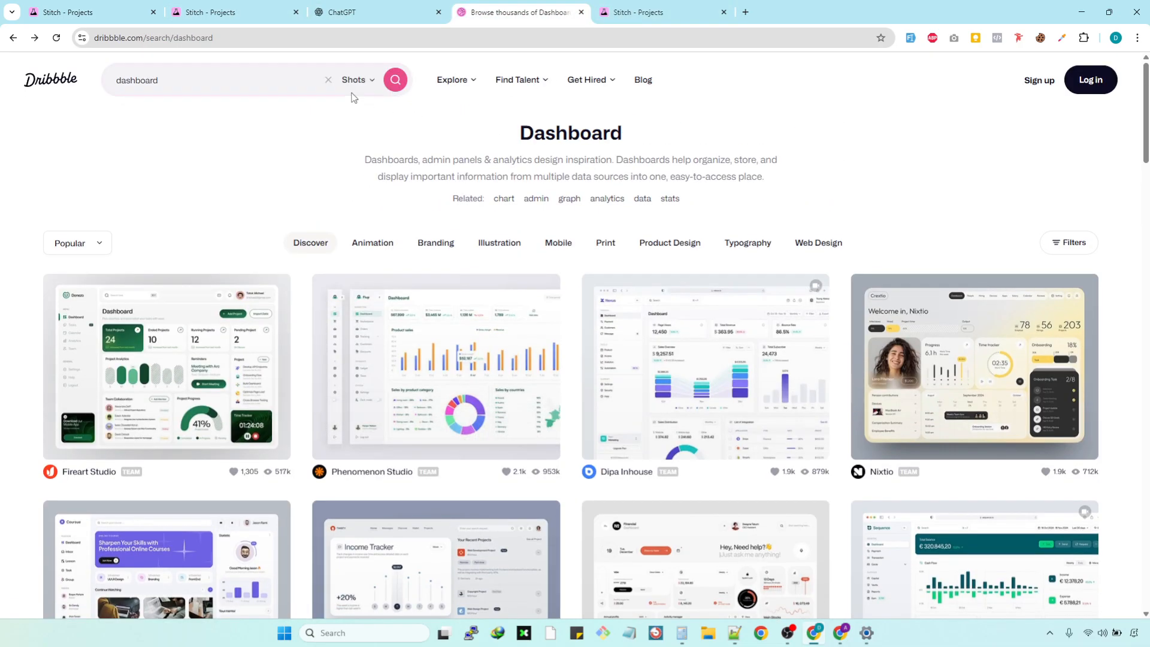
click(563, 246)
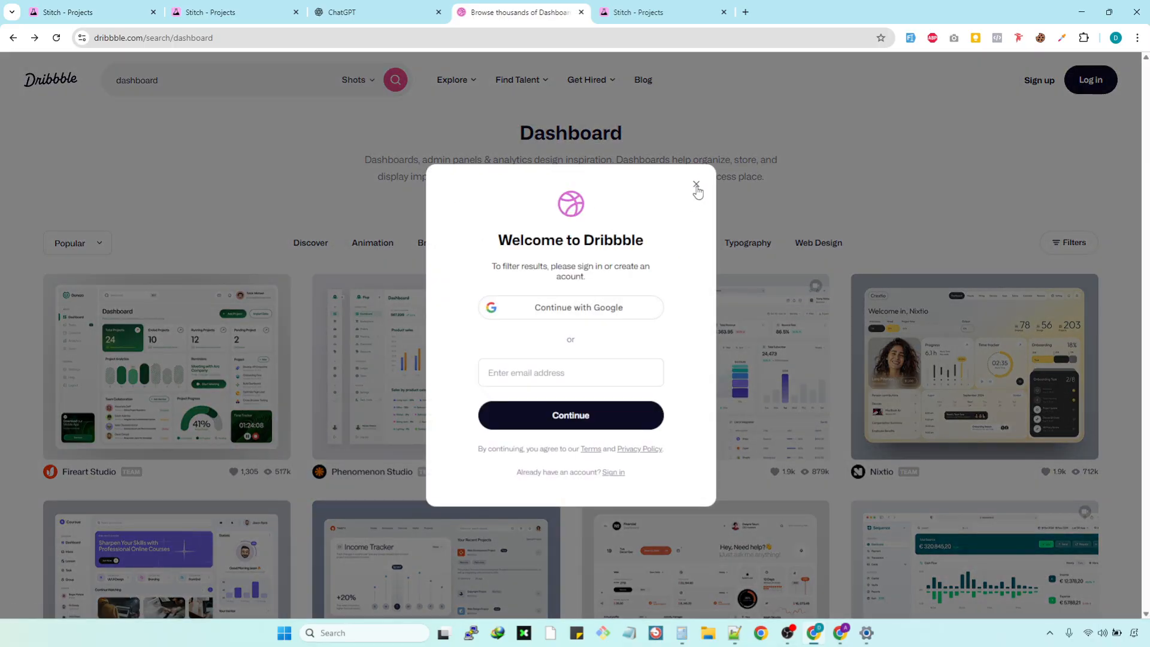
click(696, 185)
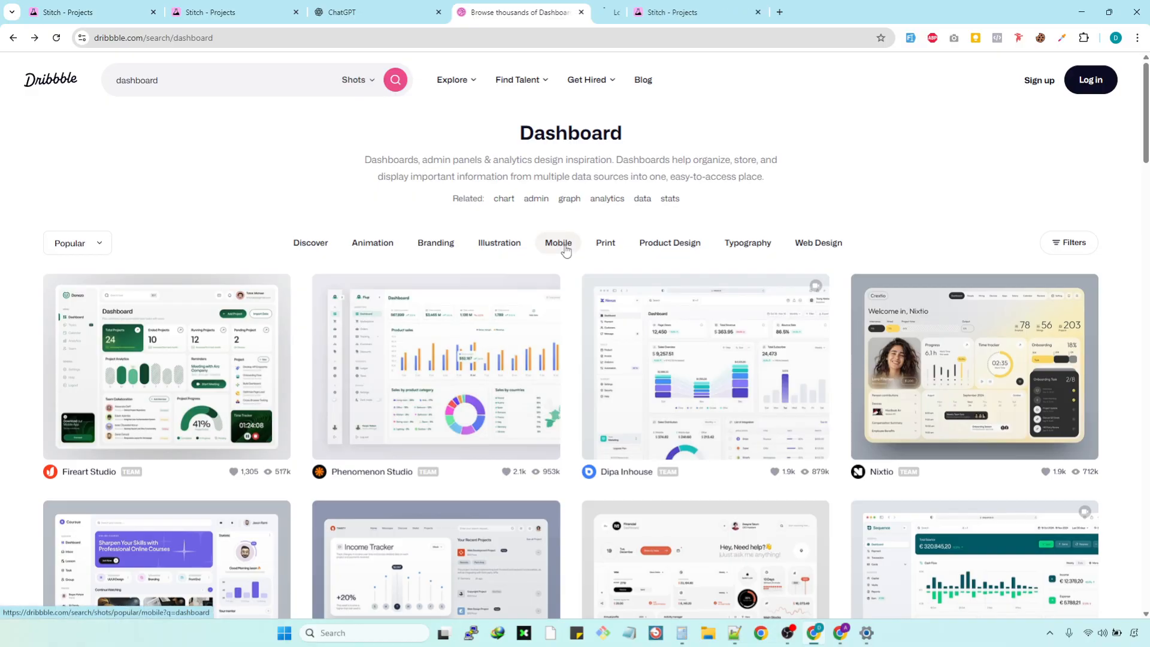
click(565, 250)
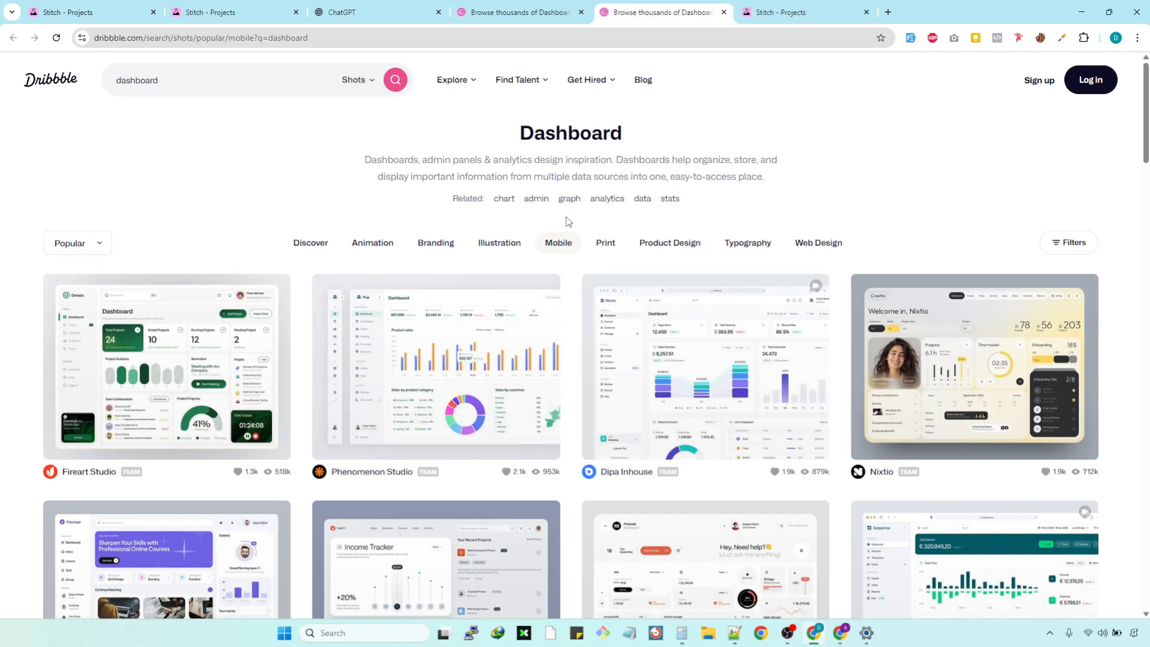
Step: View Dribbble's search type options and home page, and return to the new Stitch project's generated dashboard
click(370, 81)
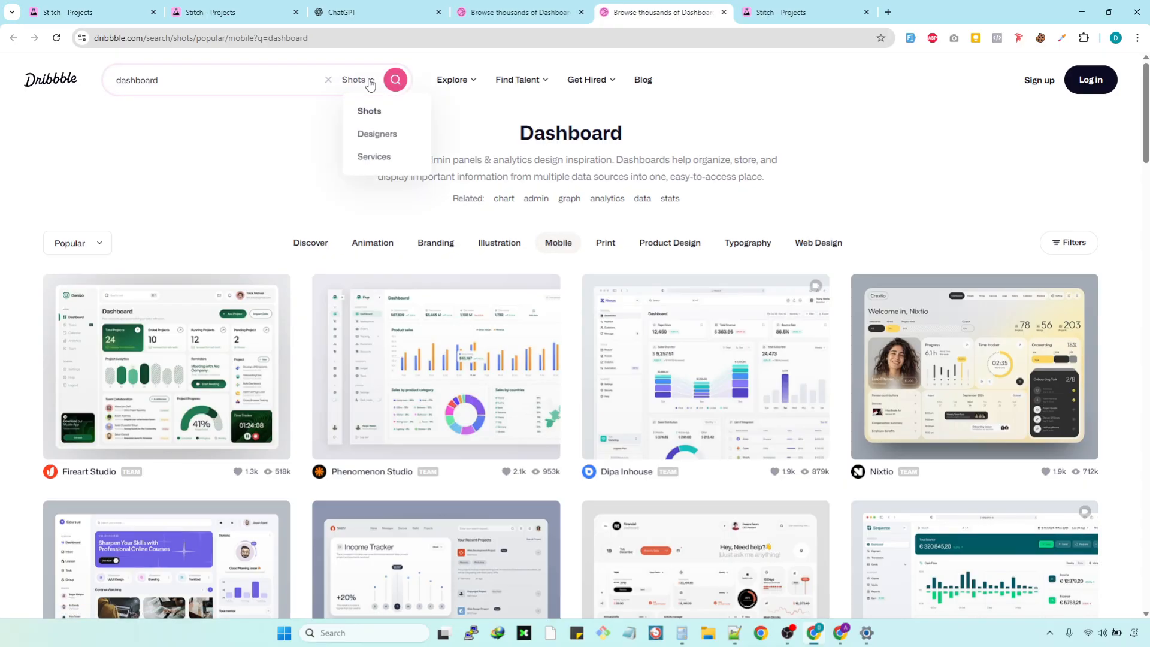
click(54, 81)
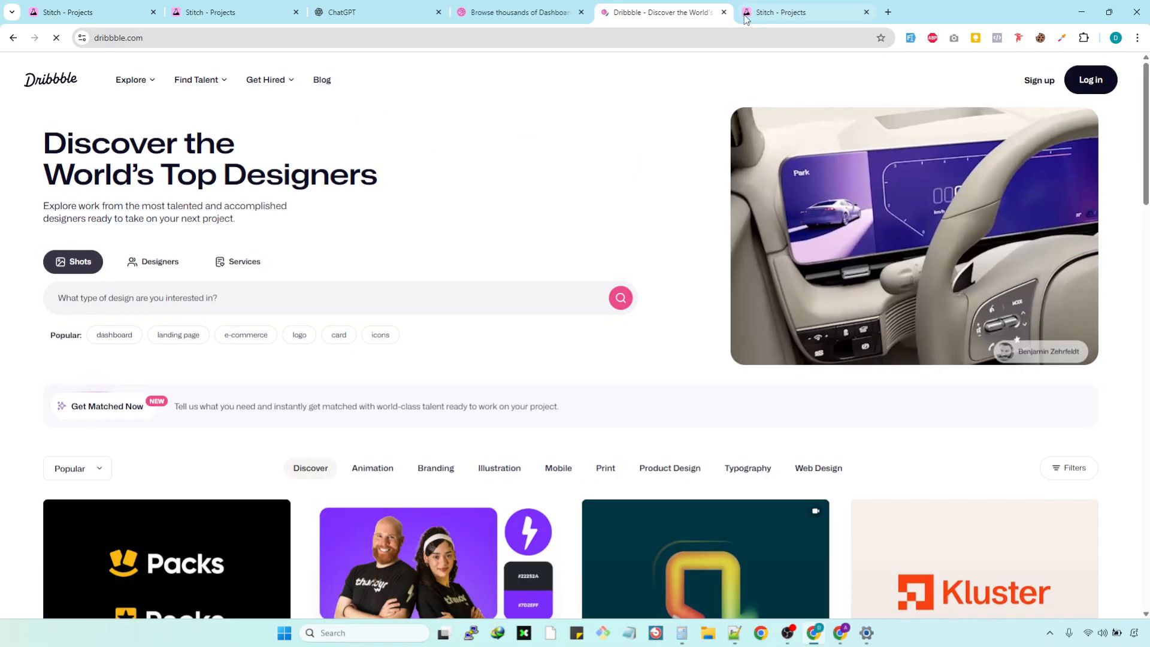
click(747, 15)
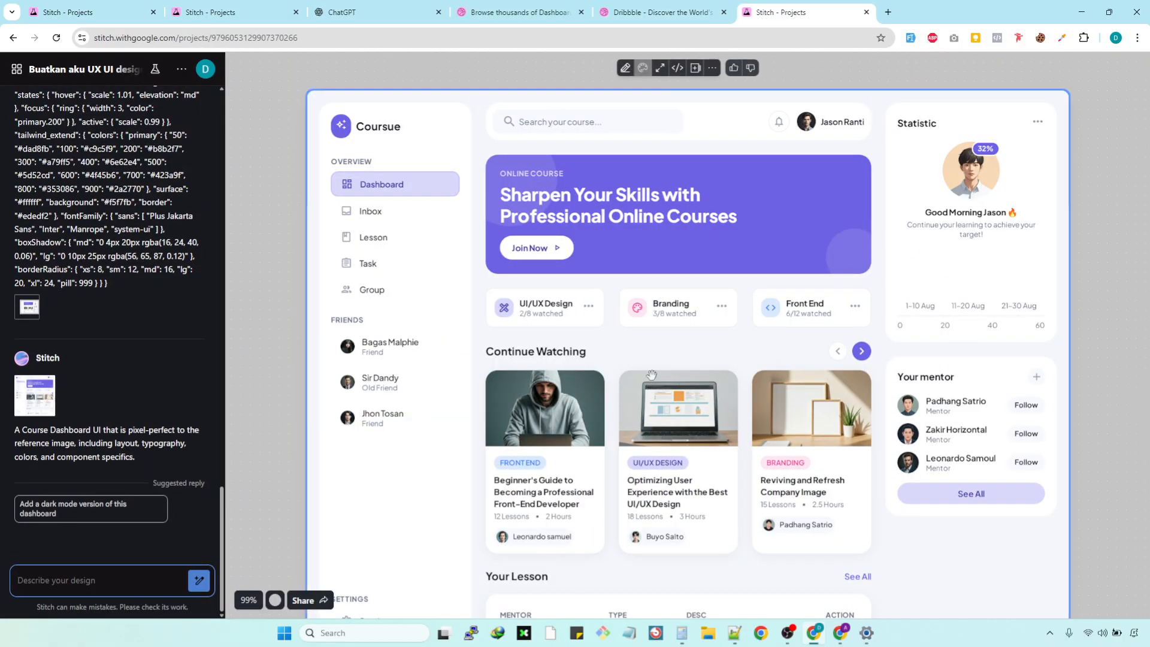
Step: Reopen the Coursue Learning Platform Dashboard shot in Dribbble's dashboard results, examine its layout, and return to the new Stitch project
click(632, 12)
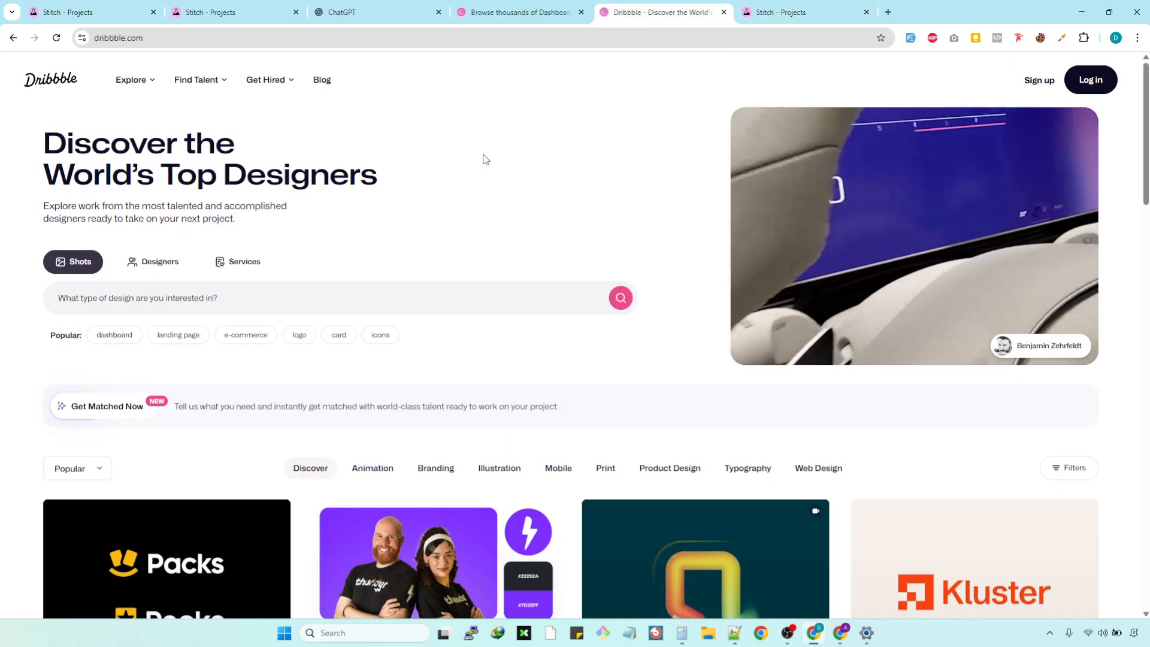
click(516, 13)
scroll(133, 480, down, 2)
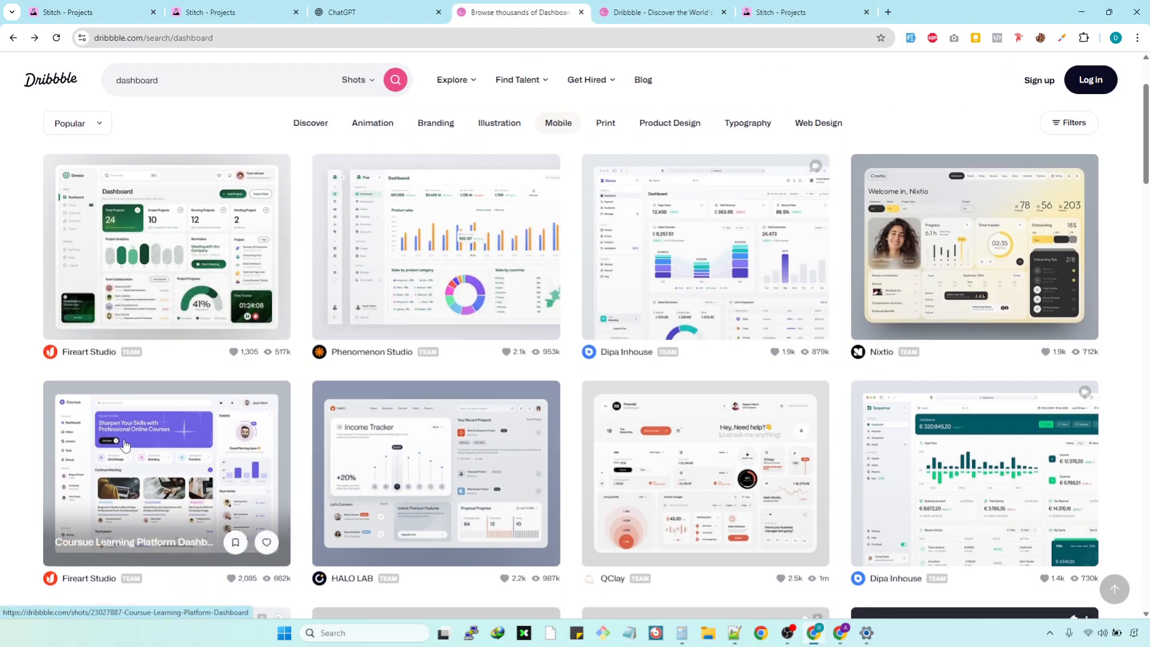
click(133, 479)
scroll(663, 277, down, 3)
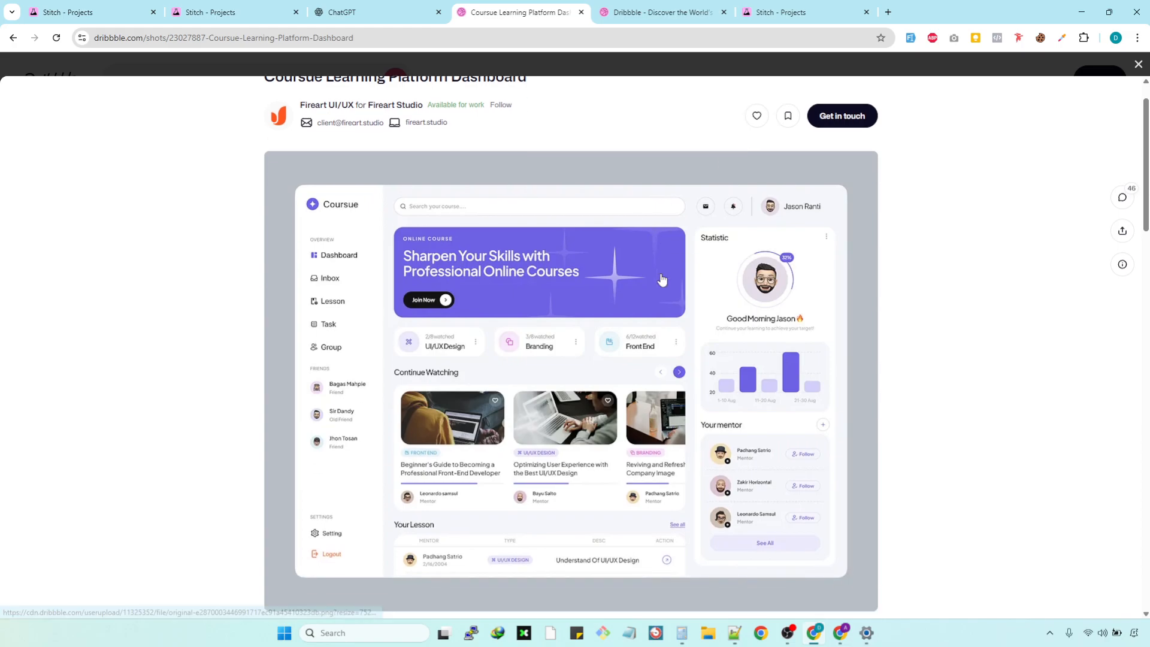
click(786, 13)
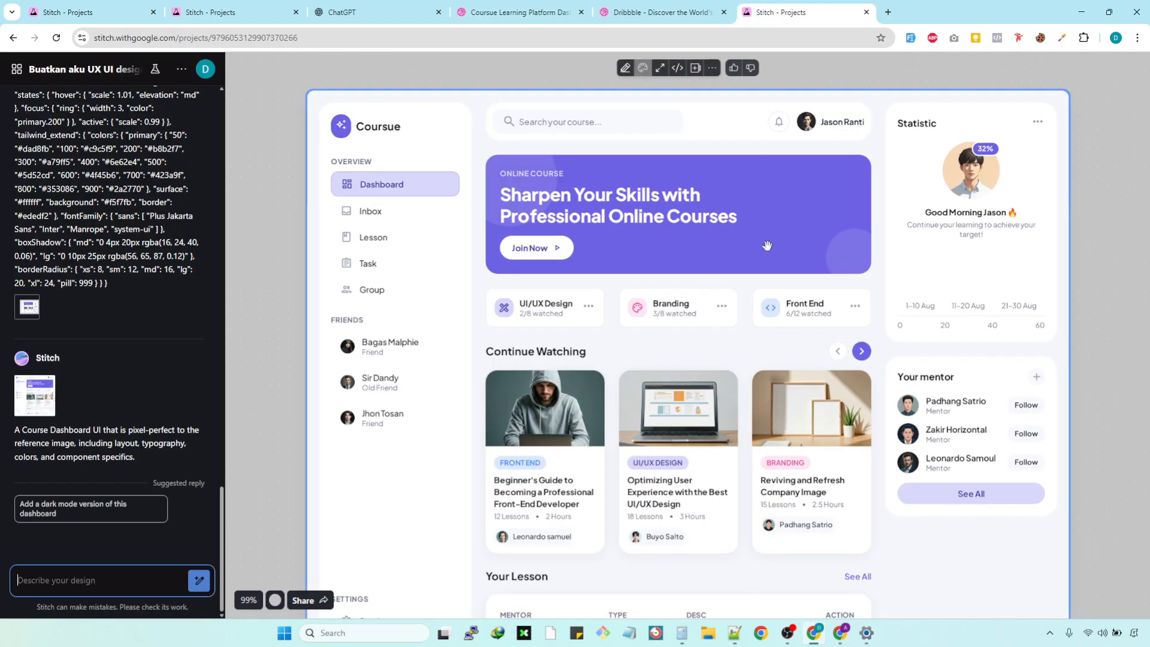
Step: Examine the generated Coursue dashboard from its header to the Your Lesson table, including the Statistic and Your mentor cards
click(1084, 295)
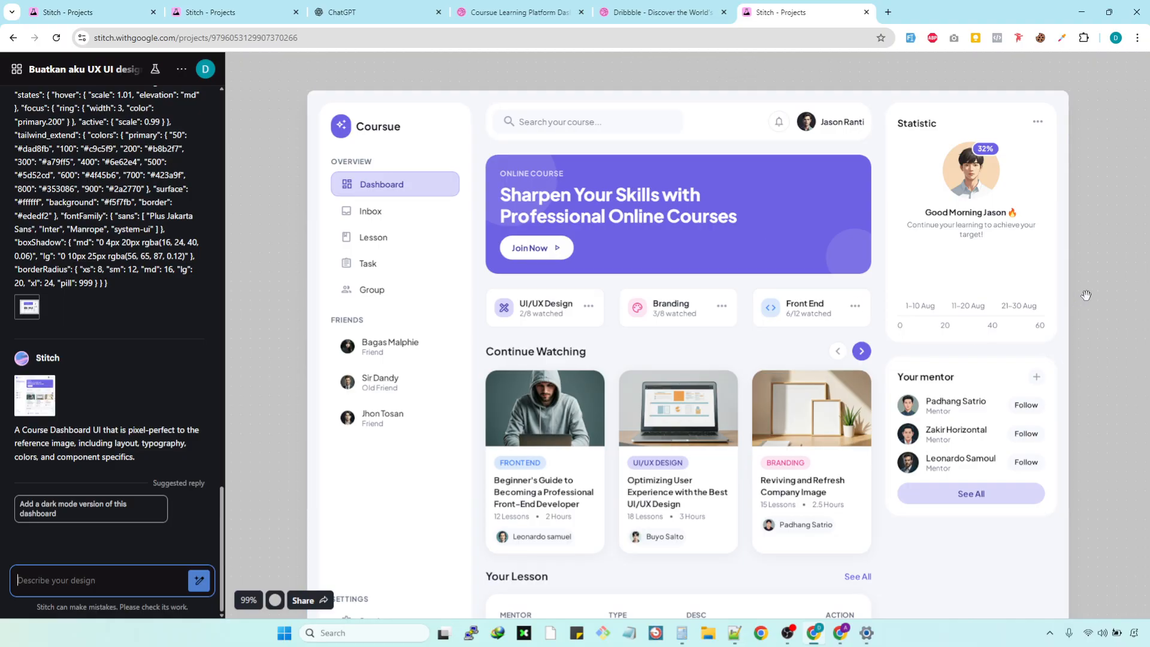
scroll(1085, 267, down, 2)
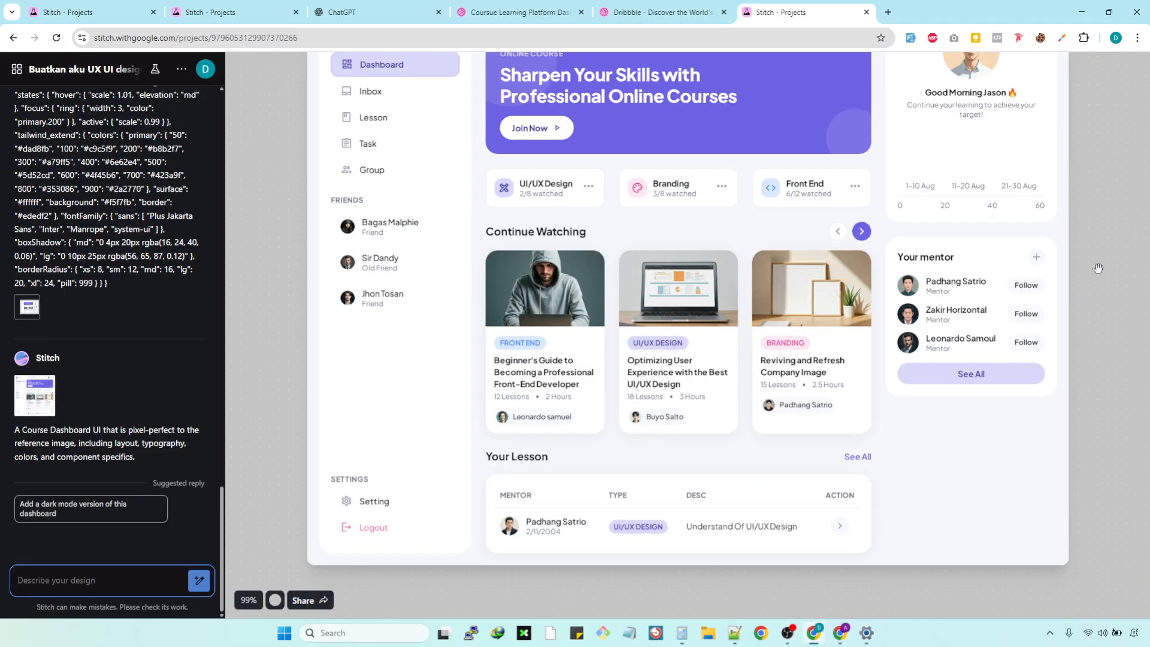
scroll(431, 210, down, 3)
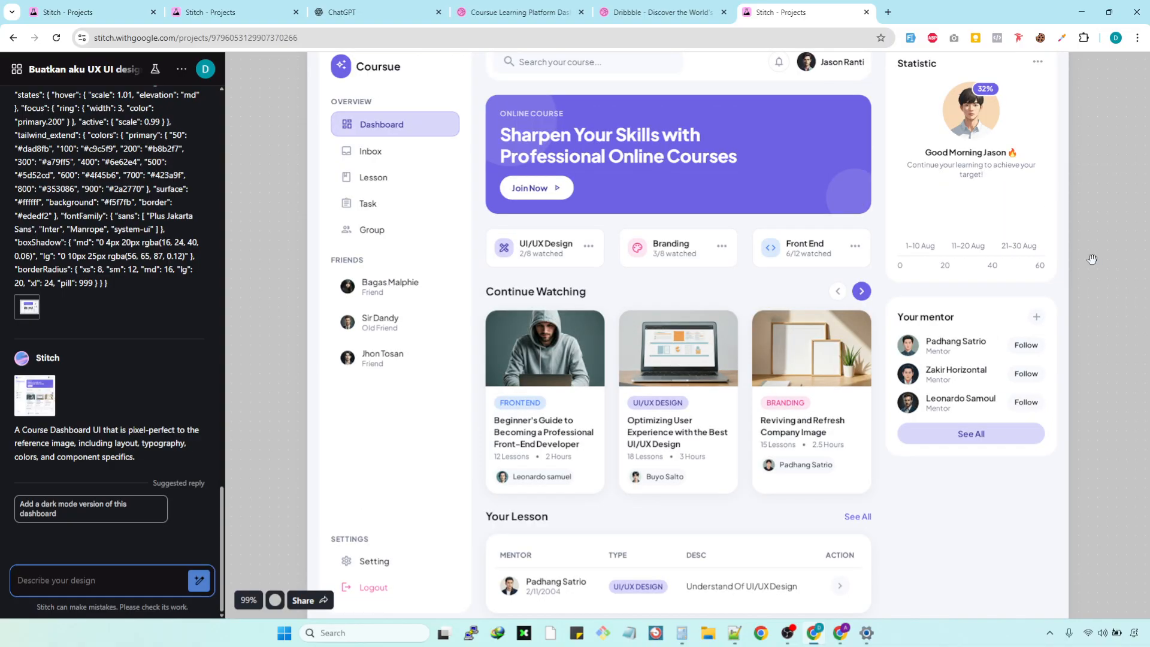
click(433, 215)
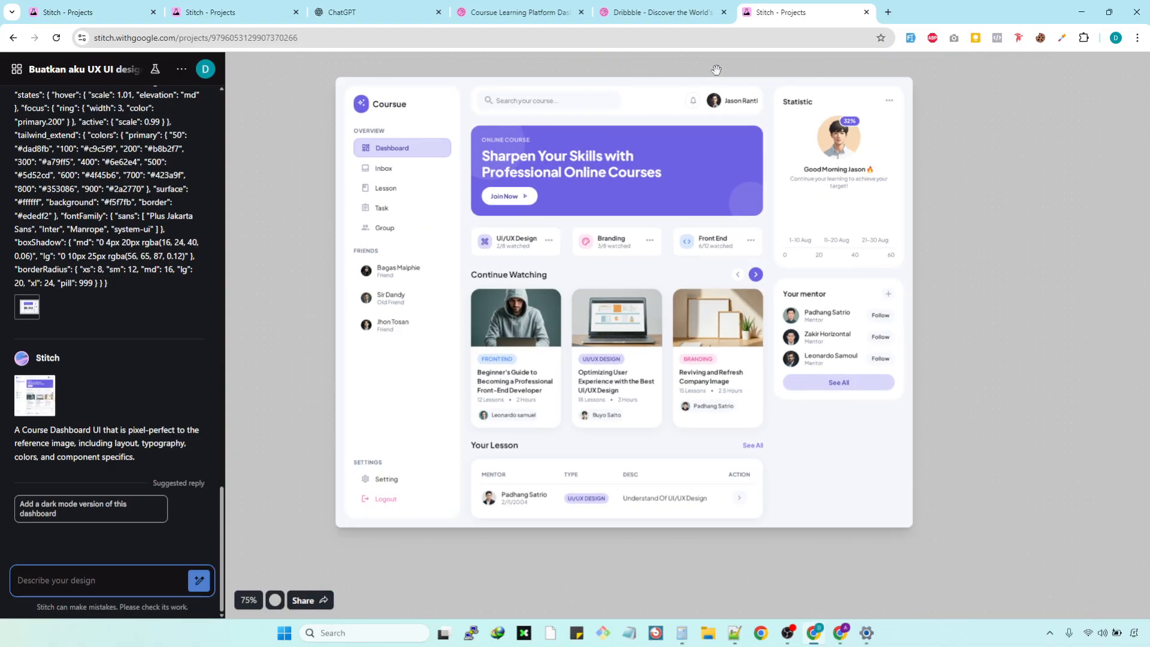
scroll(612, 204, up, 1)
click(962, 202)
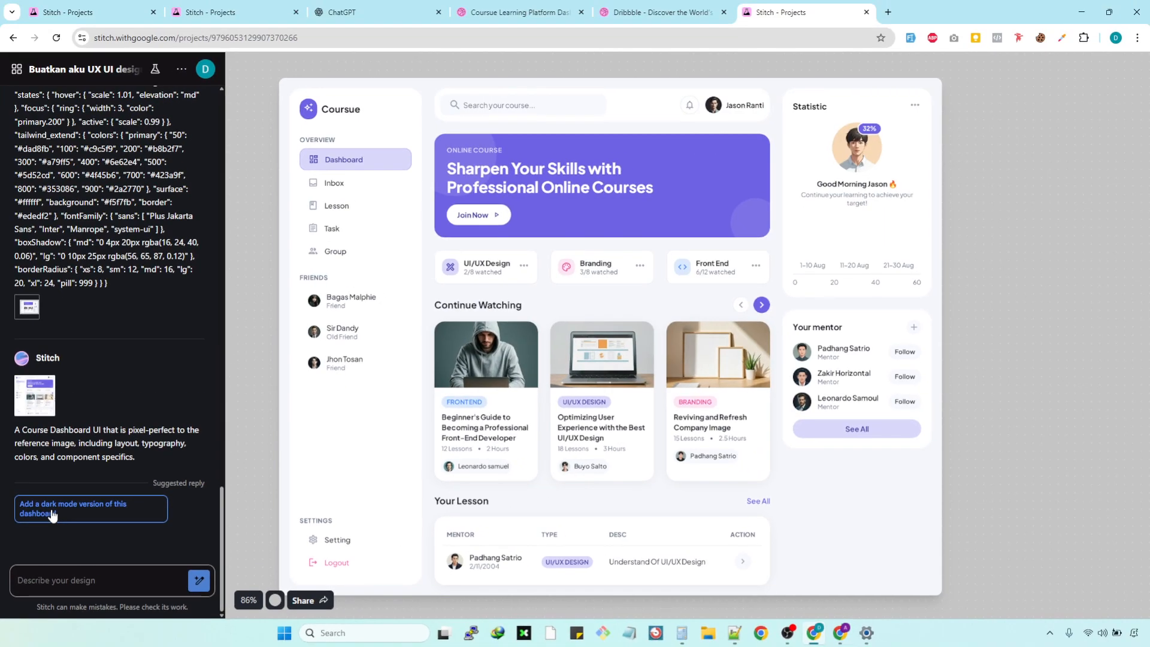
Step: Select the generated Coursue dashboard, check its extra options, and place a duplicate of it beside the original on the canvas
scroll(529, 381, down, 4)
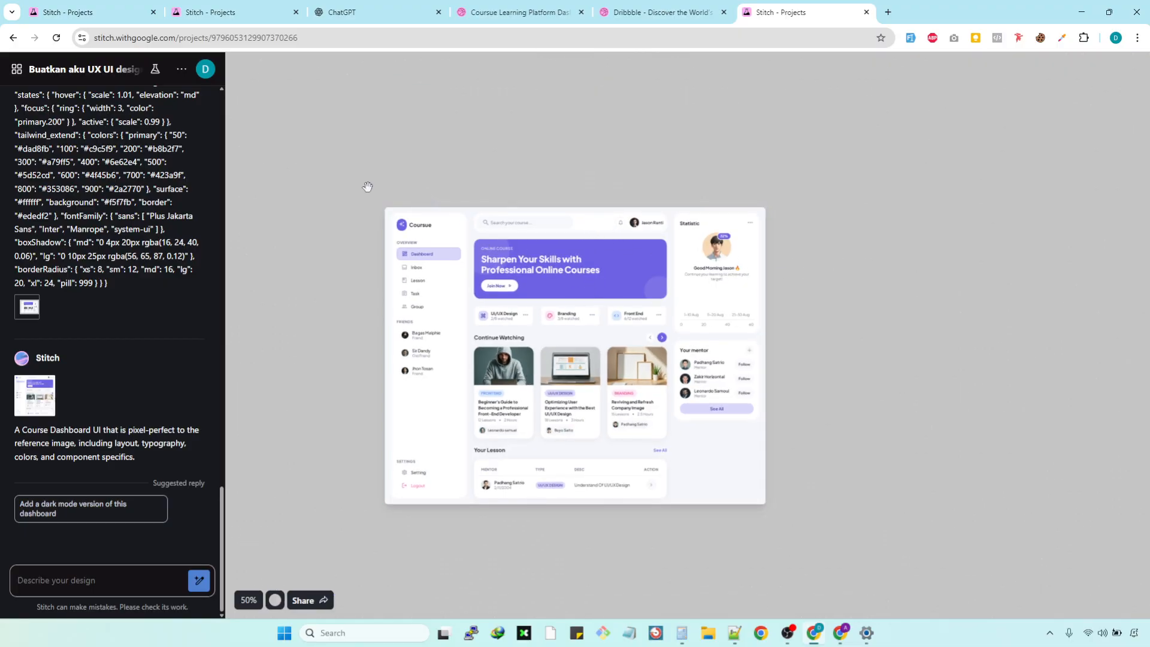
drag(822, 506, 885, 469)
click(772, 418)
right_click(773, 419)
click(991, 468)
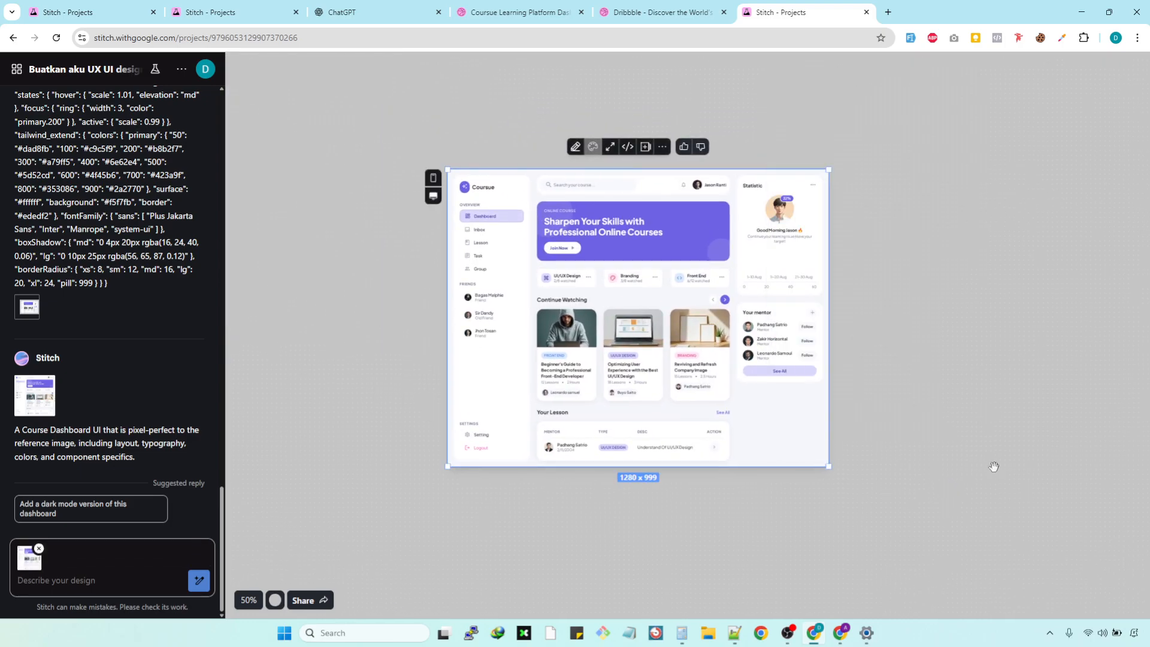
click(662, 147)
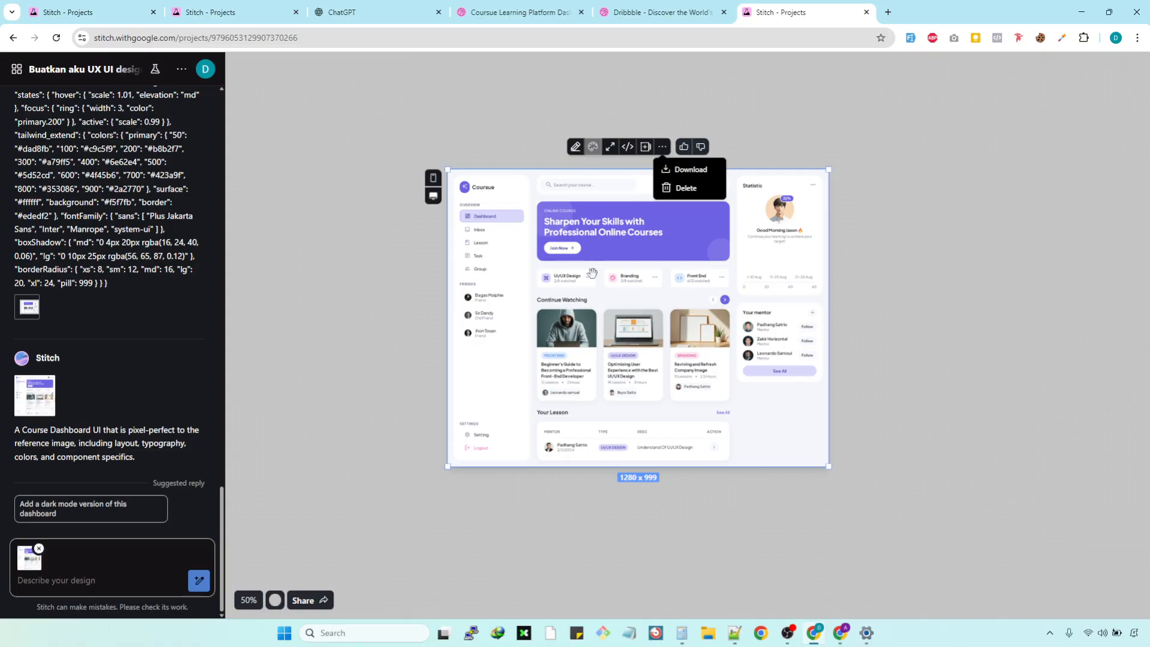
drag(842, 365, 252, 254)
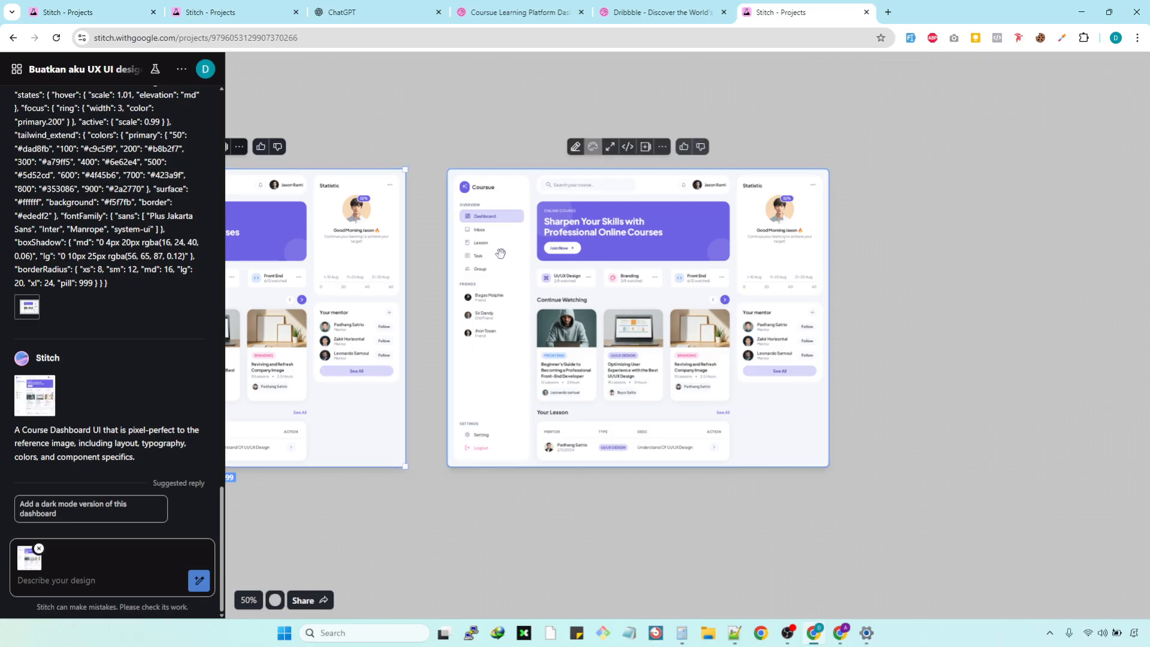
Step: Deselect the design and request the suggested dark mode version of this dashboard
click(424, 501)
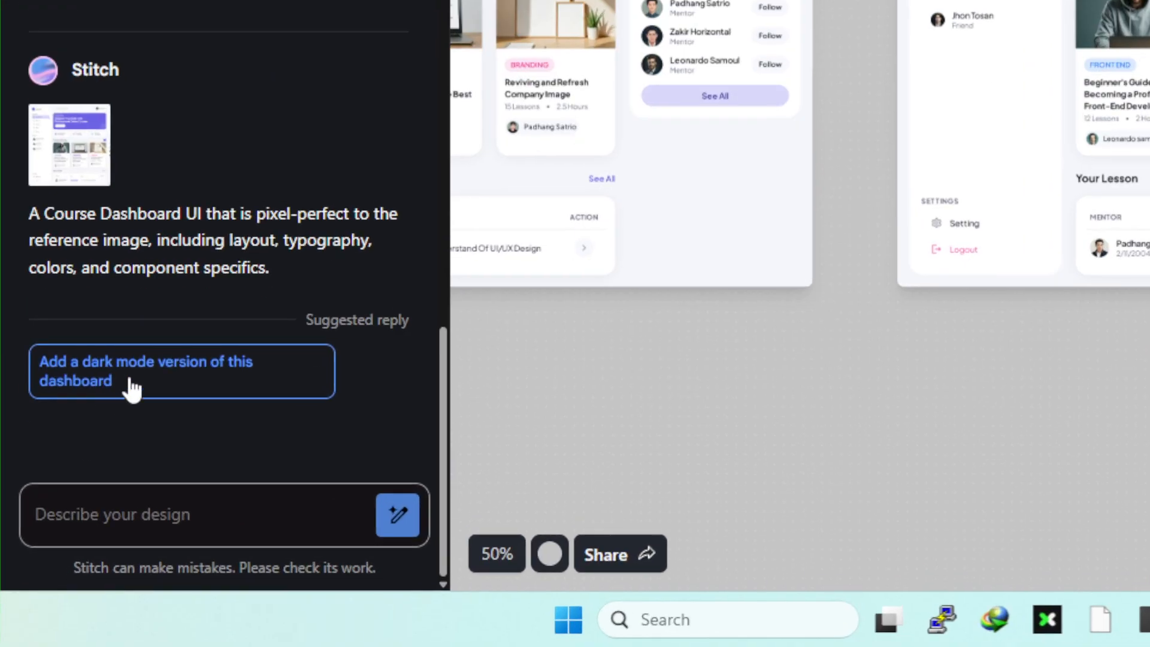
click(132, 388)
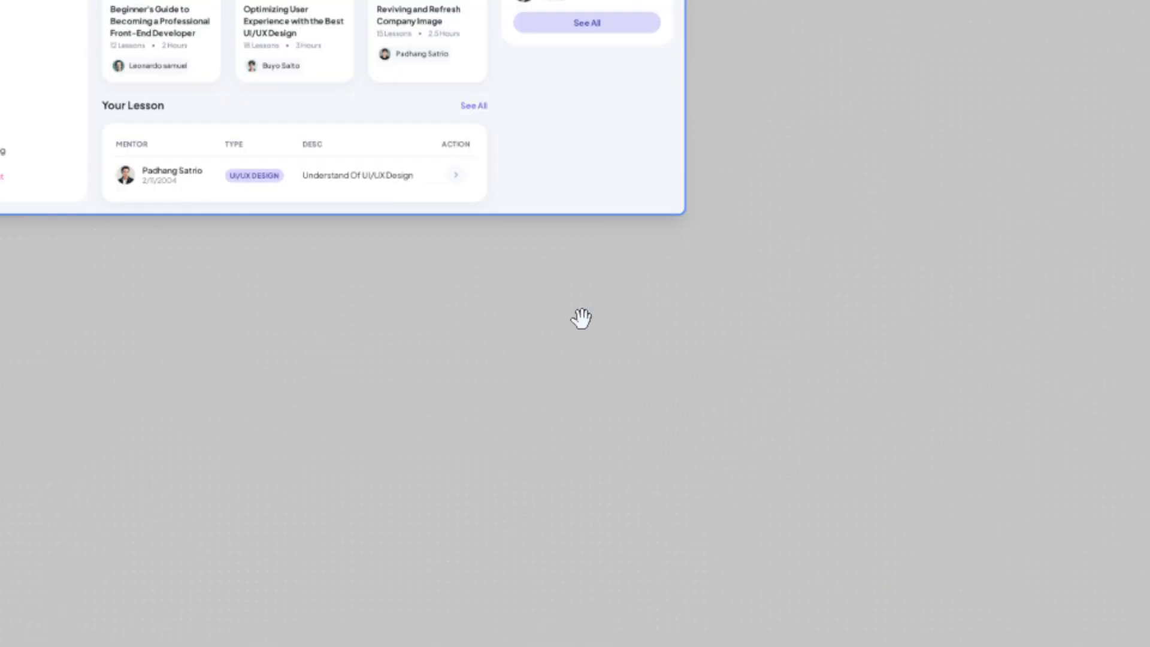
scroll(471, 359, down, 3)
drag(192, 342, 644, 305)
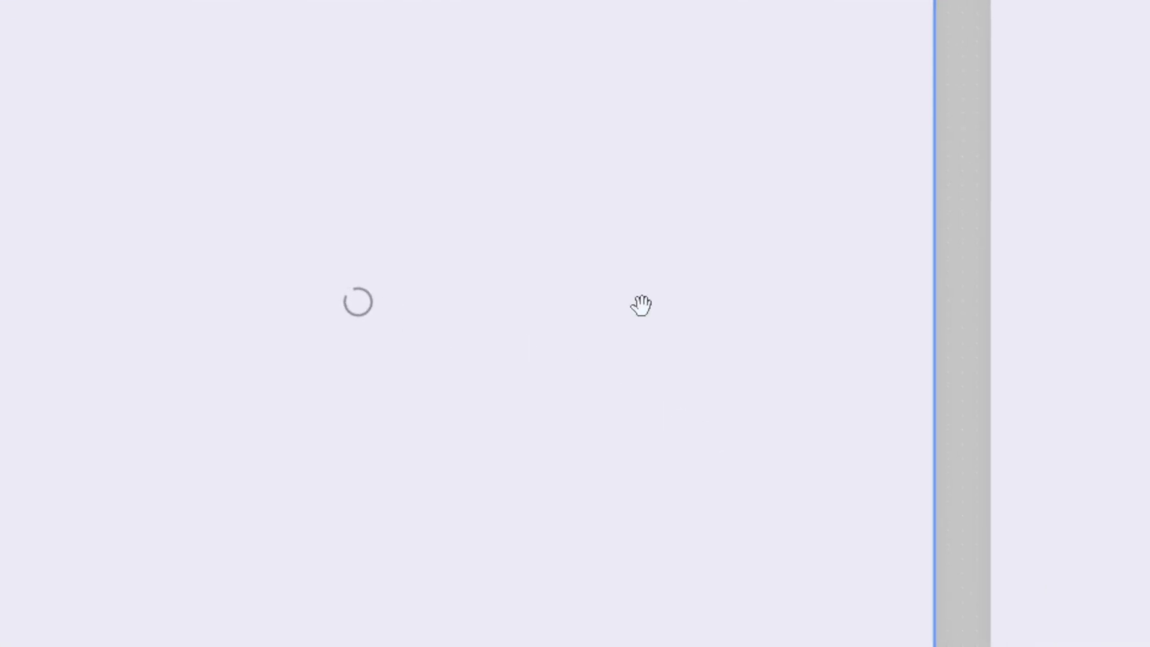
scroll(467, 321, down, 5)
scroll(233, 240, down, 5)
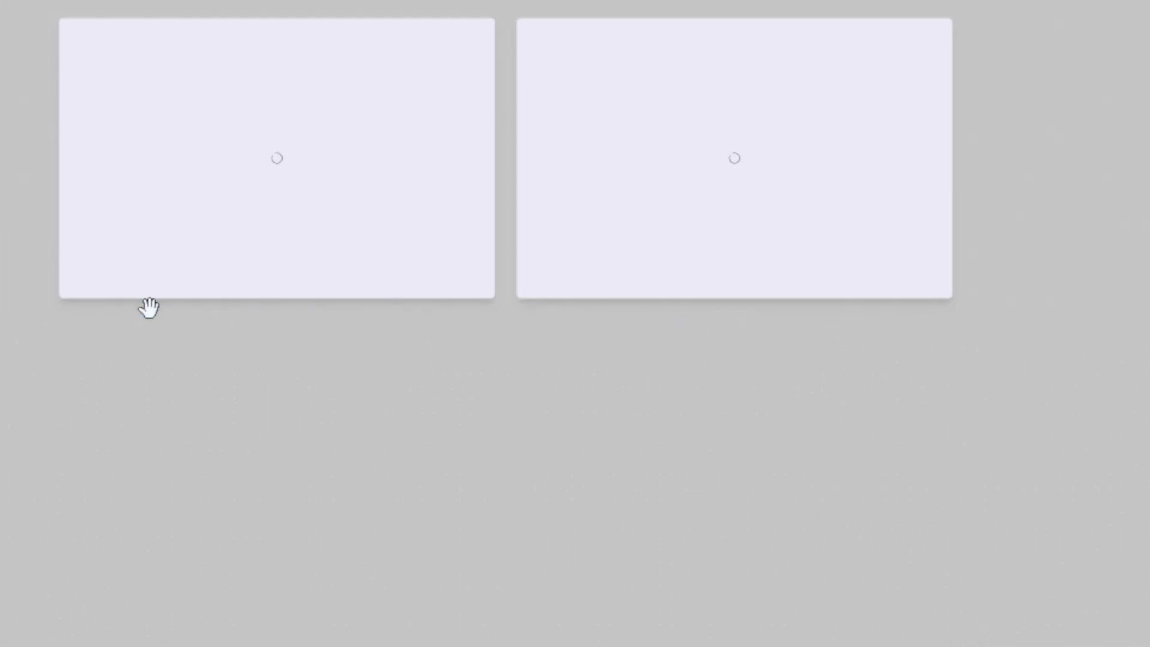
Step: Check the dark mode generation progress on the canvas and in the conversation
scroll(515, 110, up, 4)
scroll(574, 303, up, 5)
scroll(575, 314, up, 3)
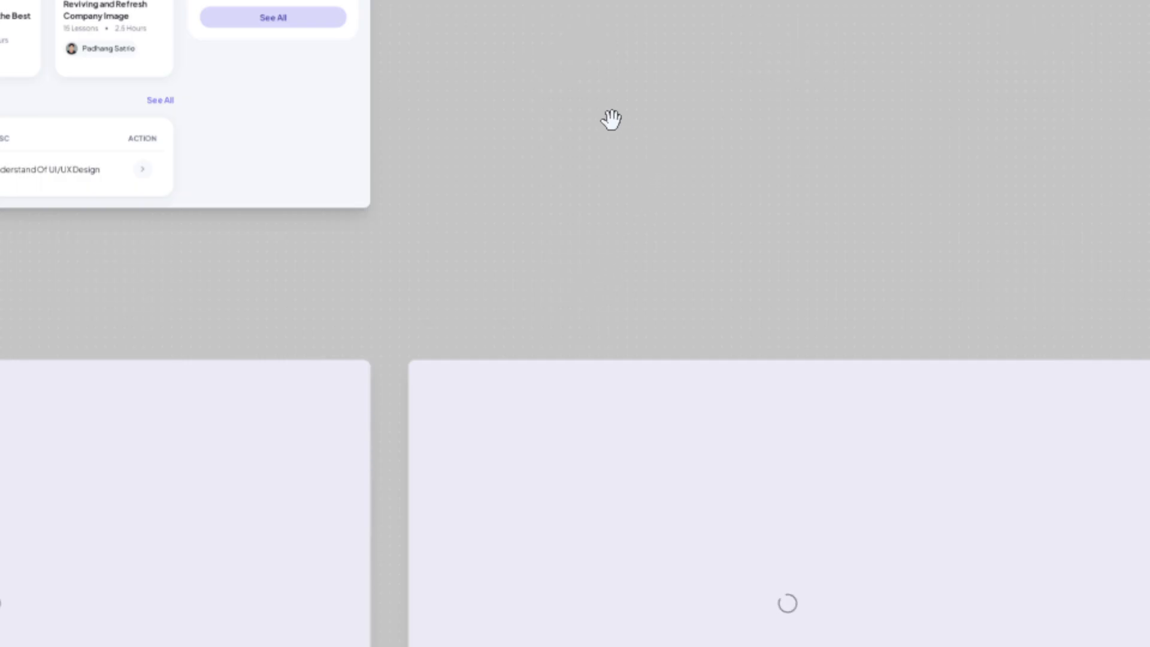
drag(536, 100, 550, 53)
drag(534, 162, 662, 542)
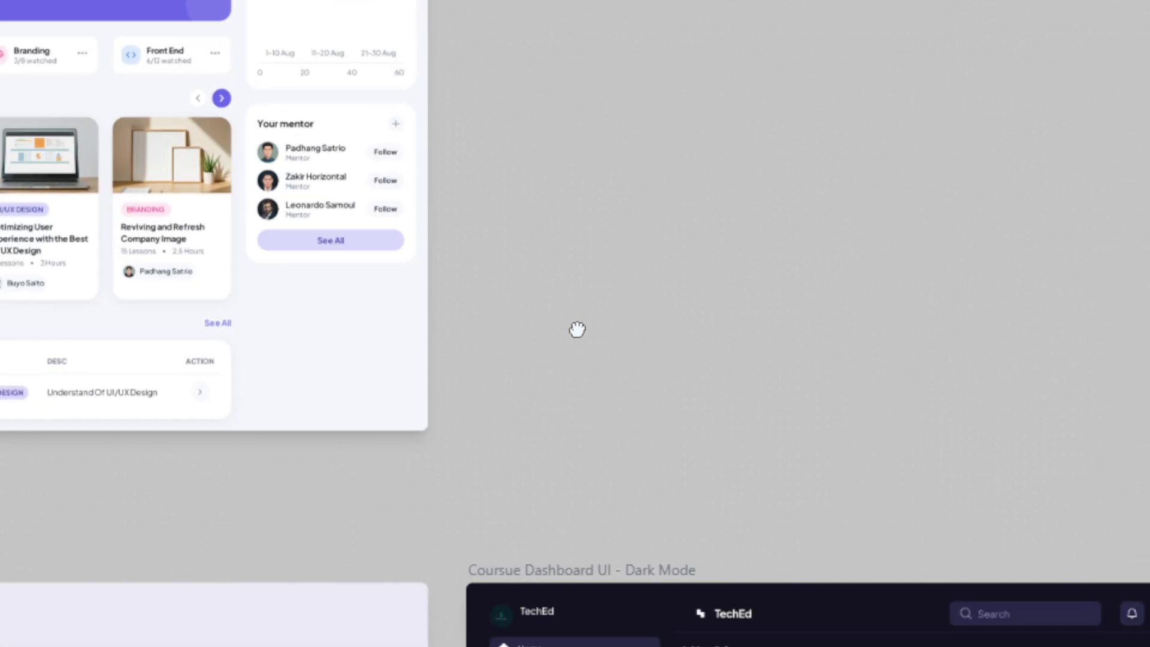
drag(577, 329, 575, 277)
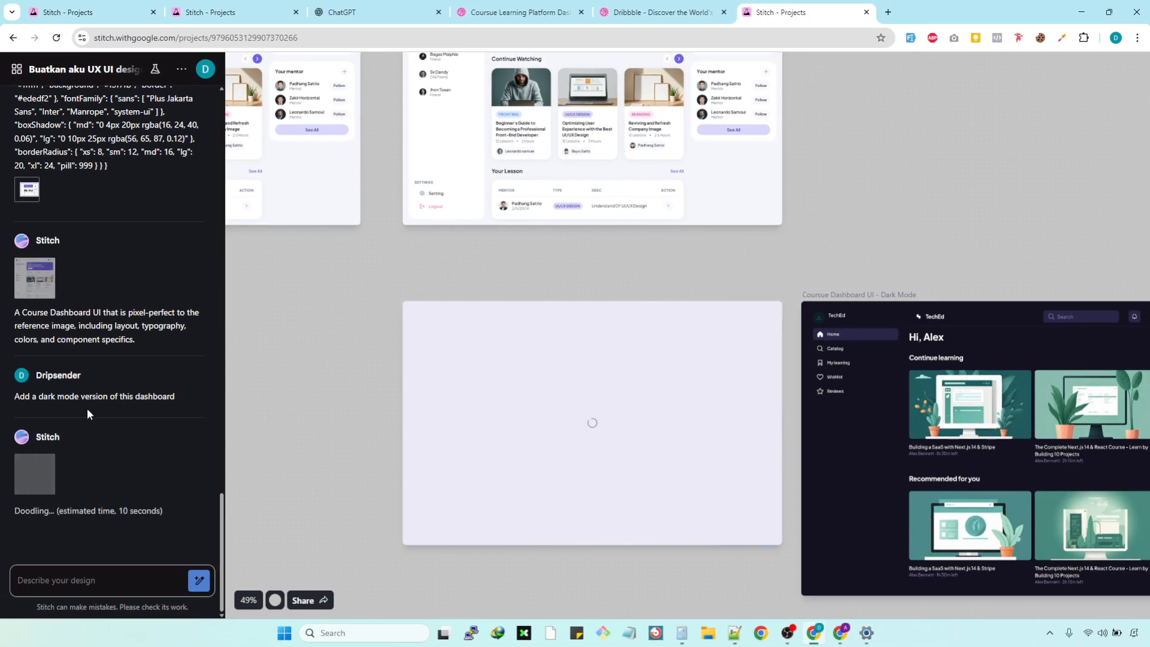
mouse_move(821, 397)
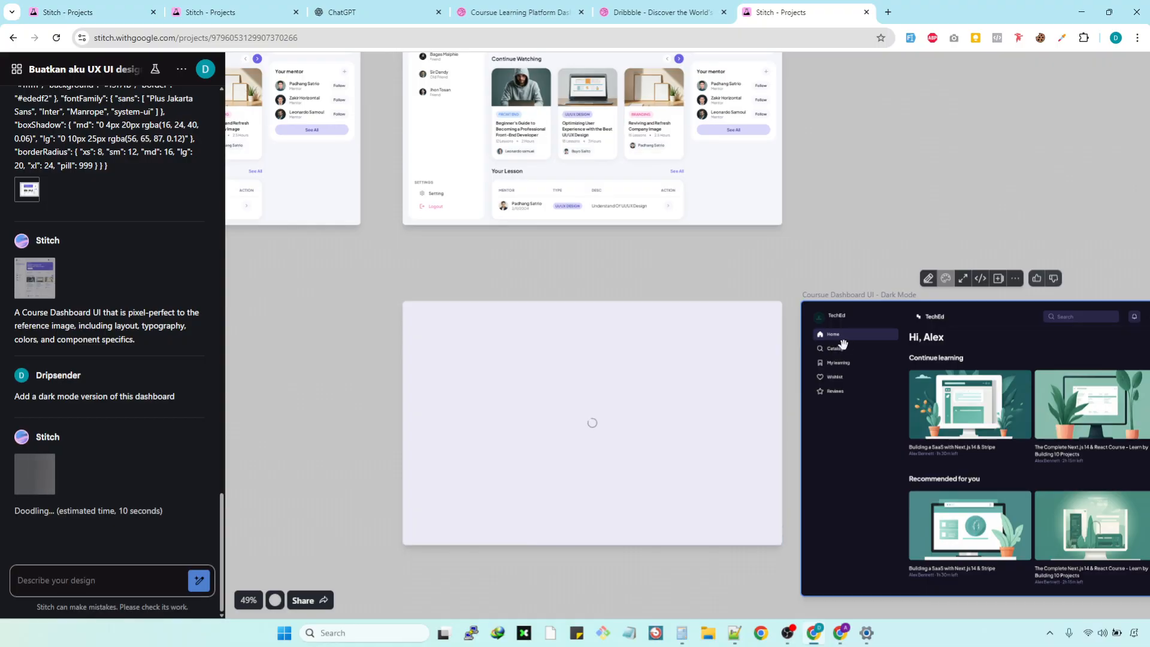
Step: Examine the light Coursue dashboard's sidebar, banner, and course cards up close and as a whole
drag(865, 183, 929, 461)
scroll(510, 264, up, 5)
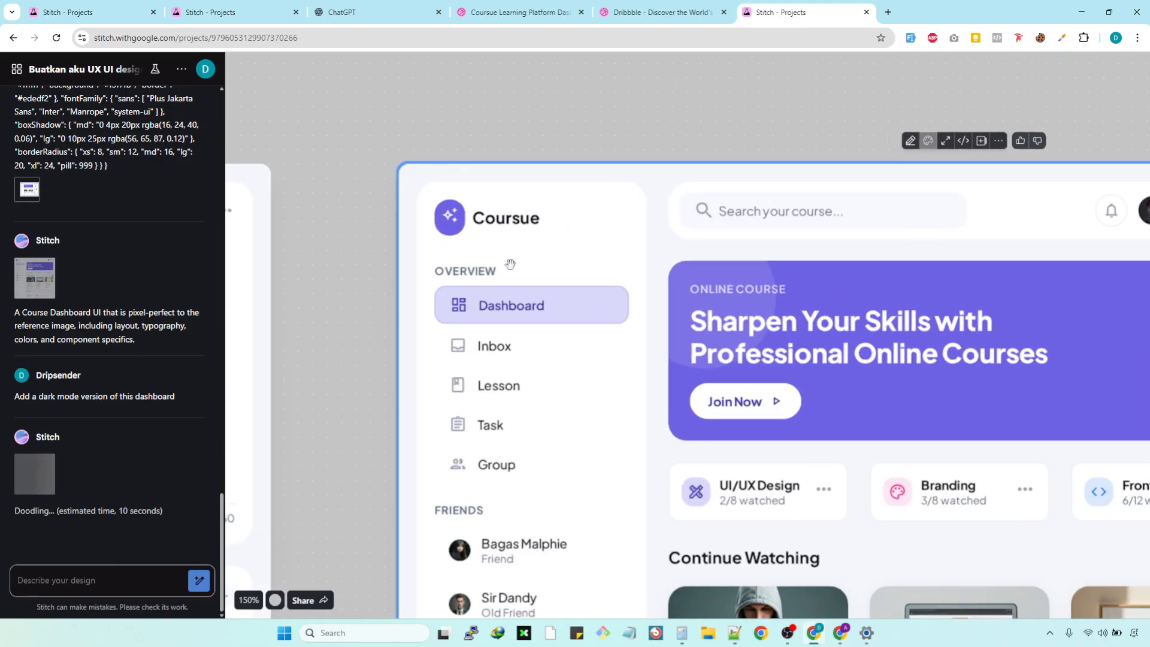
scroll(516, 267, down, 3)
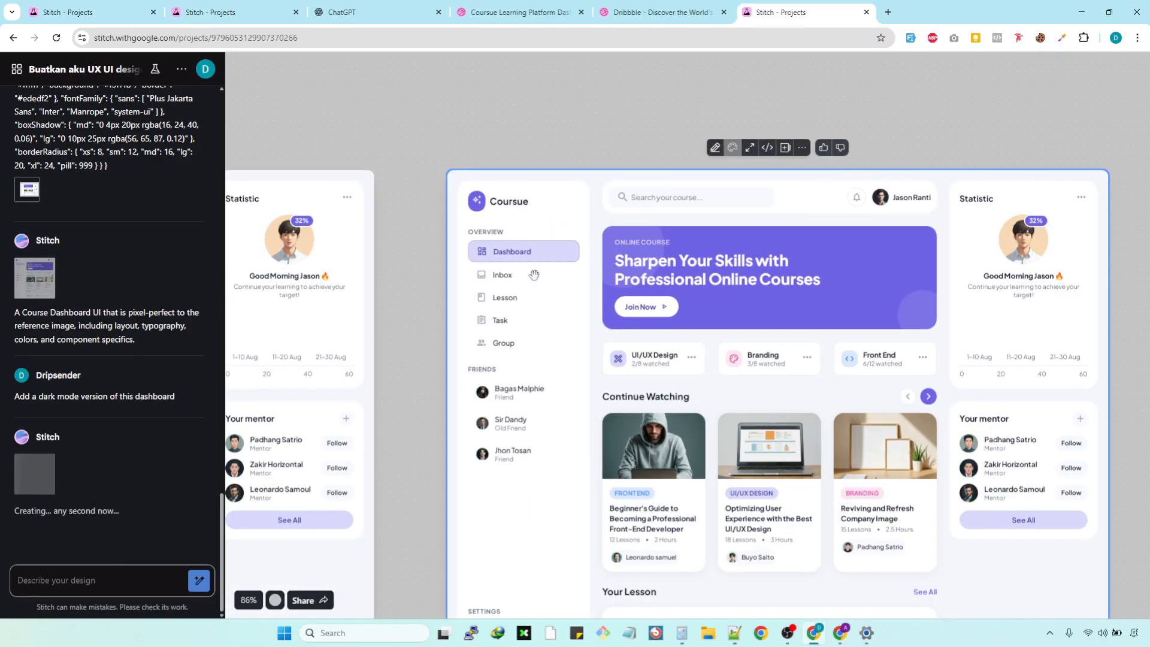
scroll(542, 267, up, 2)
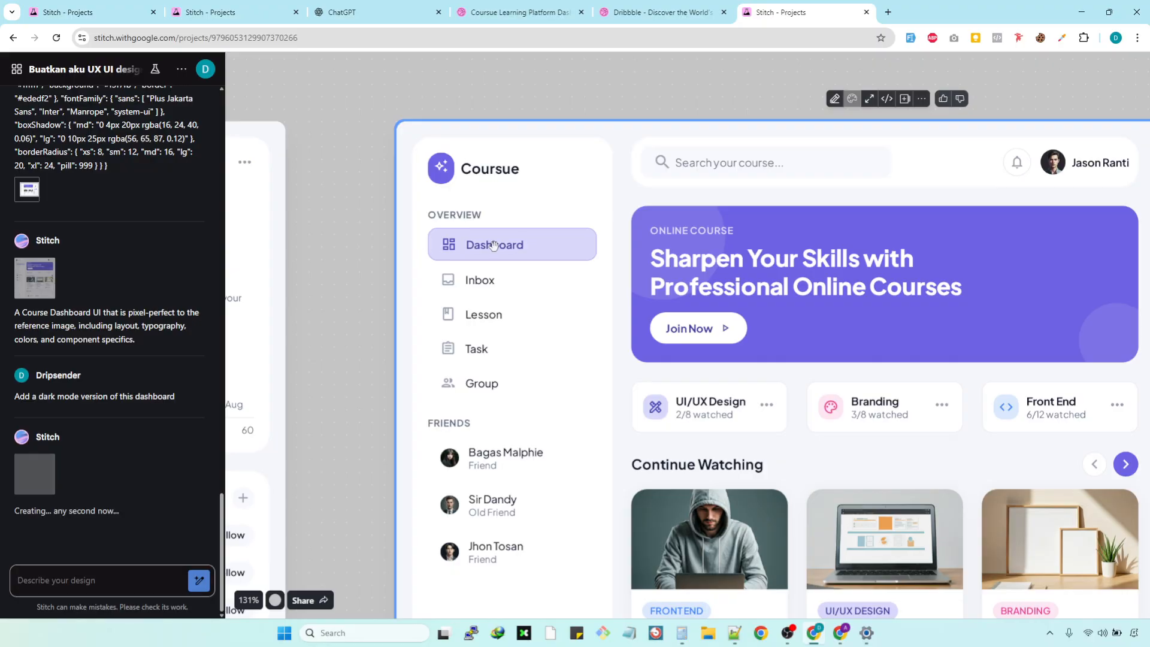
scroll(473, 193, down, 4)
scroll(480, 207, up, 3)
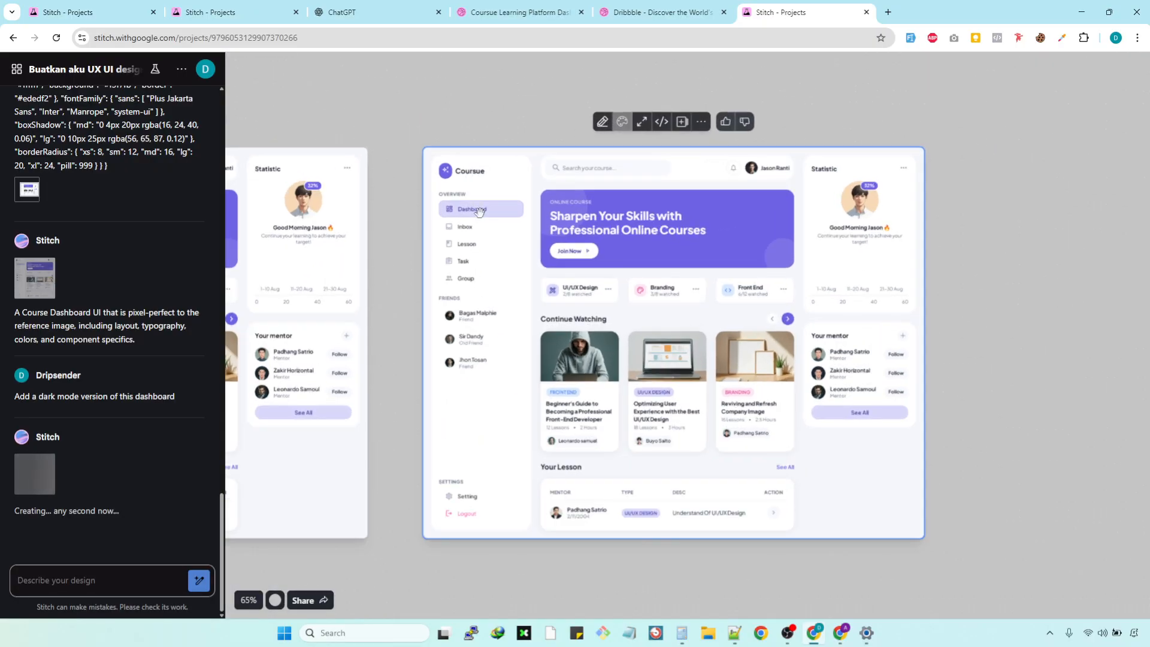
scroll(479, 211, up, 1)
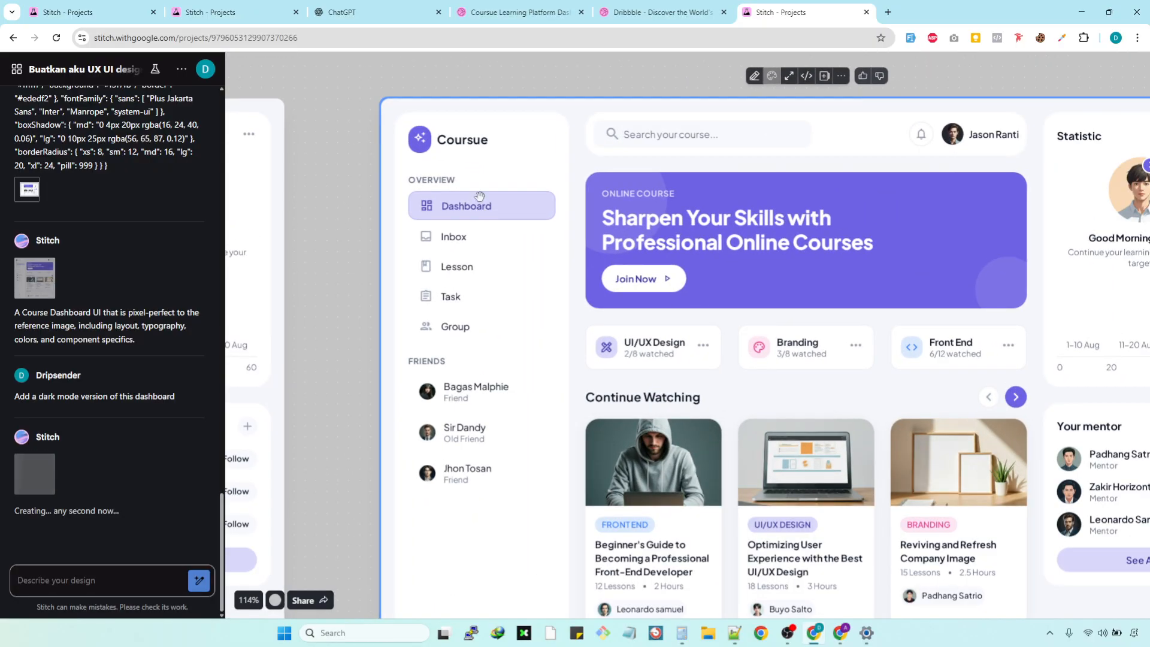
scroll(479, 196, down, 1)
Step: Compare the design with the original Coursue shot on Dribbble and return to the Stitch project
click(513, 12)
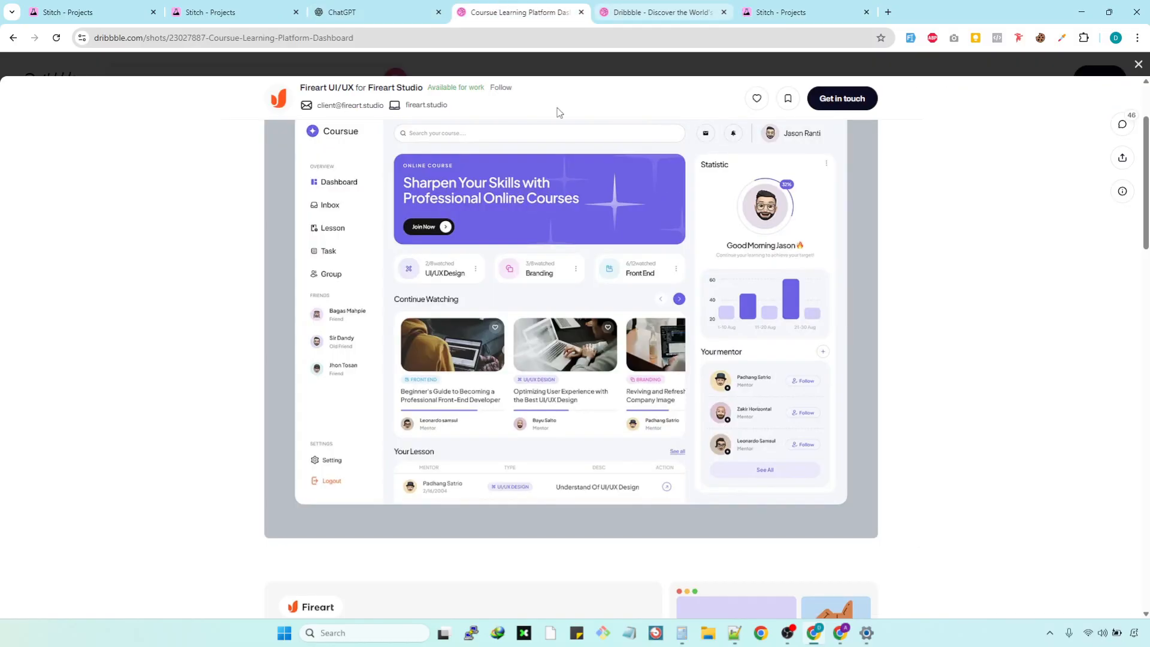
scroll(503, 295, up, 2)
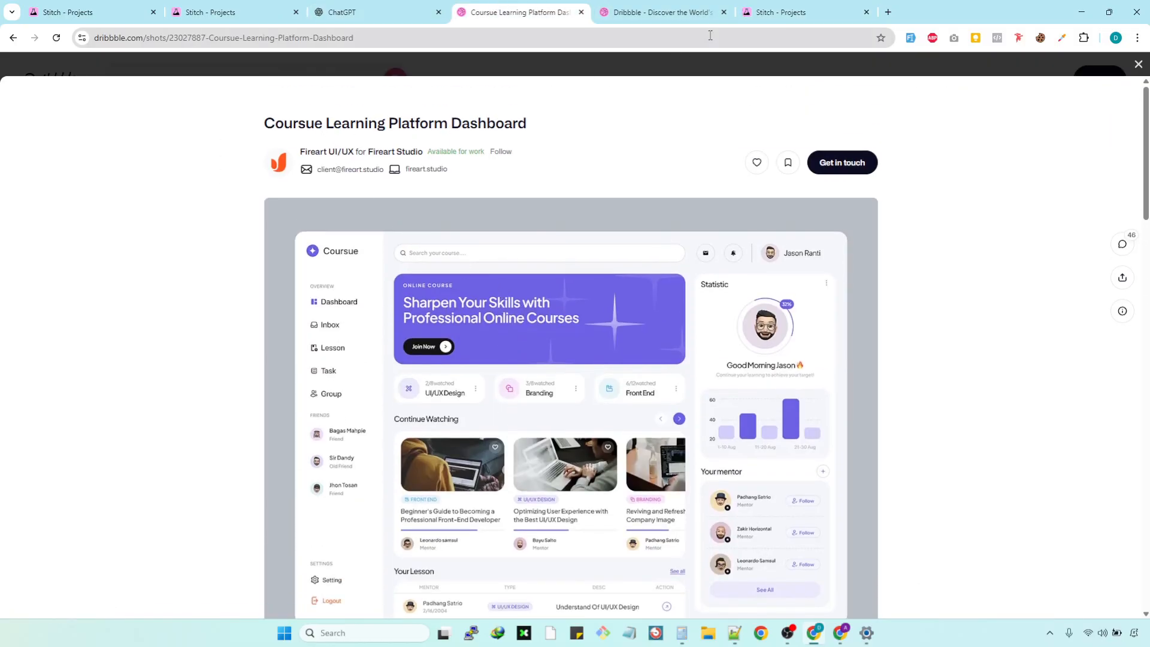
click(765, 7)
Step: Inspect the Coursue Dashboard UI - Dark Mode screen's sidebar and course sections while the second dark version is generating
scroll(681, 508, down, 5)
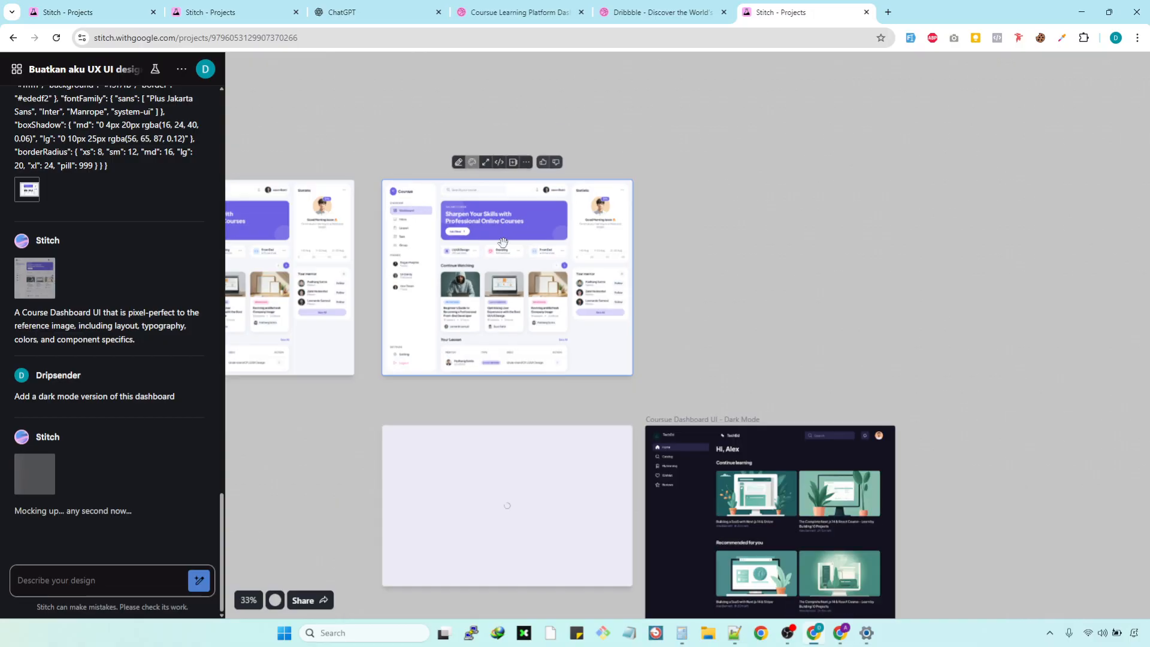
scroll(681, 508, up, 5)
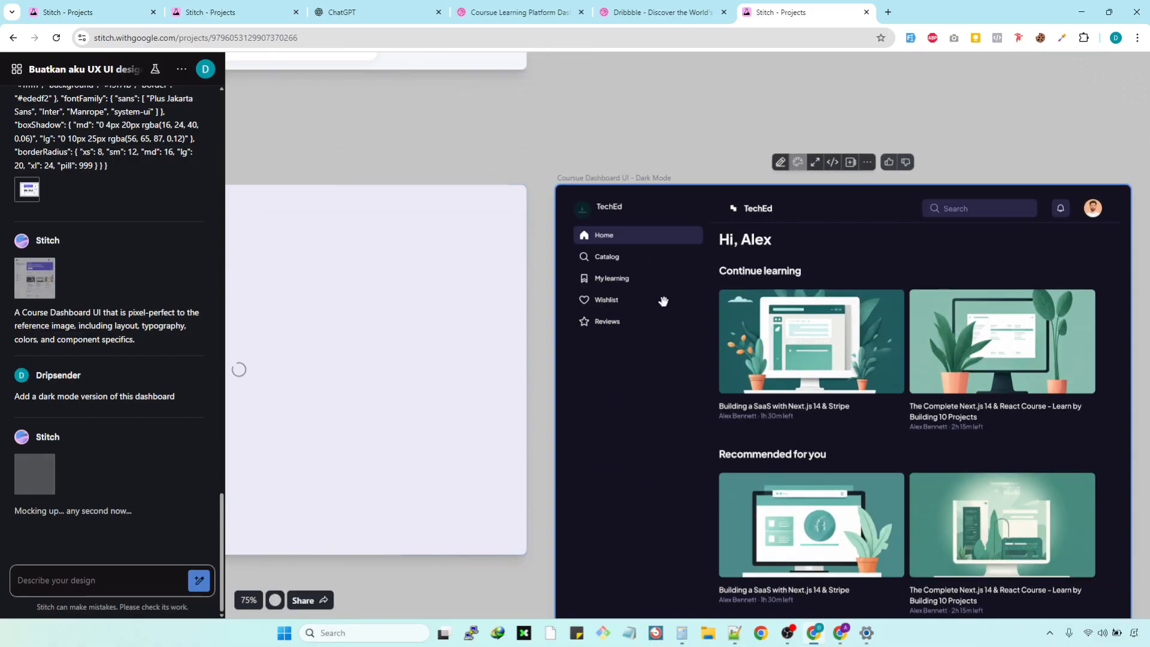
scroll(663, 300, down, 1)
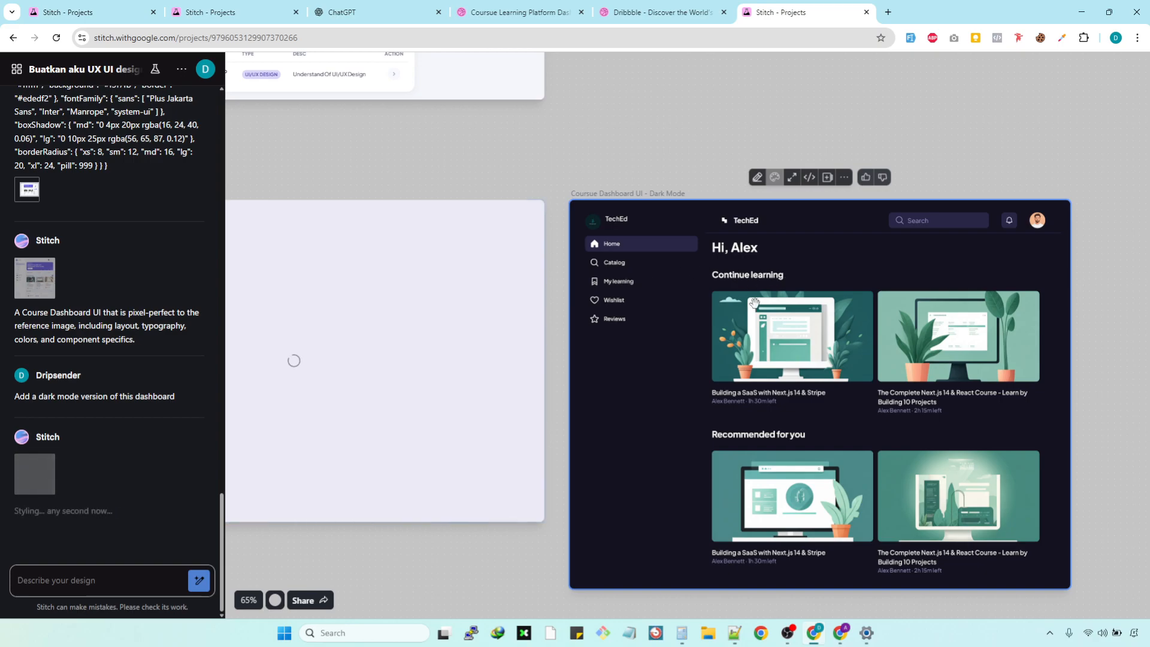
scroll(854, 273, down, 2)
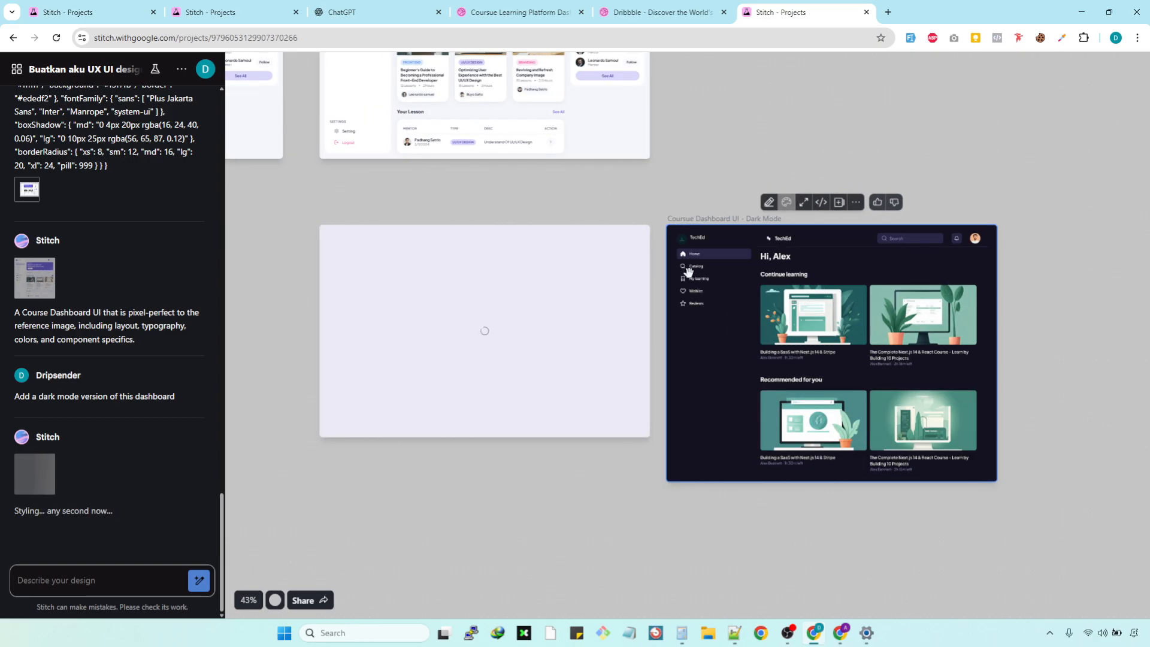
scroll(707, 278, down, 1)
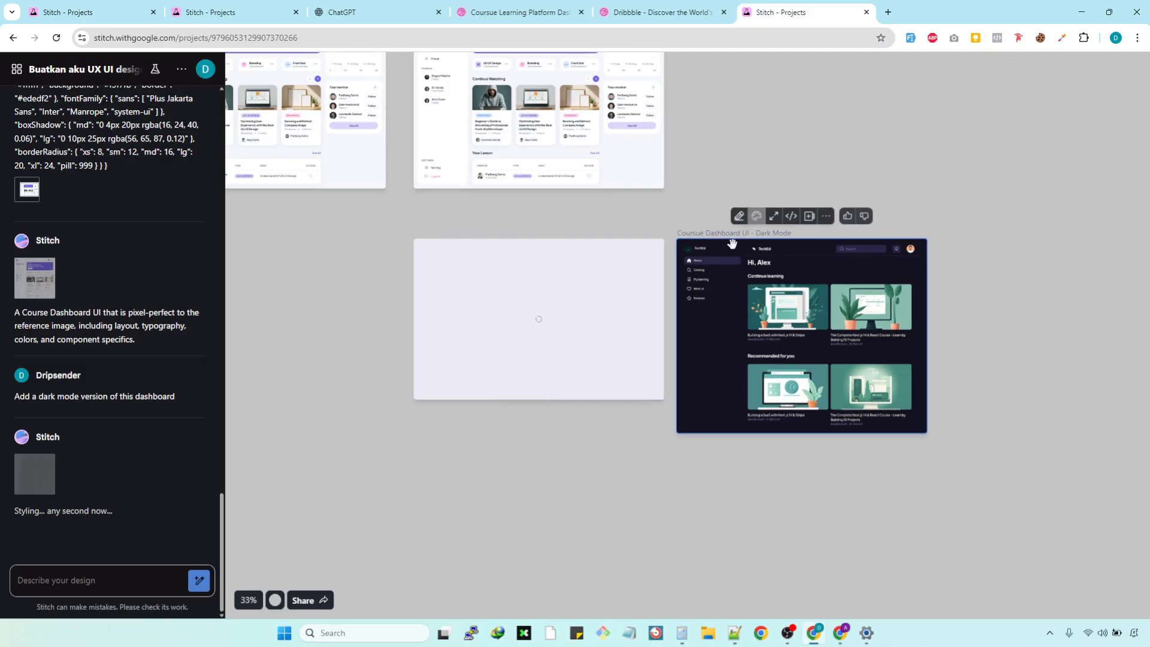
Step: Compare the two generated dark mode screens with the light Coursue dashboard on the canvas
scroll(524, 142, up, 1)
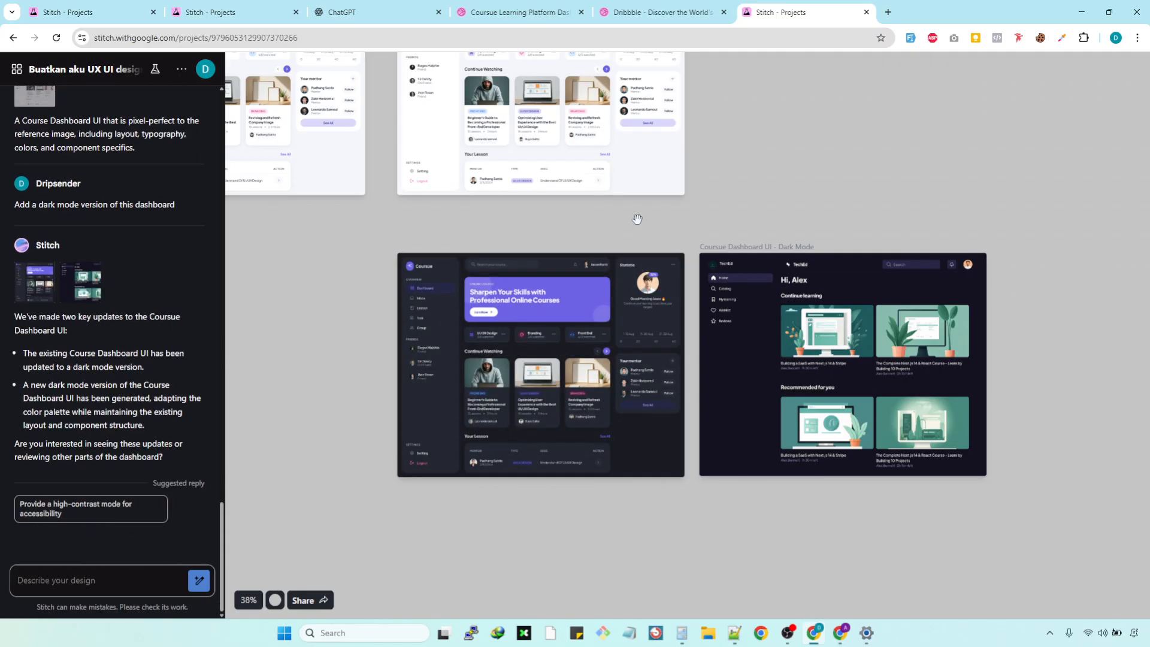
scroll(688, 240, up, 3)
drag(731, 251, 759, 170)
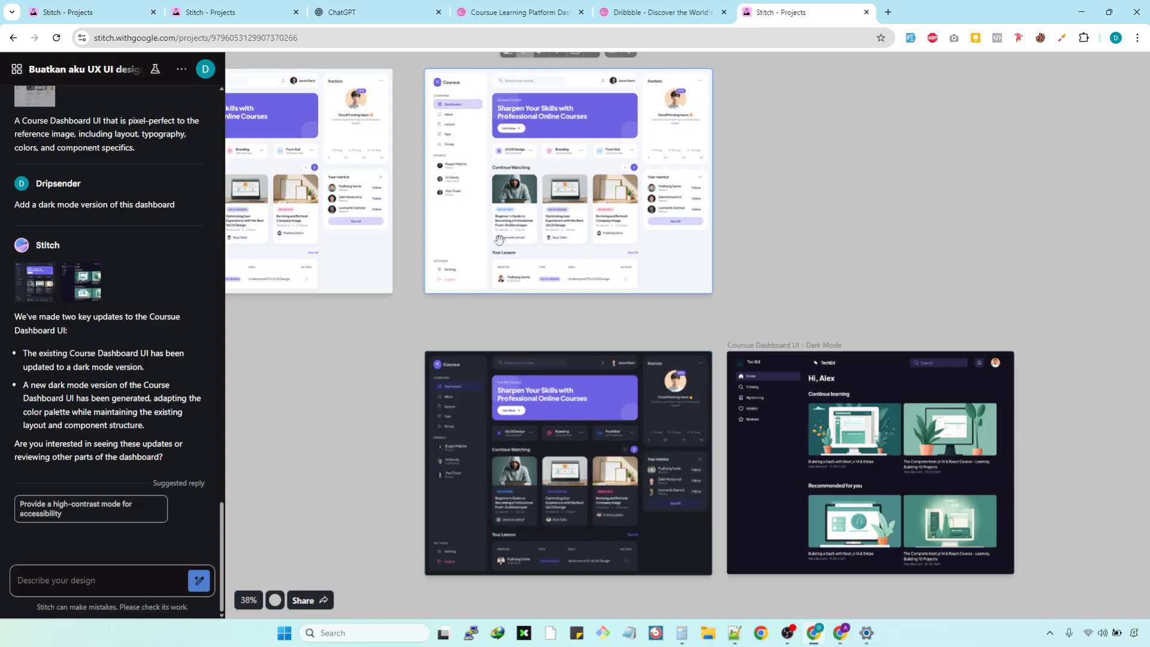
Step: Examine the light Coursue dashboard and its matching dark version up close and together on the canvas
scroll(495, 229, up, 3)
scroll(495, 230, up, 1)
drag(918, 216, 960, 373)
click(881, 352)
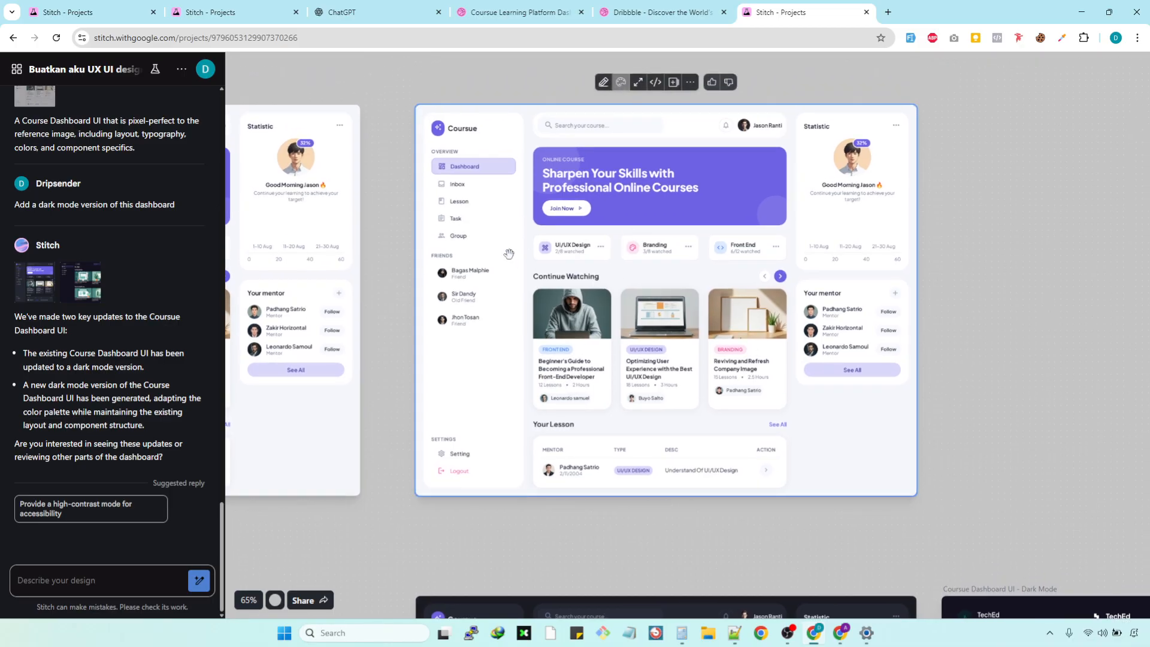
scroll(550, 271, down, 9)
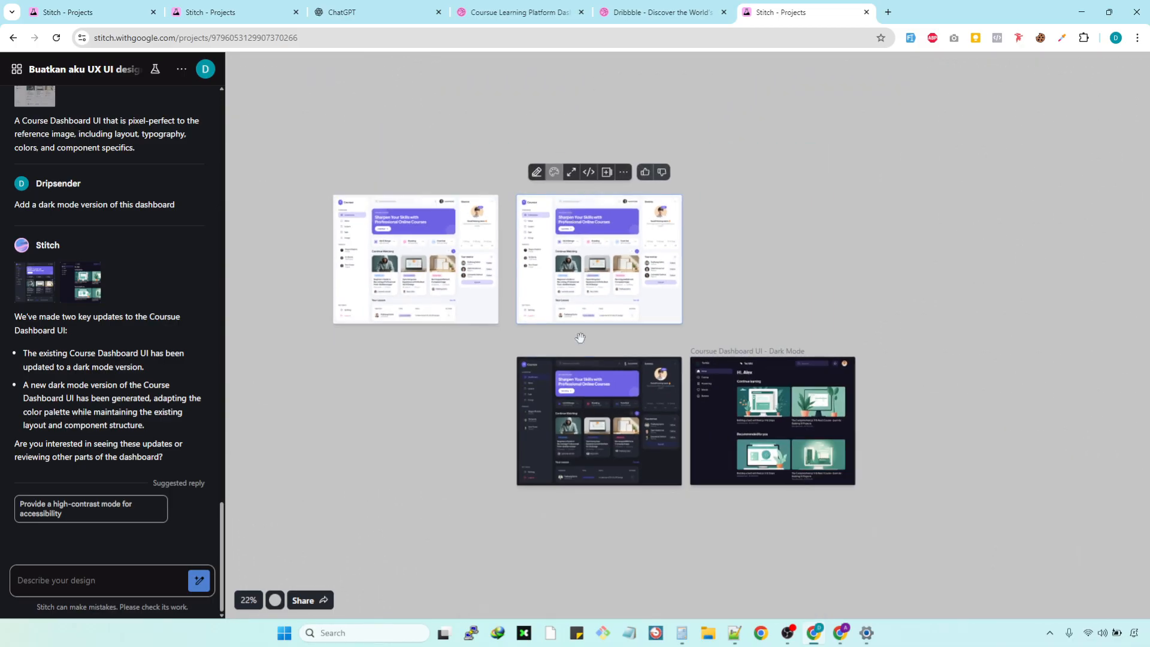
scroll(570, 439, up, 5)
click(570, 439)
scroll(570, 440, up, 2)
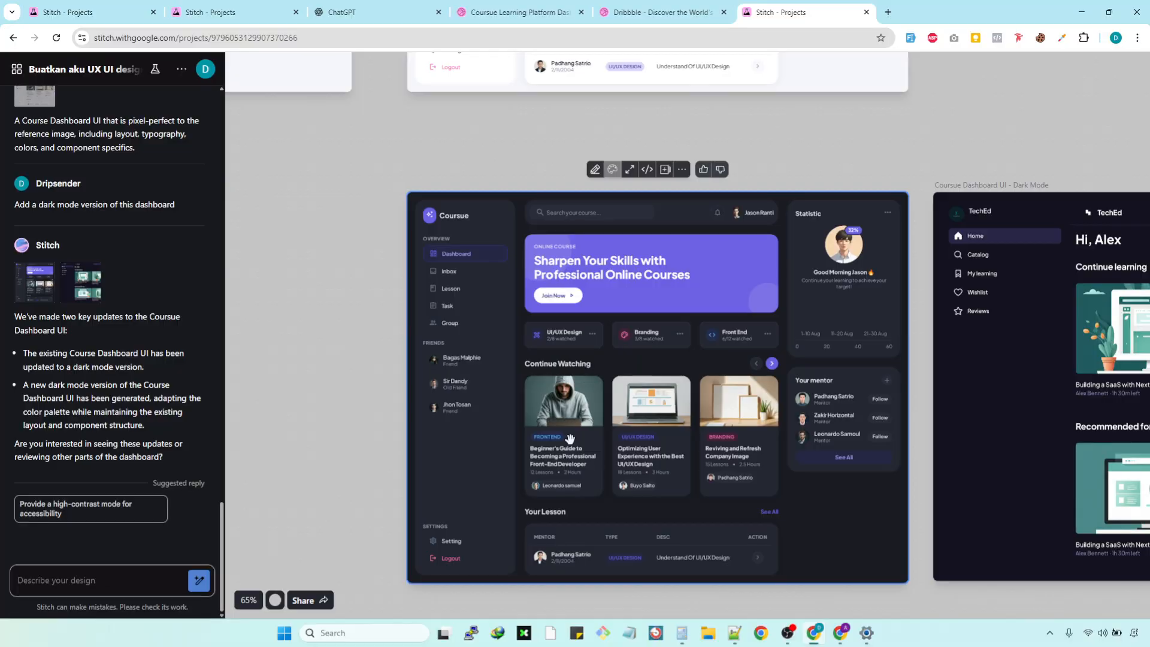
scroll(570, 439, down, 2)
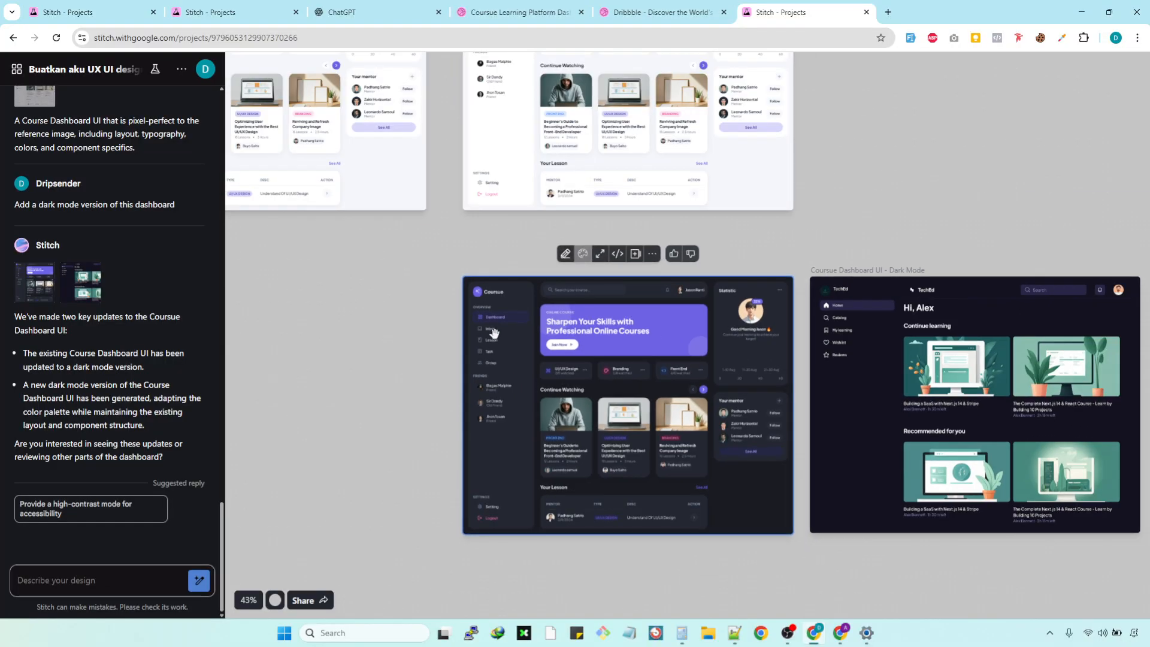
scroll(480, 354, up, 3)
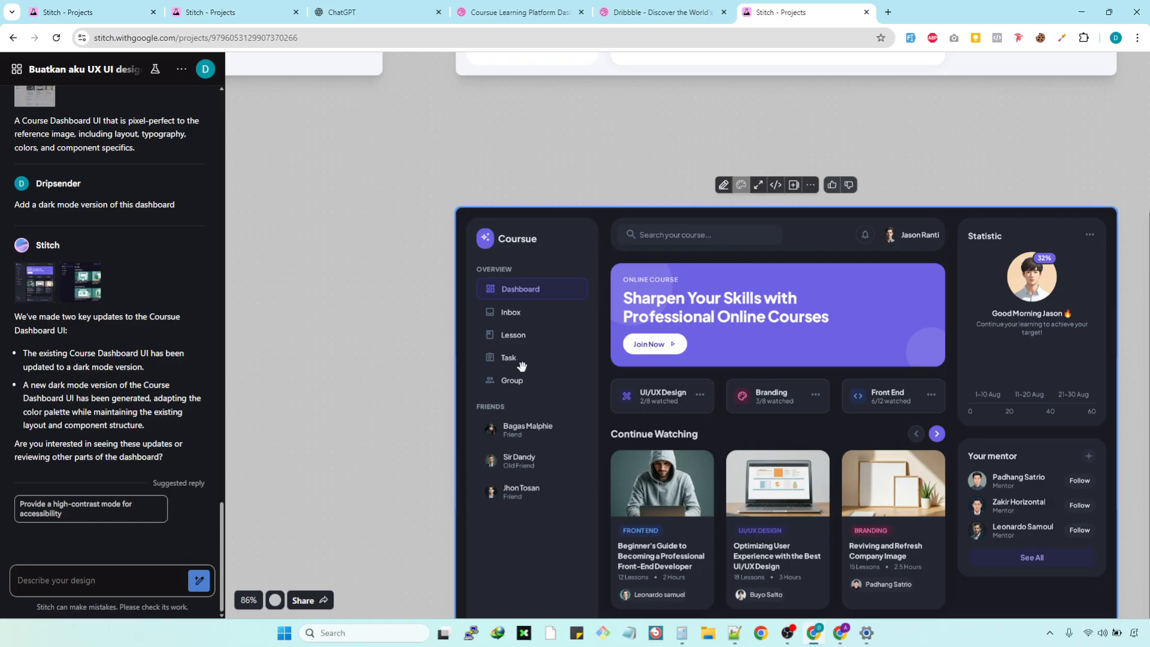
scroll(521, 367, down, 3)
scroll(506, 324, down, 4)
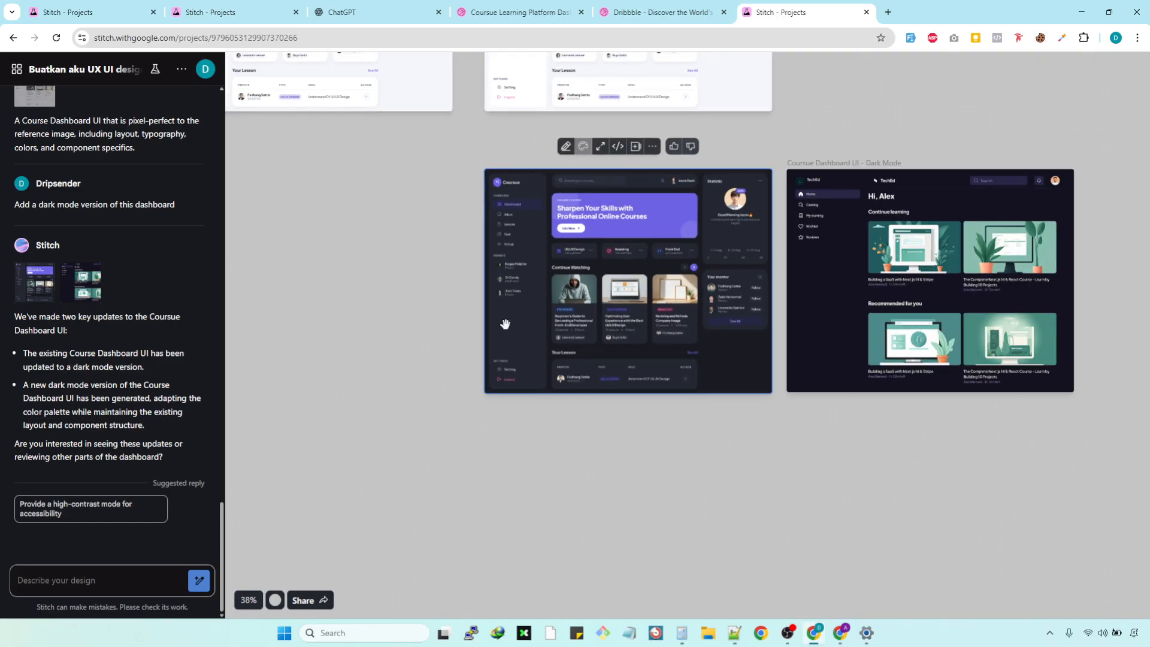
scroll(505, 324, down, 1)
click(414, 310)
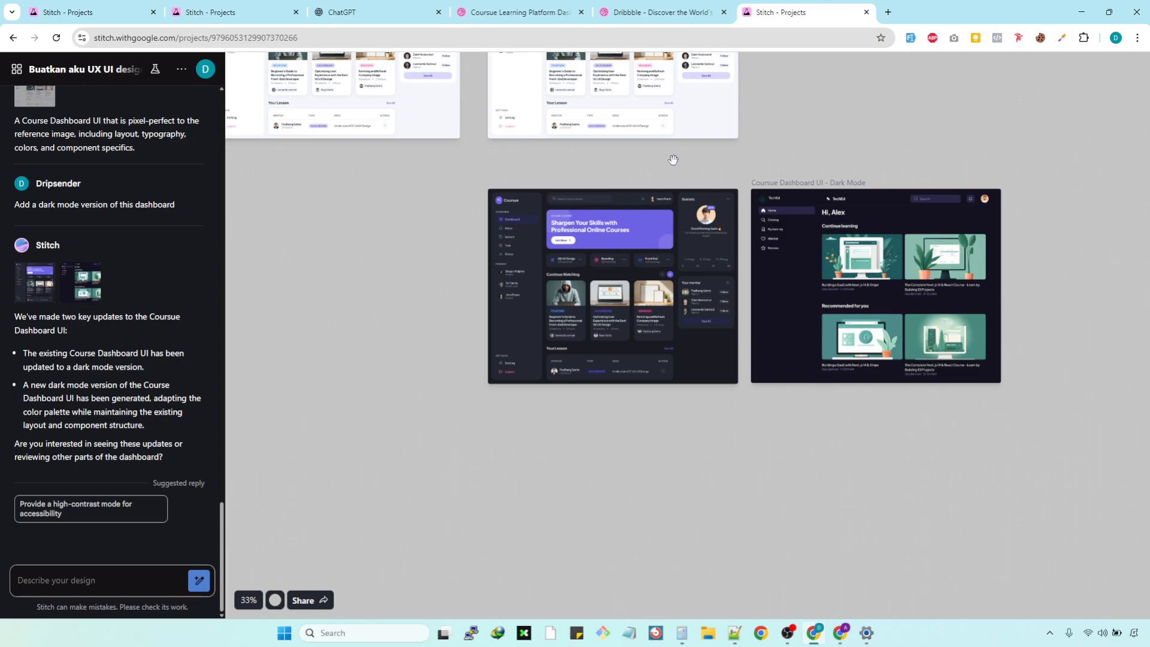
Step: Compare the dark Coursue dashboard's sidebar, banner and cards with the TechEd-style dark mode screen beside it
scroll(664, 160, up, 2)
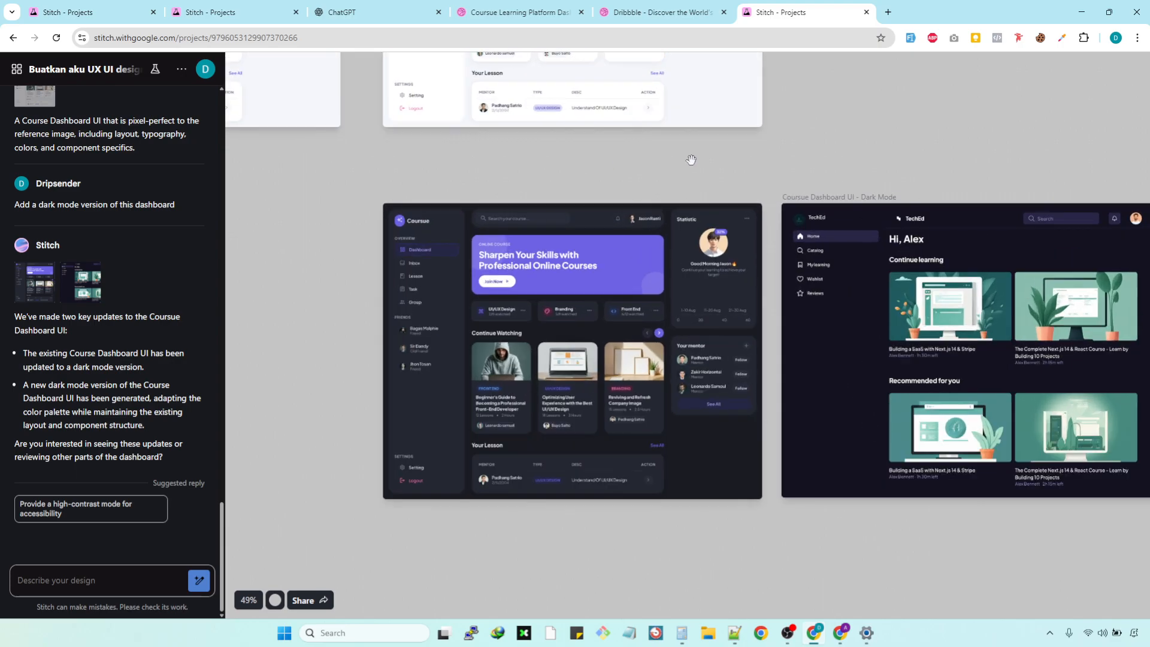
click(695, 233)
scroll(692, 288, down, 3)
click(802, 287)
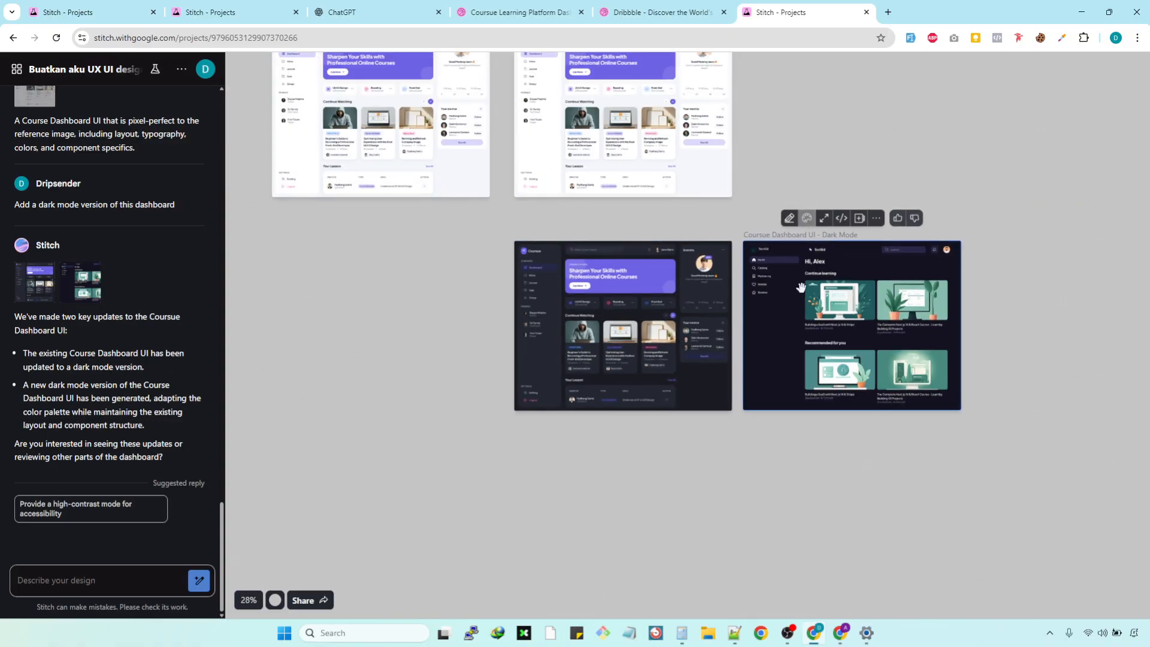
click(713, 281)
scroll(561, 259, up, 2)
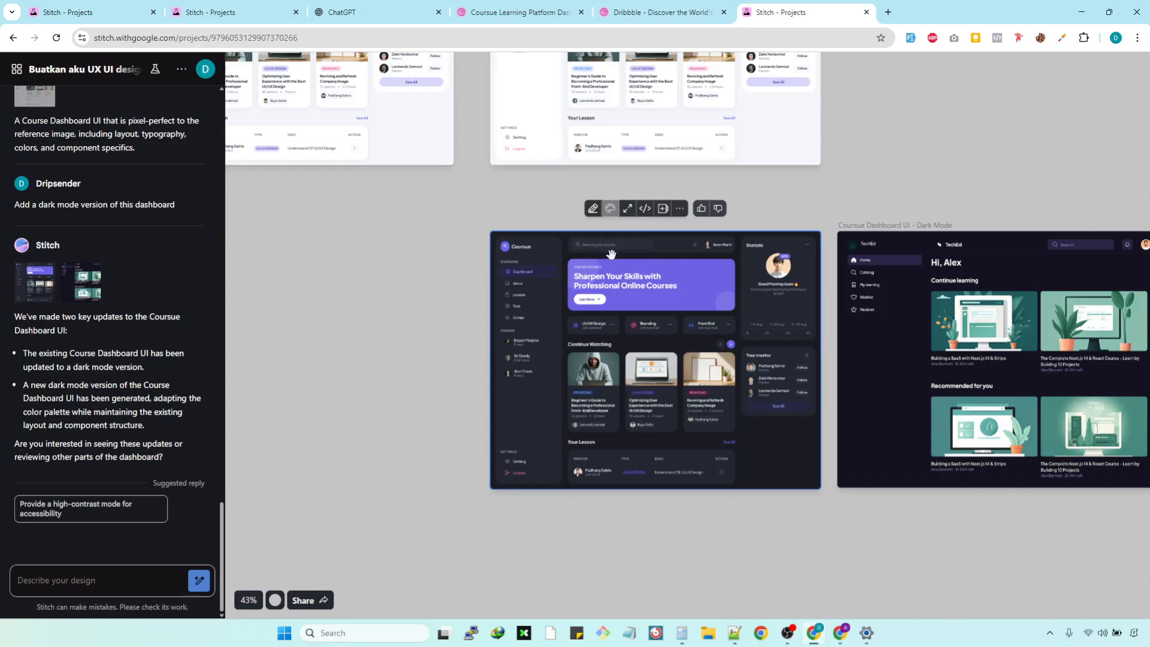
click(873, 256)
drag(873, 257, 866, 260)
scroll(866, 258, up, 5)
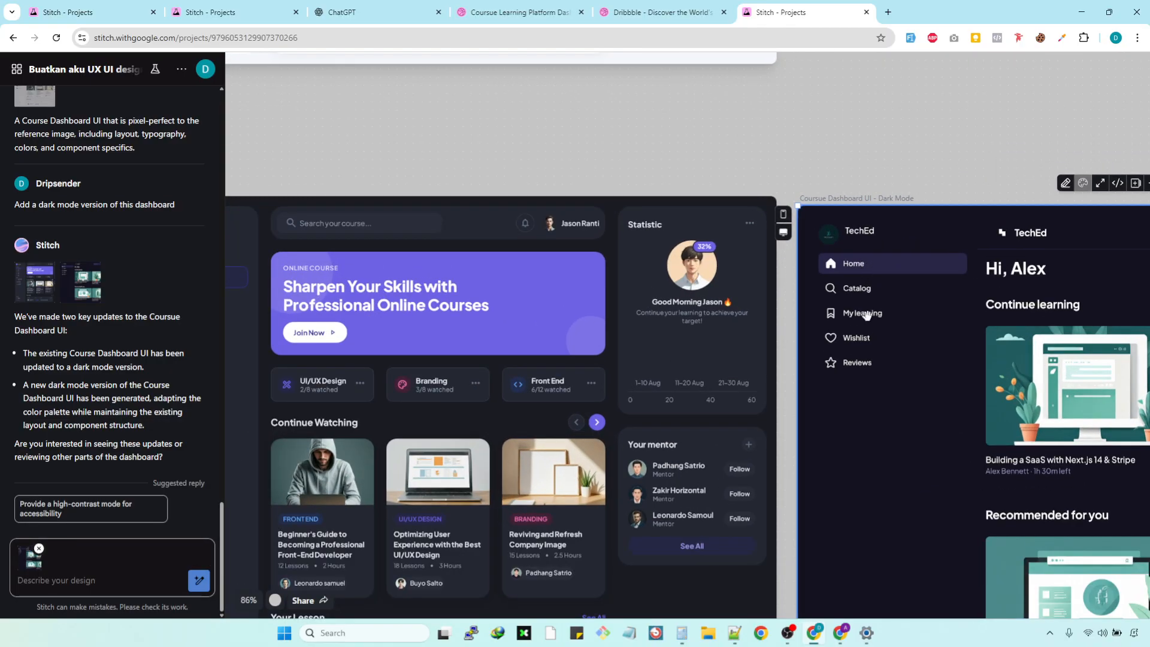
scroll(863, 313, down, 4)
scroll(723, 241, down, 4)
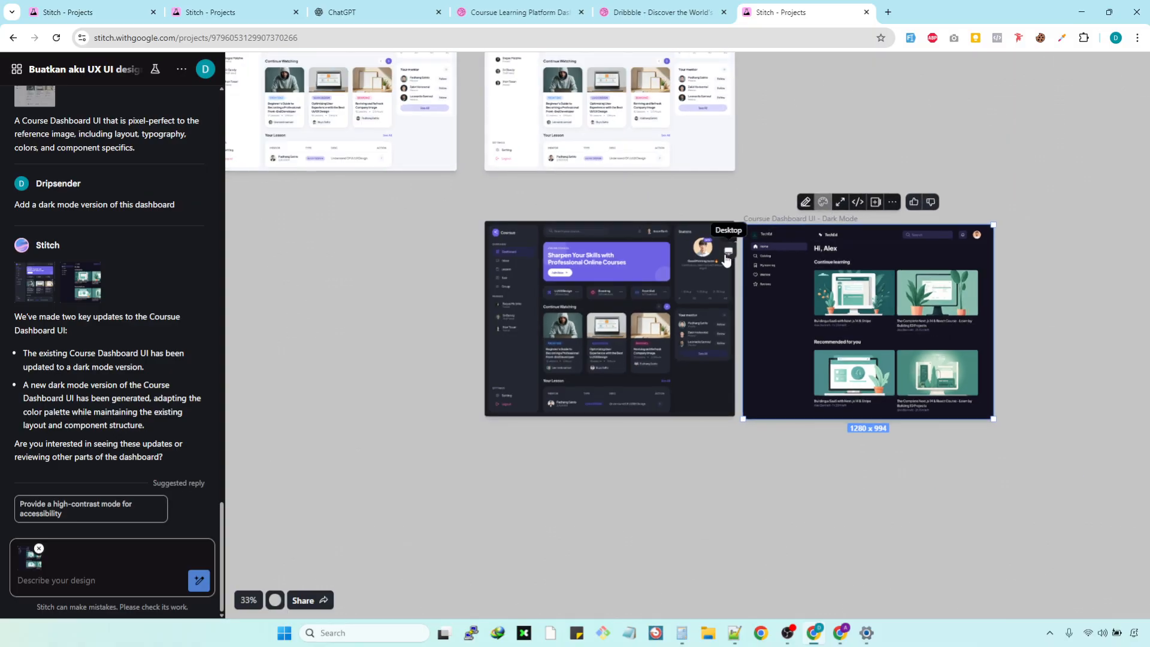
click(367, 477)
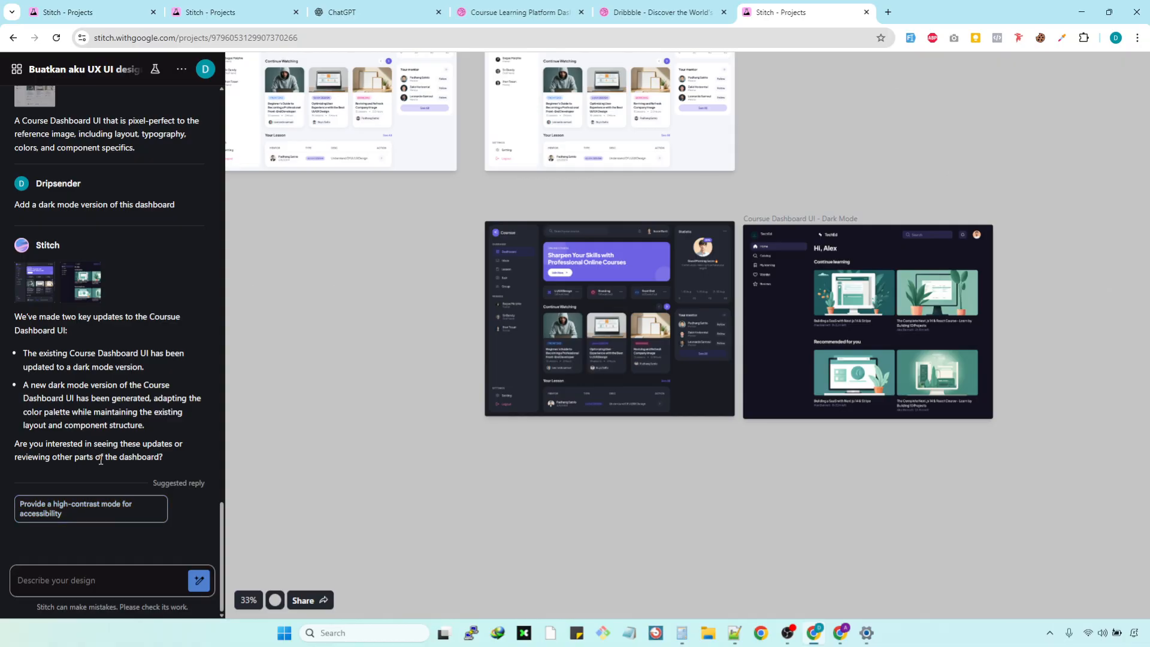
Step: Send the follow-up prompt "tidak ini sudah bagus, tolong buatkan halaman beirkutnya sesuai dengan desain yang sudah kamu buat"
scroll(599, 153, up, 4)
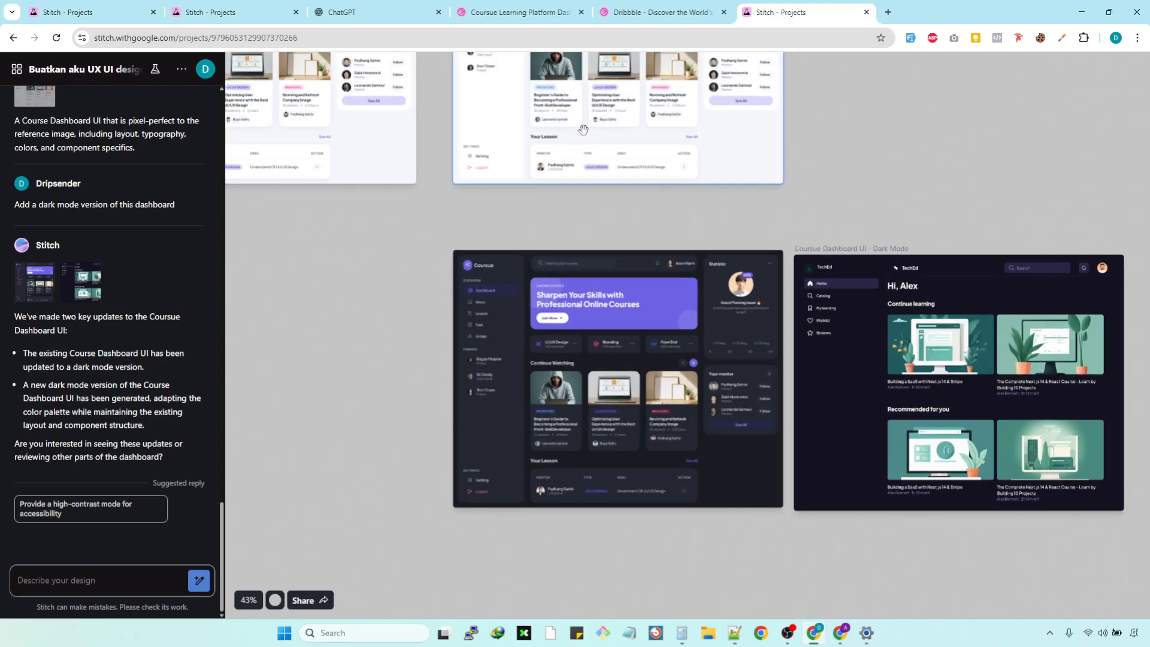
scroll(609, 169, up, 4)
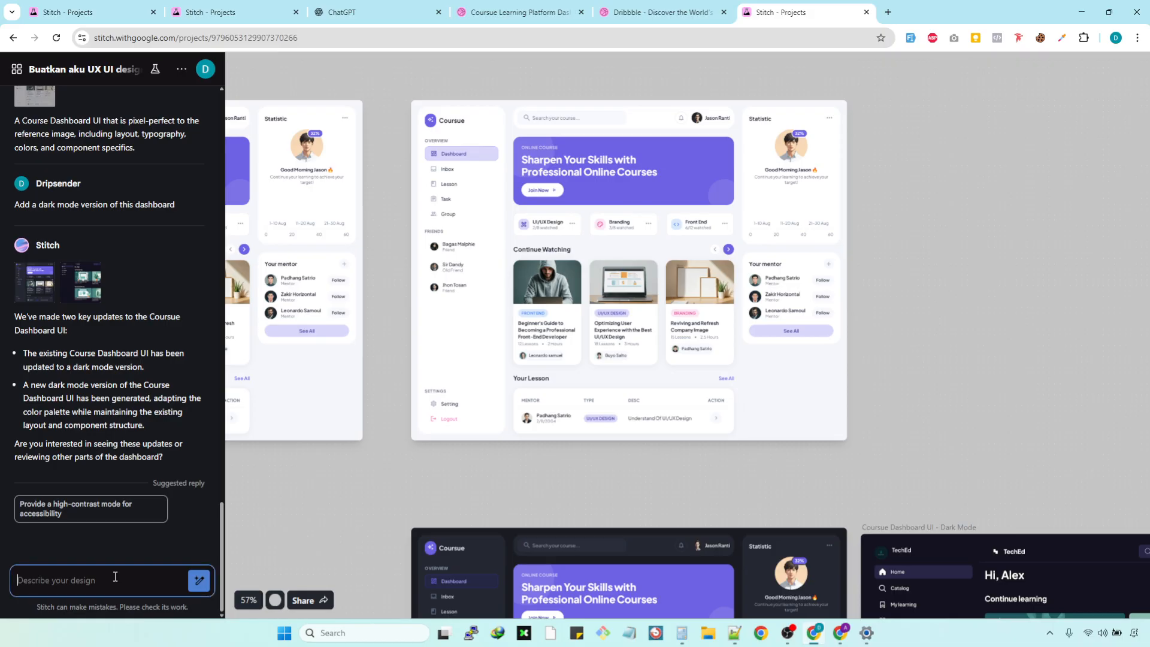
text(tid)
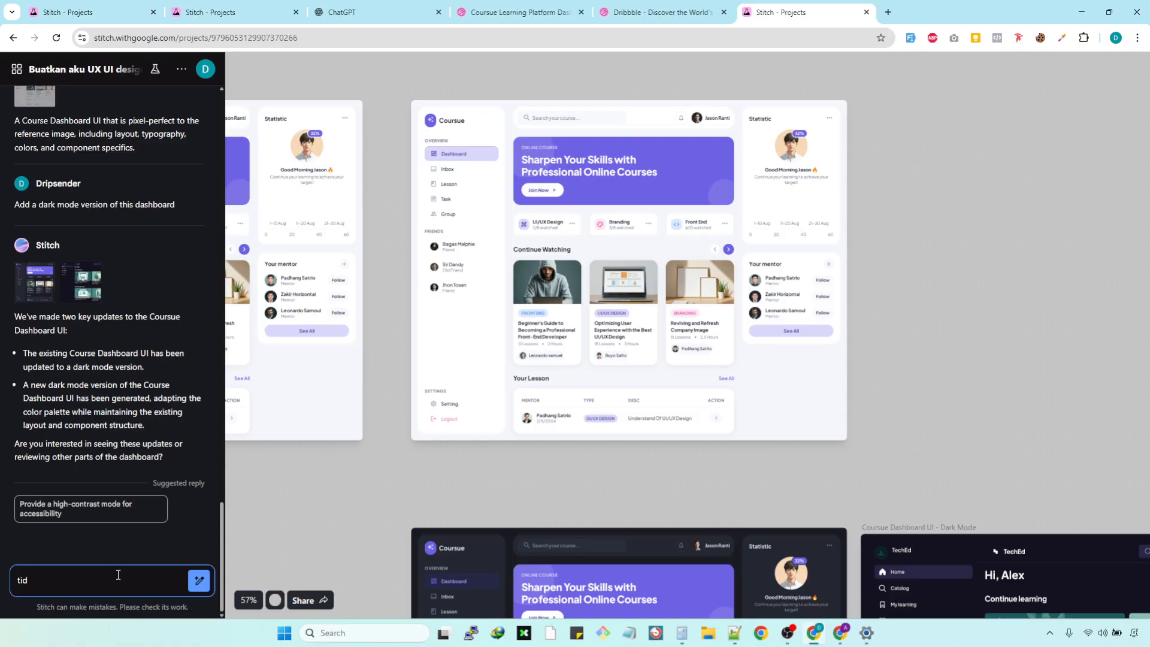
text(Z)
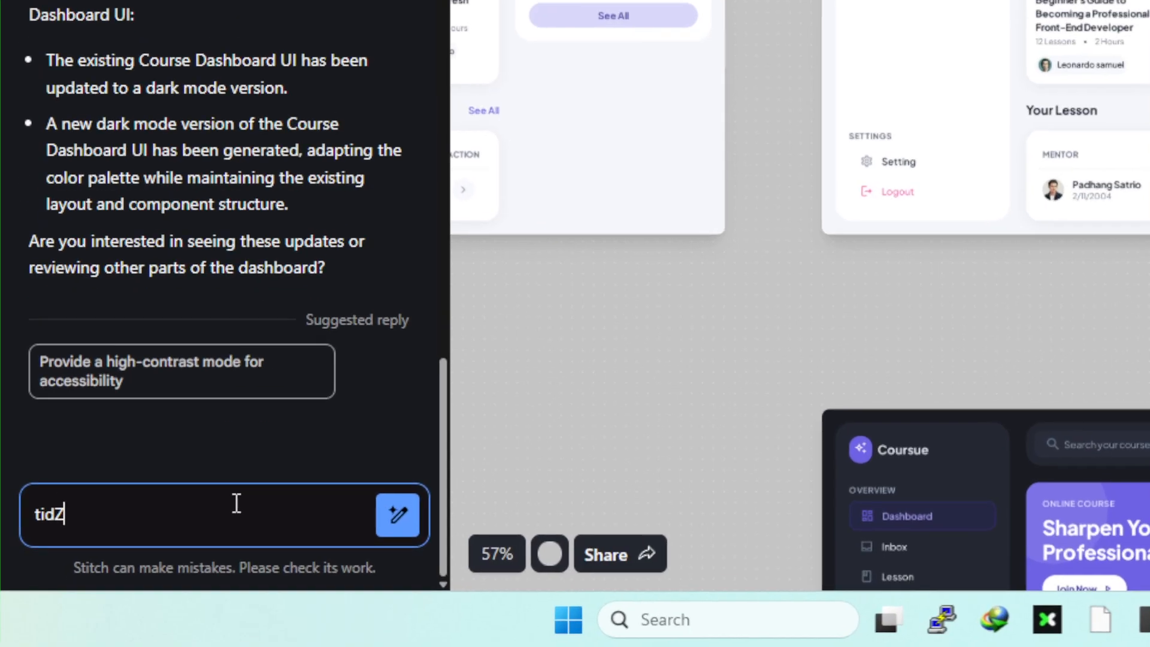
key(BackSpace)
text(adk ini)
key(ctrl+a)
text(tidak ini sudah bag)
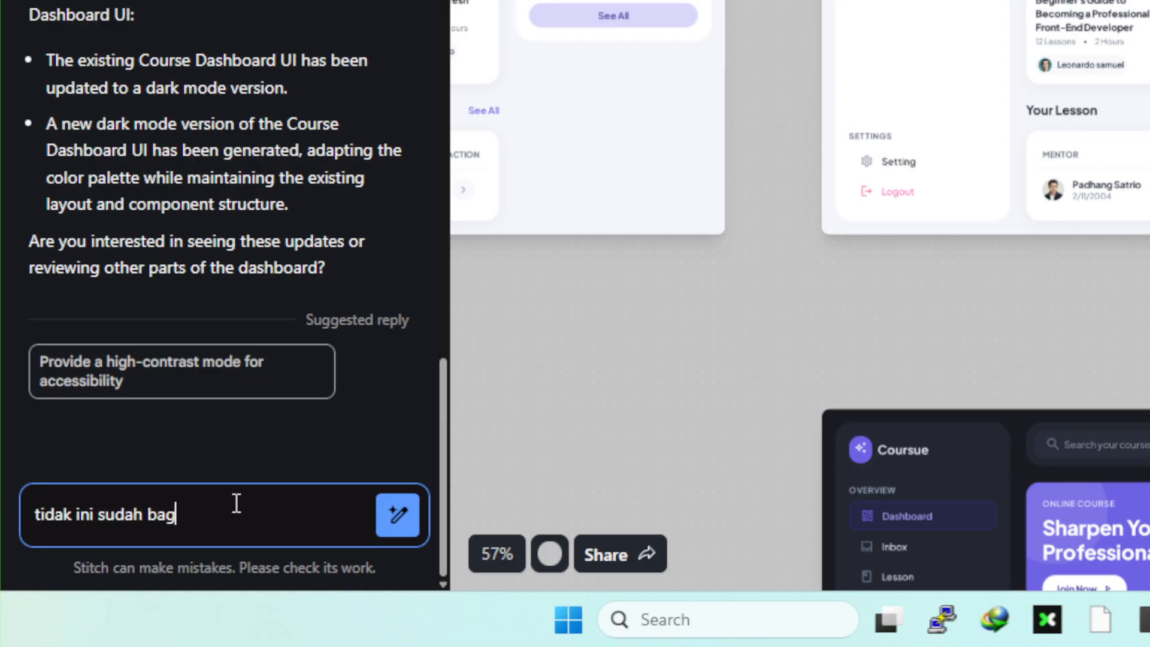
text(us, tolong buatkan ha)
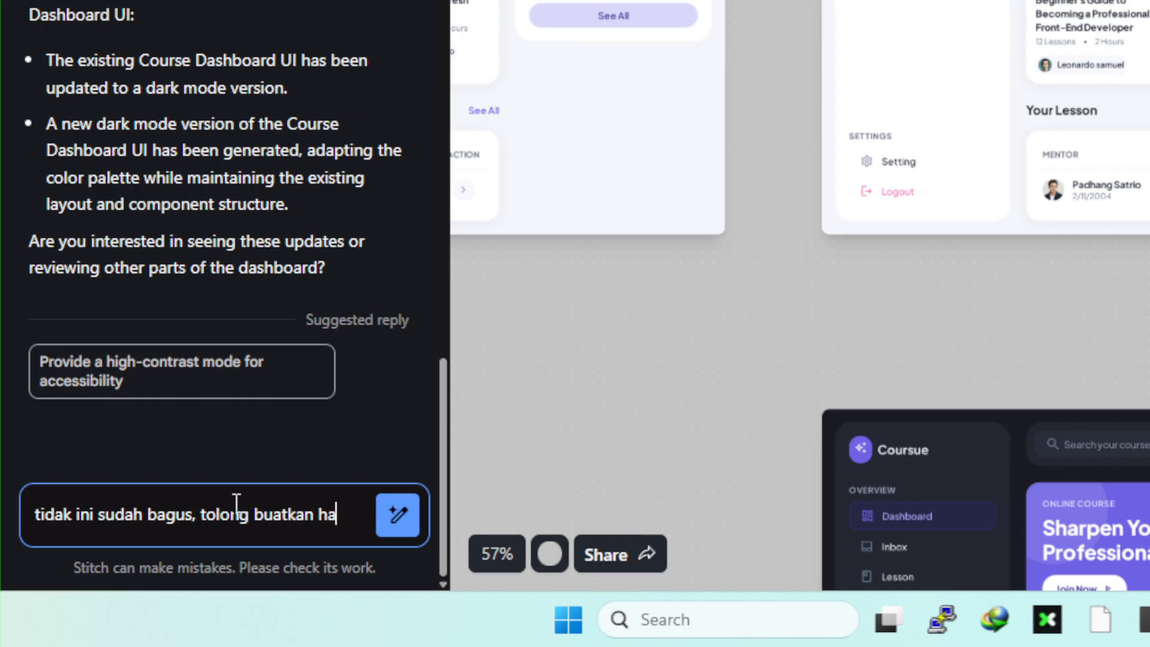
text(laman beirkut)
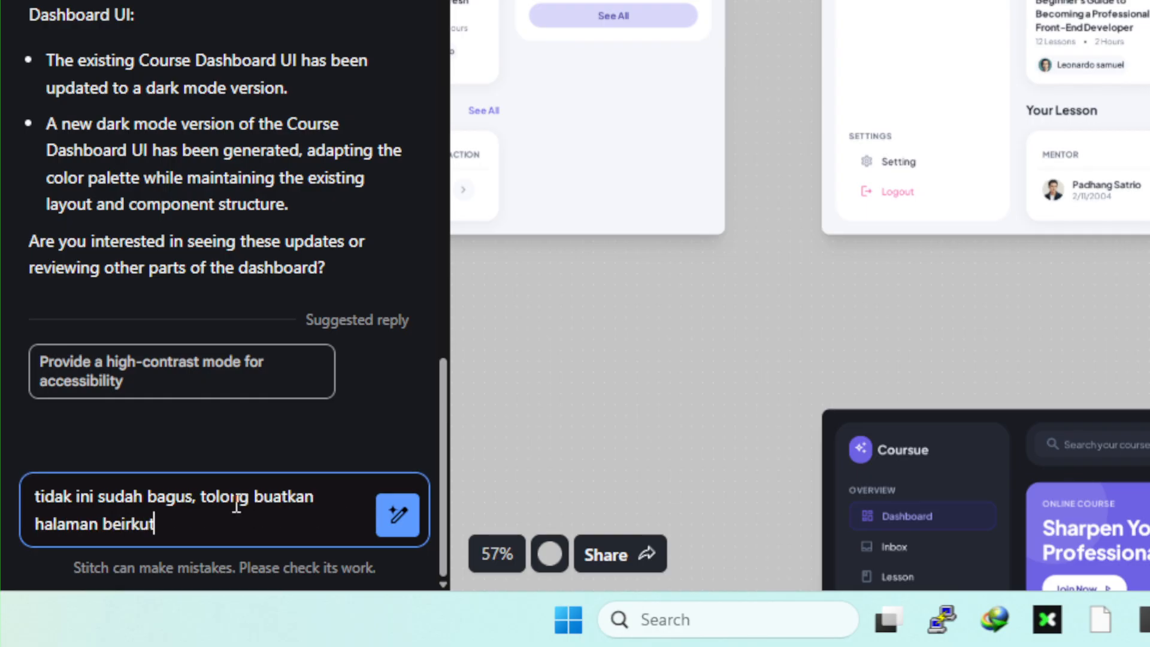
text(nya sesuai den)
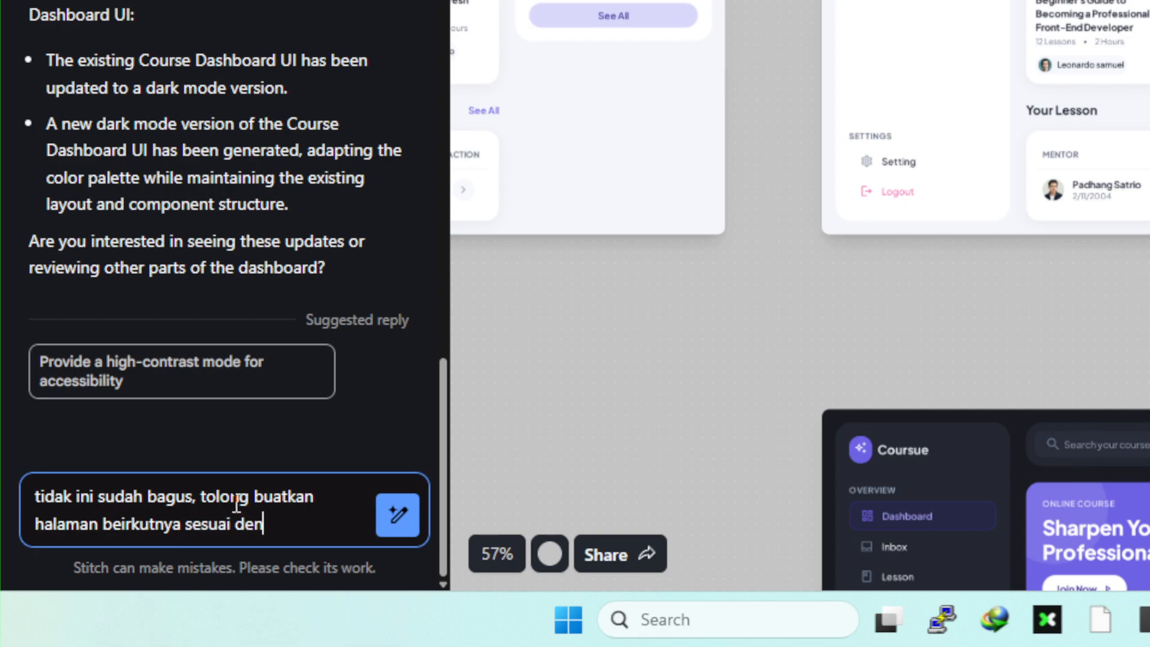
text(gan desain)
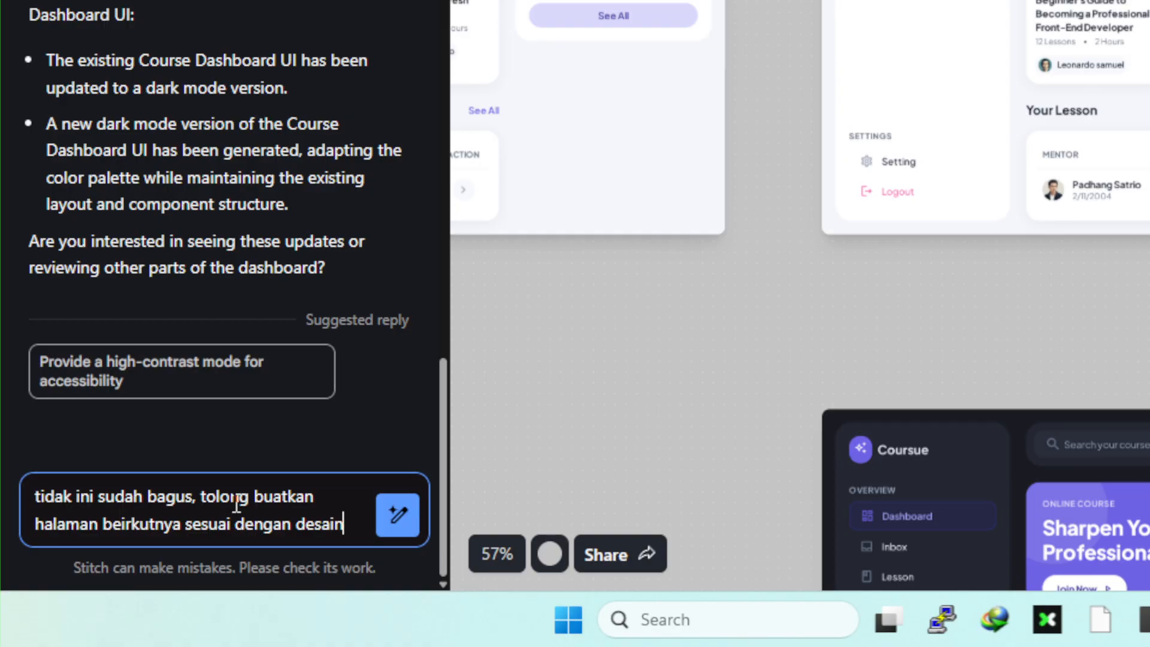
text( yang)
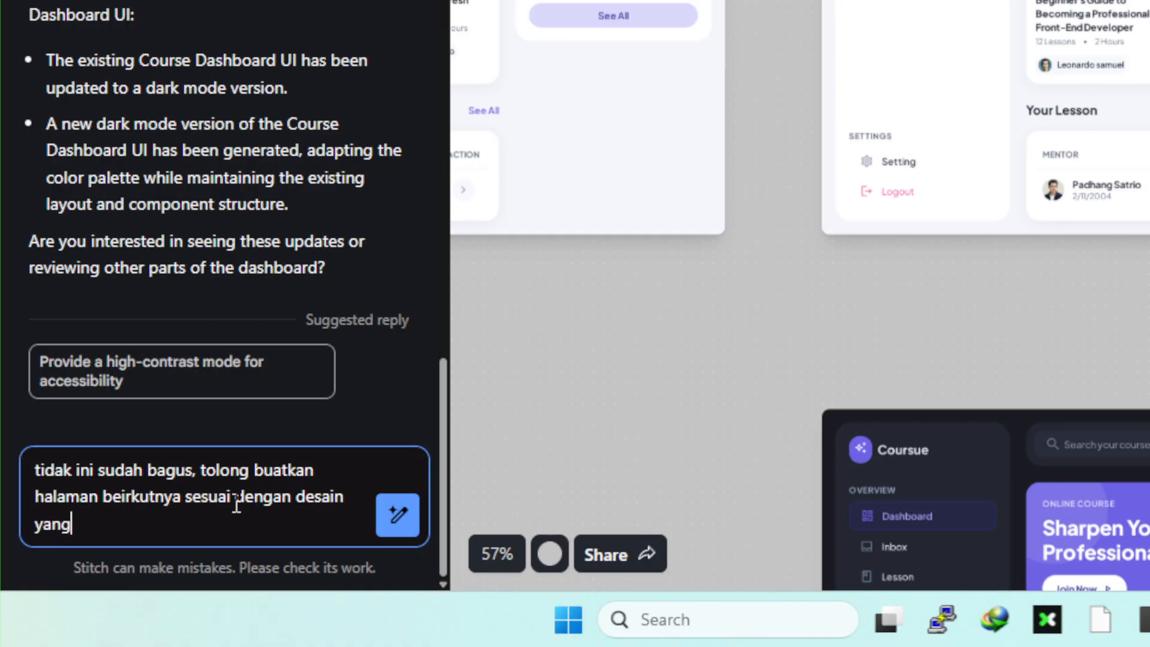
text( sudah kamu buat)
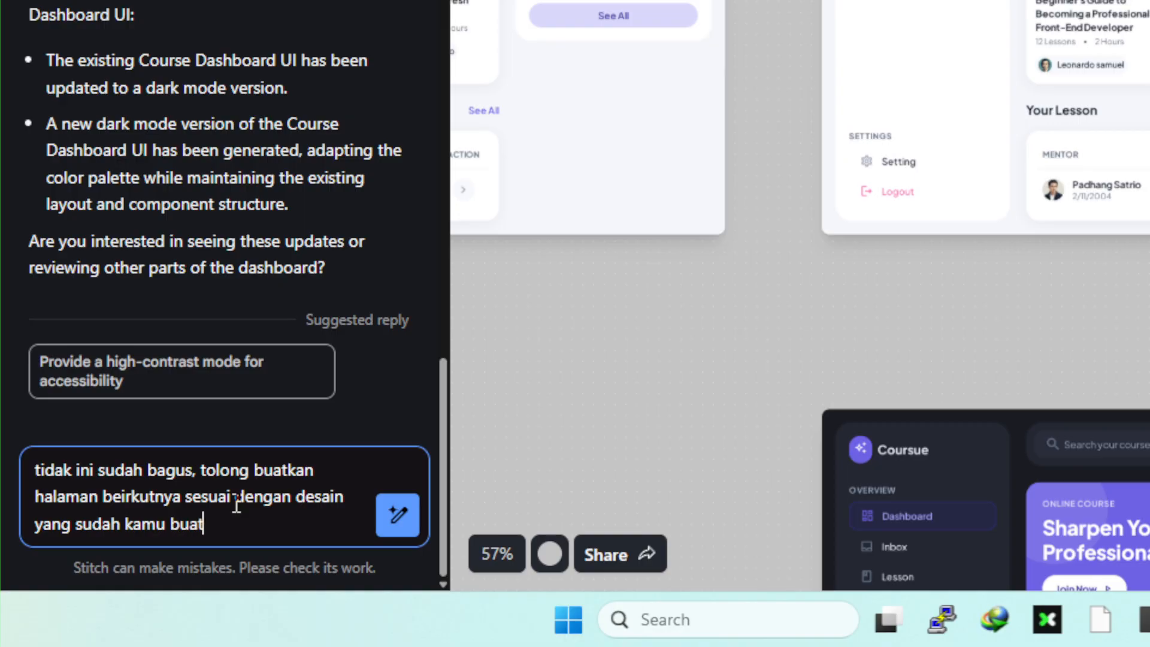
key(Return)
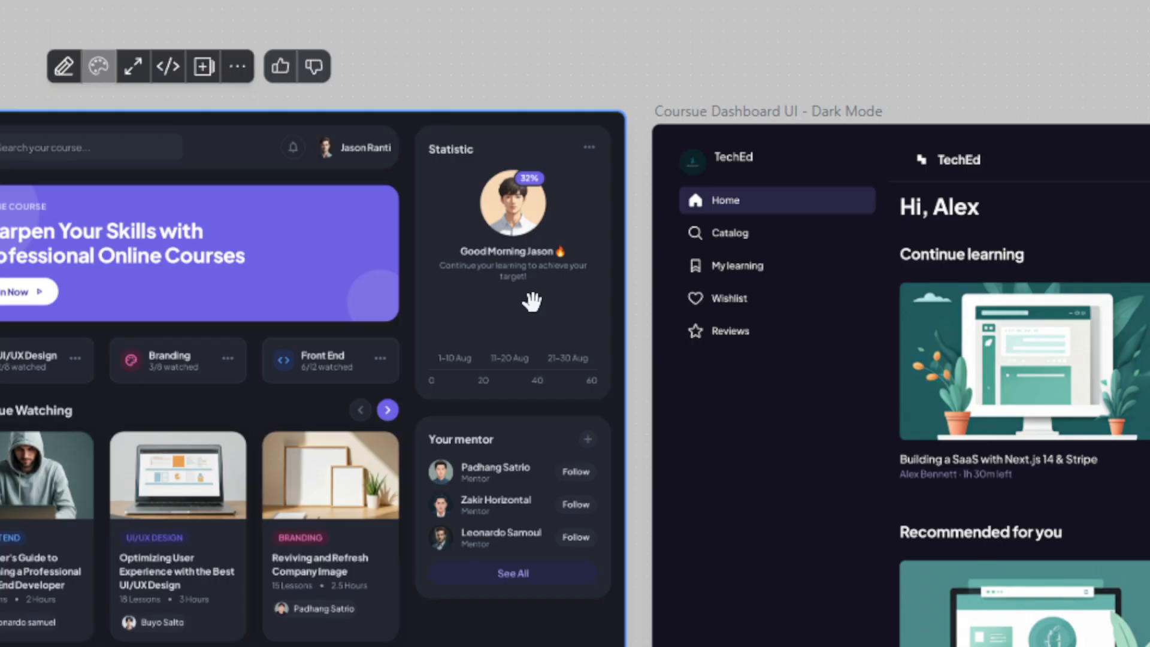
Step: Attach the light Coursue dashboard screen as reference and send the prompt "Ya buatkan halaman inbox dan lesson"
click(616, 58)
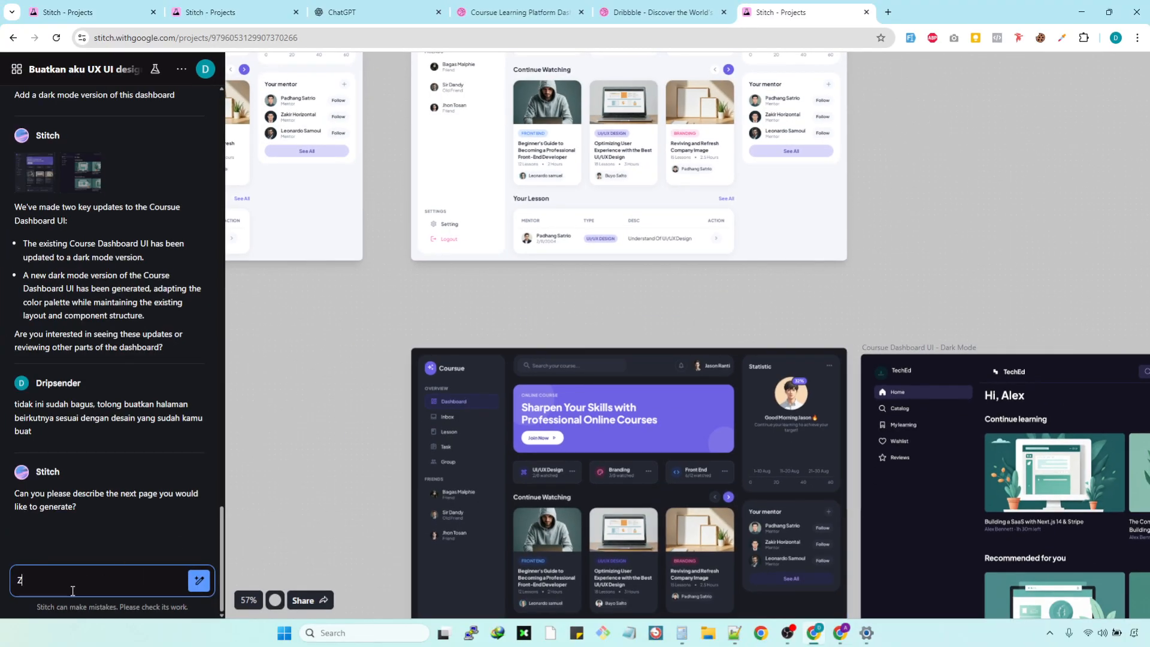
key(BackSpace)
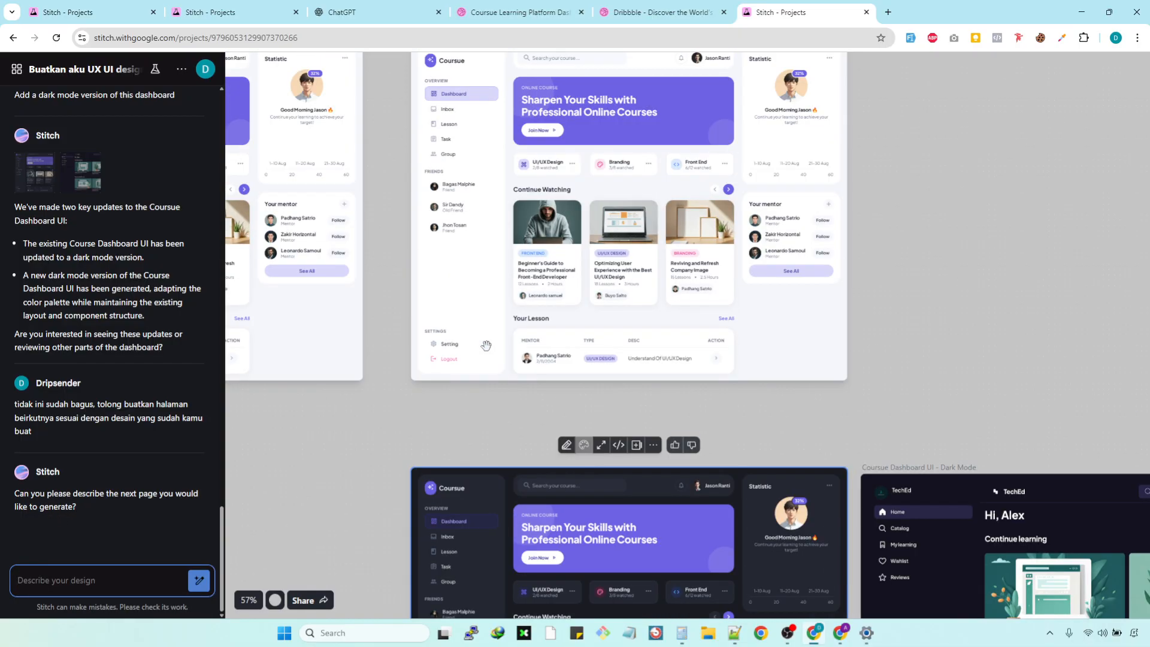
scroll(473, 350, up, 2)
scroll(486, 346, up, 2)
click(448, 491)
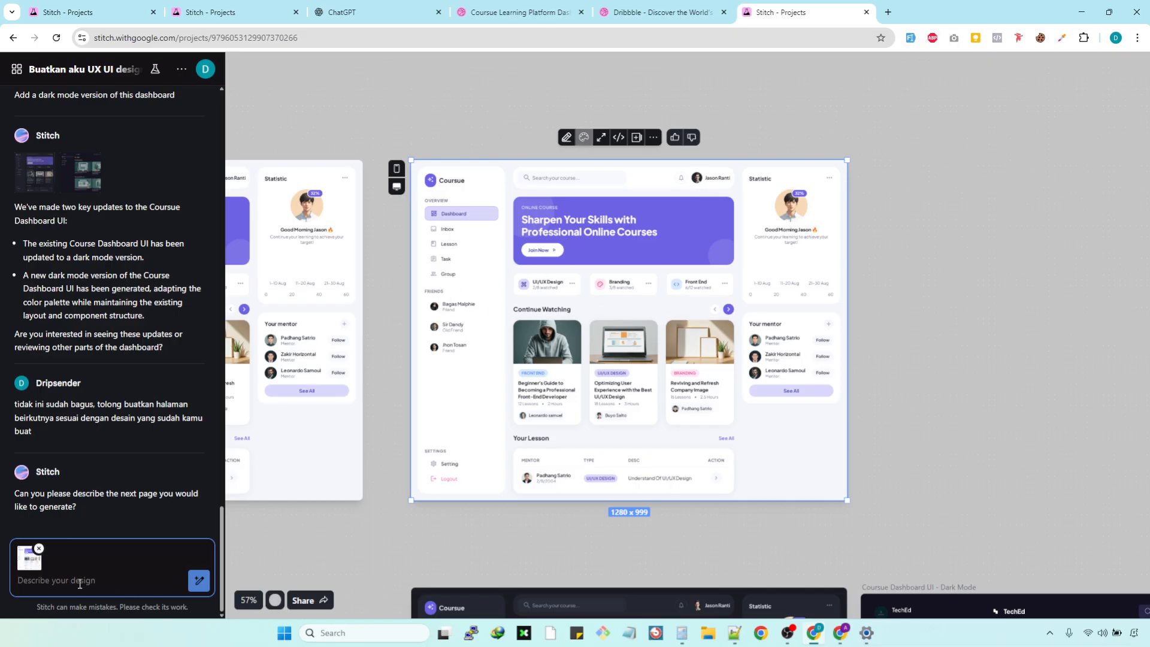
text(Ya buatkan halam)
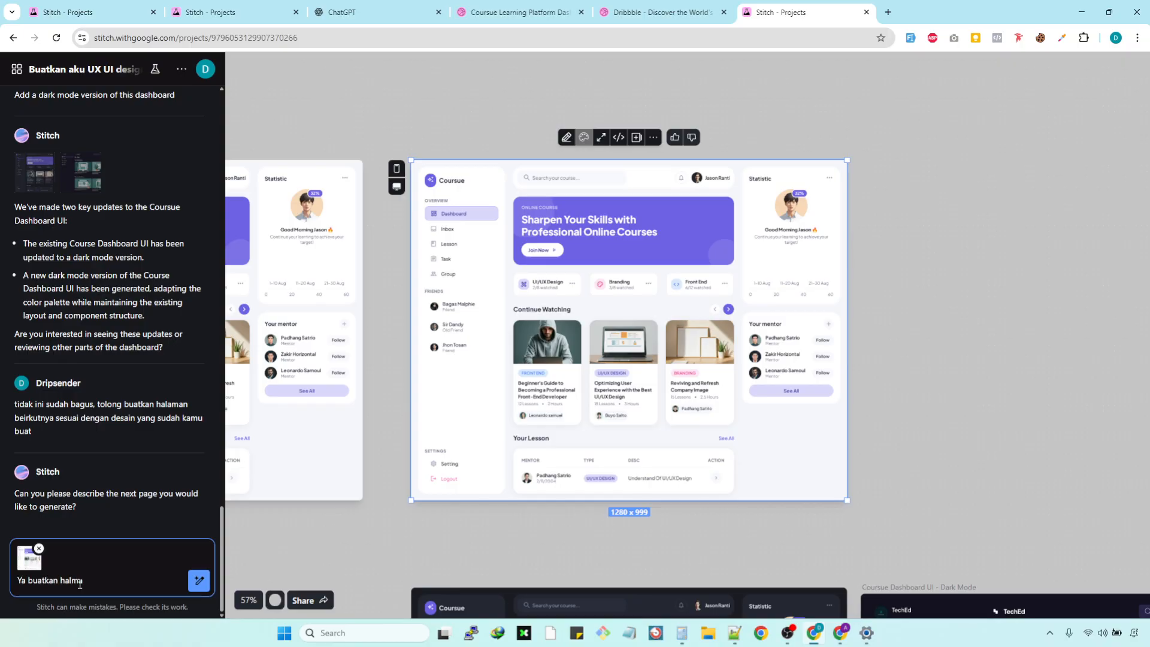
text(a)
key(BackSpace)
text(n lesson)
click(199, 579)
Step: Deselect the dashboard screen and answer Stitch's page question with "single page for Inbox and Lesson"
click(638, 371)
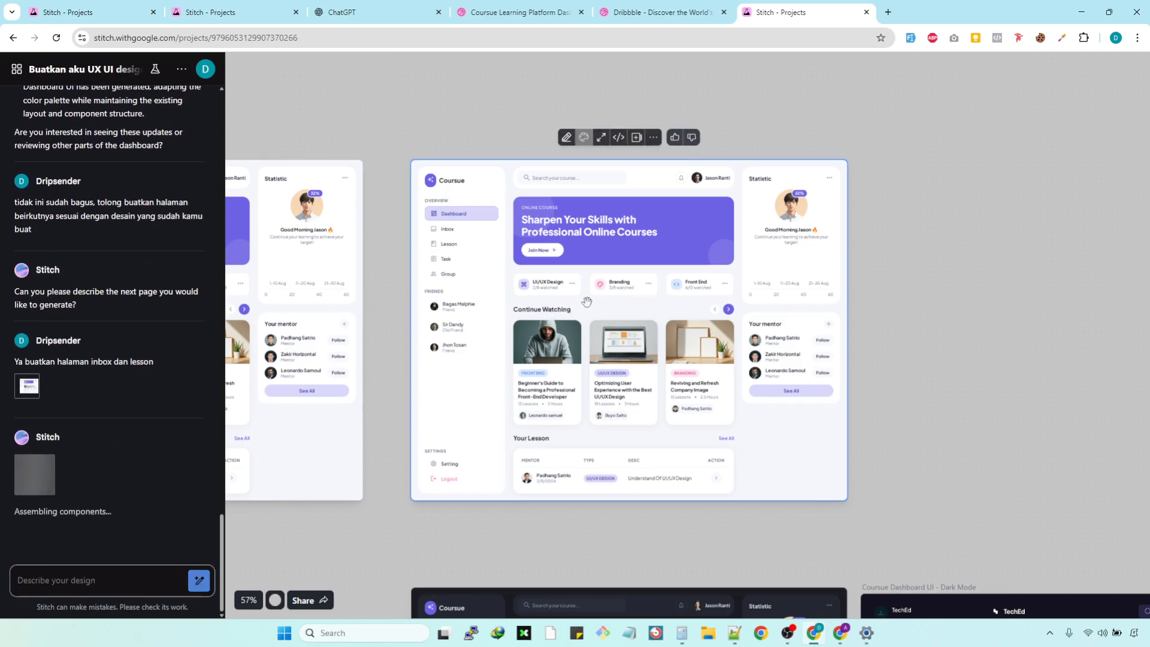
scroll(590, 281, down, 5)
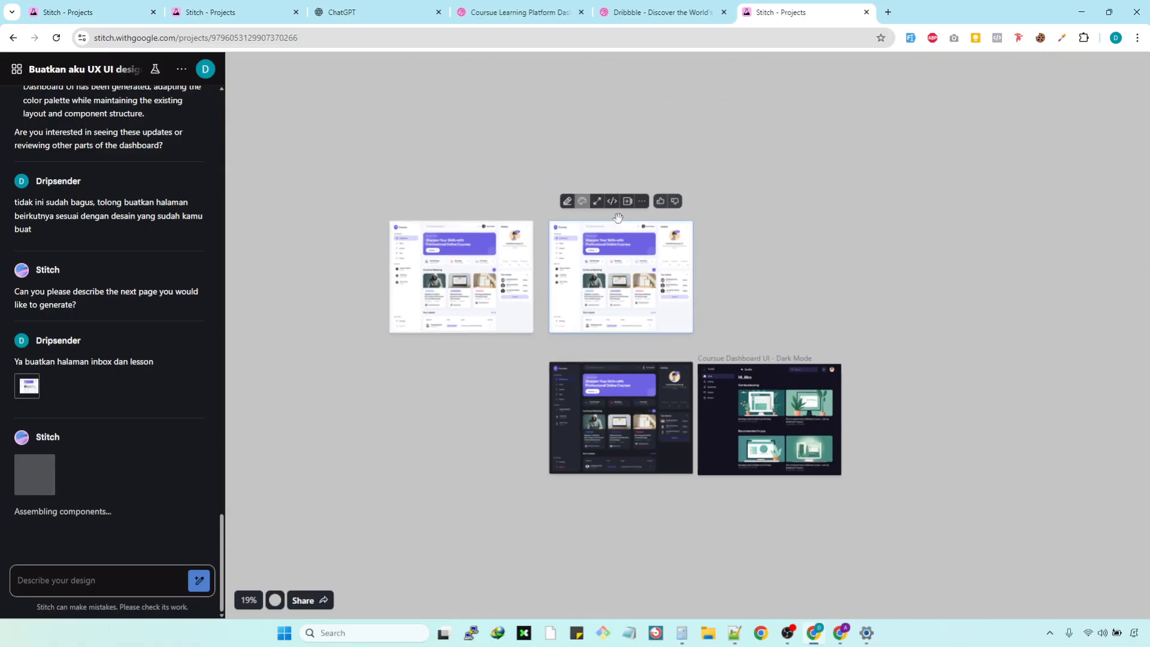
scroll(647, 350, up, 2)
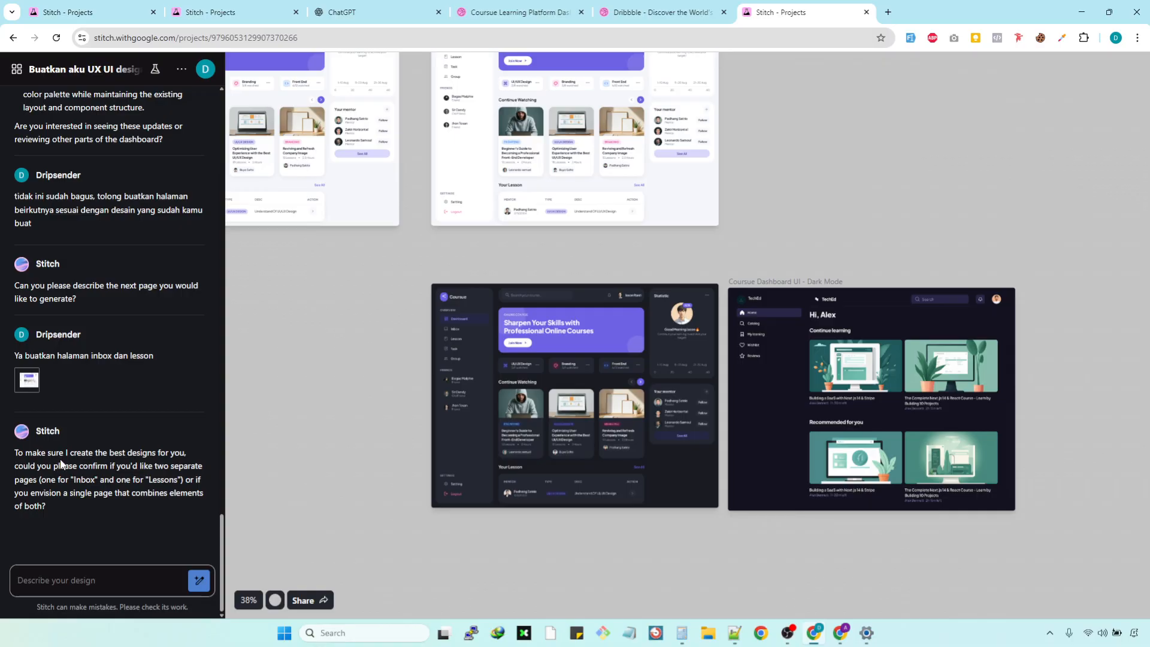
click(136, 578)
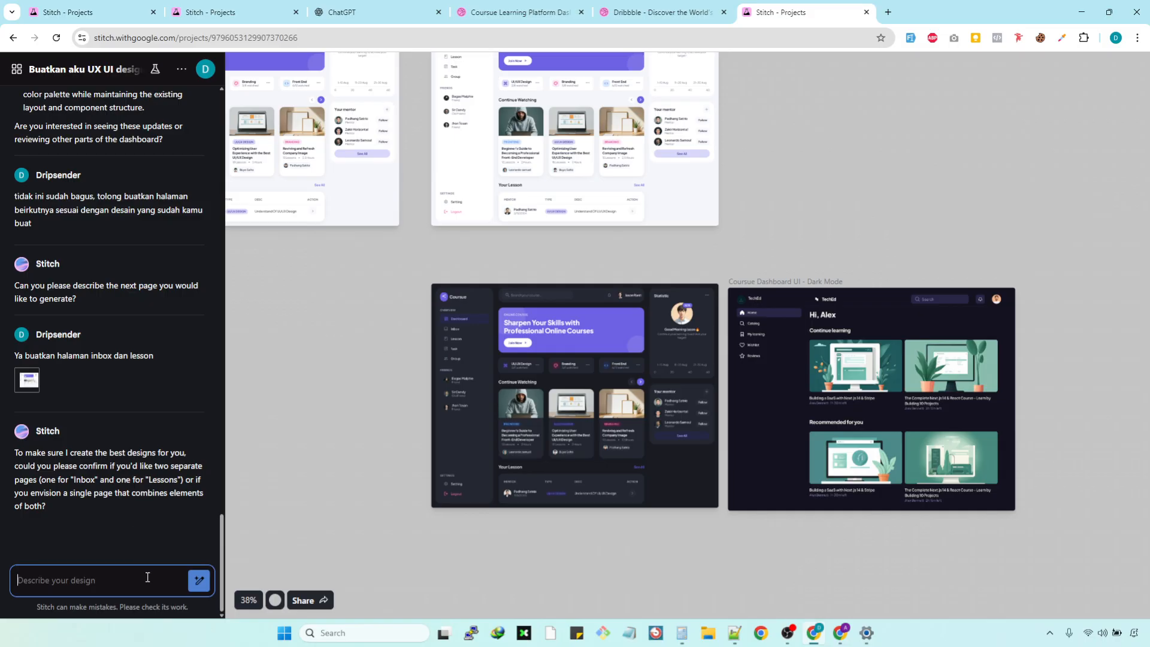
text(sin)
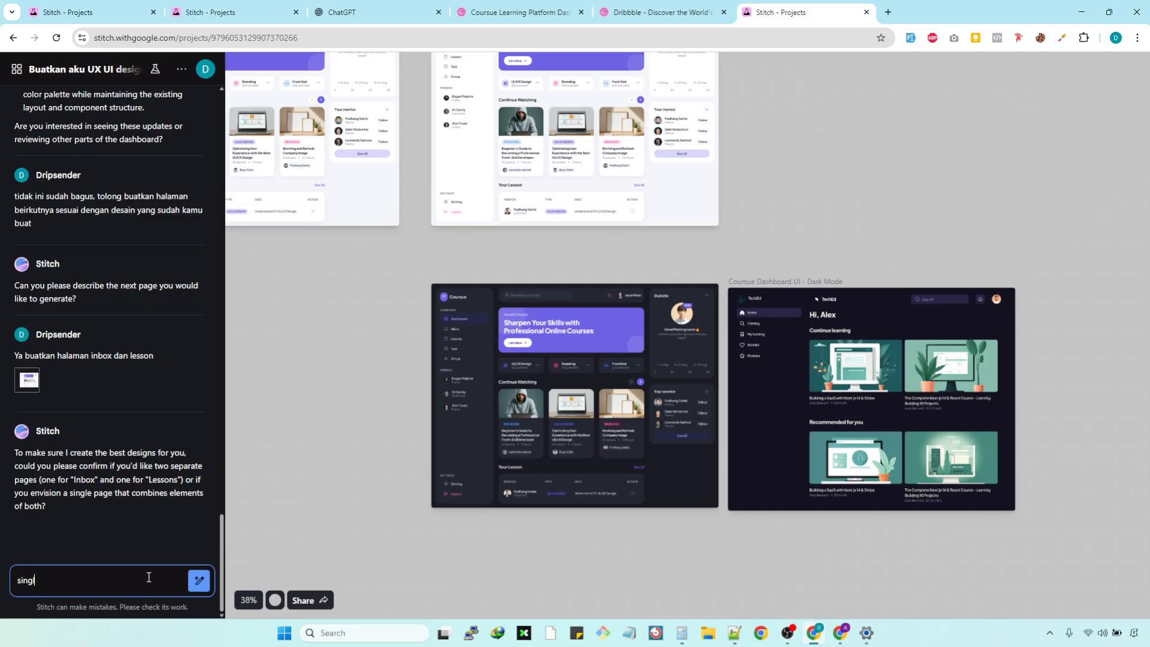
text(gle pag)
text(son)
click(200, 581)
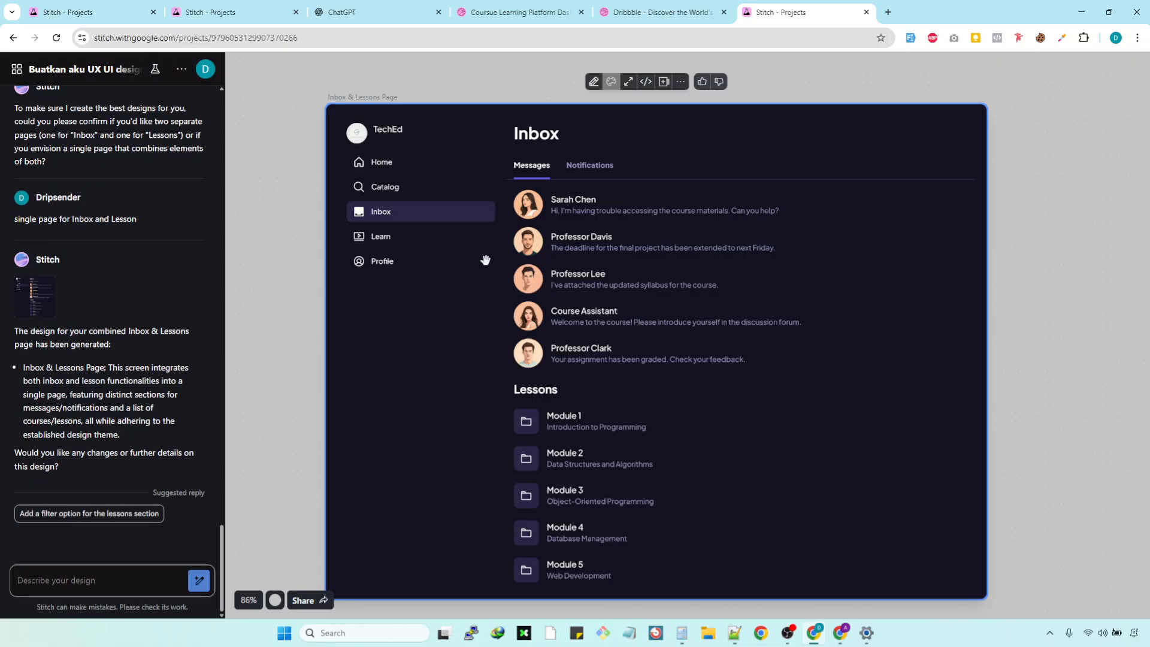
Step: Compare the generated Inbox & Lessons Page with the dark Coursue dashboard and the TechEd-style dark mode screen
scroll(485, 260, down, 10)
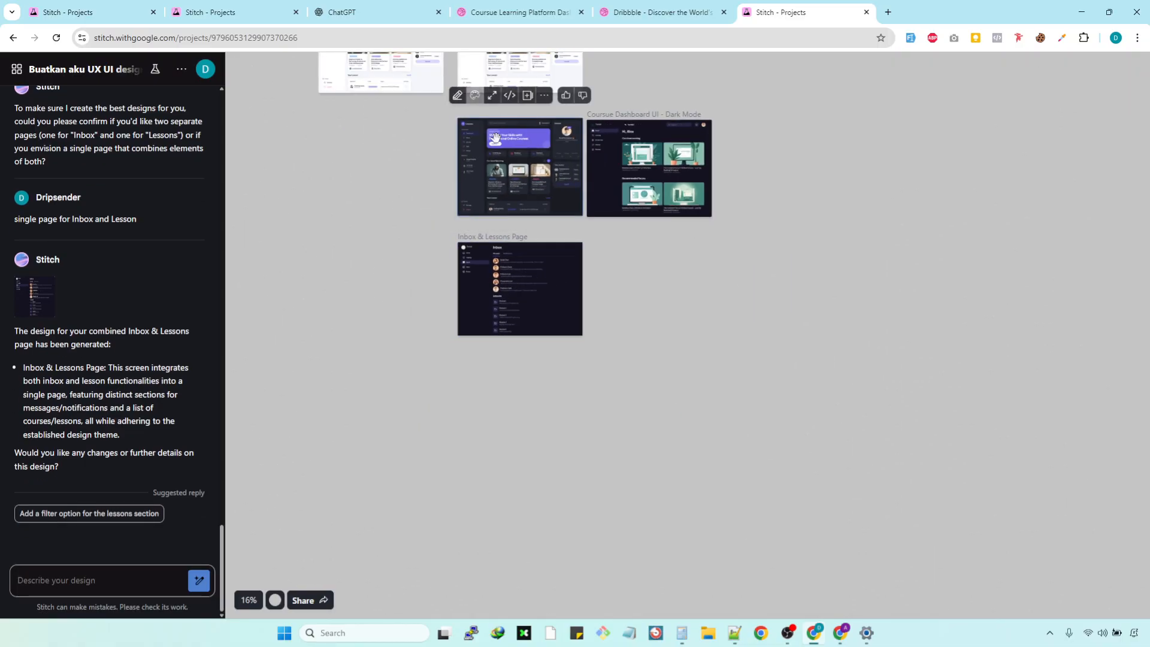
scroll(488, 197, up, 8)
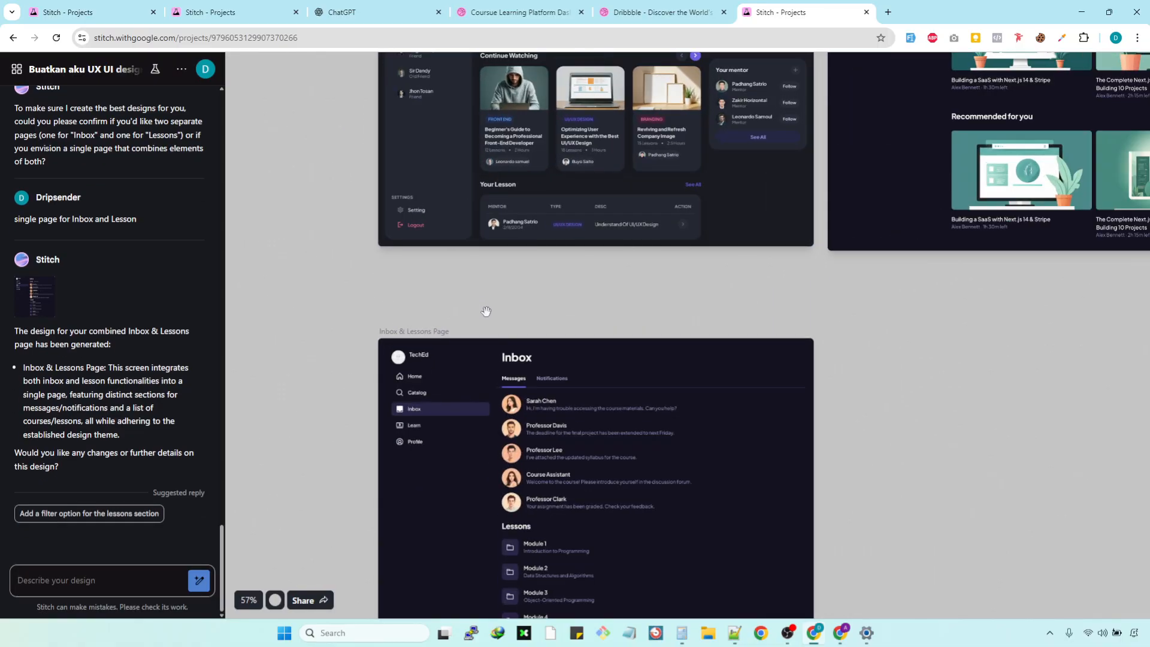
scroll(700, 190, up, 4)
click(704, 183)
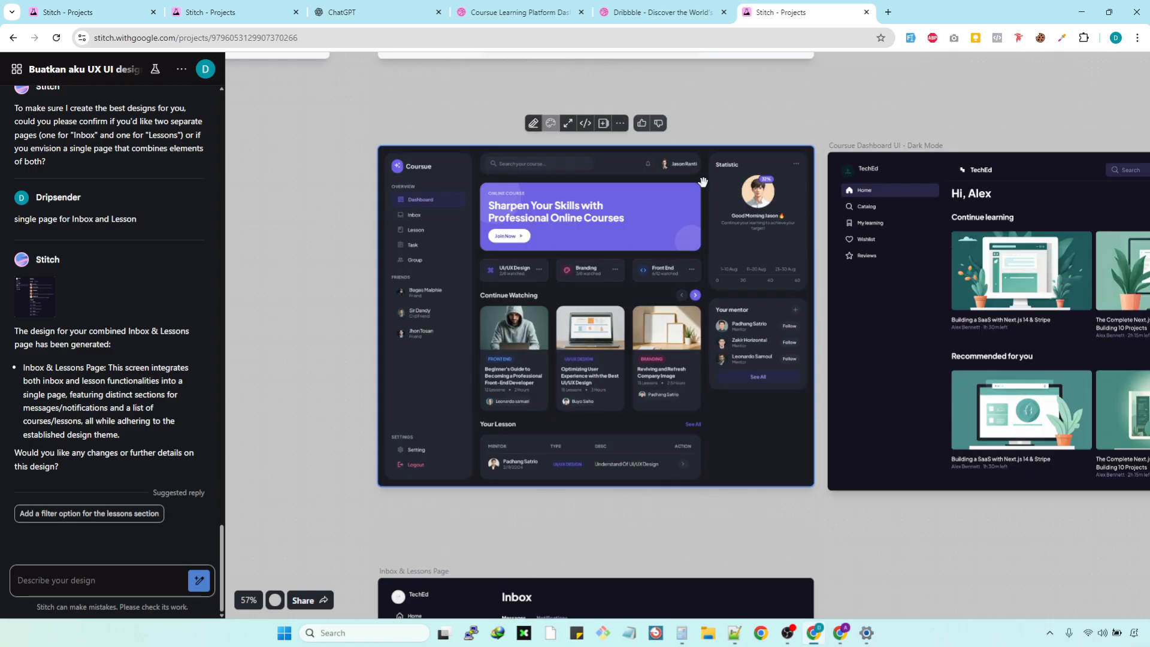
scroll(691, 218, down, 4)
click(637, 372)
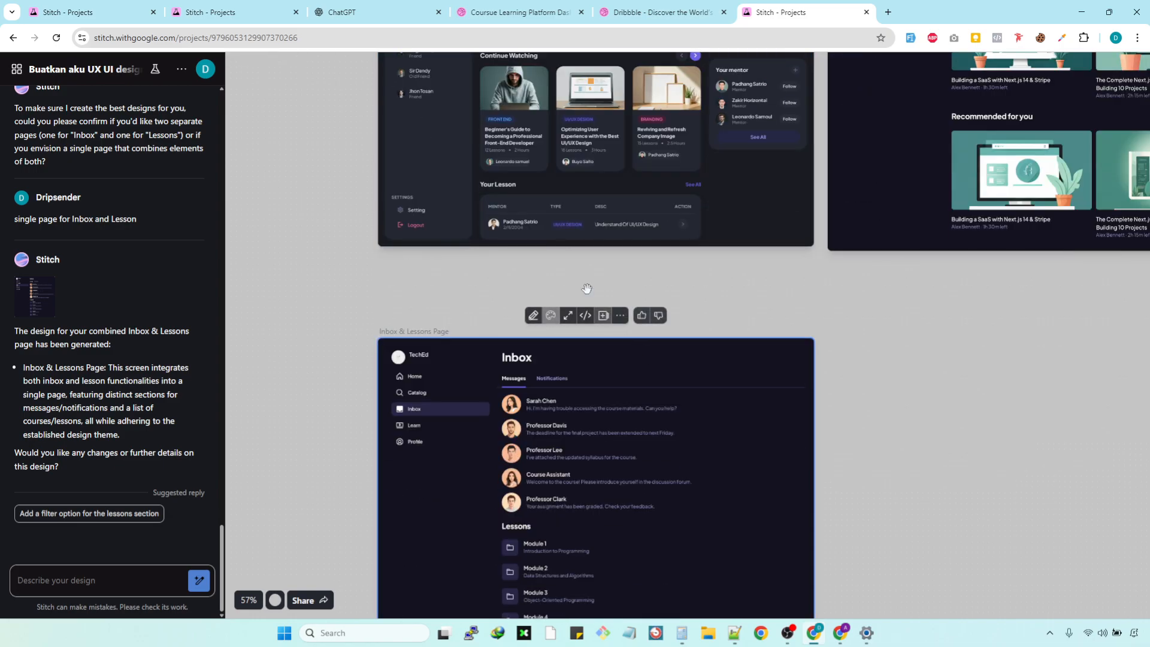
scroll(605, 379, down, 4)
scroll(650, 416, up, 2)
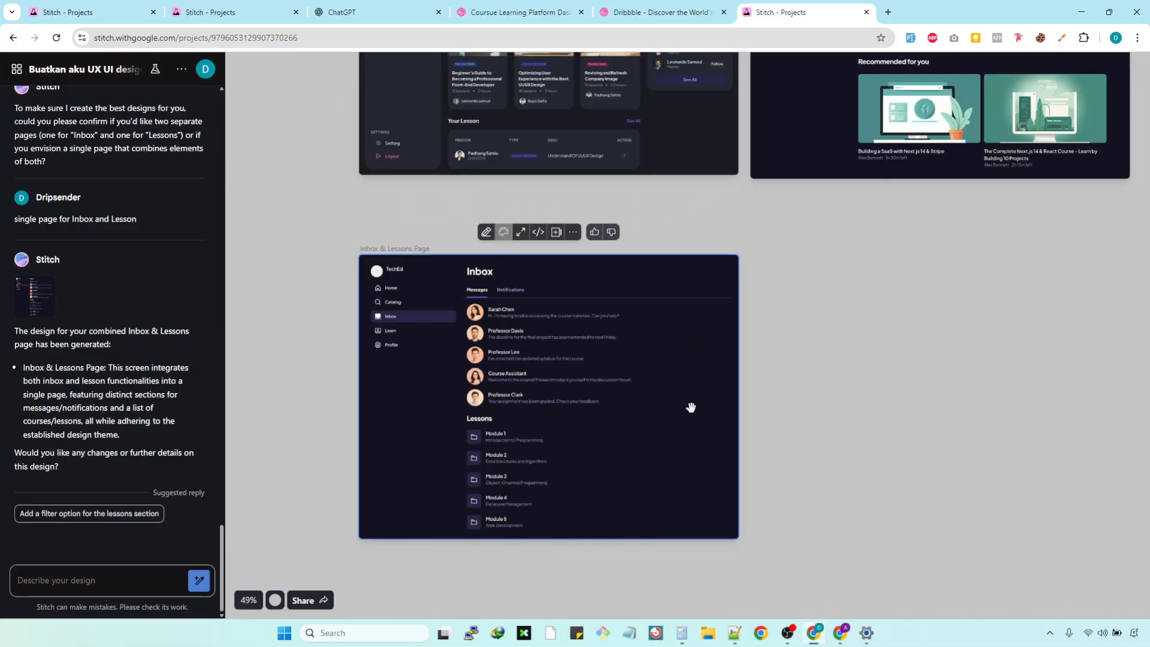
scroll(703, 270, up, 3)
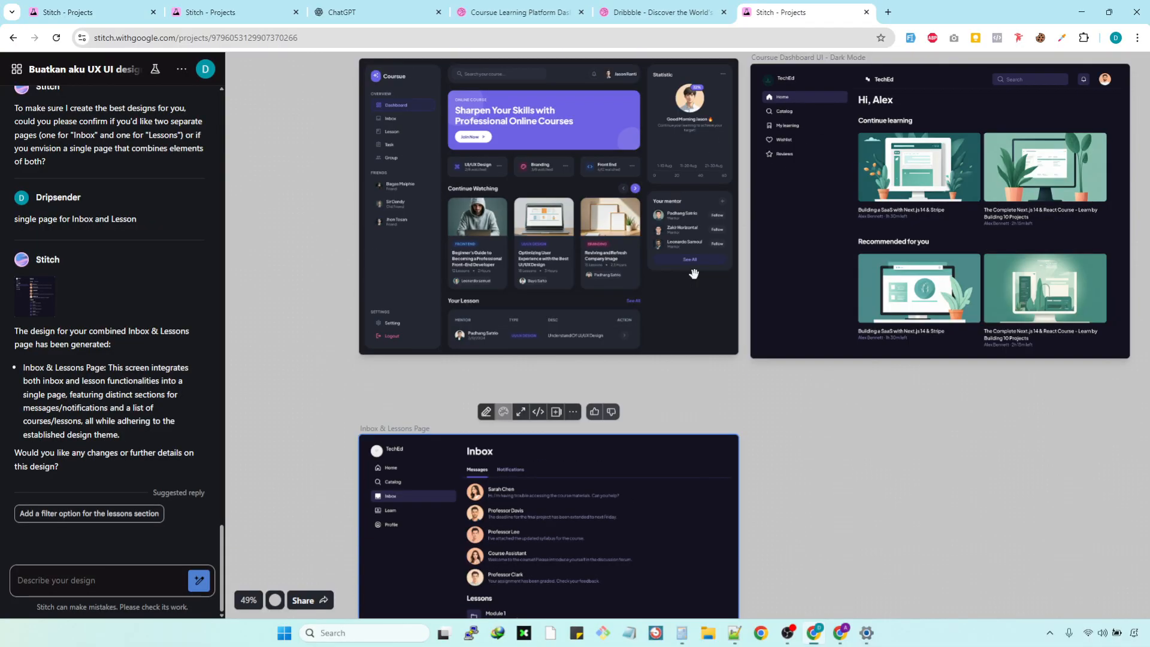
scroll(694, 274, down, 2)
scroll(680, 258, down, 2)
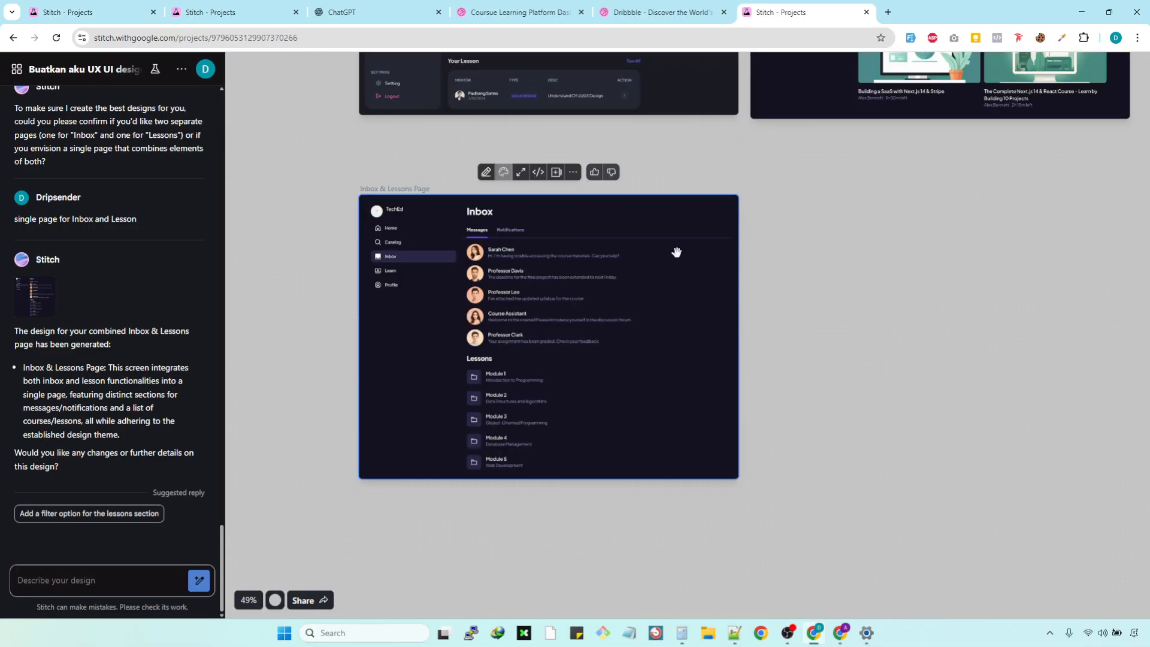
Step: Try to duplicate the Inbox & Lessons Page onto the empty canvas beside it
click(679, 223)
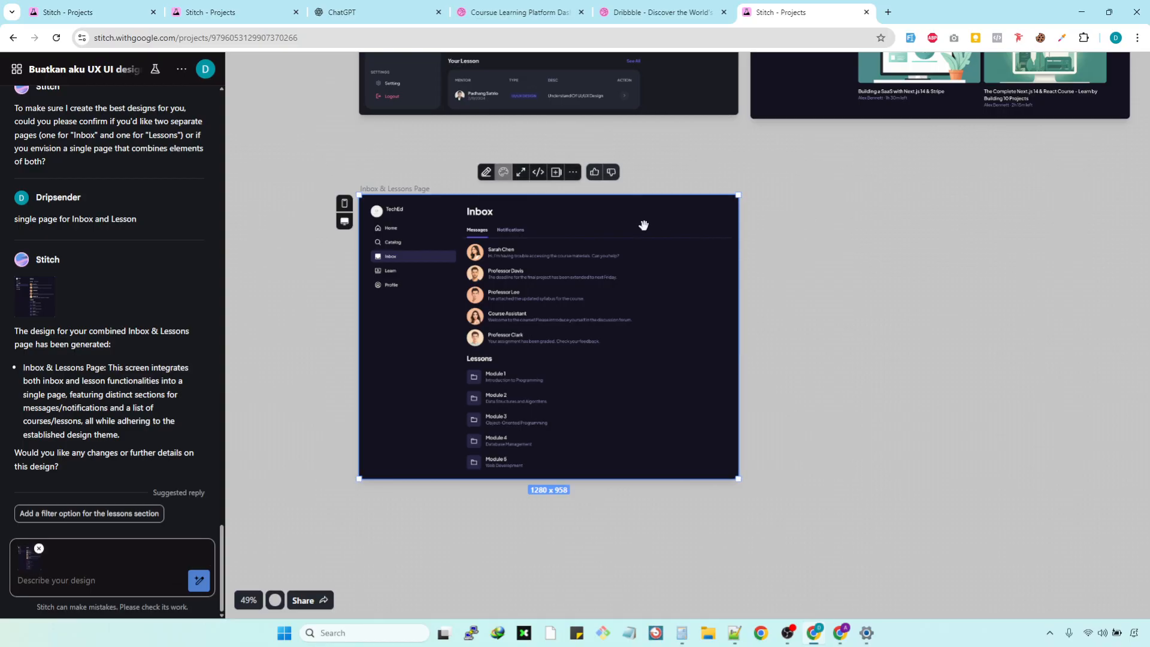
key(ctrl+d)
click(863, 171)
key(ctrl+v)
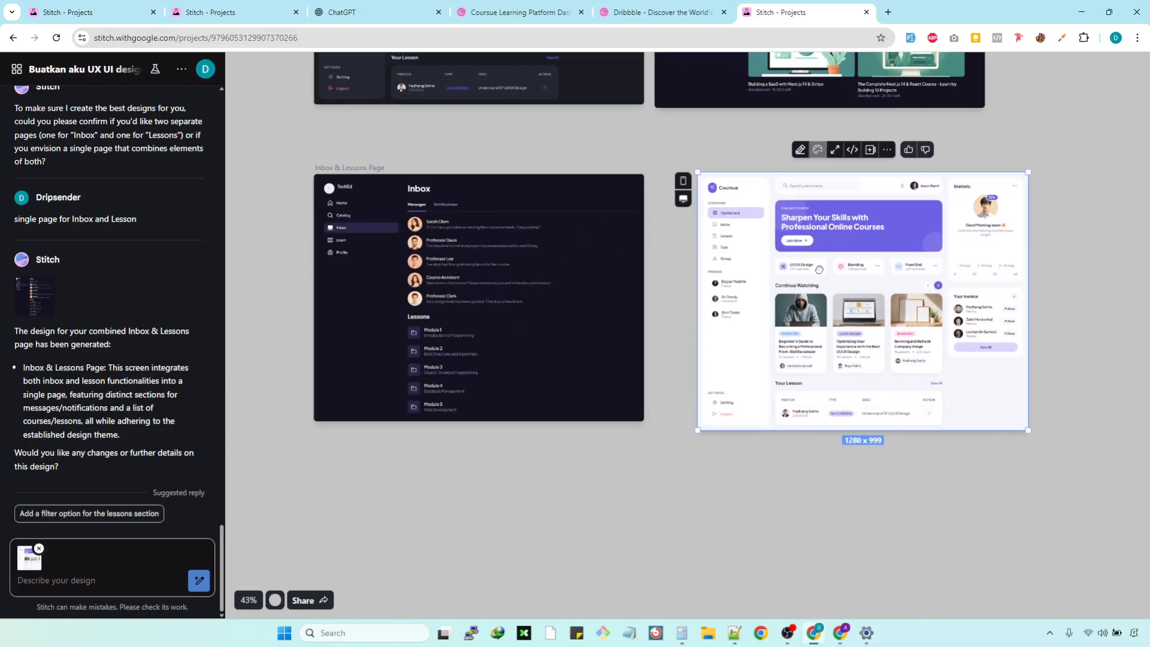
Step: Delete the pasted light Coursue dashboard copy beside the Inbox & Lessons Page
scroll(615, 264, down, 4)
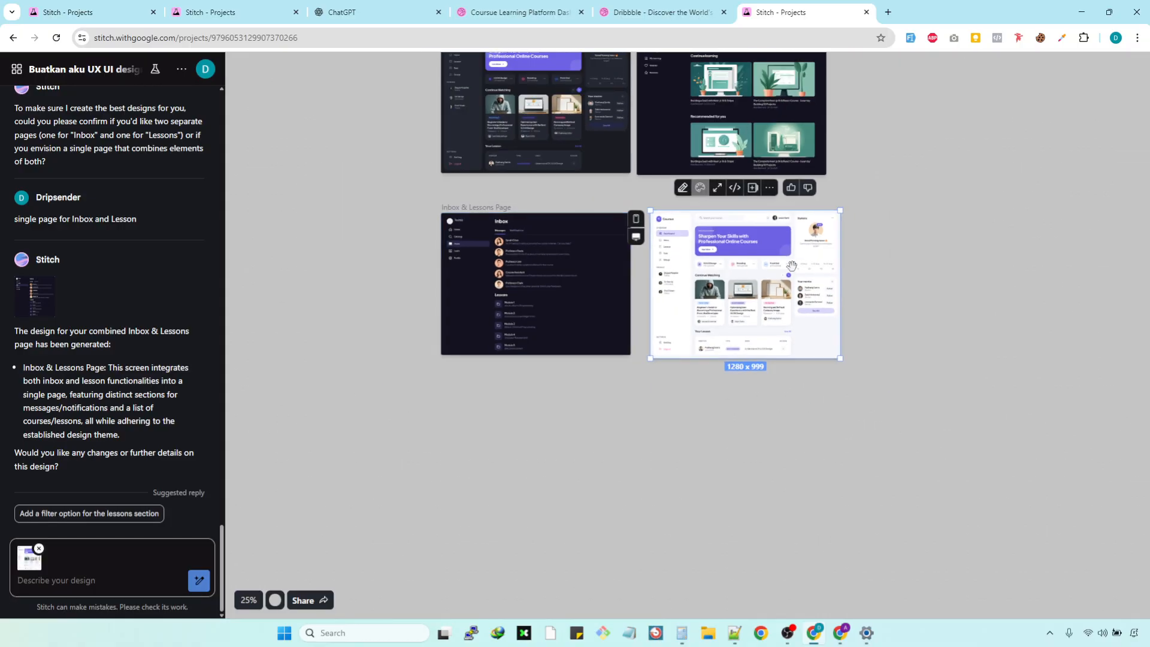
scroll(901, 239, up, 4)
click(801, 256)
click(776, 257)
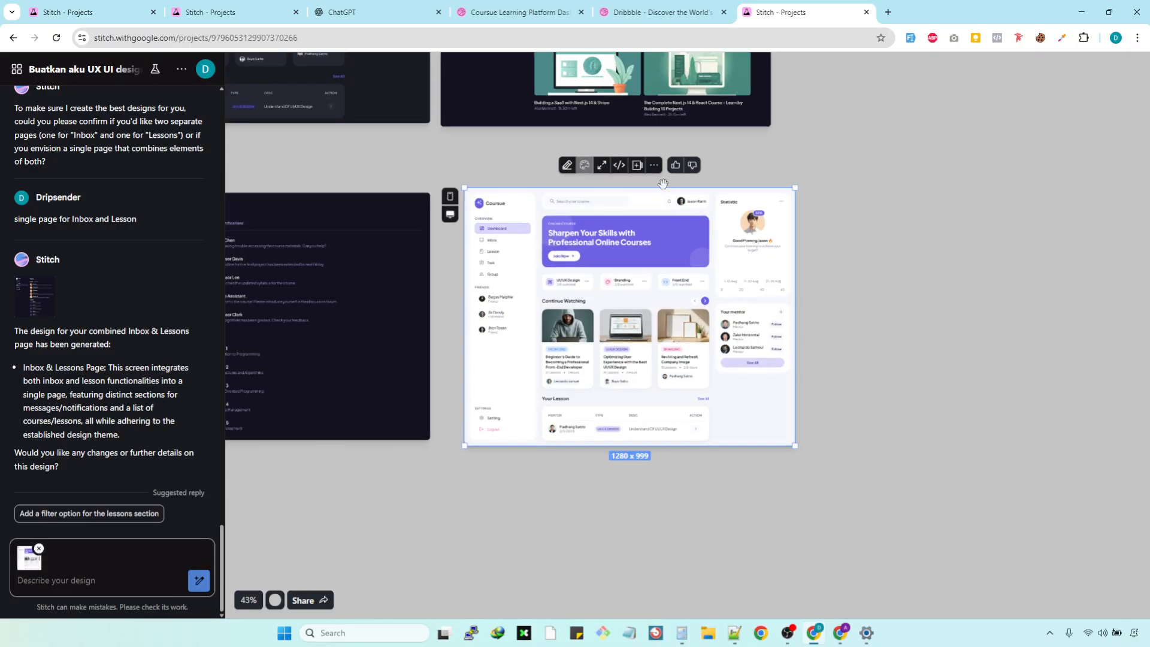
click(654, 165)
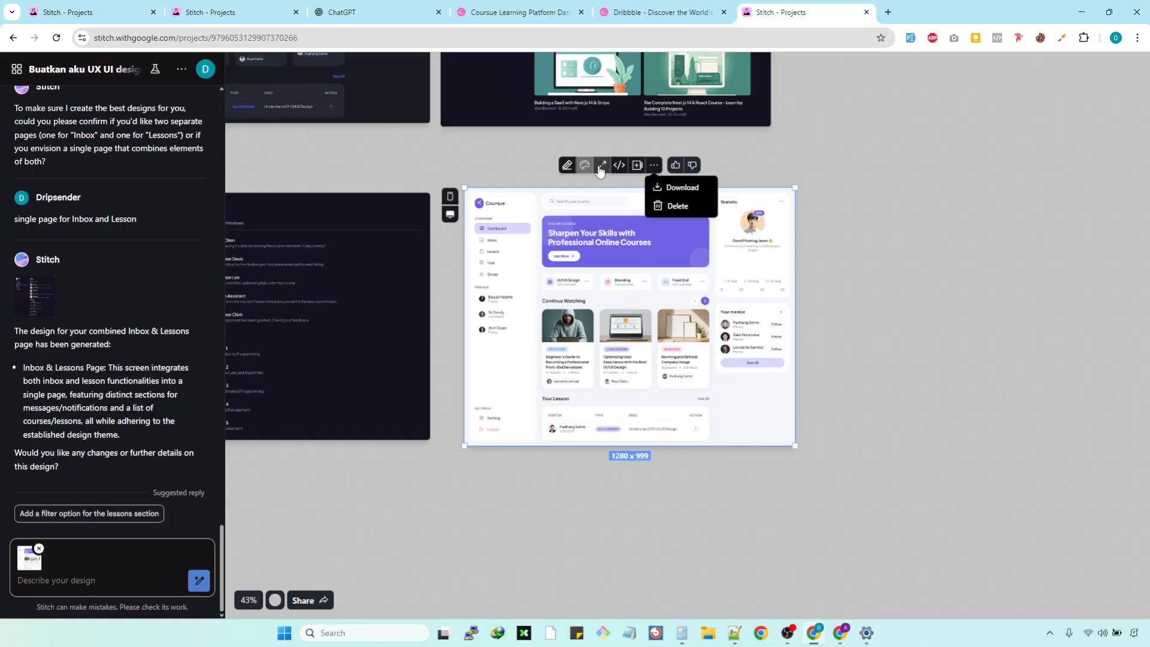
click(864, 239)
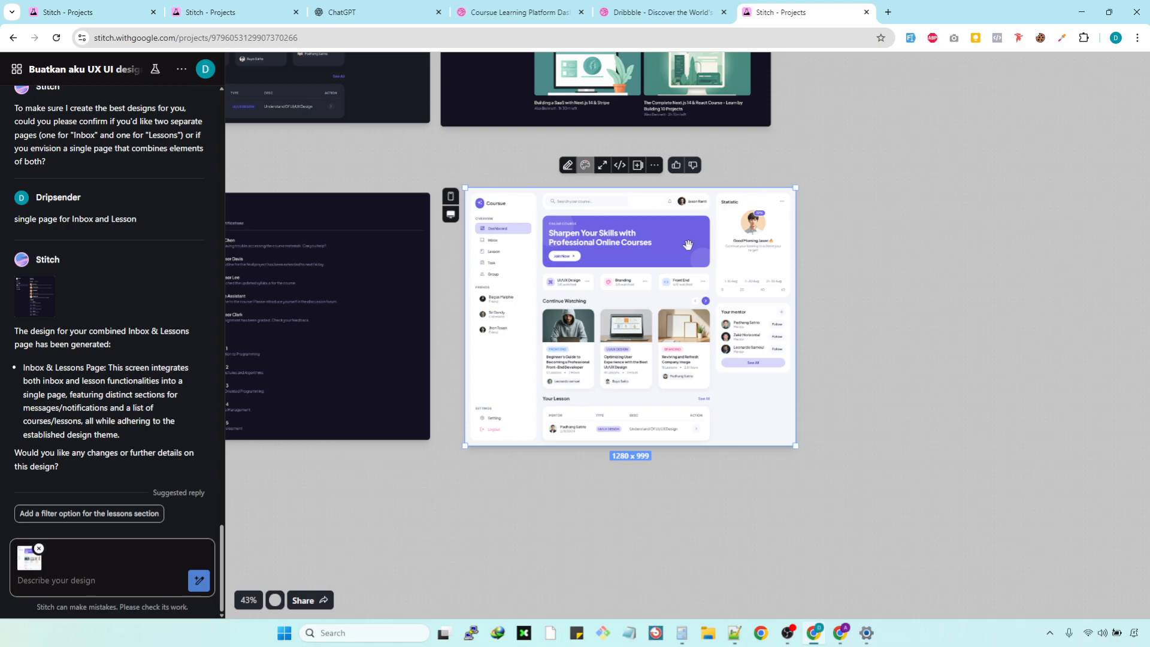
key(Delete)
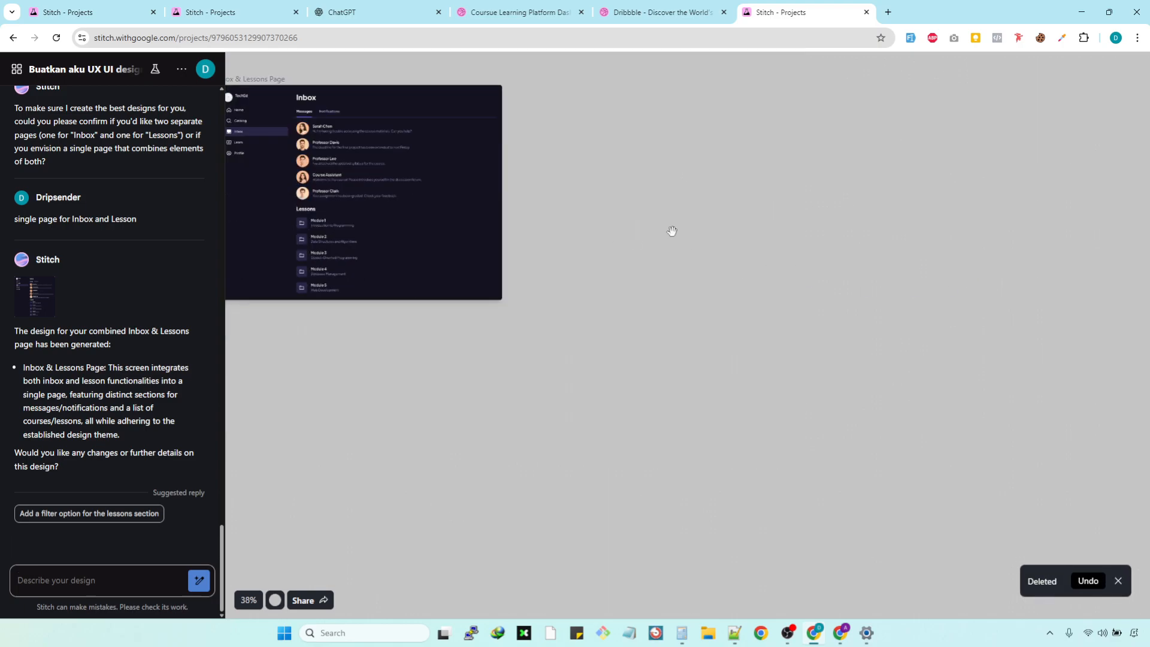
Step: Clear the Inbox & Lessons Page reference from the prompt and attach the dark Coursue dashboard screen instead
click(444, 138)
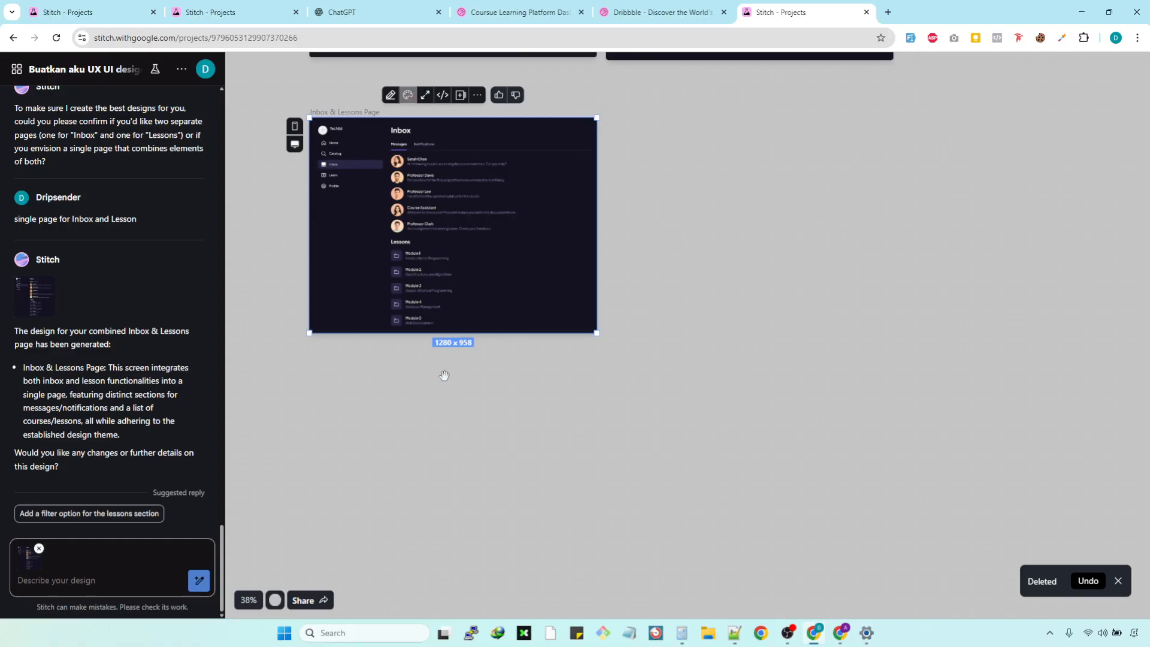
click(39, 549)
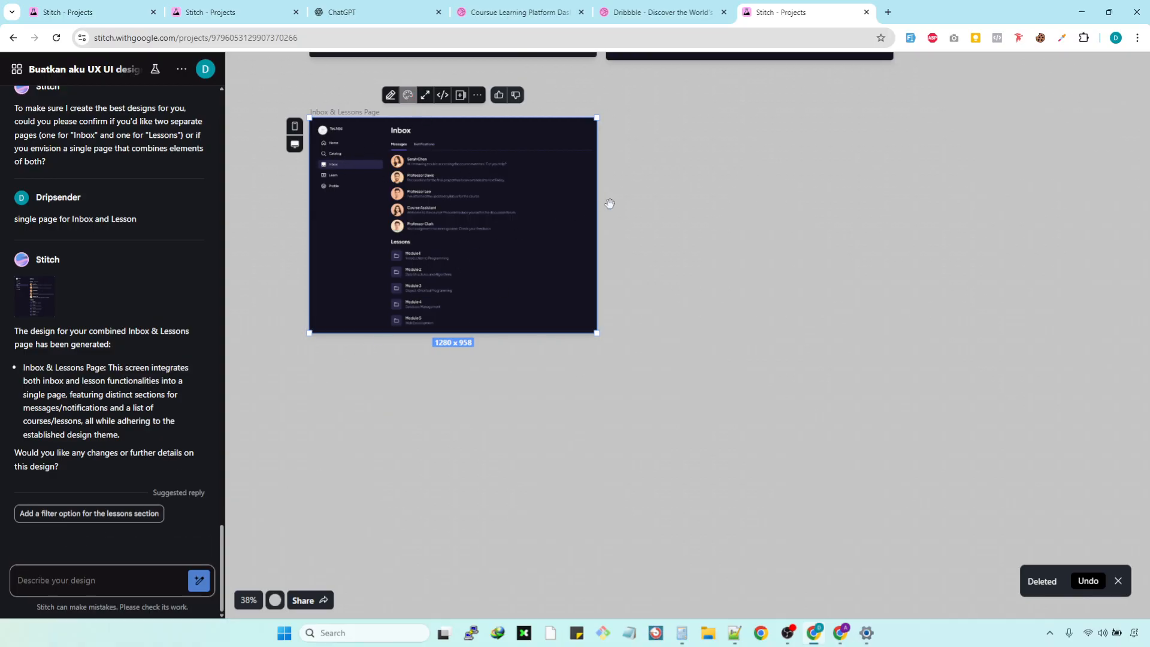
scroll(606, 205, up, 8)
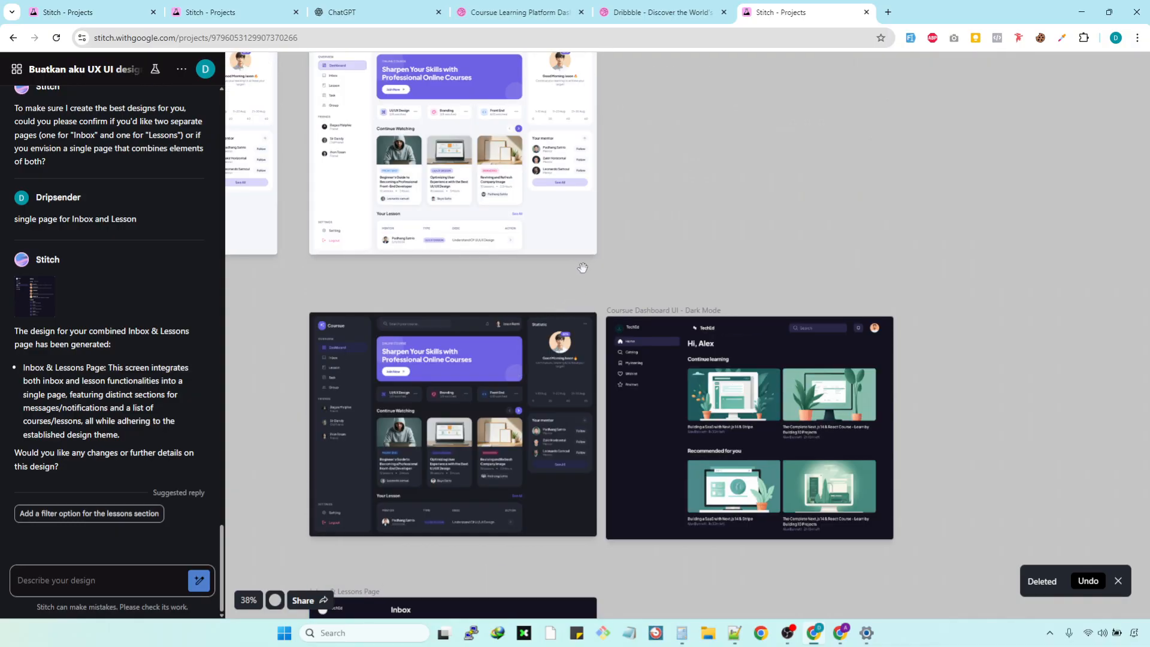
click(584, 317)
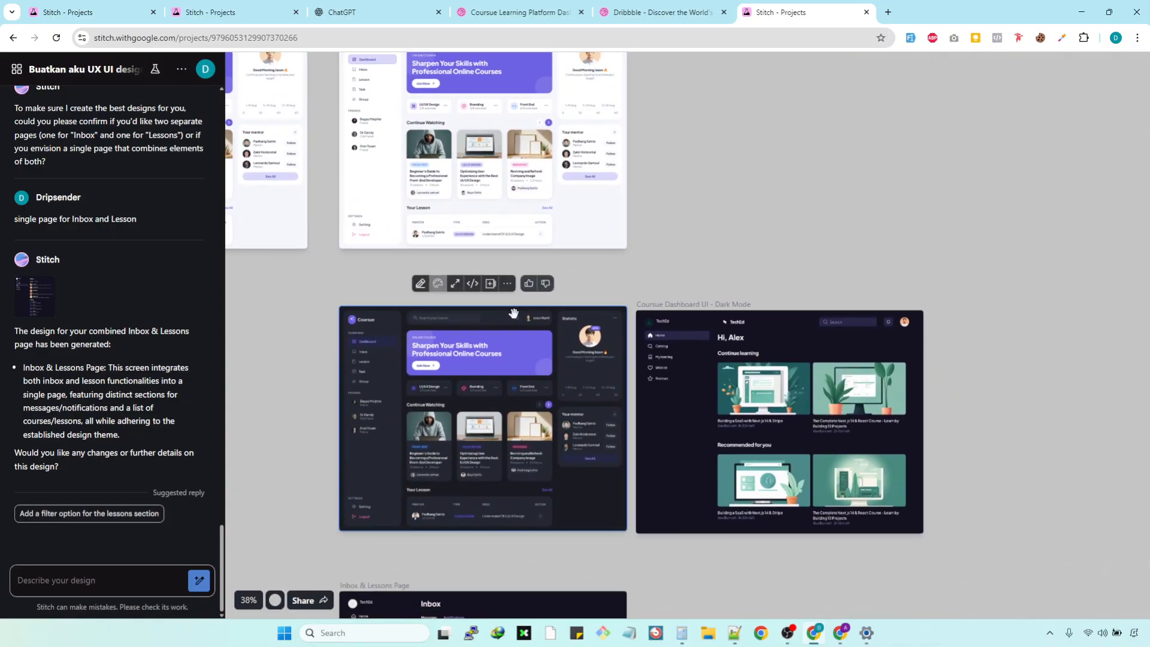
click(421, 284)
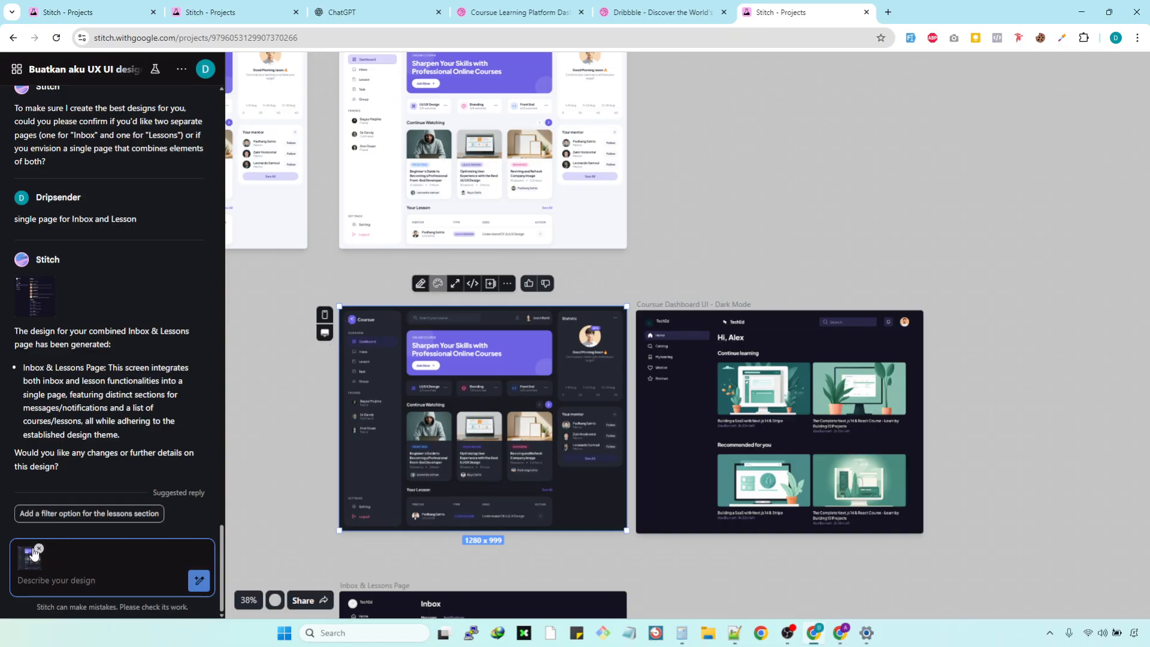
scroll(465, 333, down, 3)
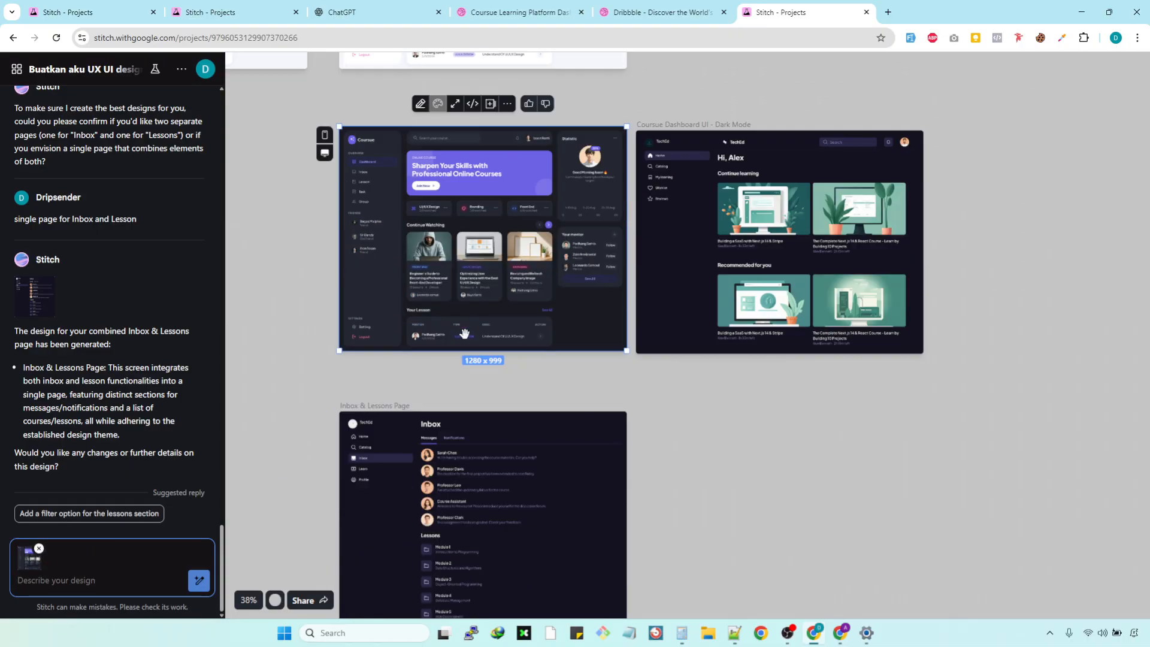
Step: Send the prompt "buatkan halaman lesson, dengan desain UI yang konsisten" with the dark dashboard as reference
text(buatkan)
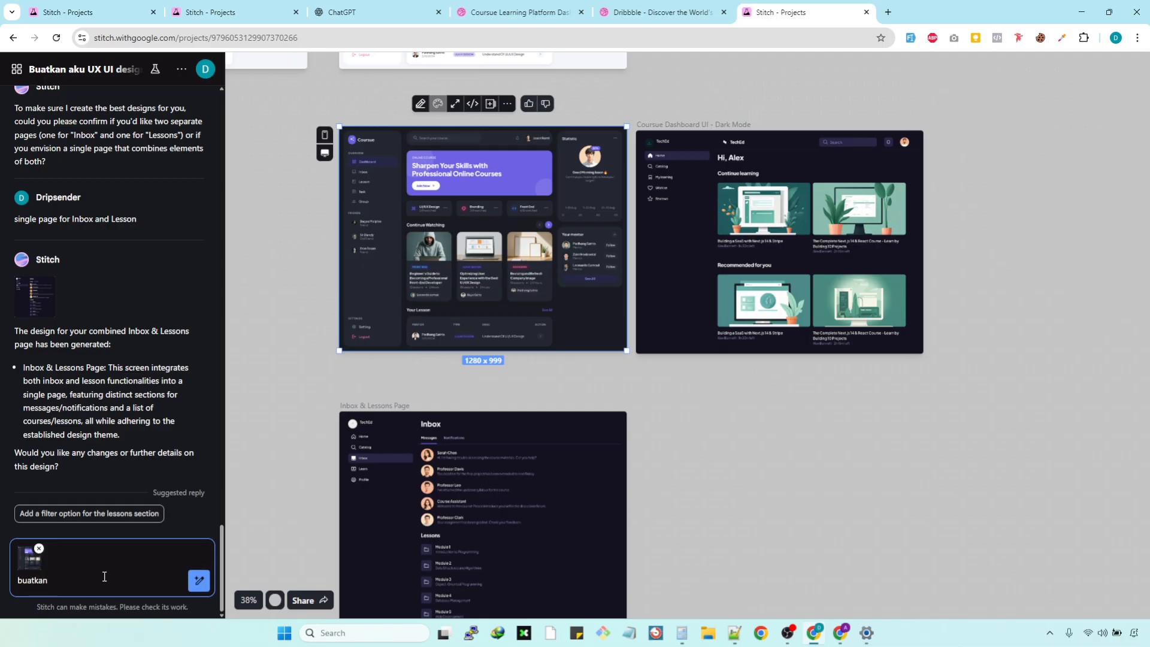
scroll(319, 209, up, 4)
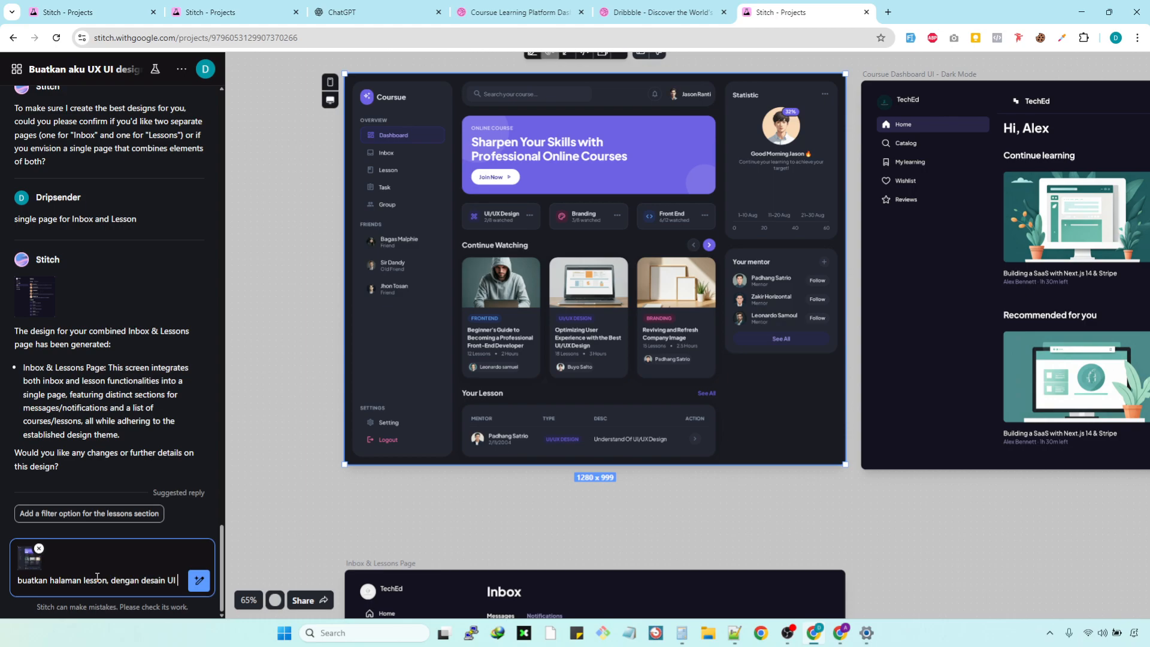
text(ang konsisten)
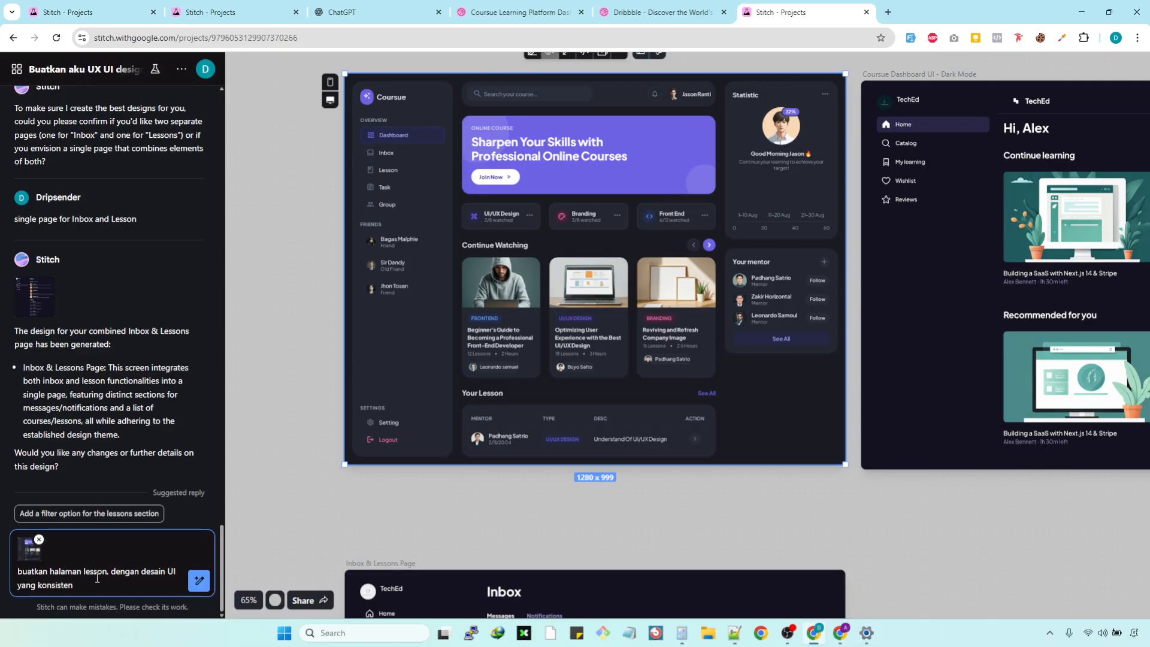
key(Return)
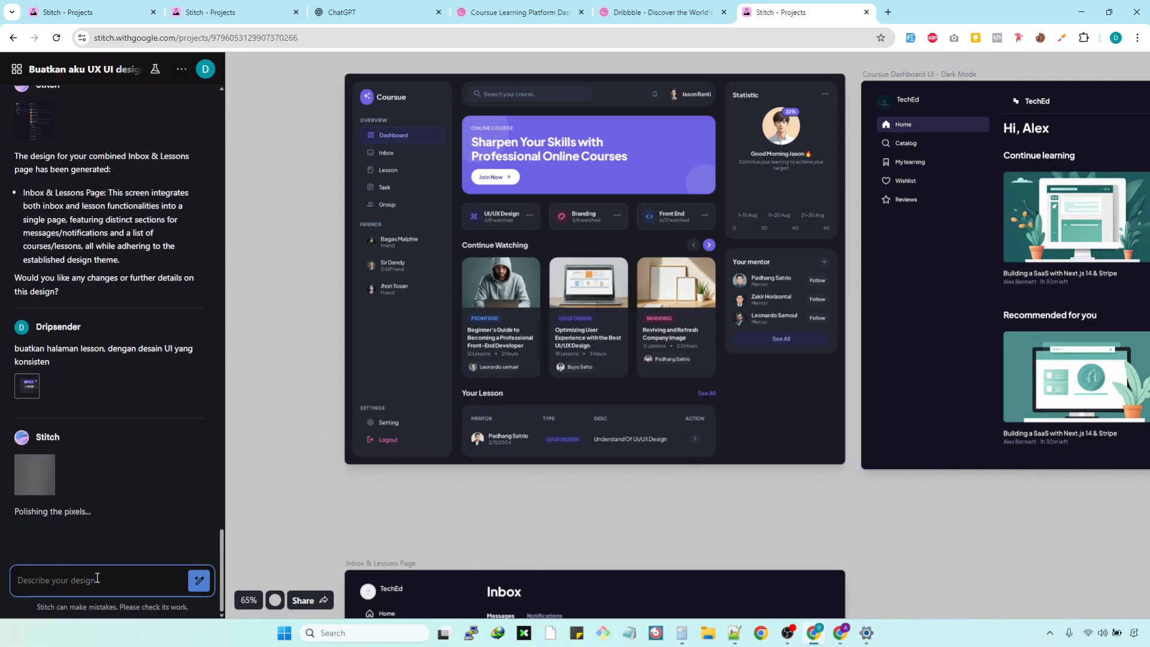
scroll(403, 384, down, 3)
click(424, 427)
scroll(425, 427, up, 3)
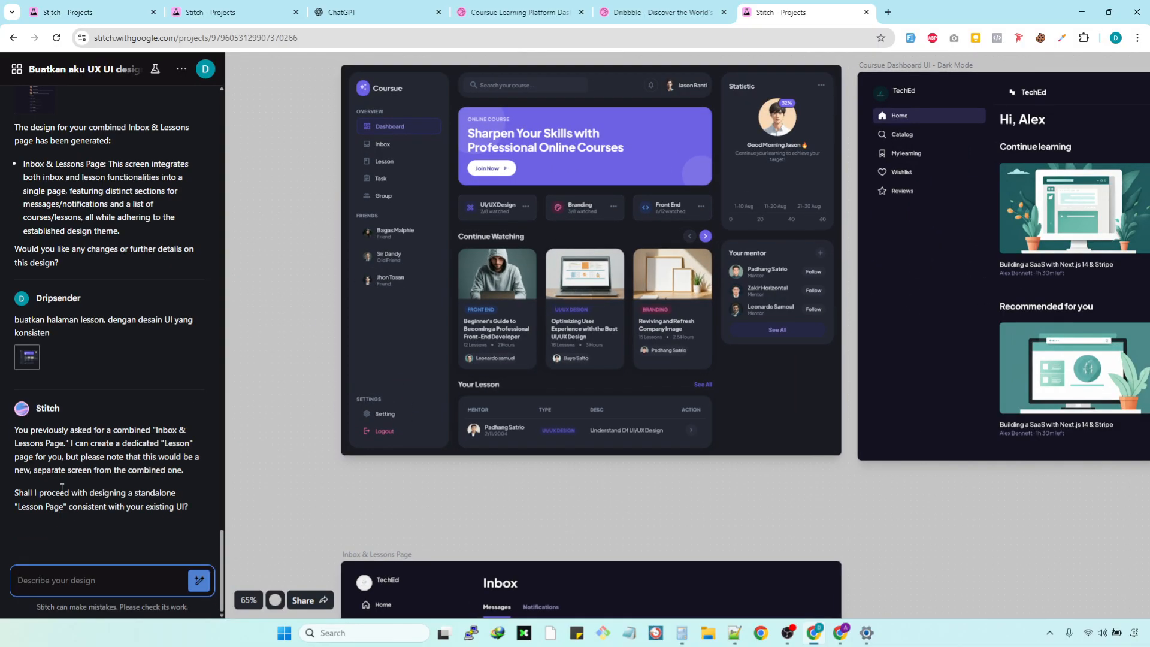
Step: Answer Stitch's question about a standalone page with "Lesson Page, ya", reusing the page name from its message
drag(65, 506, 16, 506)
key(ctrl+c)
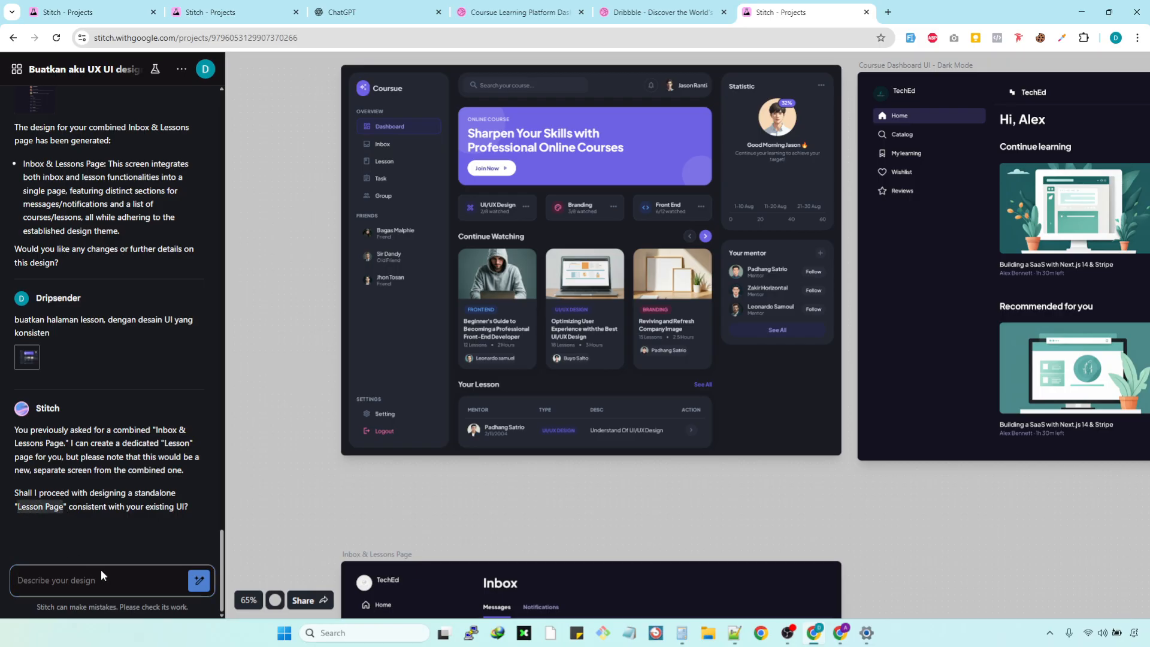
click(140, 583)
key(ctrl+v)
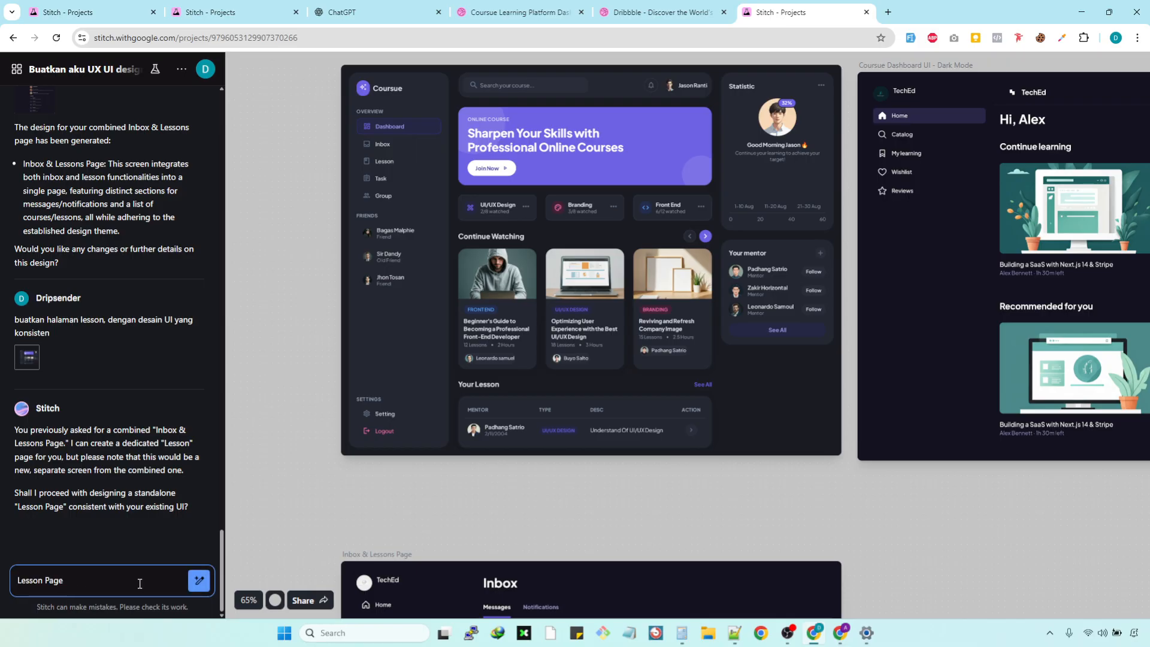
text(, ya)
key(Return)
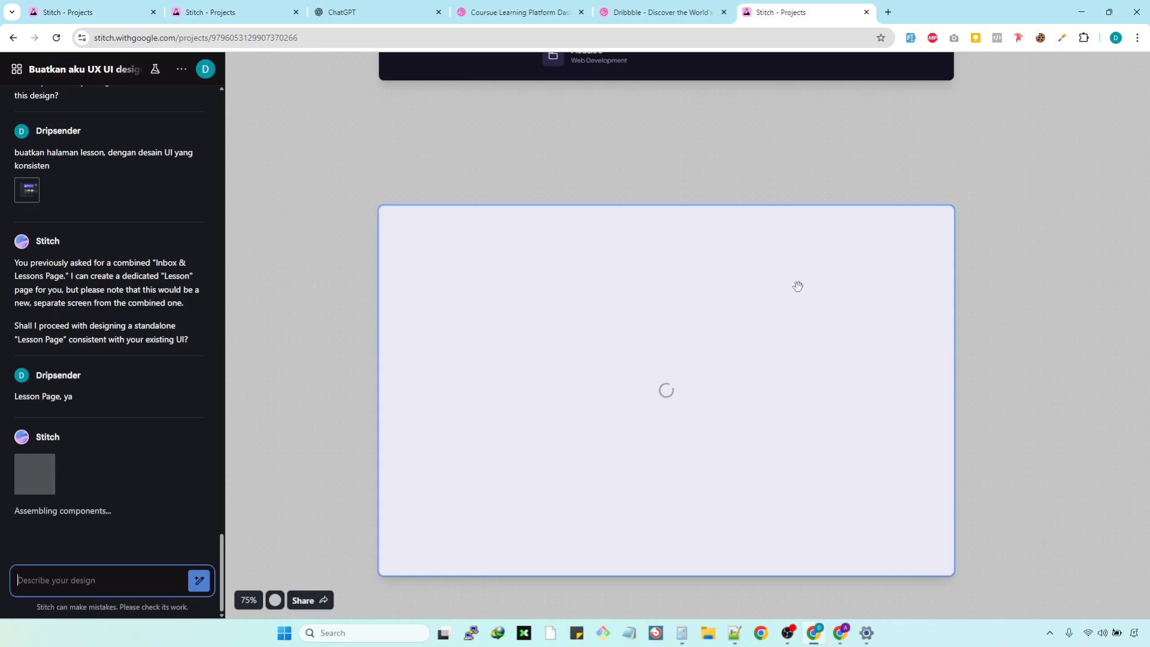
Step: Examine the generated Lesson Page and compare its style with the Inbox & Lessons Page and the dark Coursue dashboard
scroll(662, 159, down, 3)
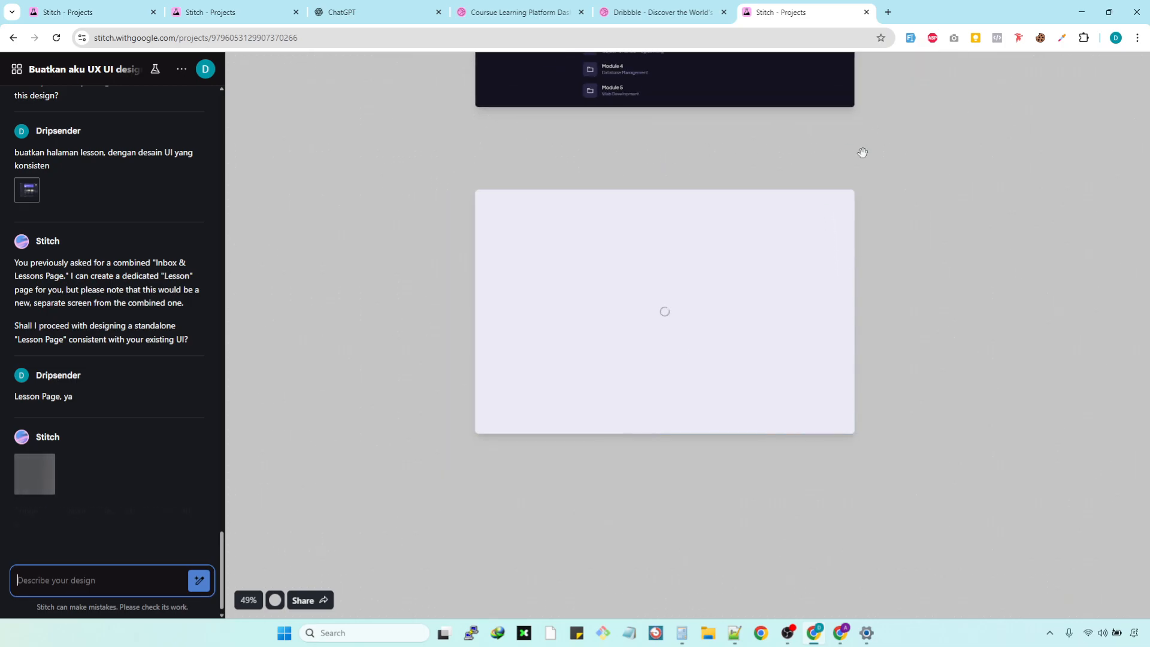
scroll(862, 152, up, 1)
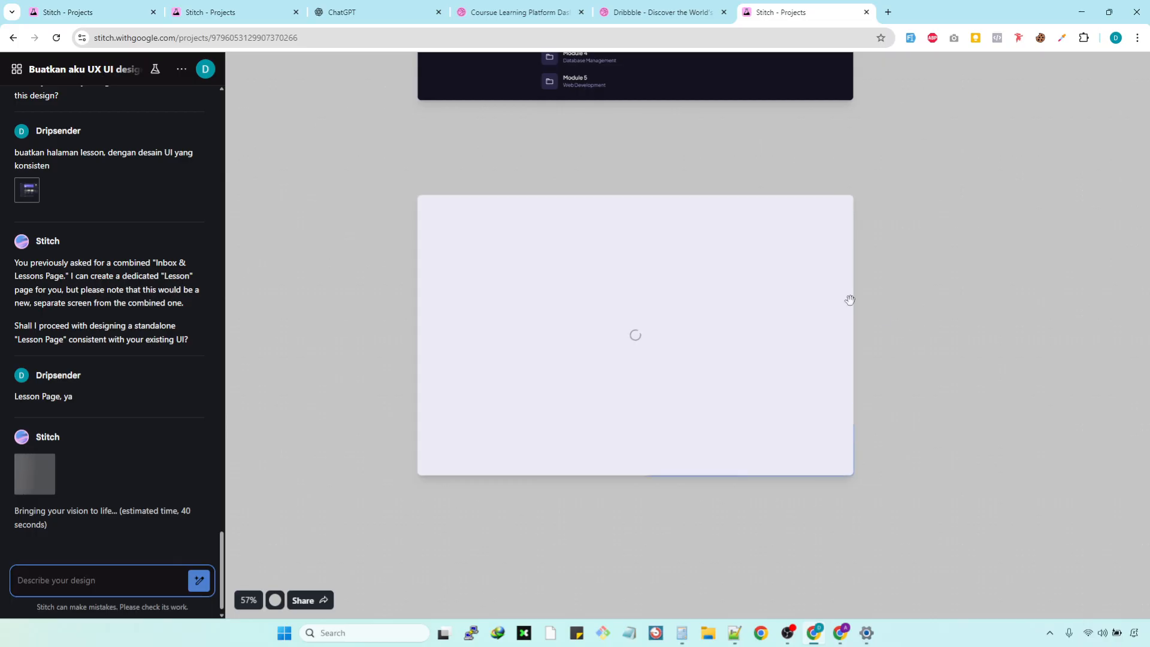
scroll(606, 174, up, 3)
drag(618, 185, 623, 81)
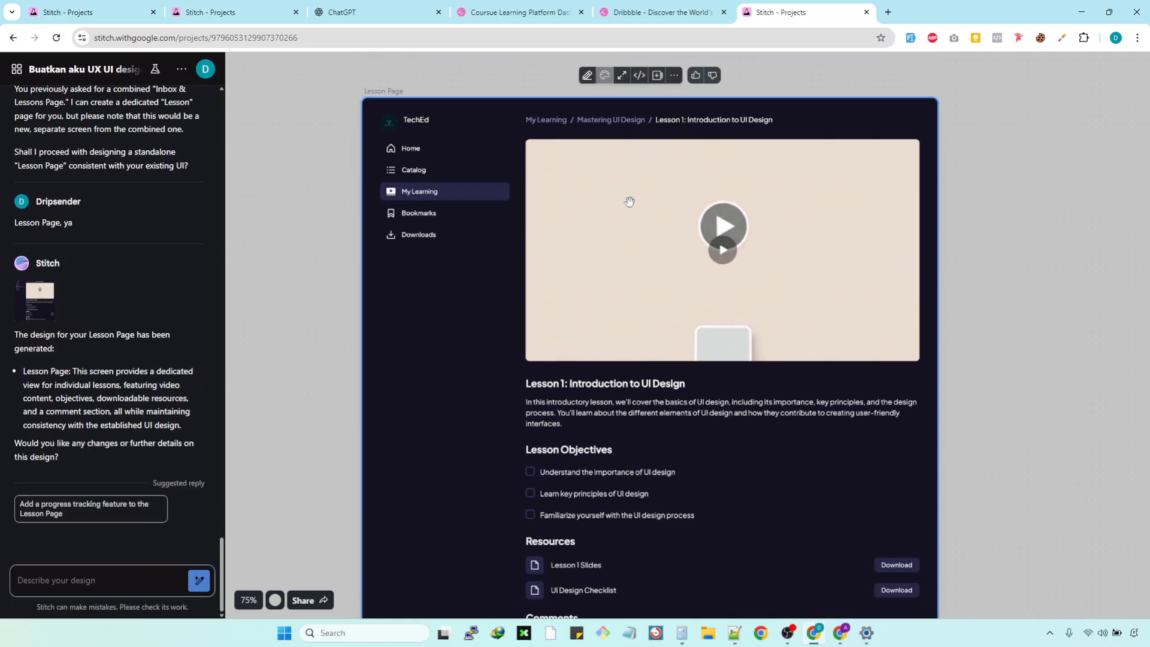
scroll(736, 248, down, 3)
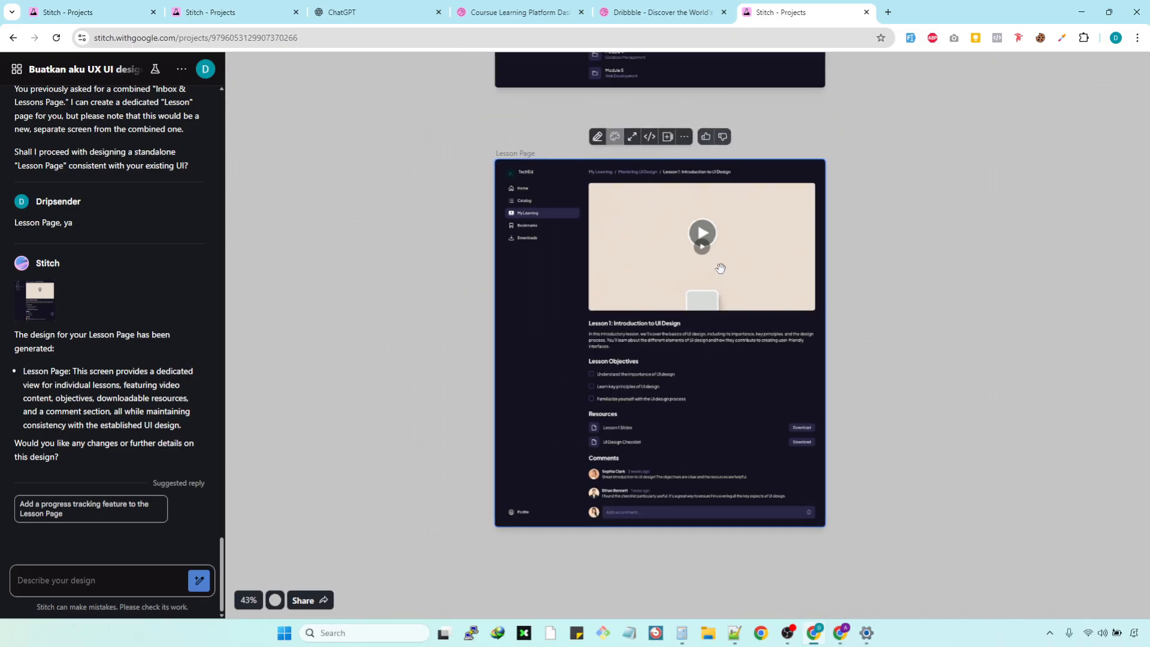
scroll(752, 214, up, 2)
scroll(535, 316, down, 7)
scroll(591, 167, up, 3)
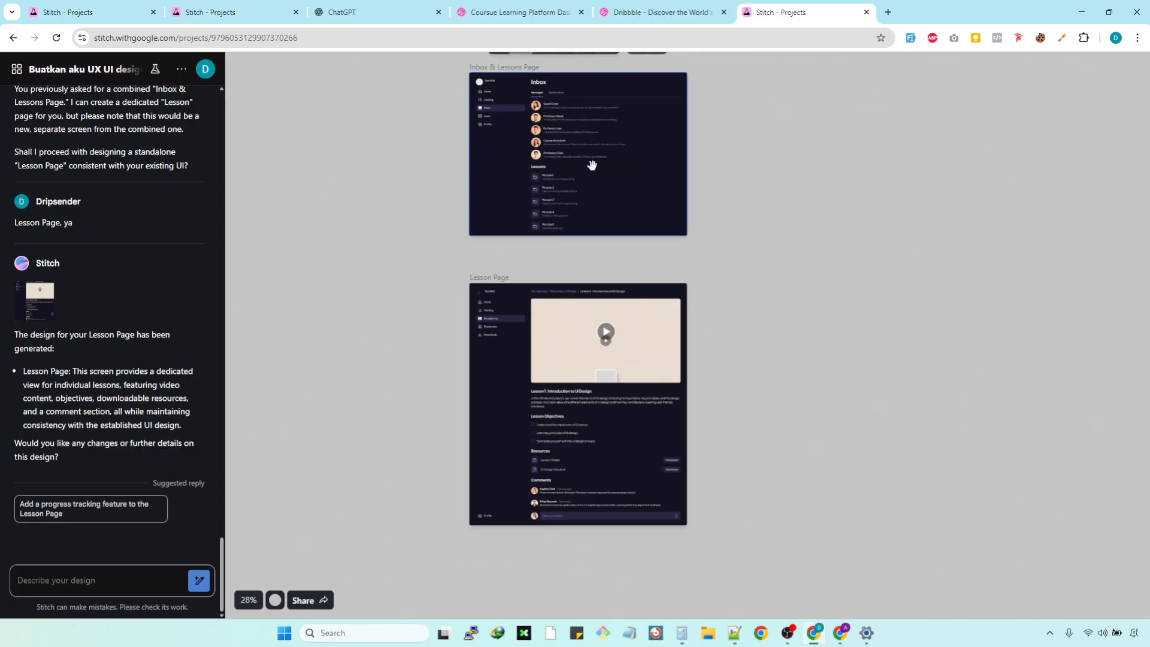
click(591, 166)
drag(488, 359, 490, 325)
scroll(728, 293, up, 3)
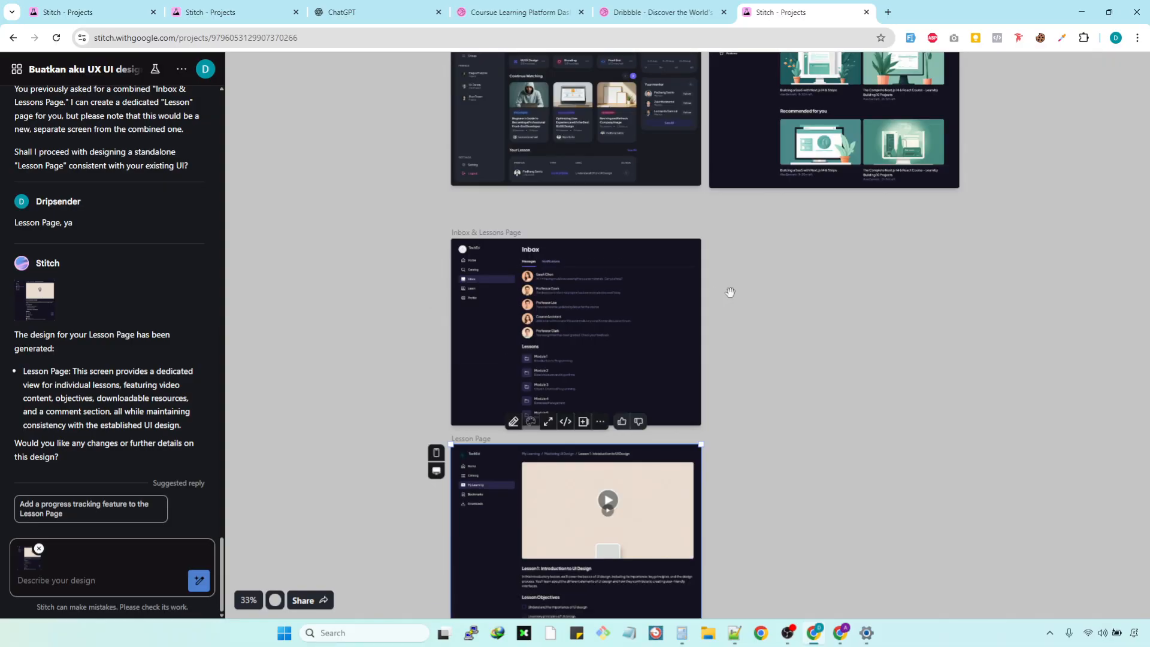
scroll(735, 289, up, 5)
click(665, 306)
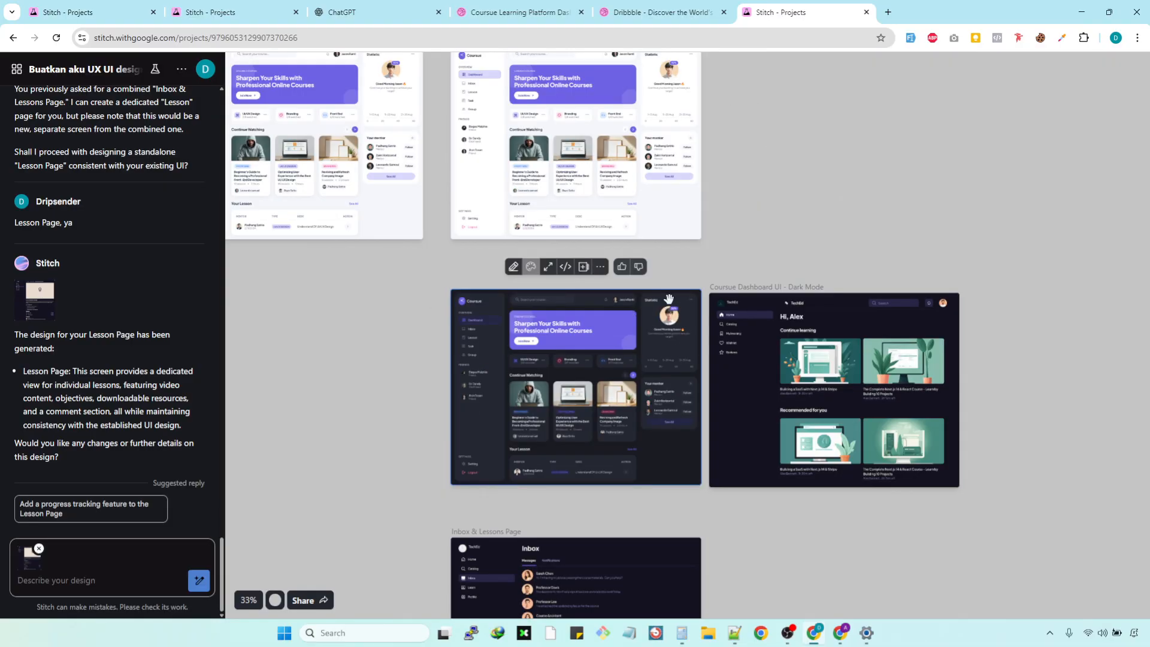
Step: Compare the style of the dark Coursue dashboard, its generated dark-mode variant, the Inbox & Lessons Page and the Lesson Page
scroll(670, 300, down, 7)
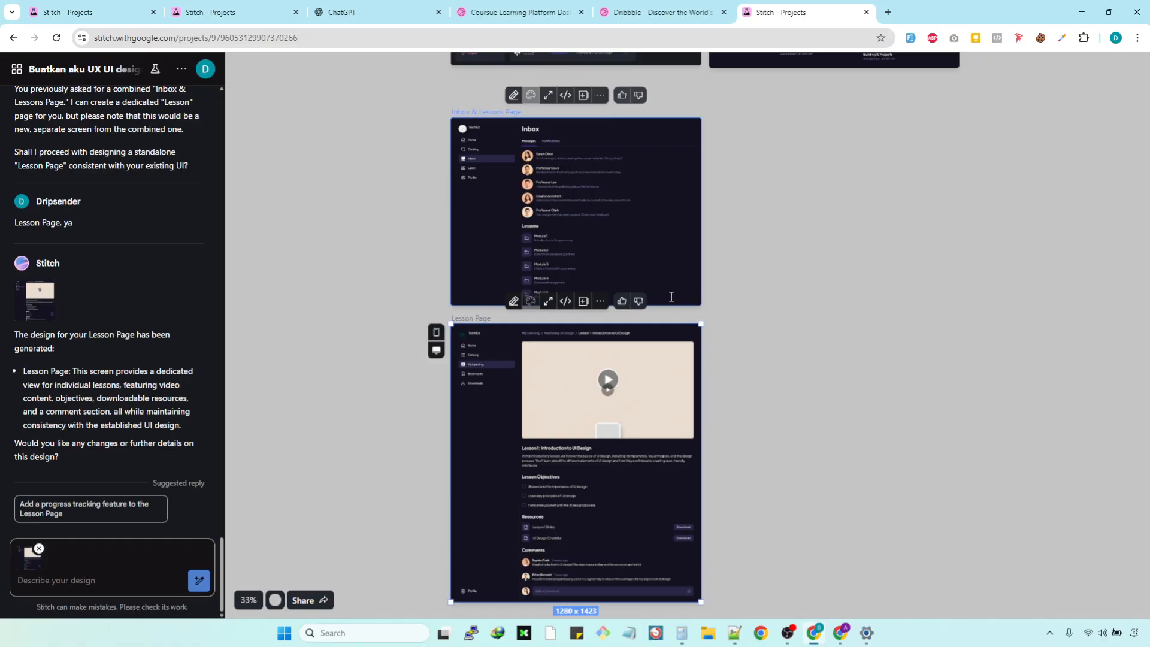
scroll(678, 270, down, 3)
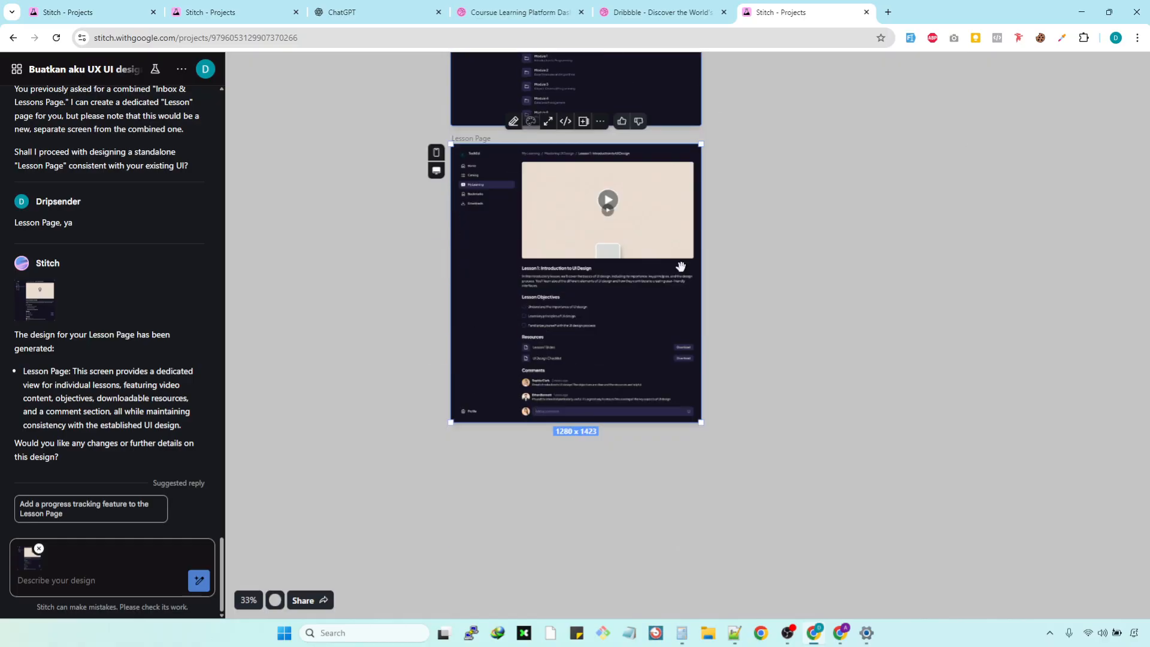
scroll(623, 380, up, 6)
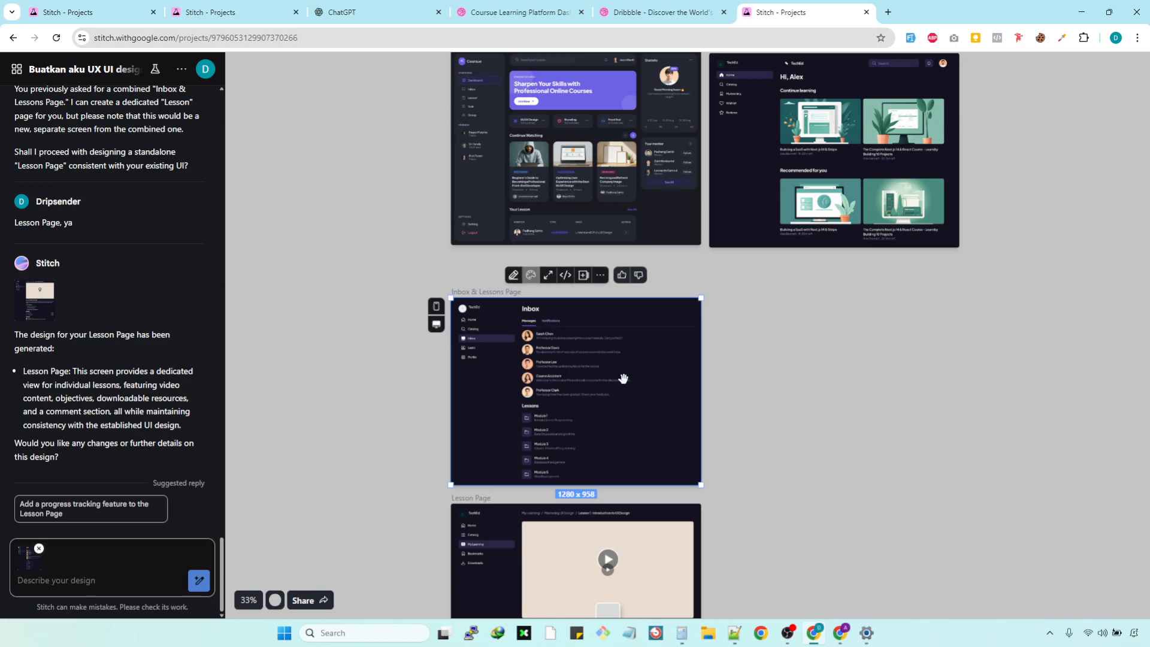
scroll(621, 377, up, 5)
scroll(620, 259, down, 4)
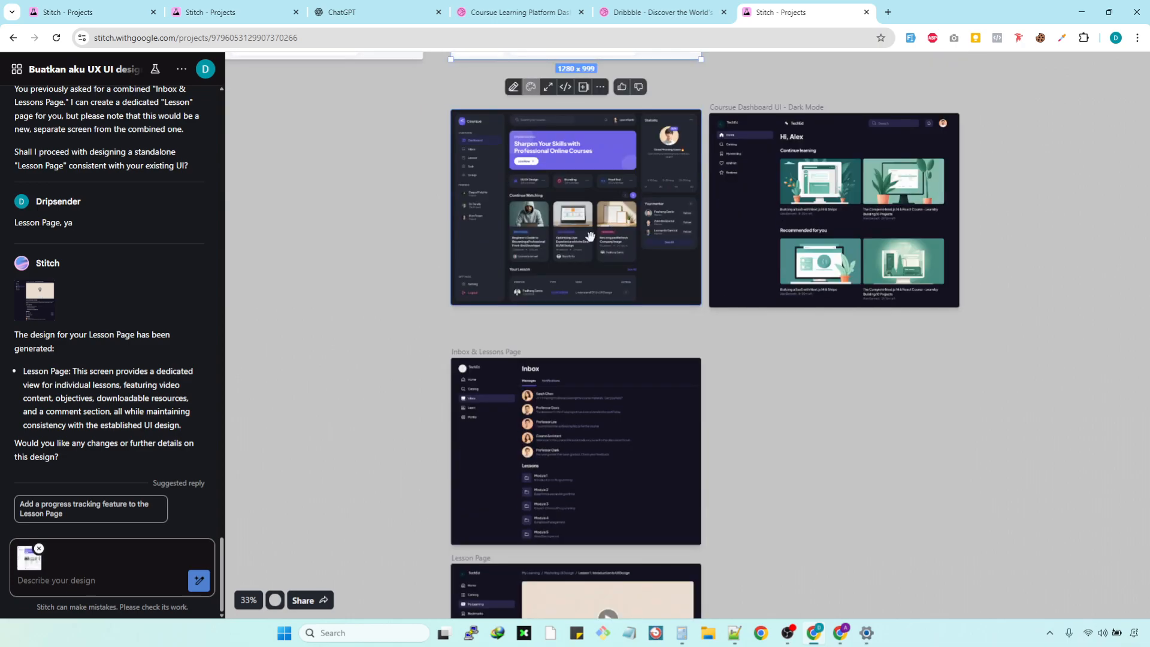
click(590, 236)
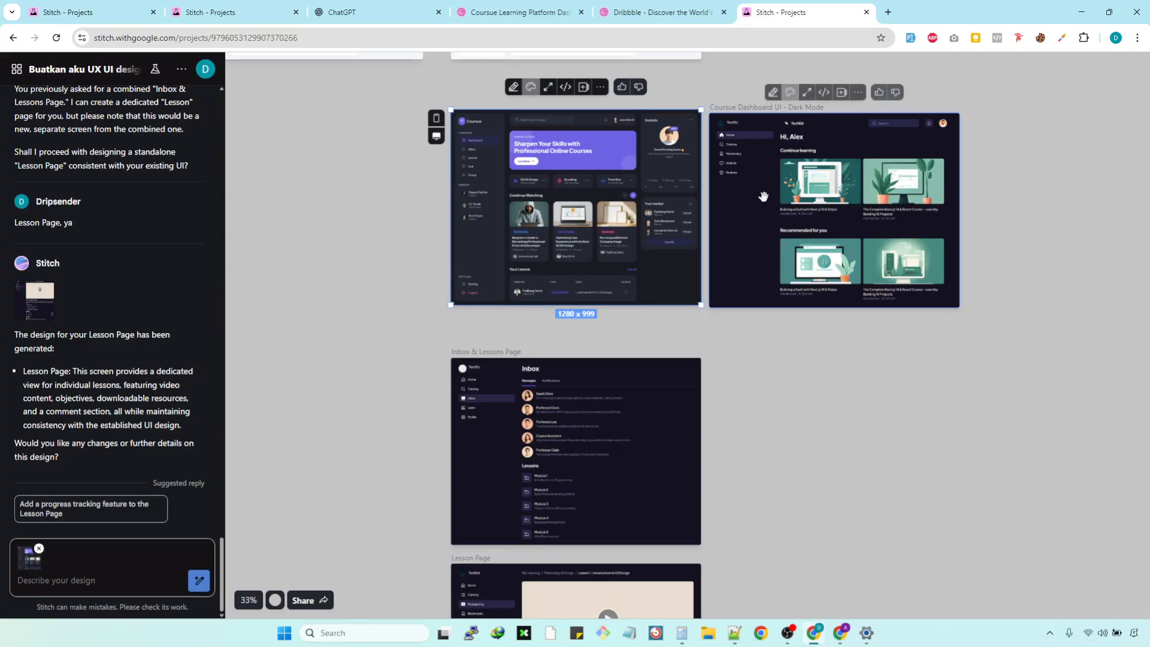
click(763, 196)
click(662, 385)
scroll(661, 360, down, 4)
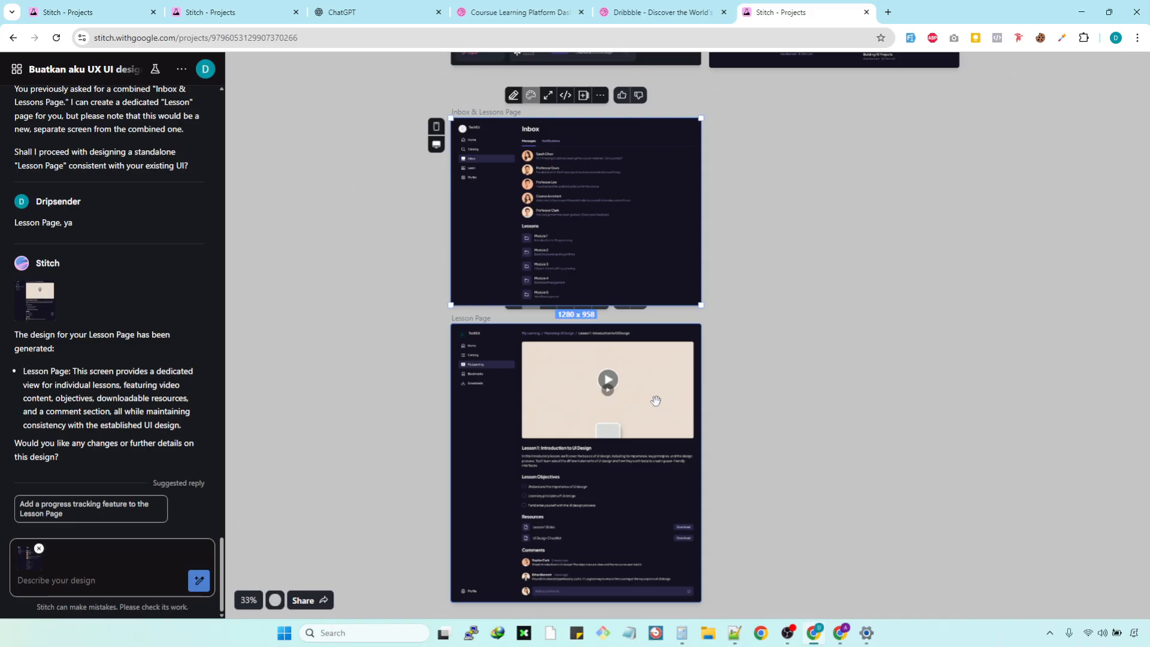
scroll(656, 401, up, 7)
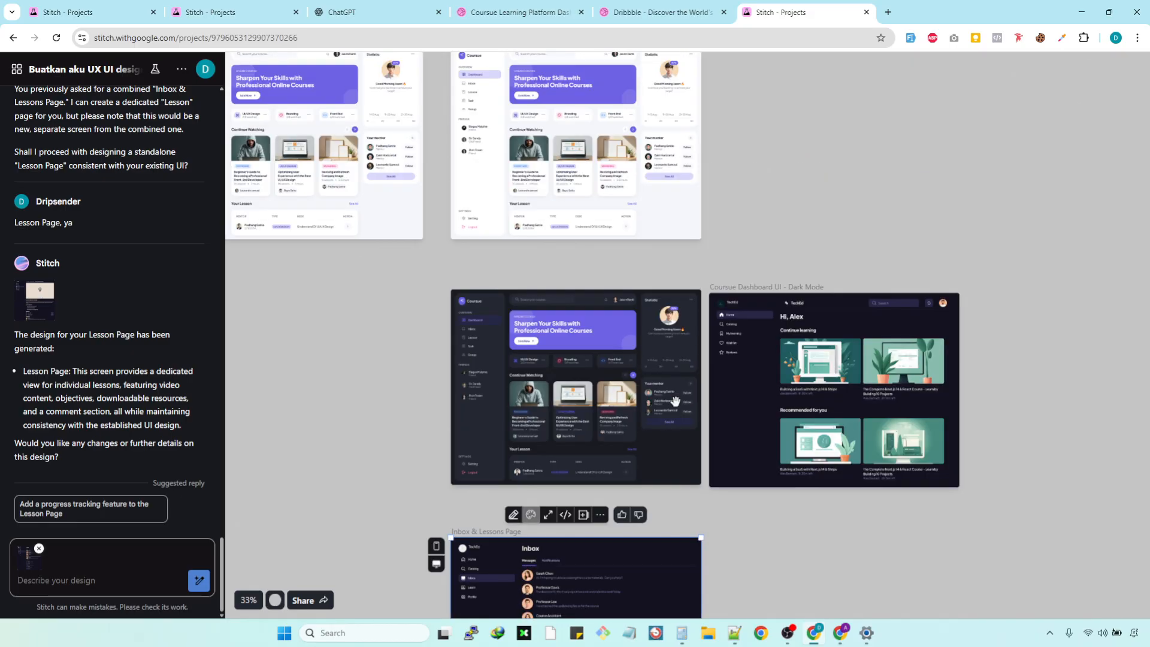
Step: Attach the light Coursue dashboard screen to the prompt as the edit reference, and deselect it after reviewing the surrounding screens
click(617, 168)
scroll(617, 168, up, 1)
scroll(667, 175, down, 2)
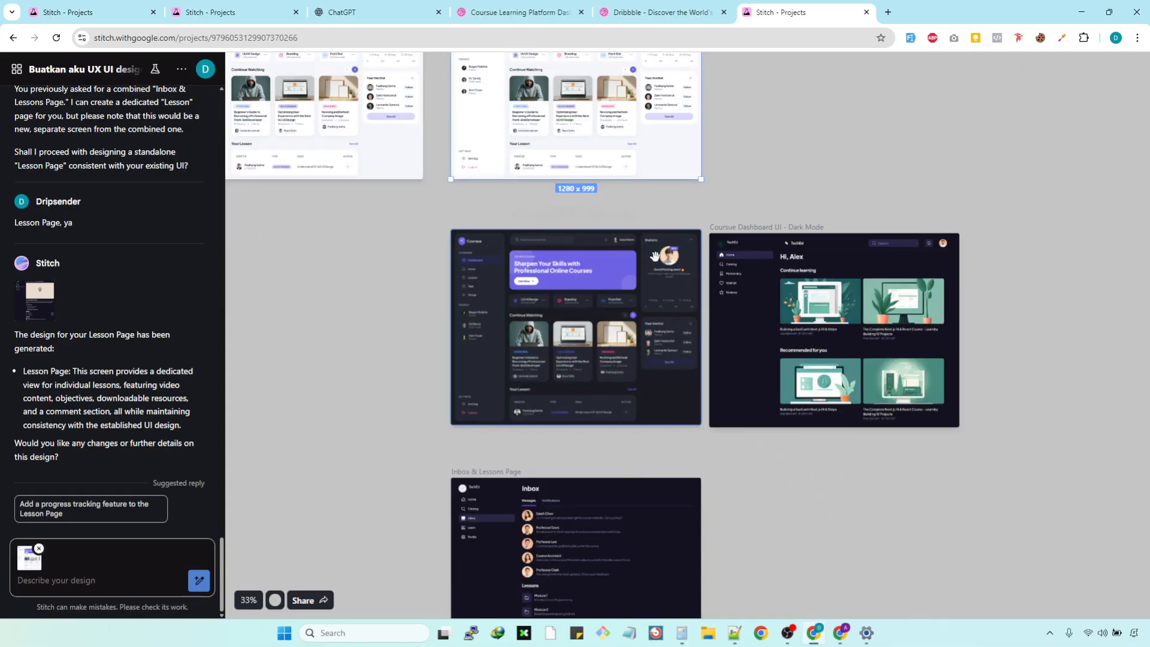
scroll(702, 392, up, 3)
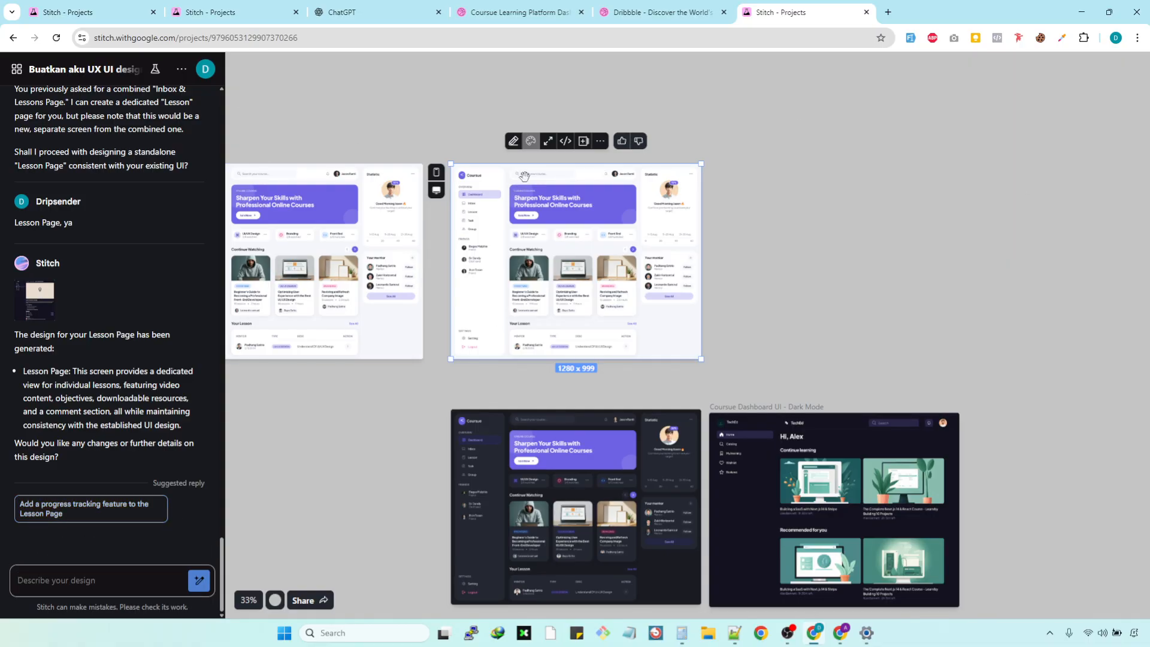
click(514, 141)
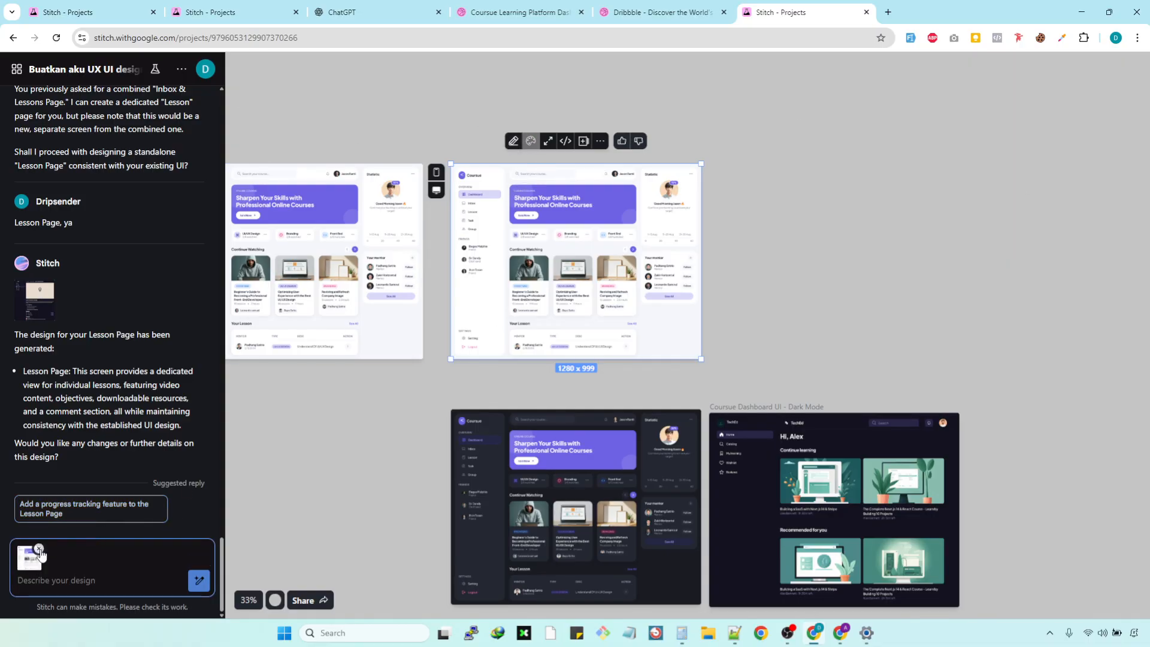
scroll(310, 548, down, 1)
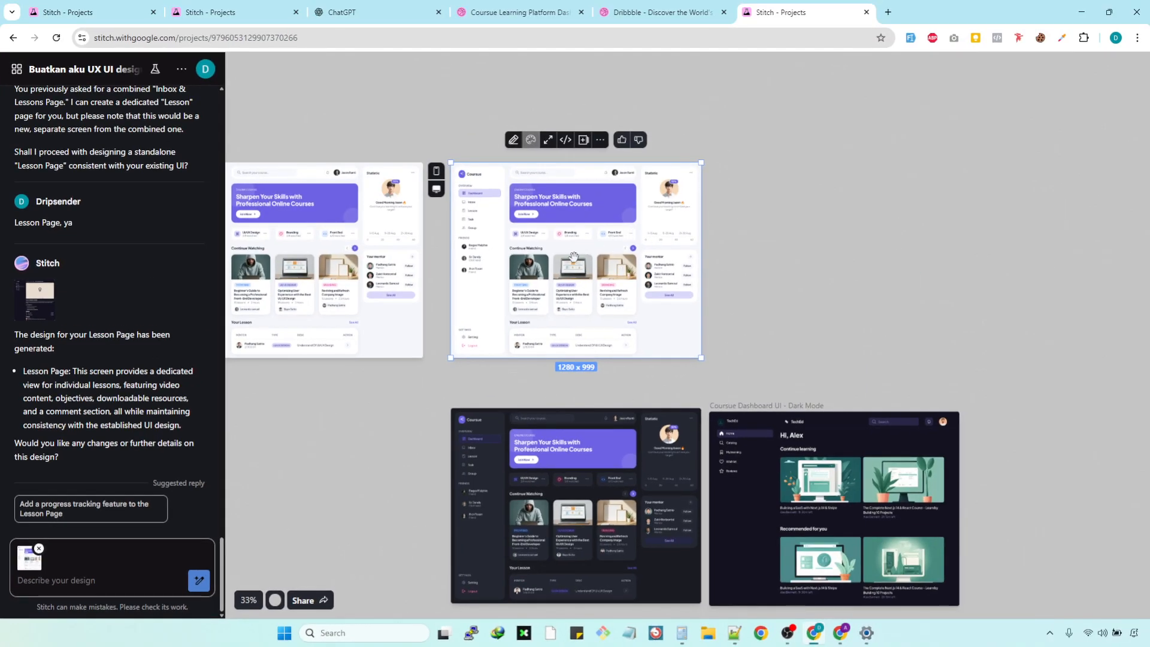
scroll(566, 217, down, 3)
scroll(576, 210, down, 2)
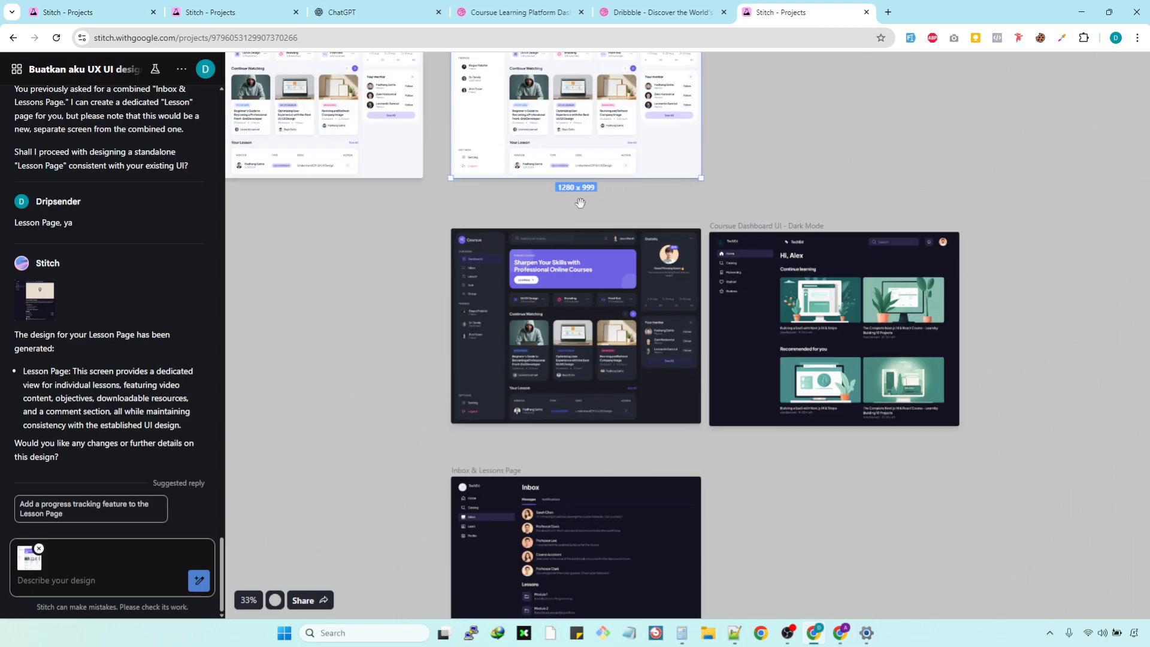
click(724, 359)
Step: Check the Lesson Page and the extra options offered for the Inbox & Lessons Page, leaving both screens unselected
scroll(664, 301, down, 5)
scroll(664, 301, down, 3)
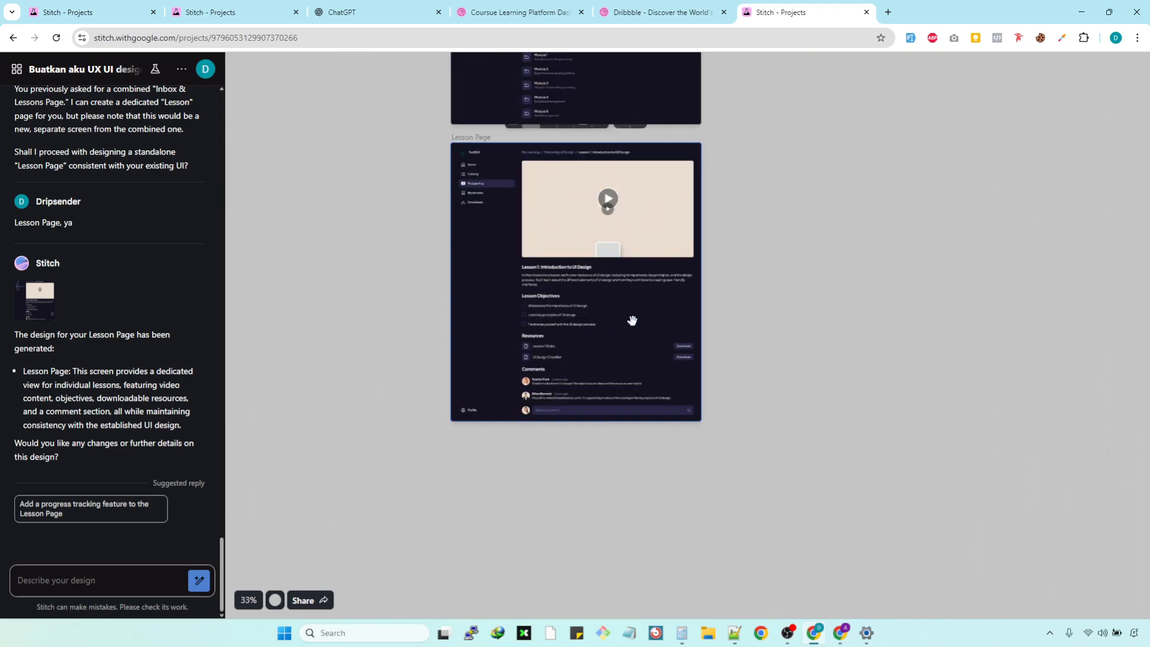
scroll(635, 324, up, 4)
click(579, 172)
scroll(591, 142, up, 3)
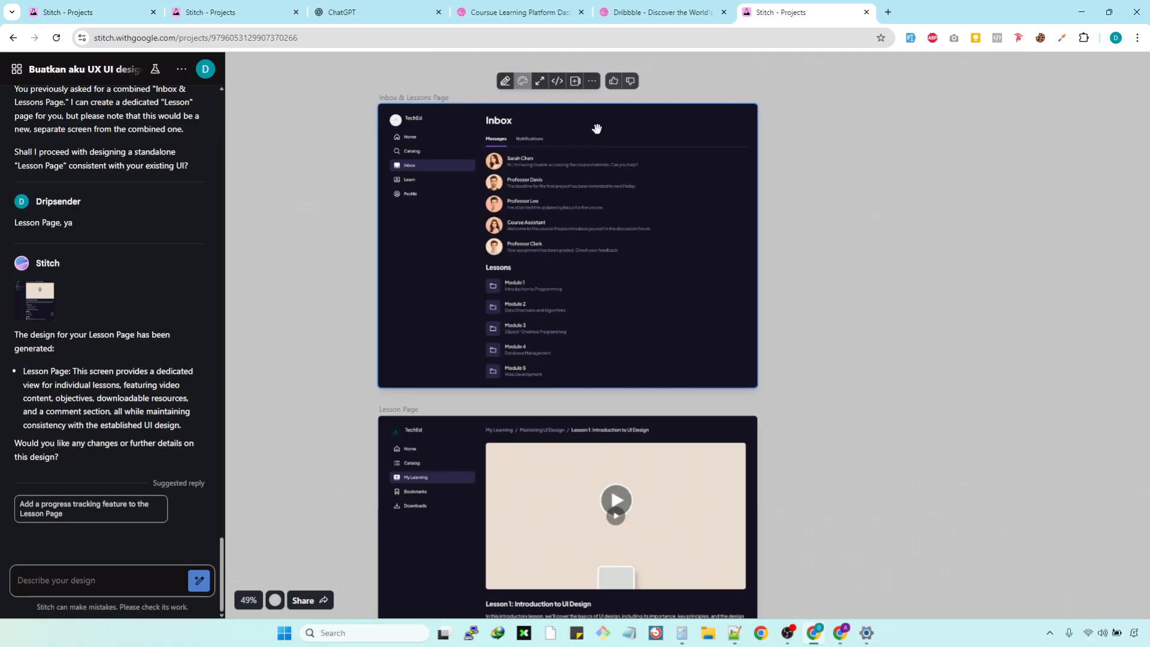
click(505, 82)
click(592, 82)
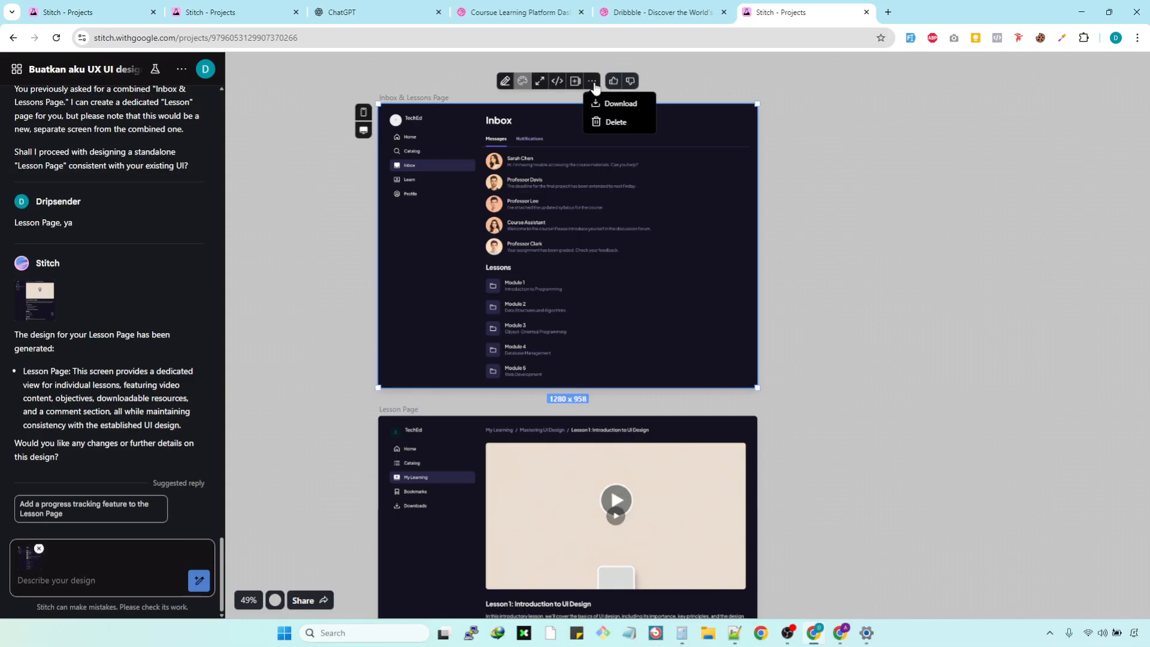
click(906, 177)
Step: Try both light Coursue dashboards as the edit reference and clear the reference from the prompt
click(600, 522)
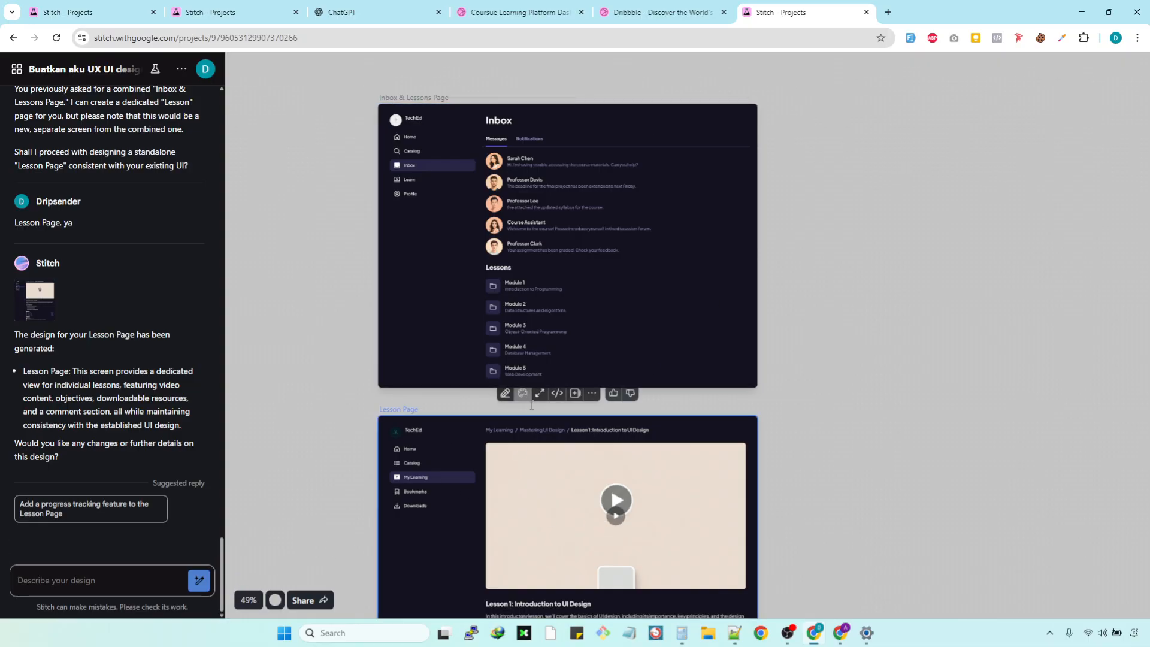
scroll(573, 303, down, 5)
scroll(644, 416, up, 8)
click(505, 334)
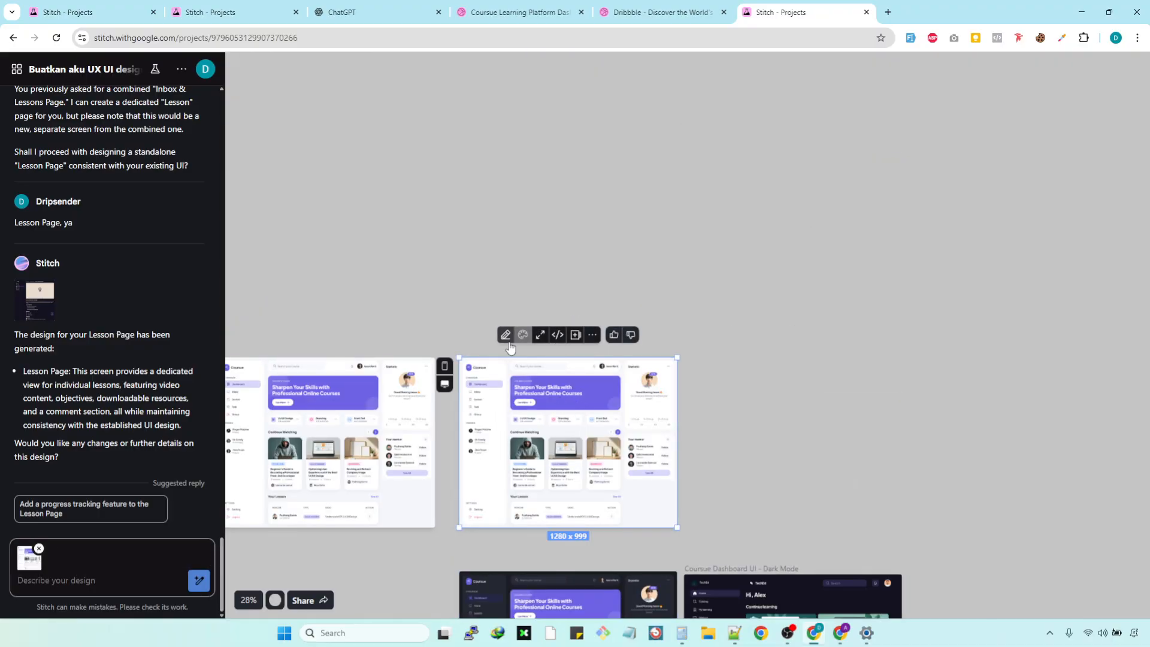
click(331, 354)
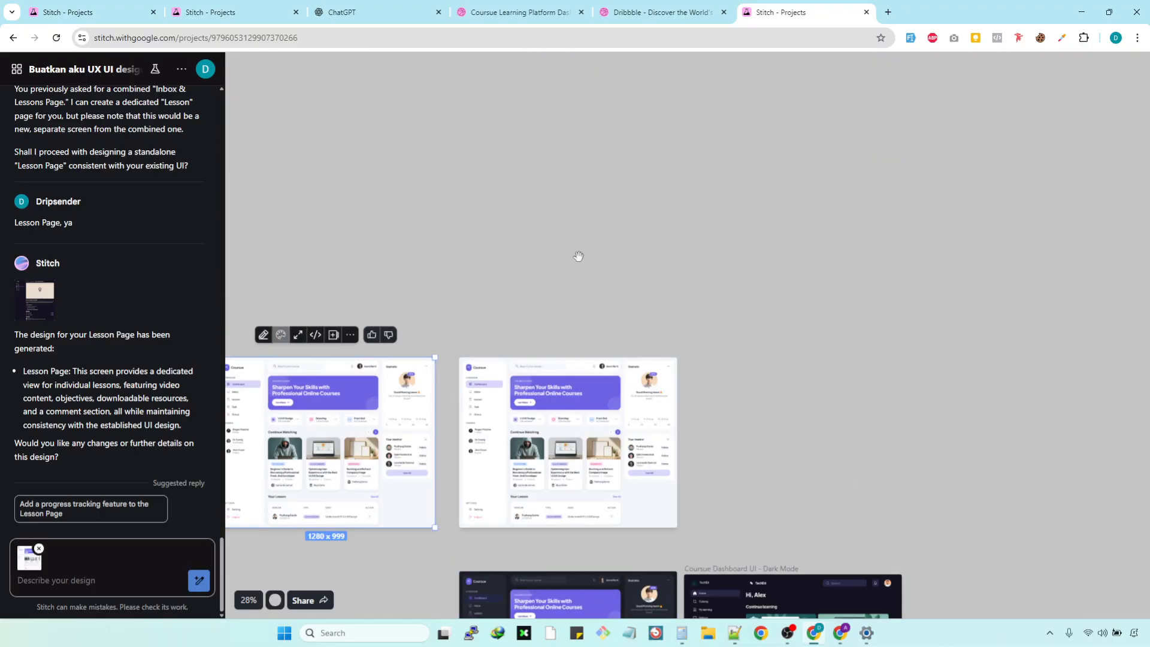
scroll(575, 258, down, 4)
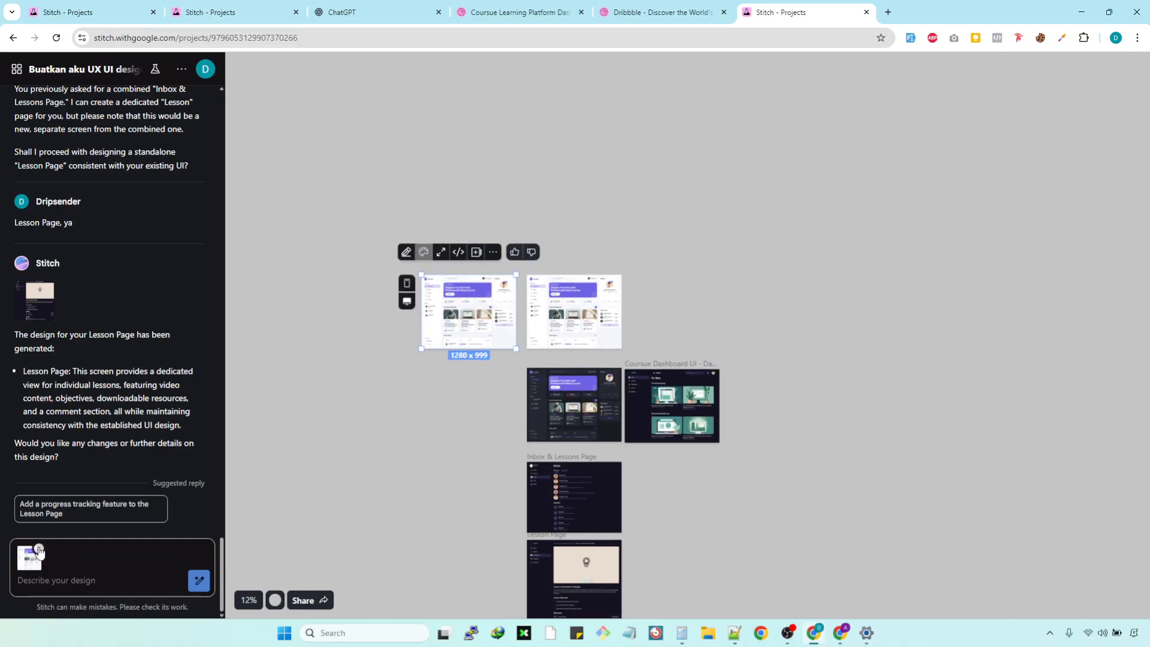
click(39, 549)
Step: Send Stitch's suggested prompt "Add a progress tracking feature to the Lesson Page" without a reference screen
scroll(347, 480, down, 3)
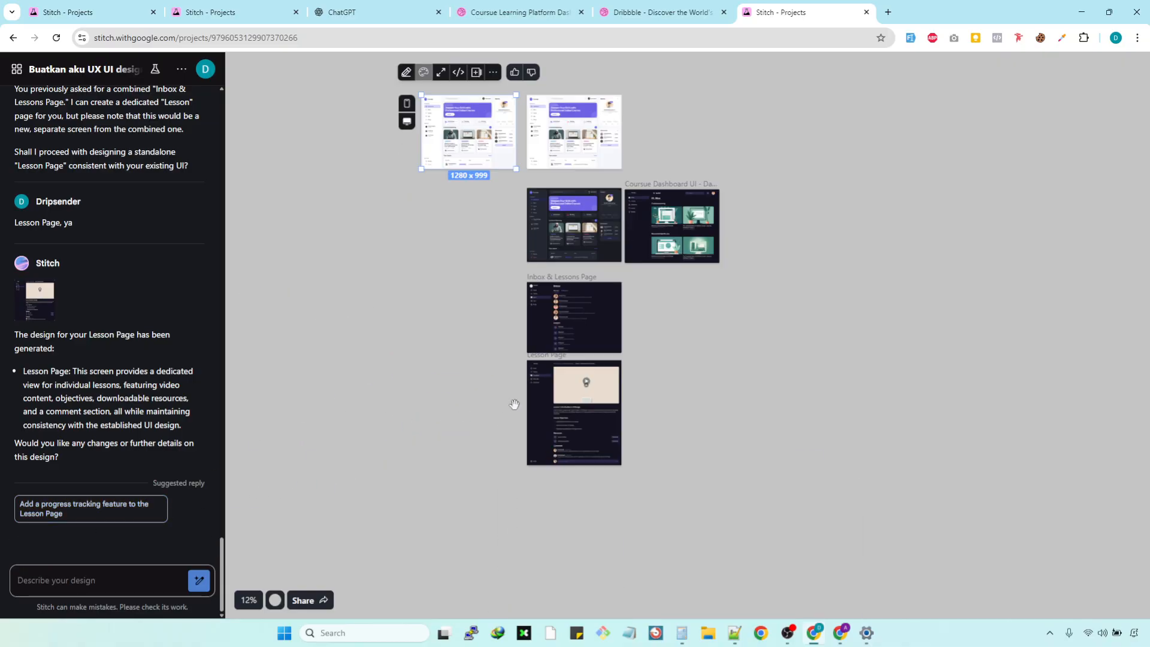
scroll(572, 410, up, 4)
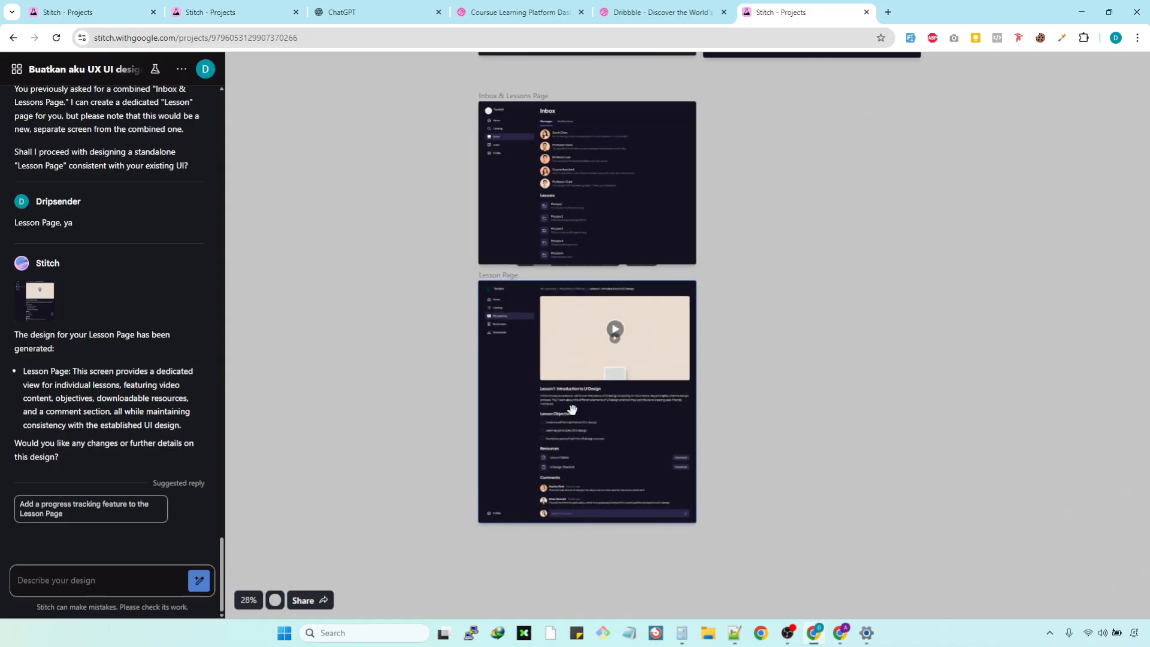
scroll(573, 410, up, 1)
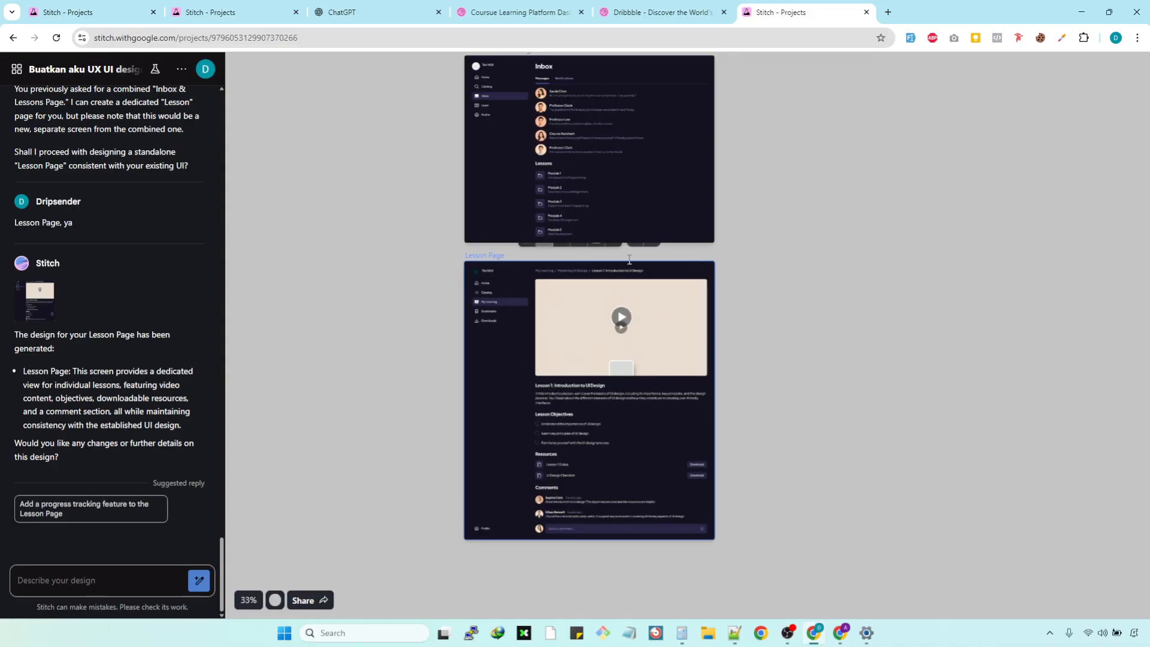
click(62, 514)
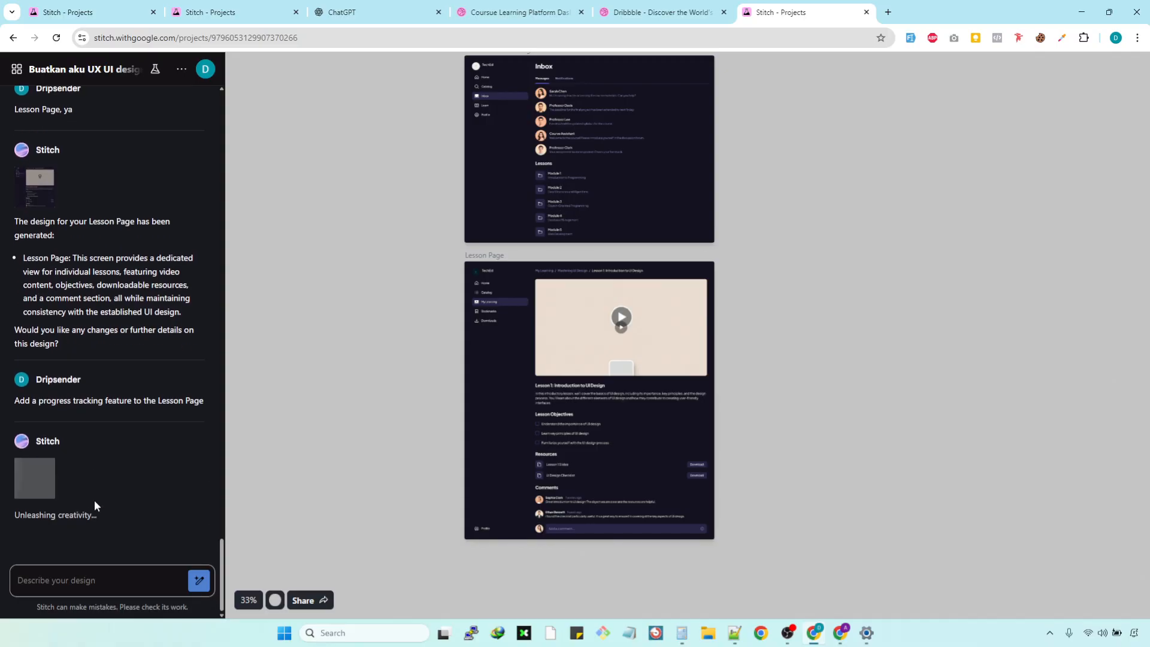
Step: Review the existing Lesson Page, Inbox & Lessons Page and Coursue dashboards during the generation of the new screen
click(611, 348)
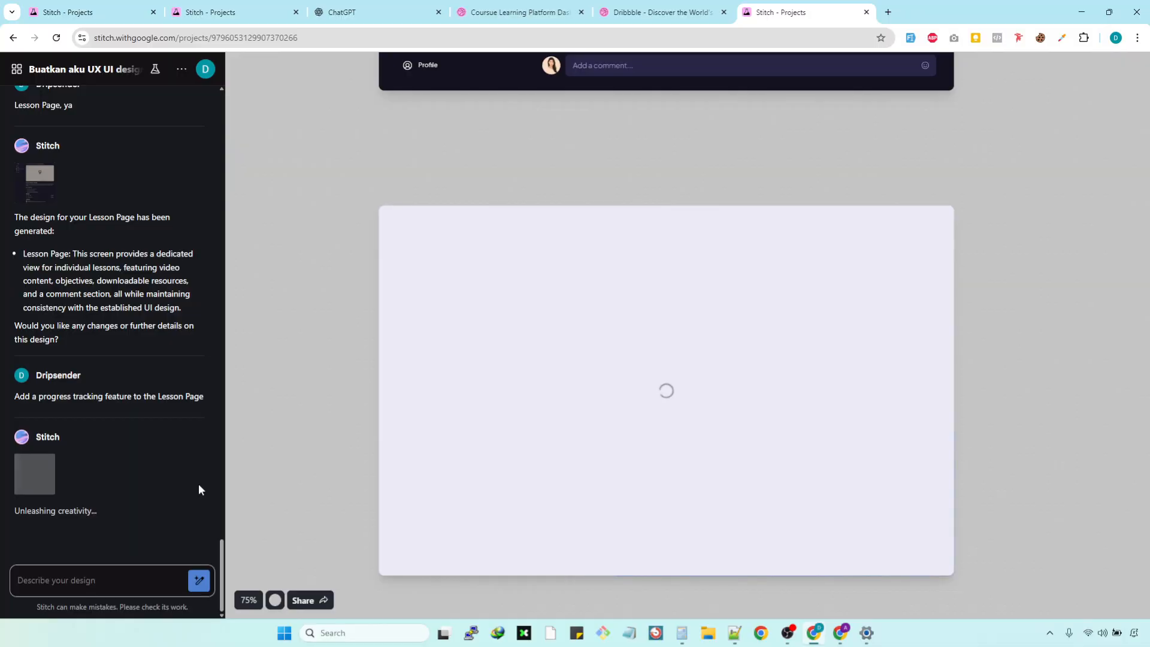
scroll(593, 381, up, 6)
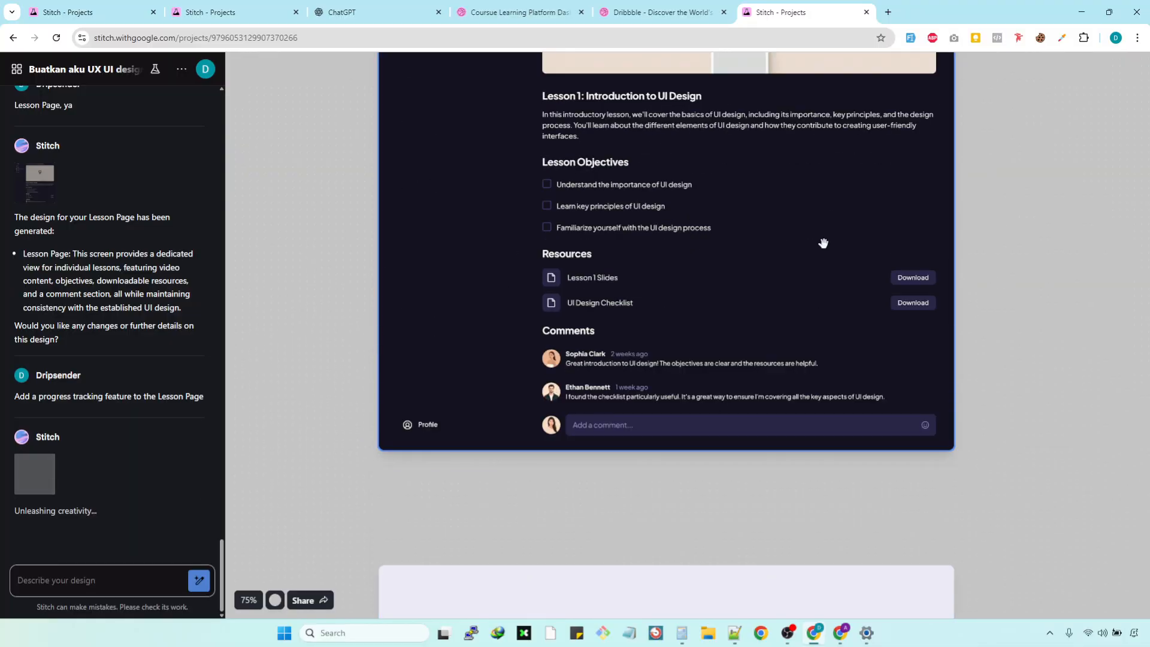
scroll(639, 294, down, 4)
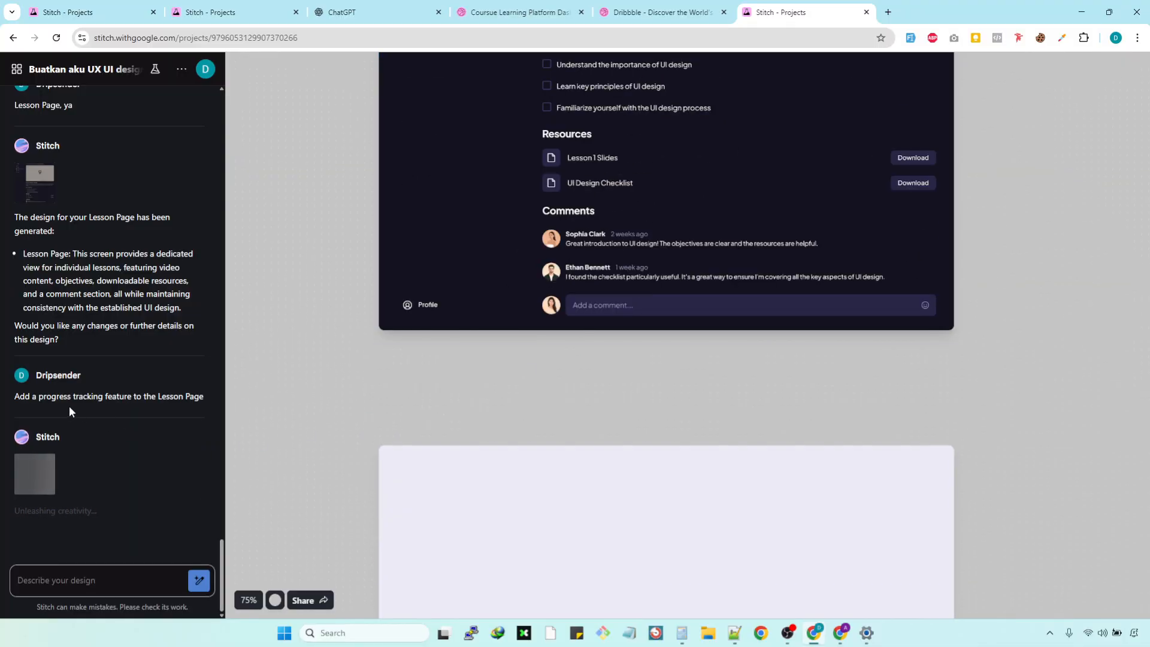
scroll(629, 434, down, 4)
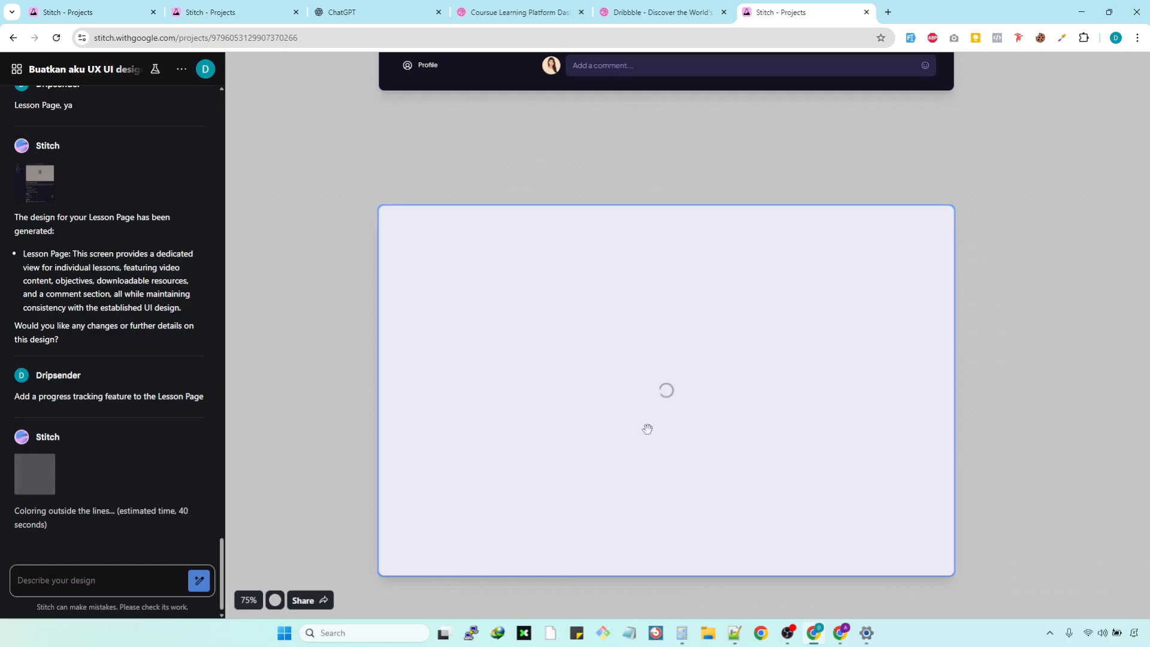
scroll(647, 429, up, 11)
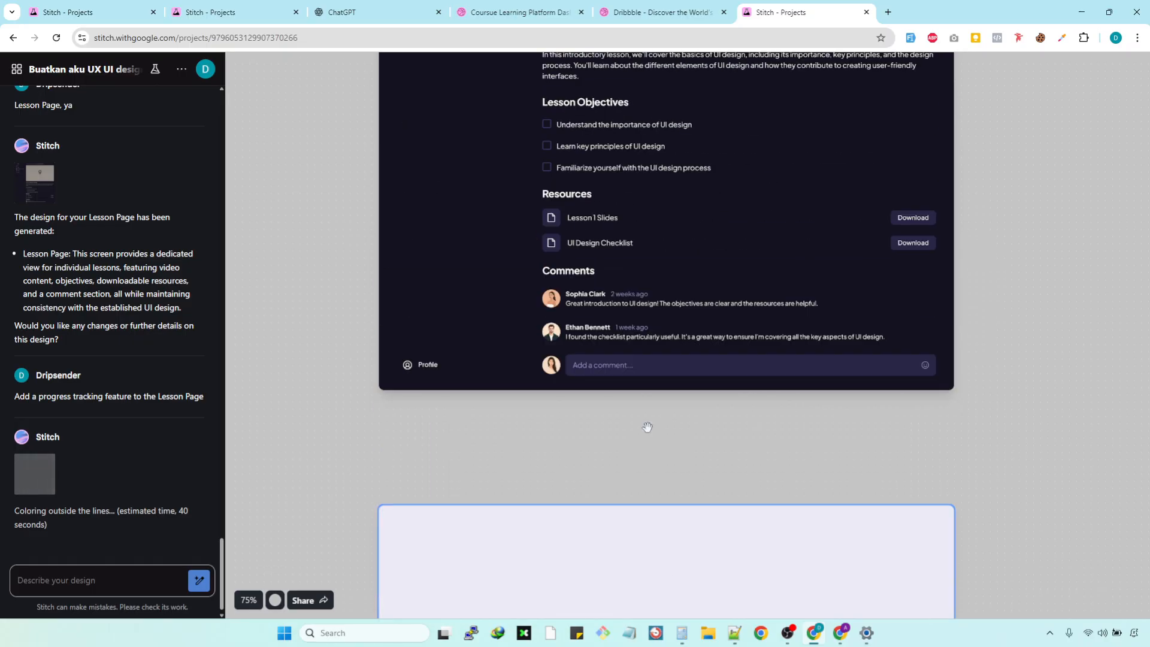
scroll(647, 429, up, 20)
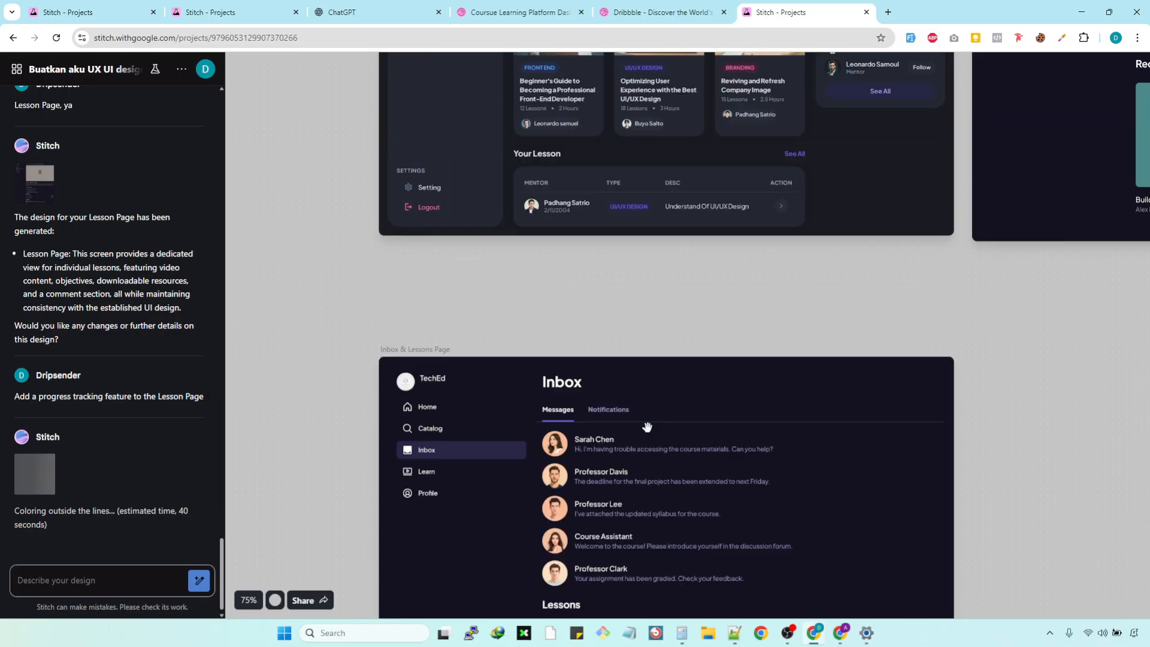
scroll(650, 427, up, 1)
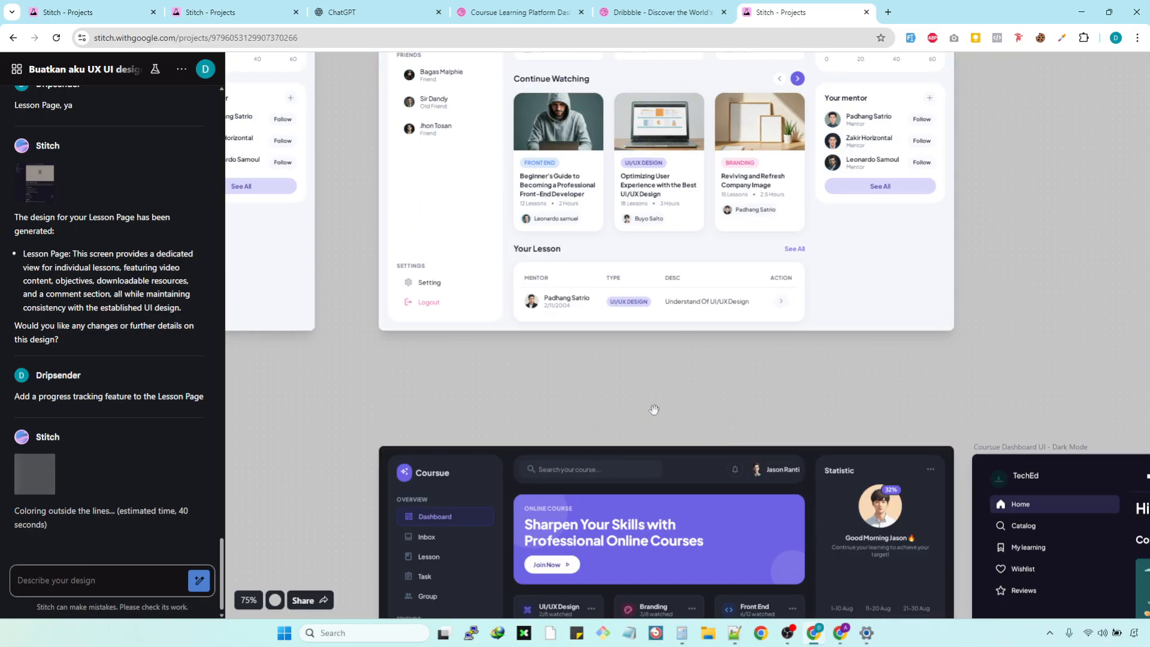
scroll(541, 525, up, 3)
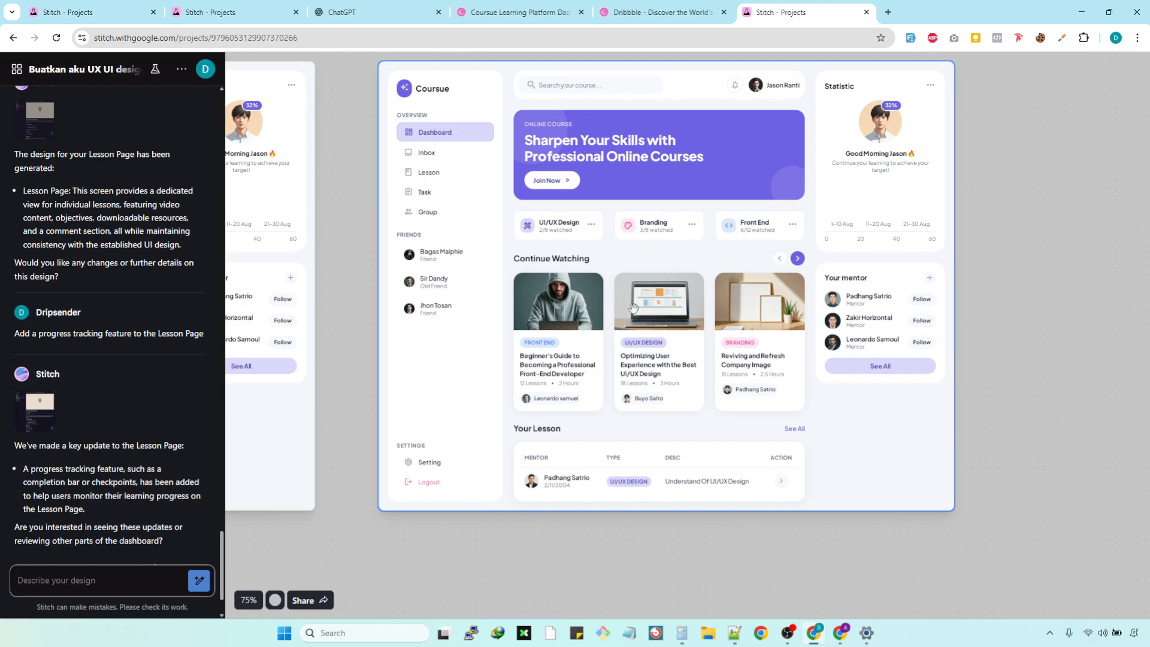
Step: Examine the regenerated Lesson Page, especially its lesson progress section, against the earlier pages
scroll(634, 308, down, 15)
scroll(740, 231, down, 20)
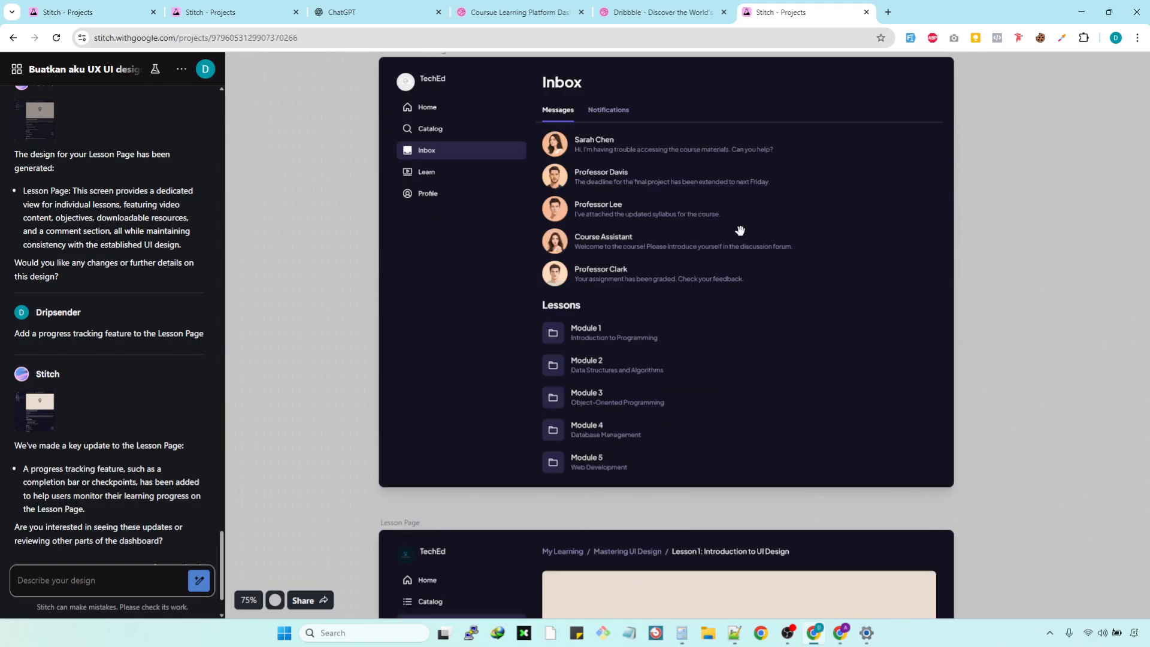
scroll(741, 230, down, 8)
scroll(656, 321, down, 18)
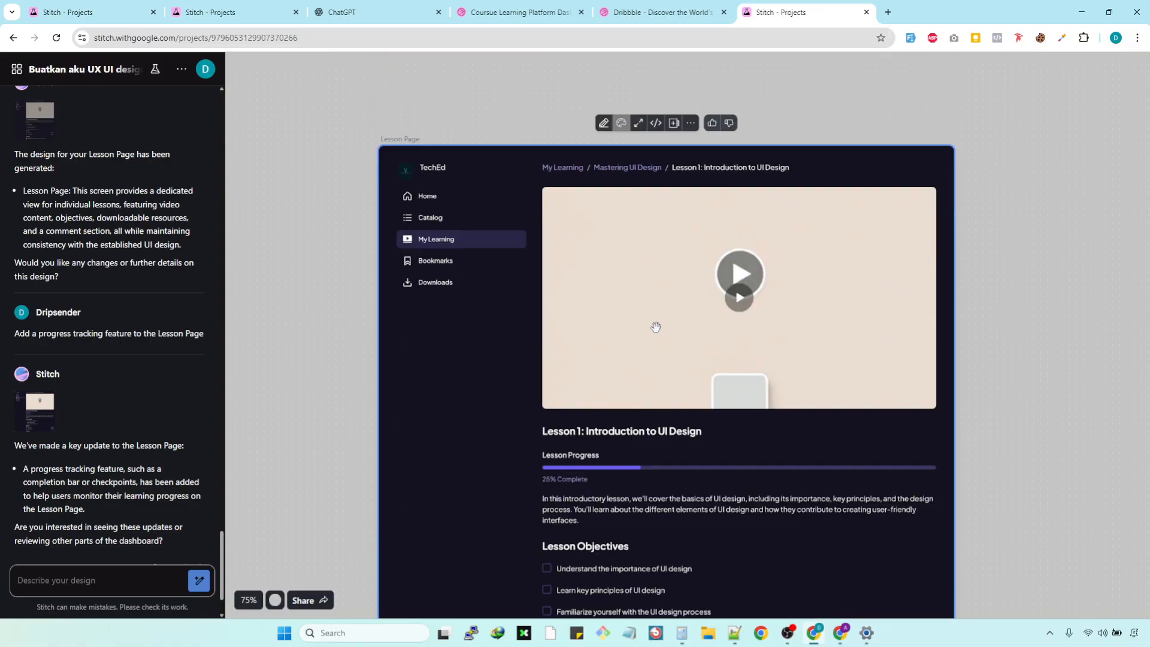
scroll(659, 320, up, 6)
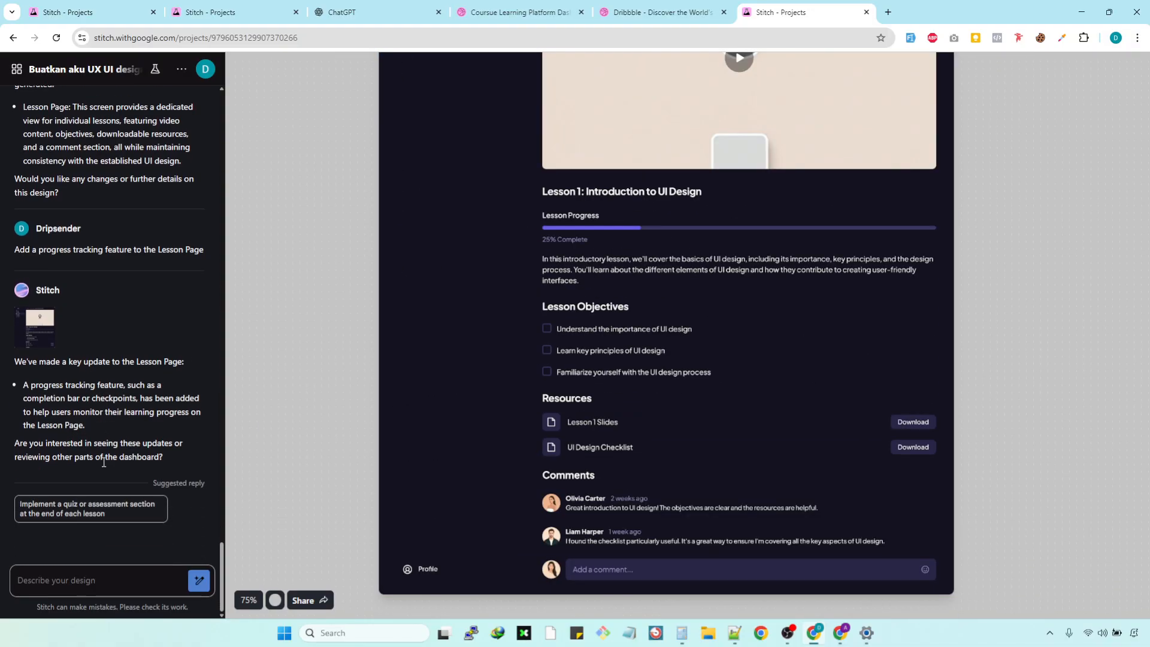
Step: Send the suggested prompt "Implement a quiz or assessment section at the end of each lesson" and go to the new screen's placeholder
click(45, 518)
scroll(709, 443, down, 7)
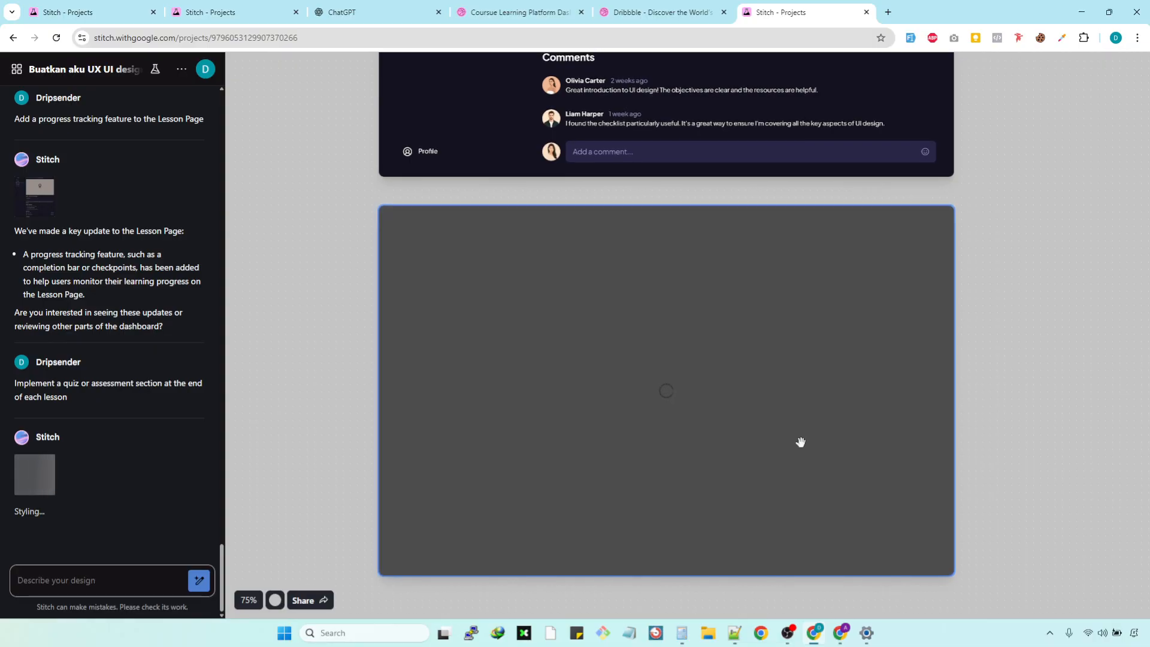
Step: Review the Coursue dashboards, Inbox & Lessons Page and earlier Lesson Pages on the canvas during the generation of the quiz screen
scroll(539, 320, down, 10)
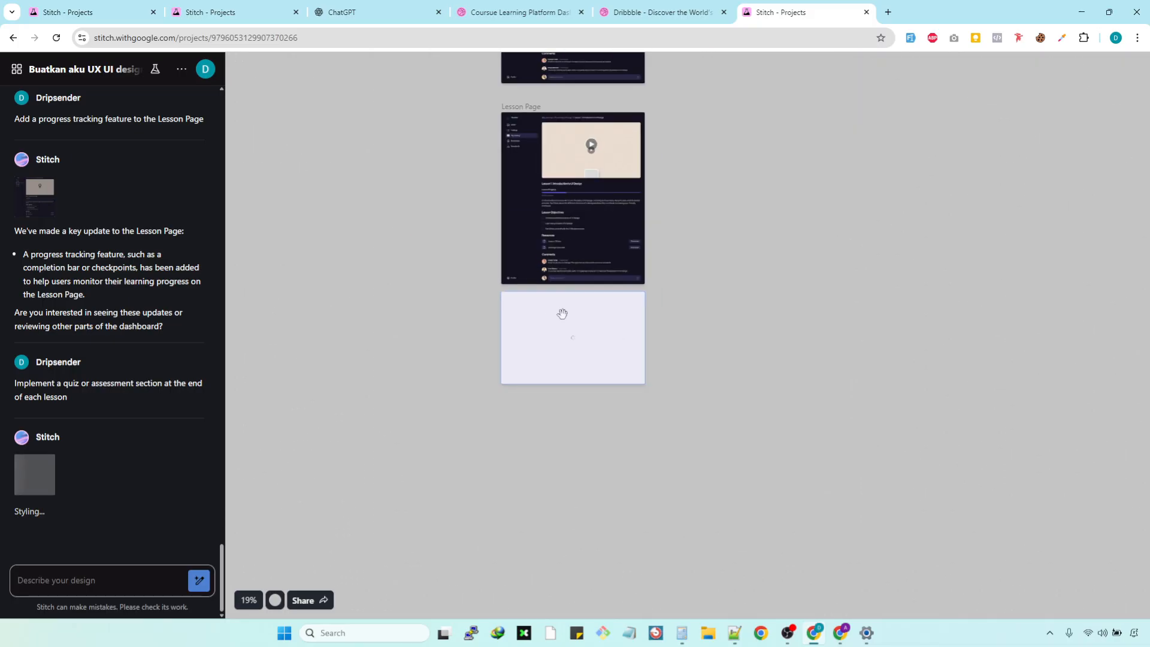
scroll(631, 208, up, 4)
scroll(659, 272, up, 15)
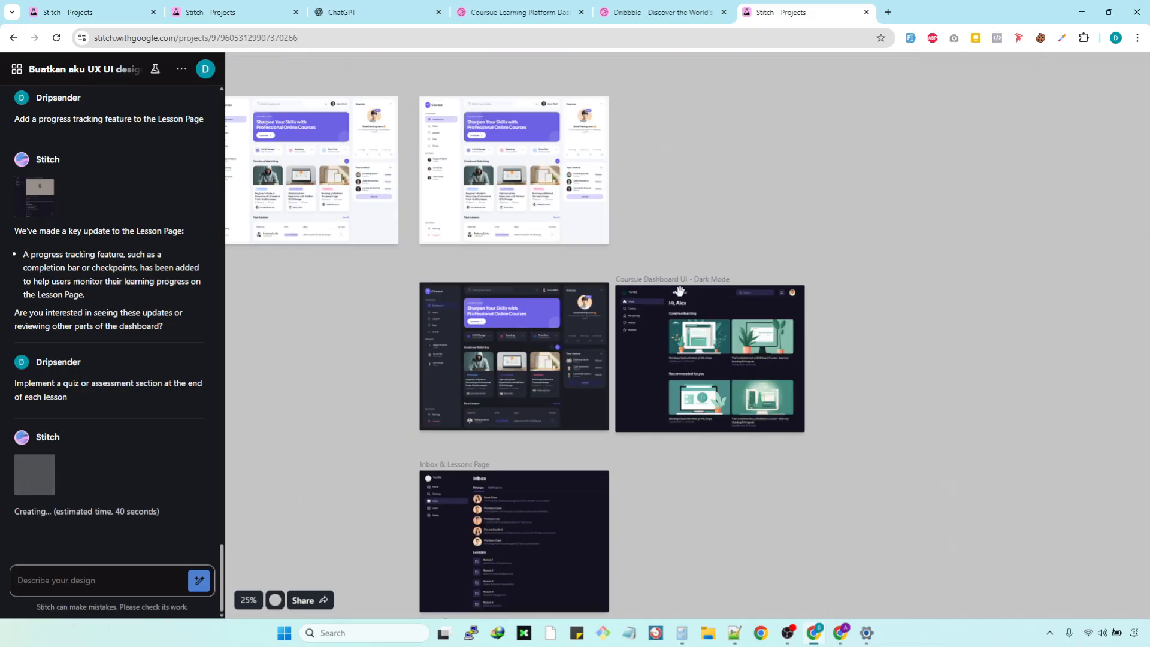
scroll(527, 303, down, 4)
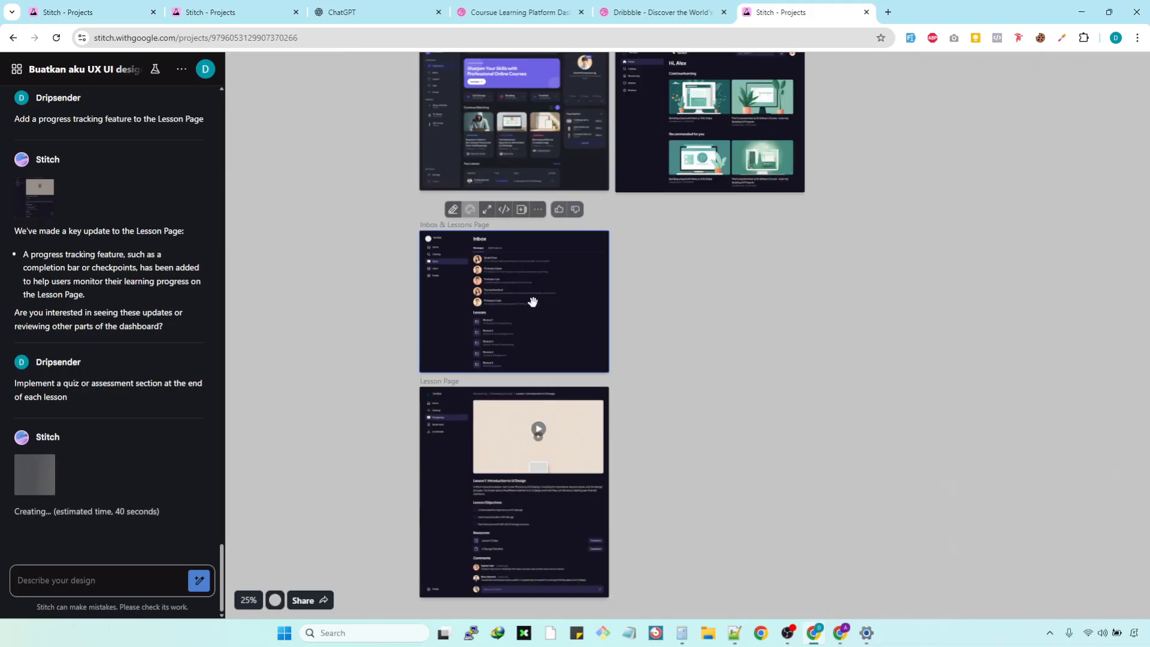
scroll(642, 285, down, 6)
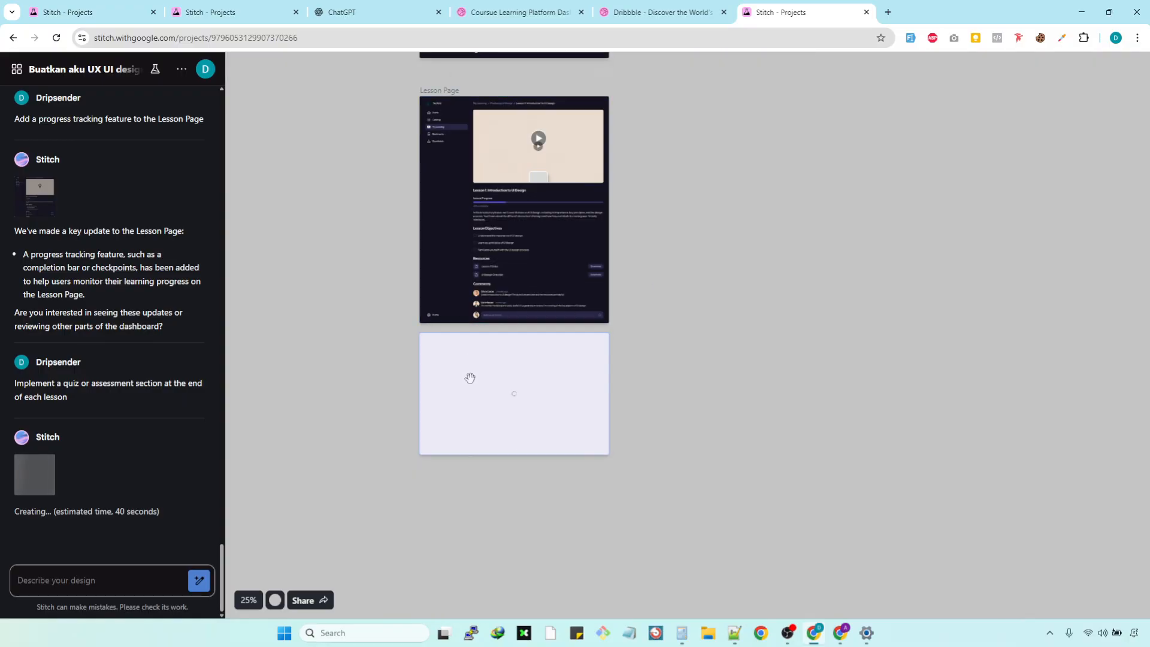
scroll(472, 377, up, 3)
scroll(452, 472, up, 2)
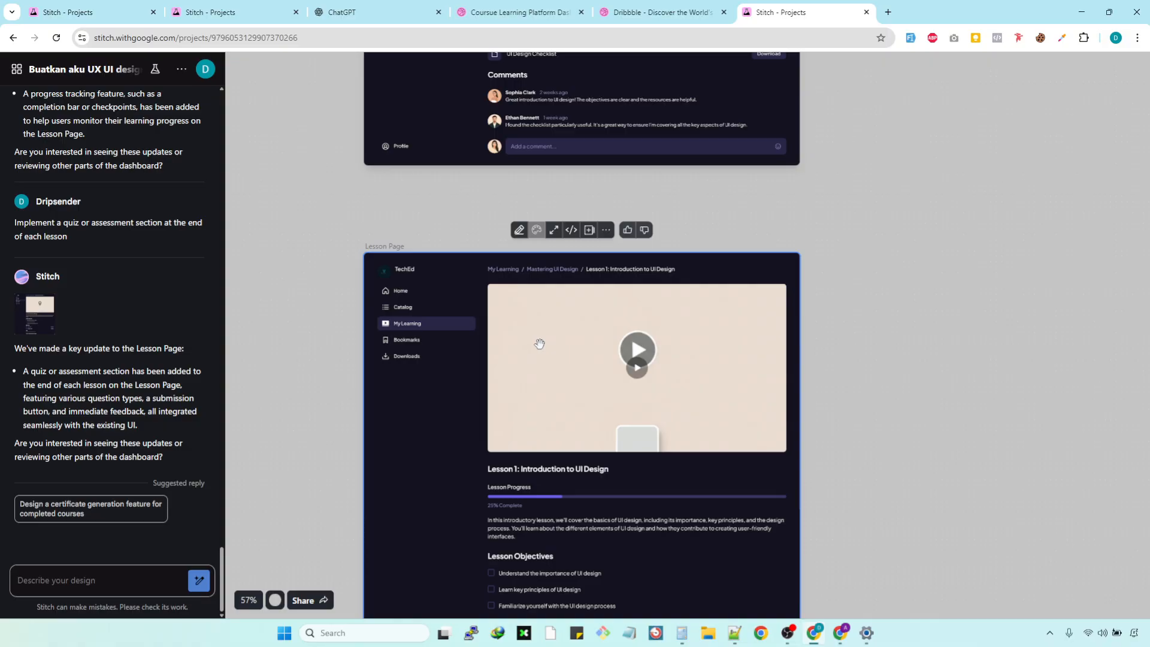
Step: Examine the newest Lesson Page, especially its quiz section, against the version with the lesson progress bar
scroll(539, 343, down, 5)
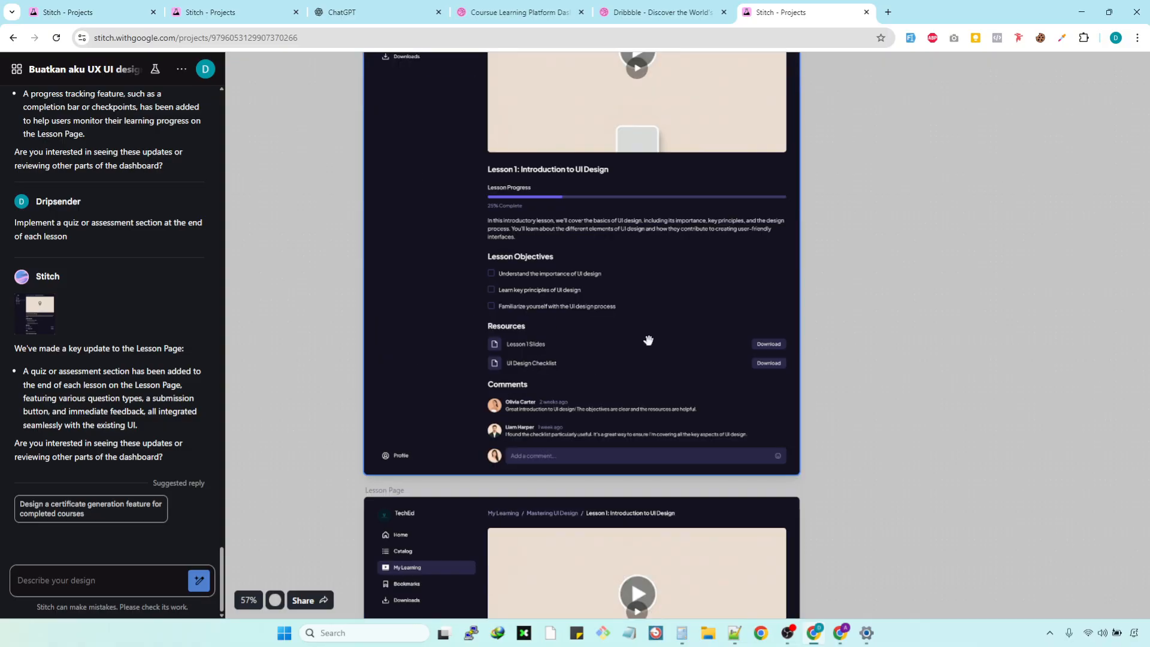
scroll(649, 341, down, 4)
scroll(648, 340, up, 3)
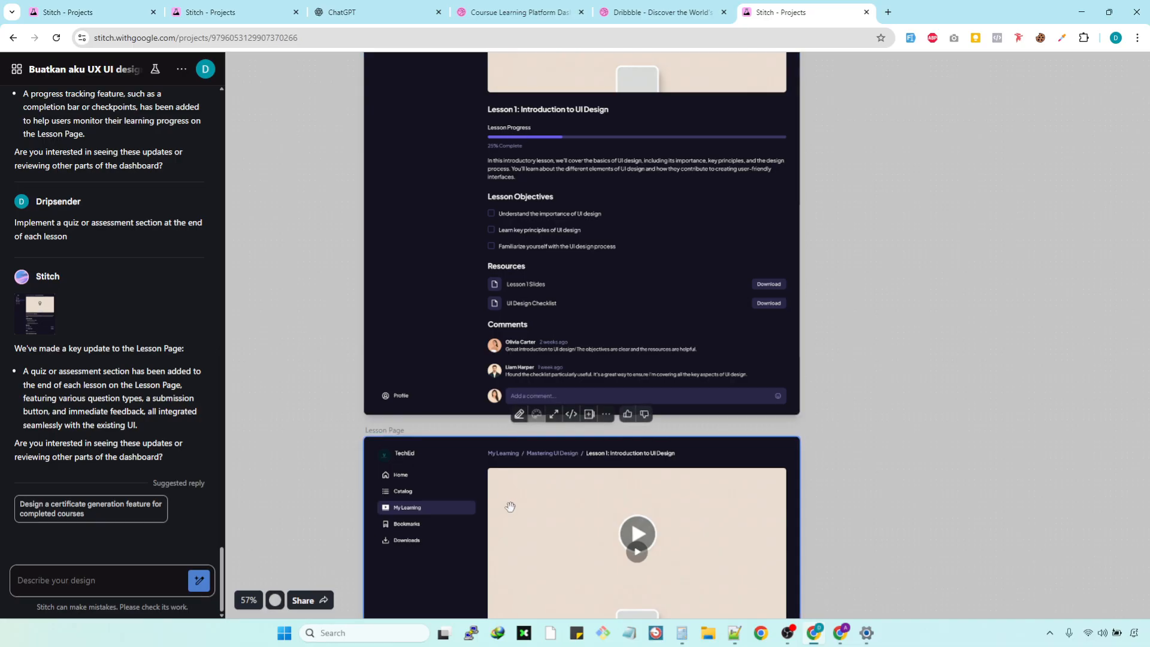
click(549, 505)
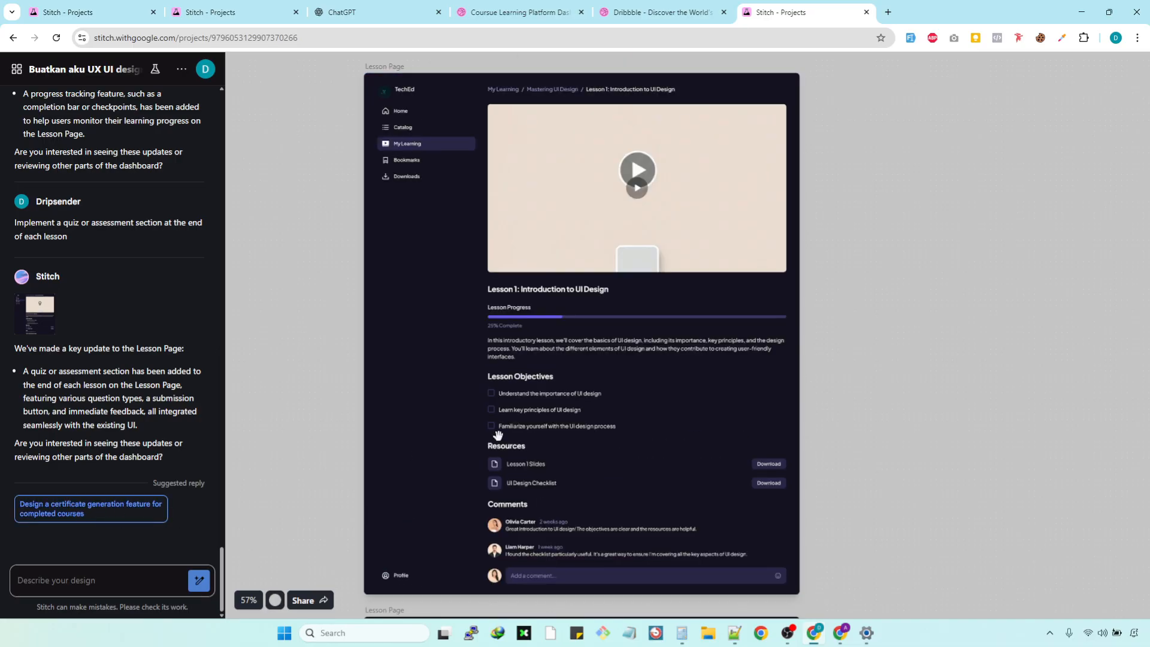
scroll(663, 416, up, 3)
scroll(663, 414, down, 10)
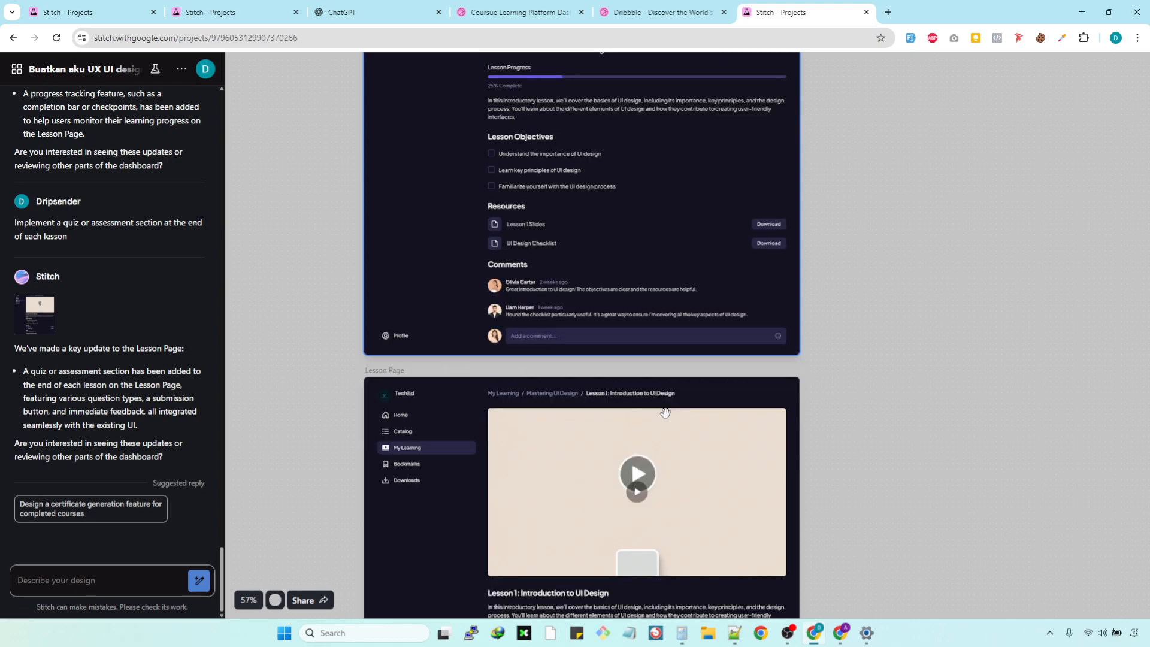
scroll(627, 336, down, 4)
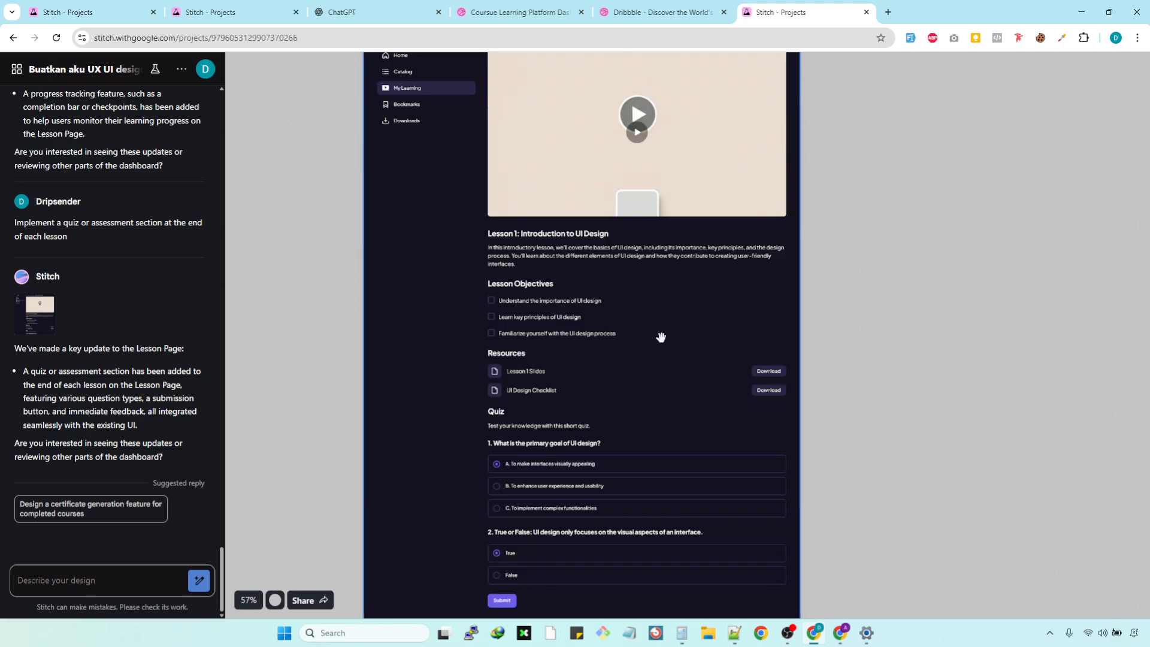
scroll(575, 365, up, 8)
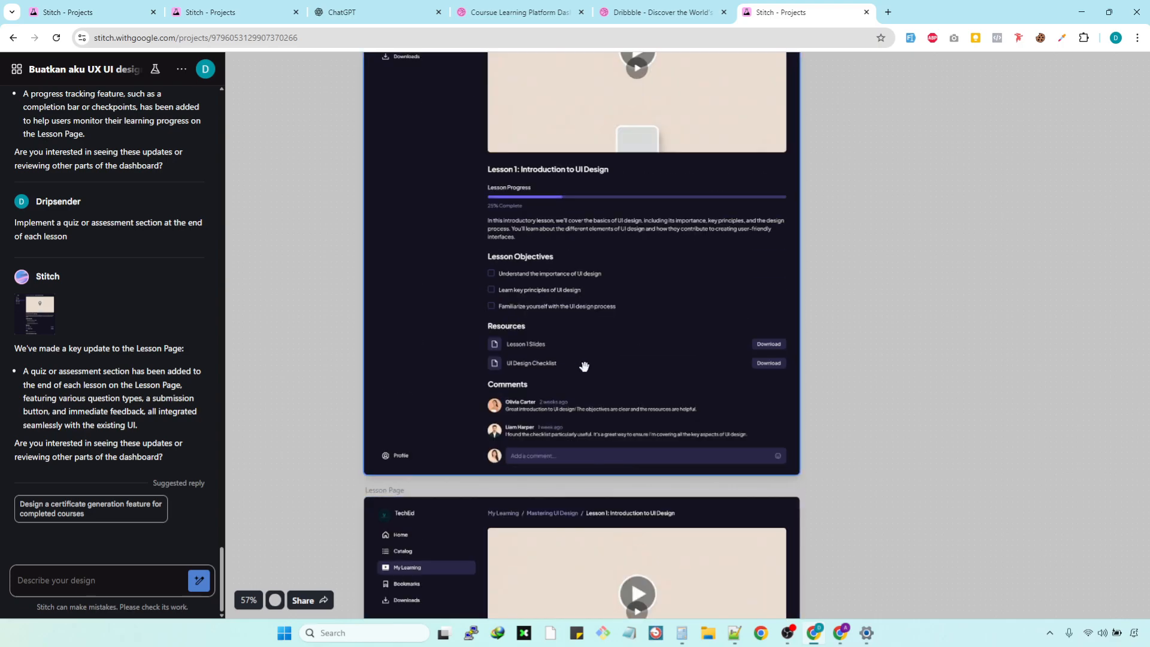
scroll(581, 363, down, 11)
scroll(582, 379, up, 8)
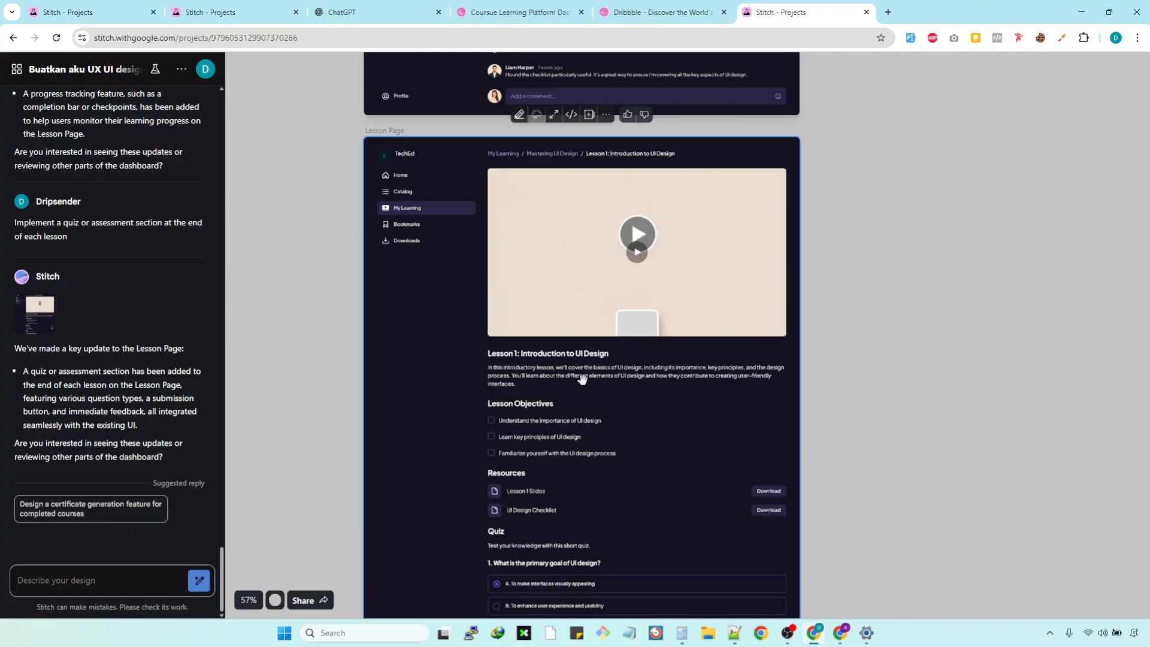
scroll(362, 318, up, 5)
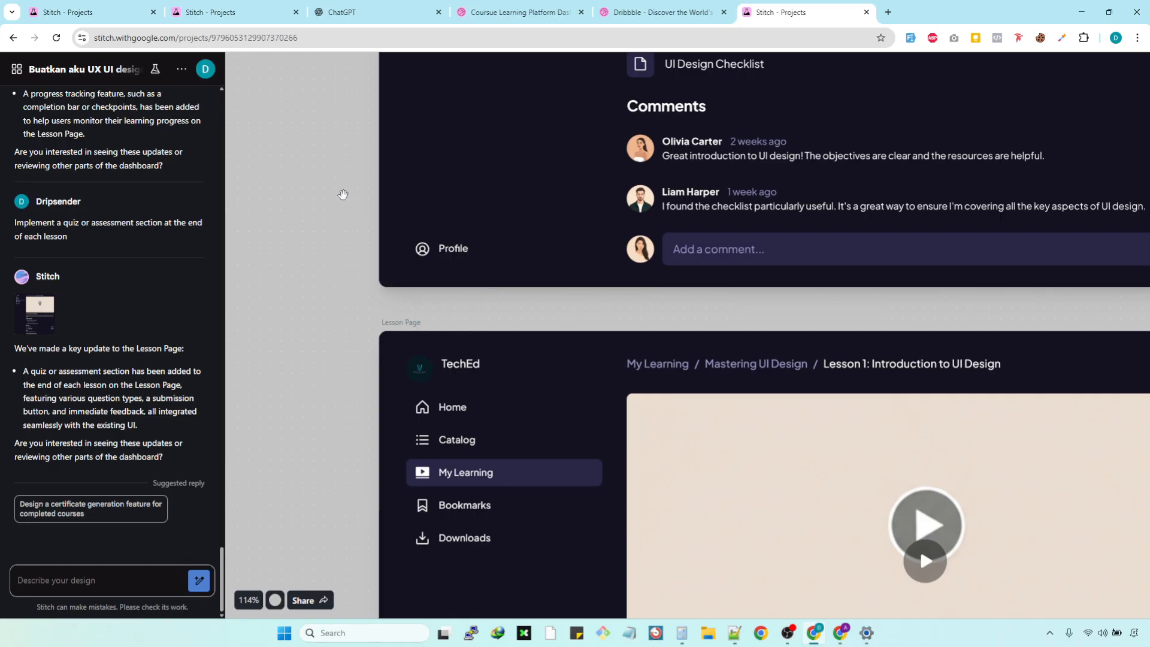
Step: Inspect the Inbox & Lessons Page and its sidebar navigation up close, and compare it with the Lesson Pages on the whole canvas
scroll(342, 532, up, 12)
scroll(385, 392, down, 5)
scroll(384, 213, down, 12)
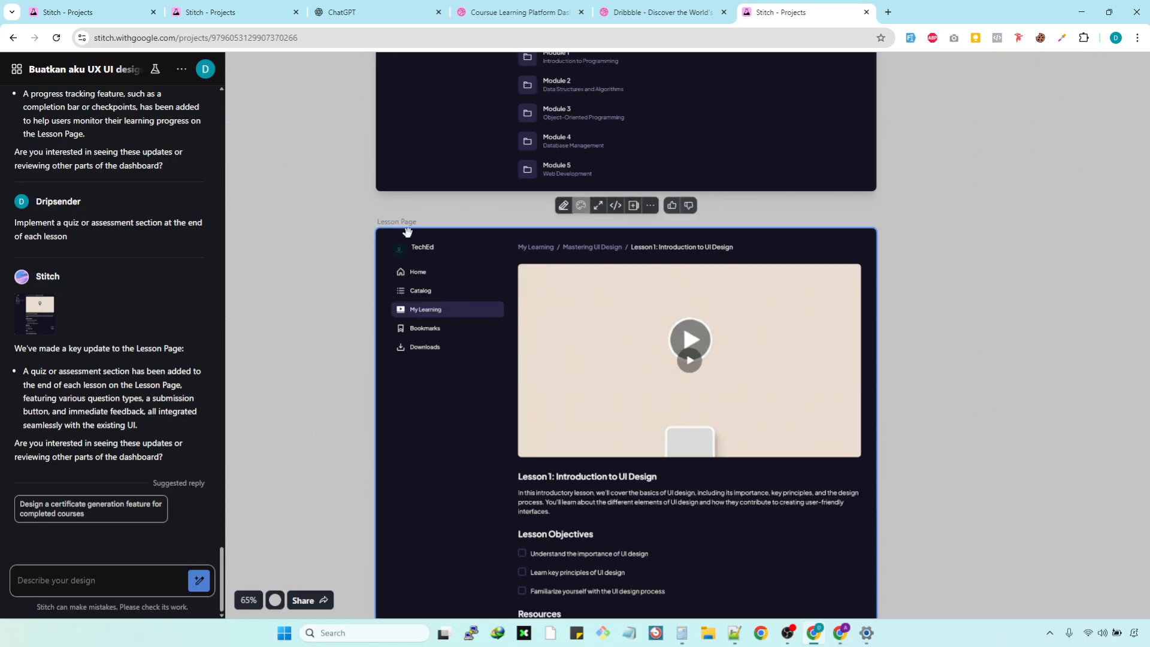
scroll(441, 363, up, 5)
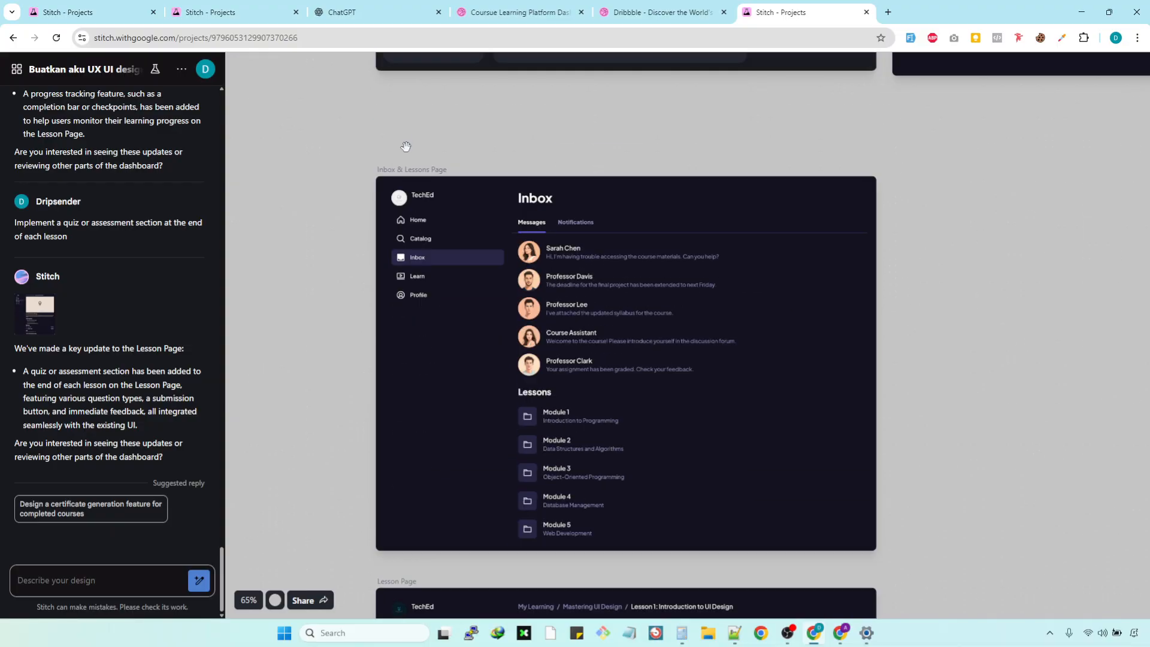
ctrl+scroll(421, 160, up, 6)
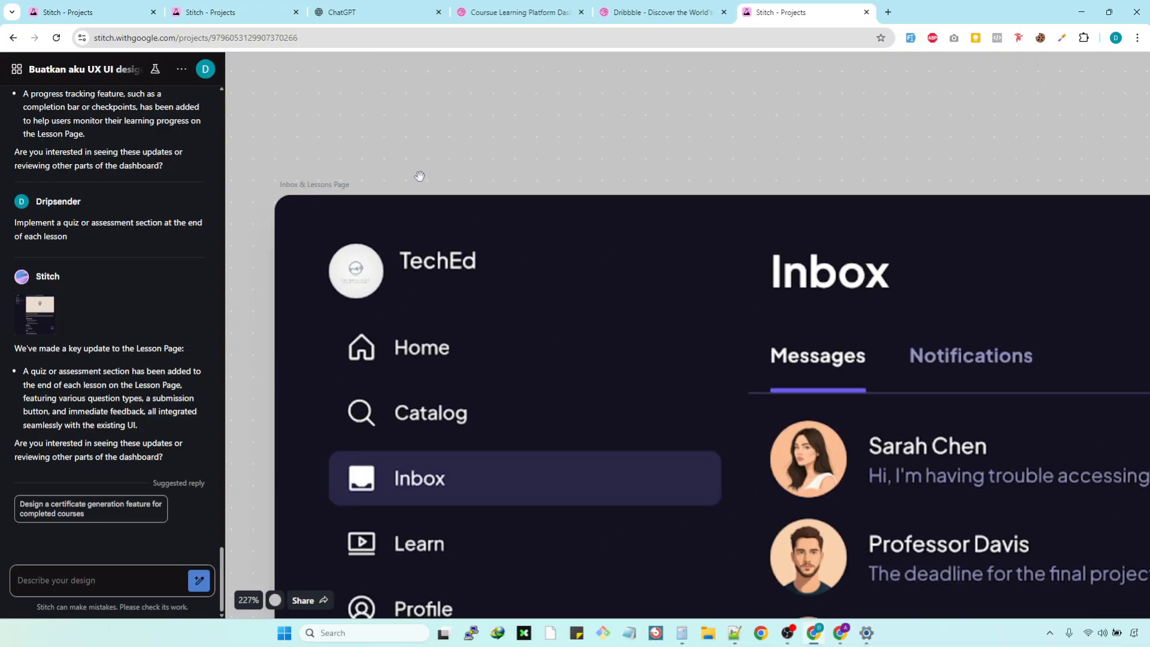
click(298, 184)
ctrl+scroll(342, 178, down, 10)
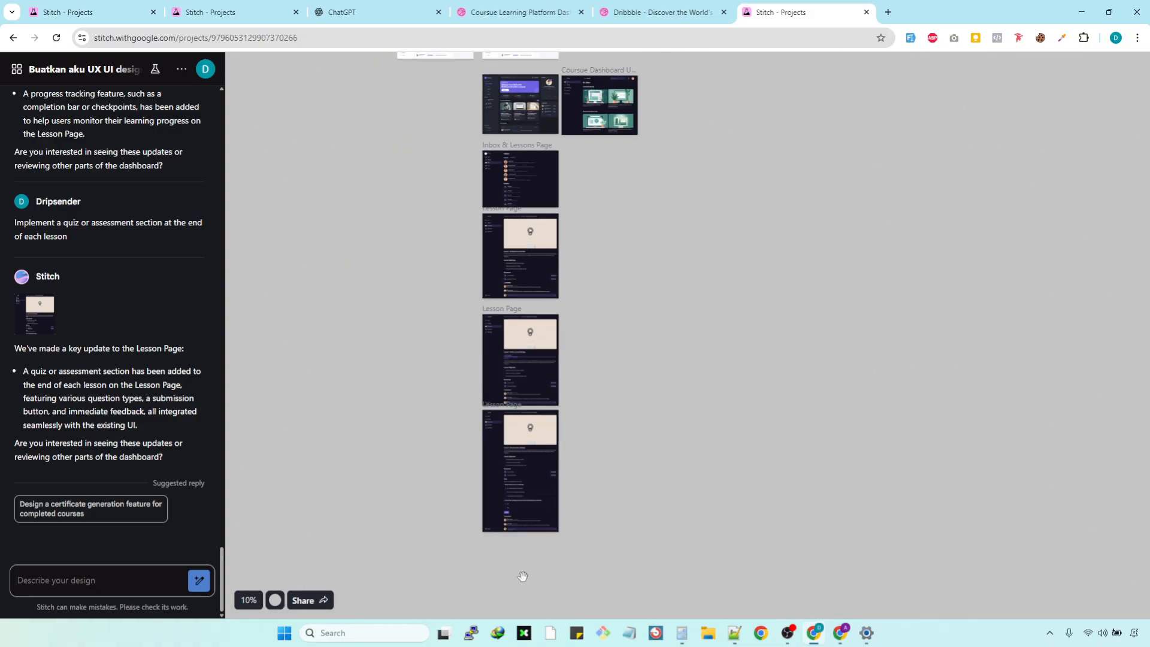
Step: Send the suggested prompt "Design a certificate generation feature for completed courses"
ctrl+scroll(526, 557, up, 4)
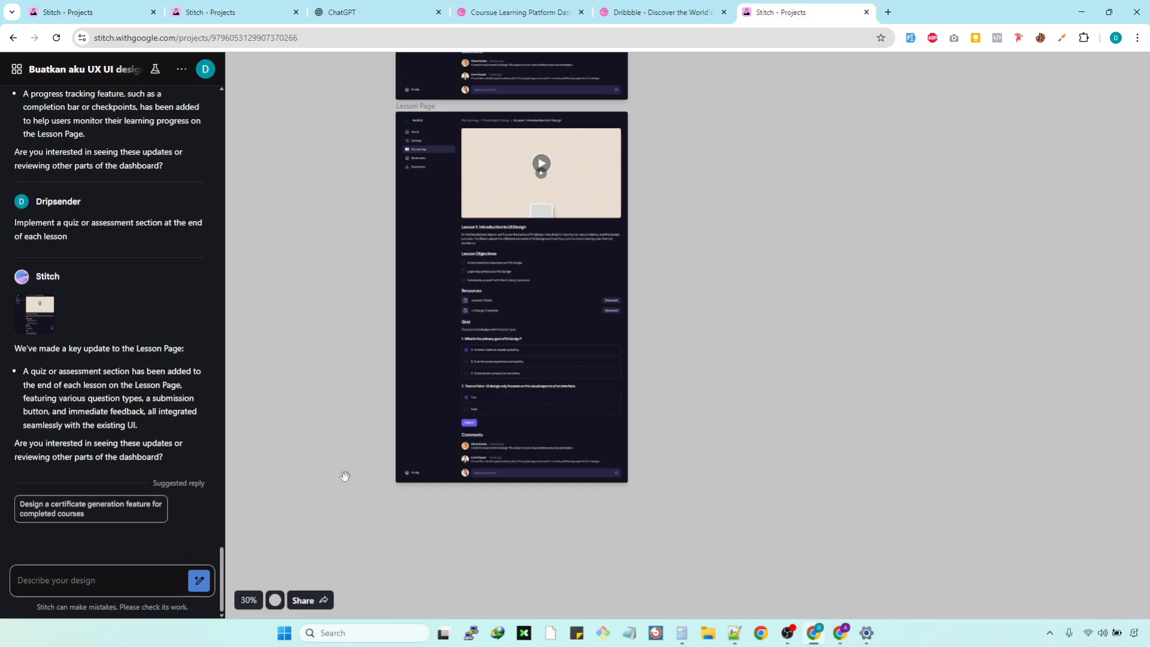
ctrl+scroll(332, 352, up, 2)
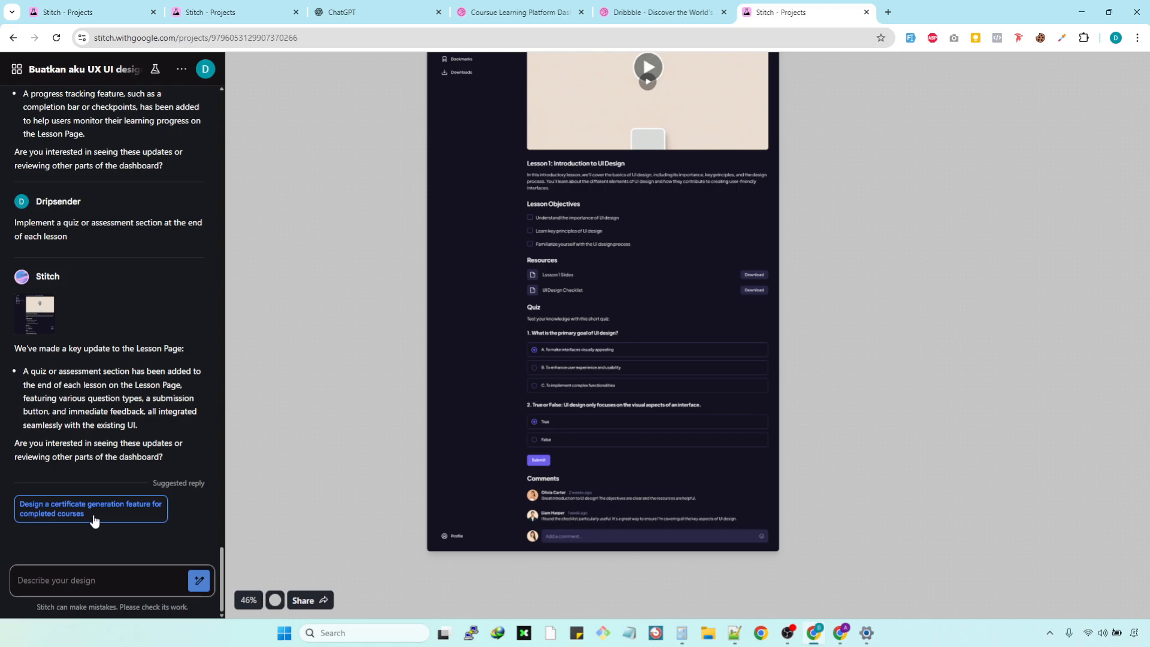
click(93, 518)
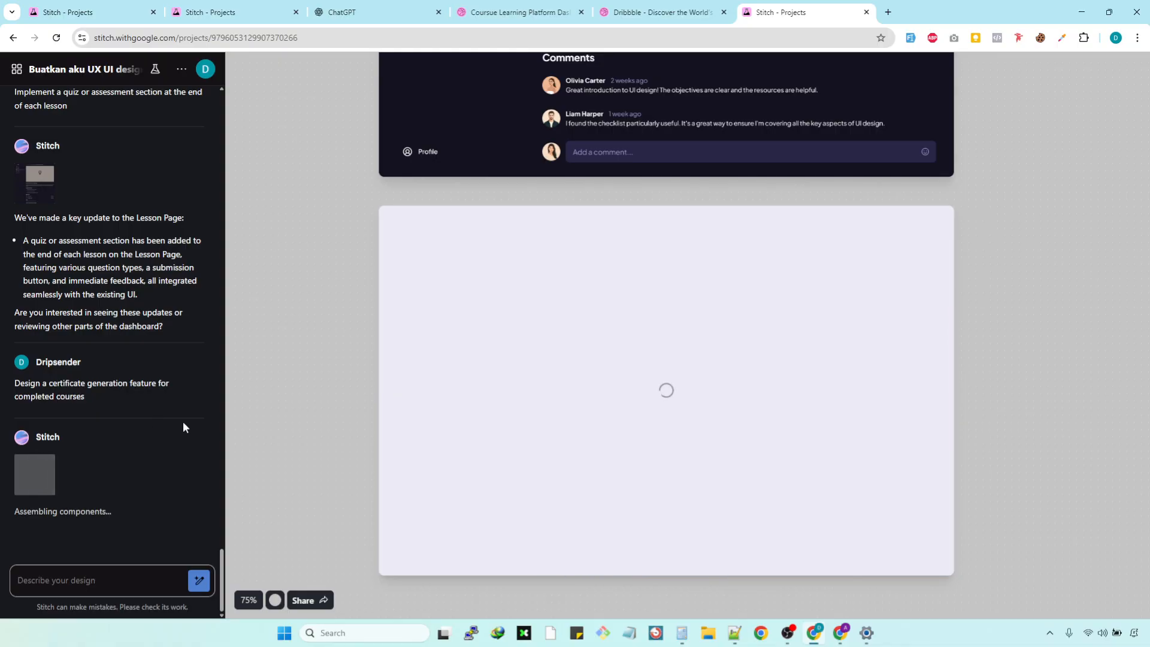
Step: Examine the generated Certificate Generation Page and compare its layout and navigation with the Lesson Page that has the quiz
scroll(1019, 473, up, 10)
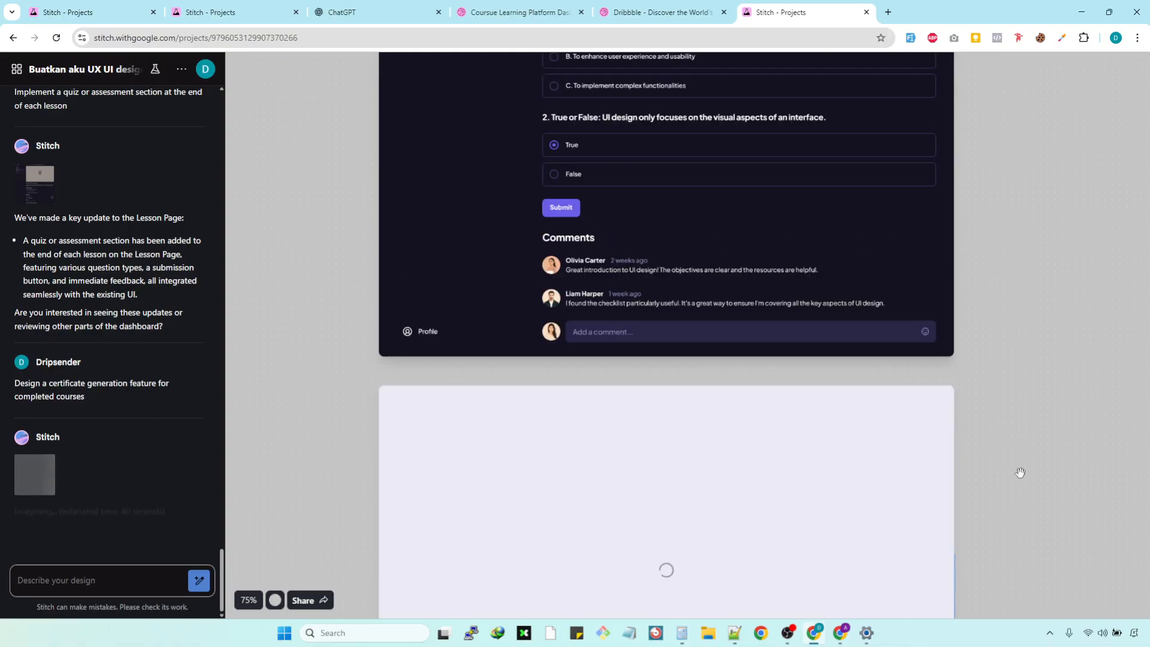
scroll(1021, 472, up, 5)
scroll(1020, 472, down, 15)
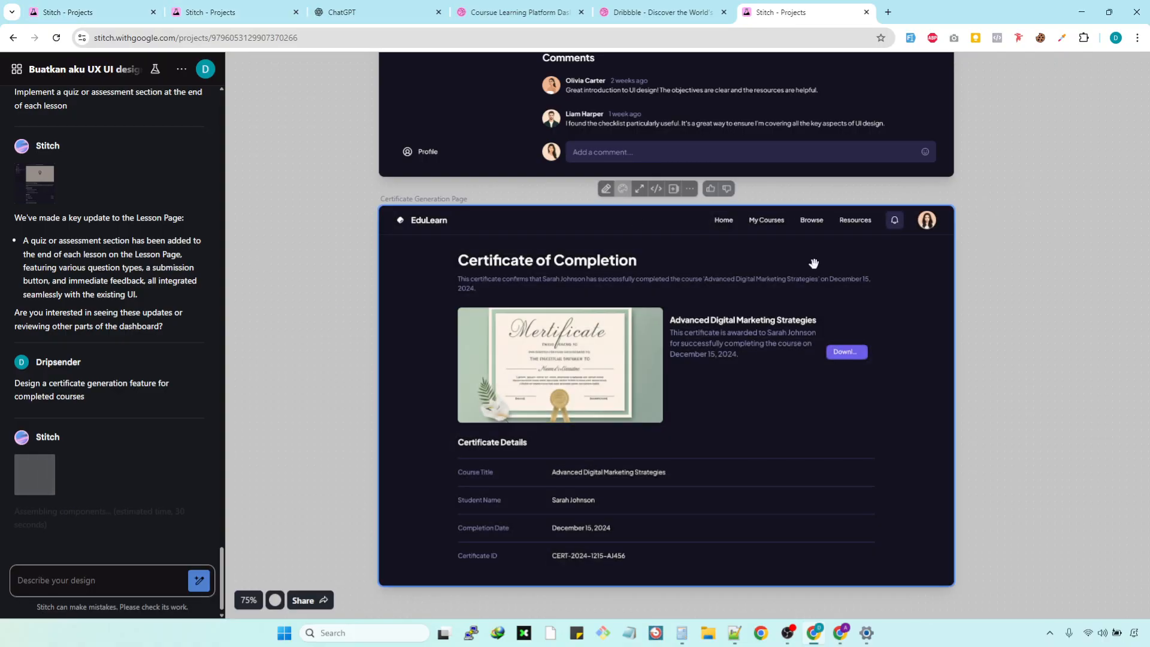
scroll(866, 301, down, 2)
scroll(681, 314, up, 4)
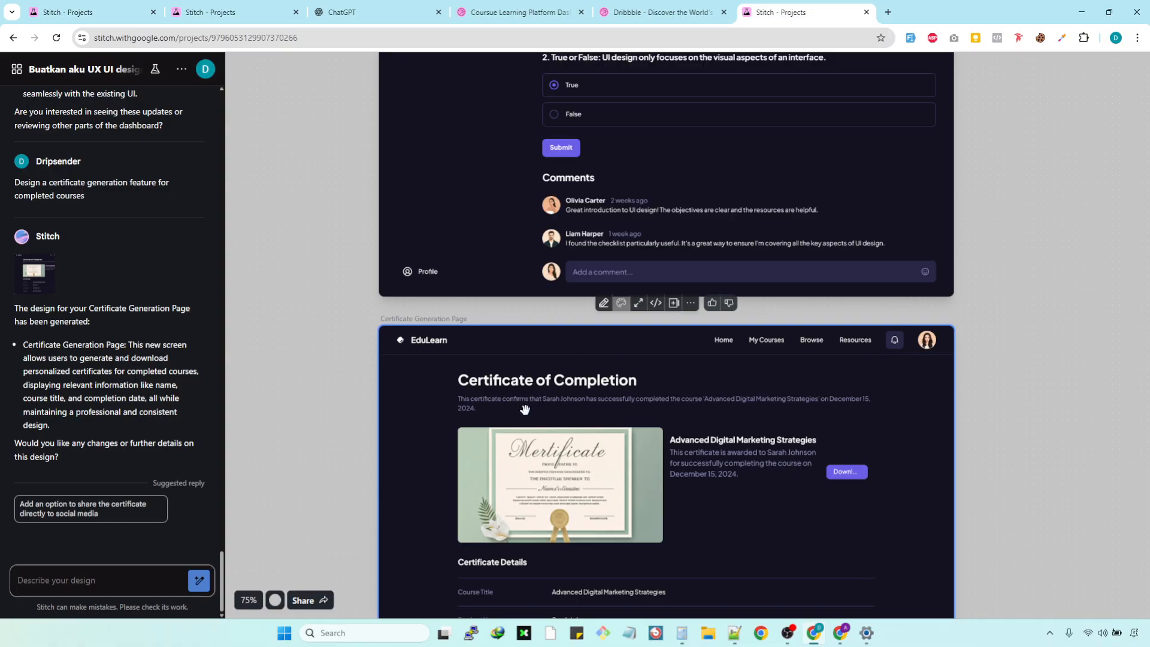
scroll(516, 413, down, 5)
scroll(474, 200, up, 6)
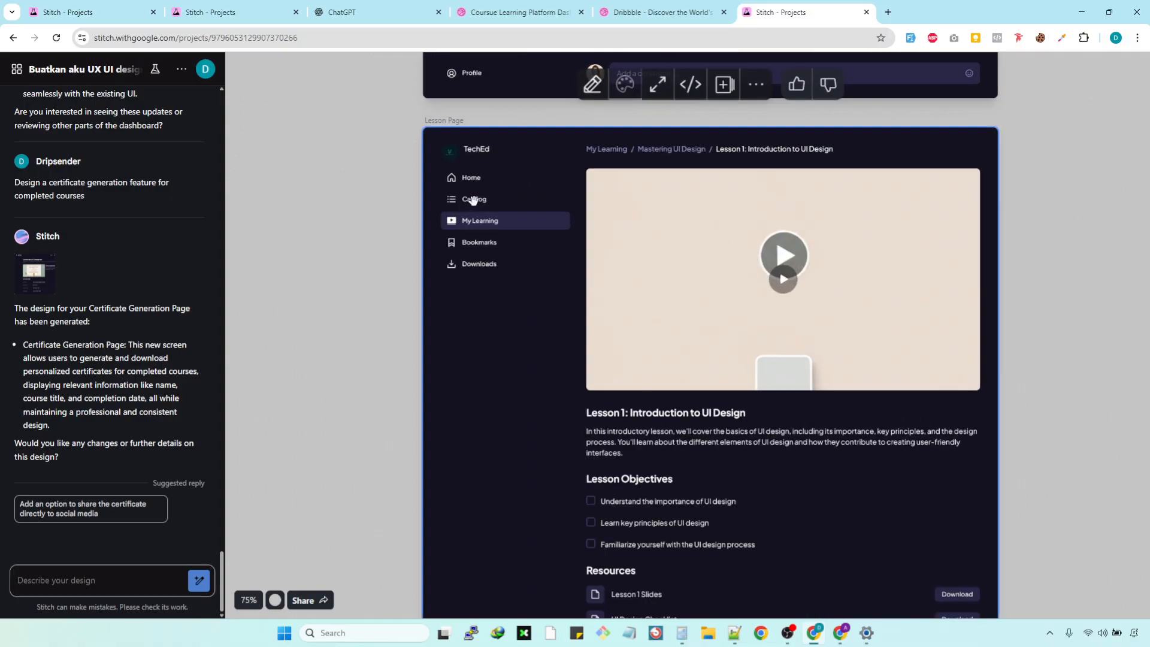
scroll(497, 159, down, 5)
Step: Send the suggested prompt "Add an option to share the certificate directly to social media" for the Certificate Generation Page
scroll(547, 336, up, 3)
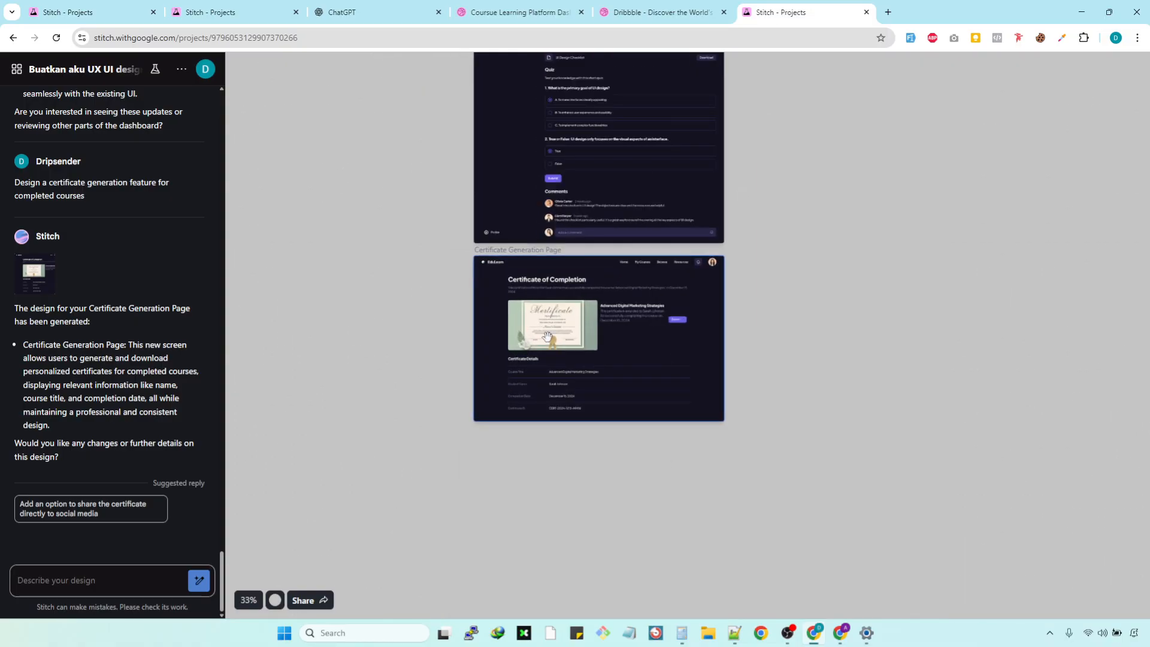
scroll(547, 336, up, 4)
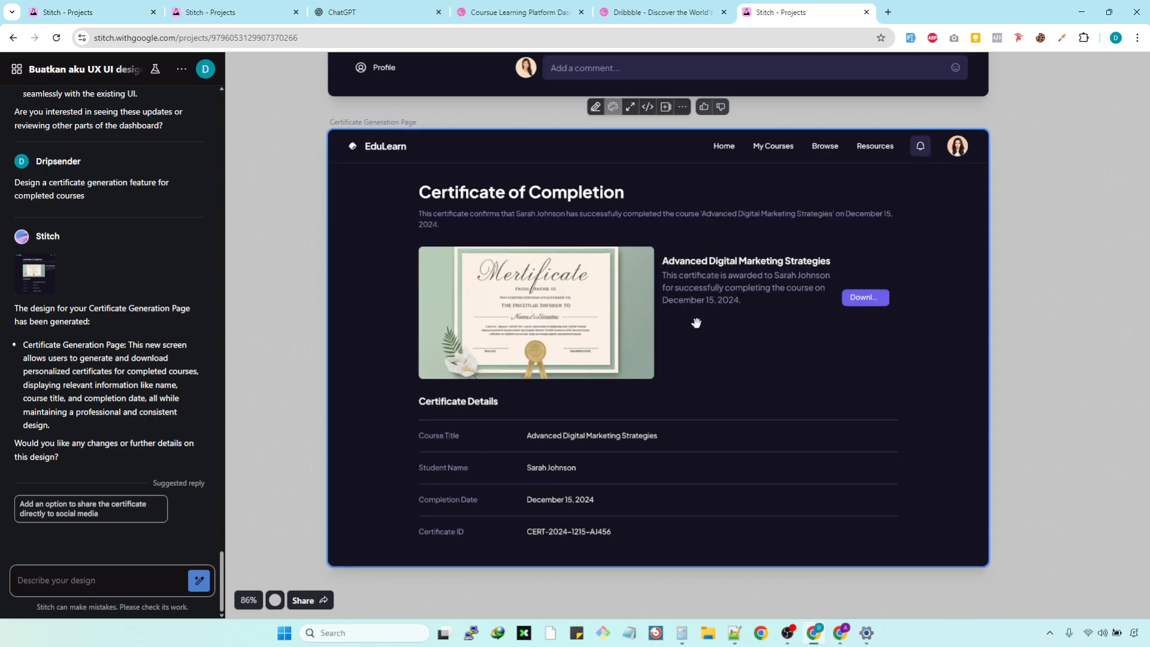
click(77, 513)
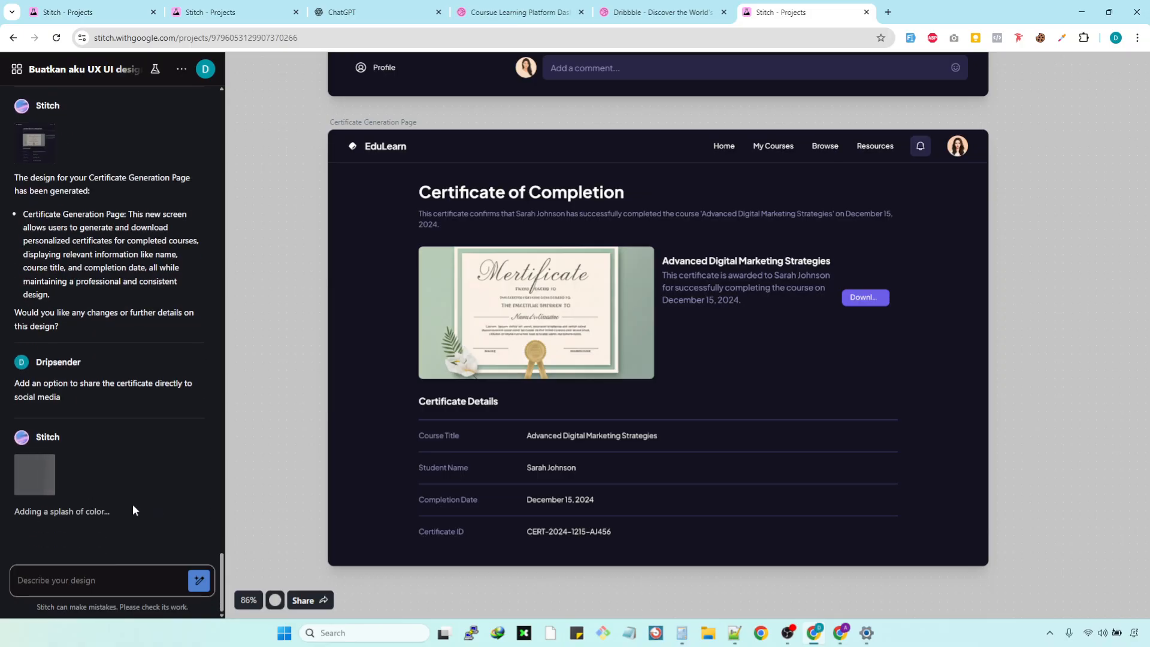